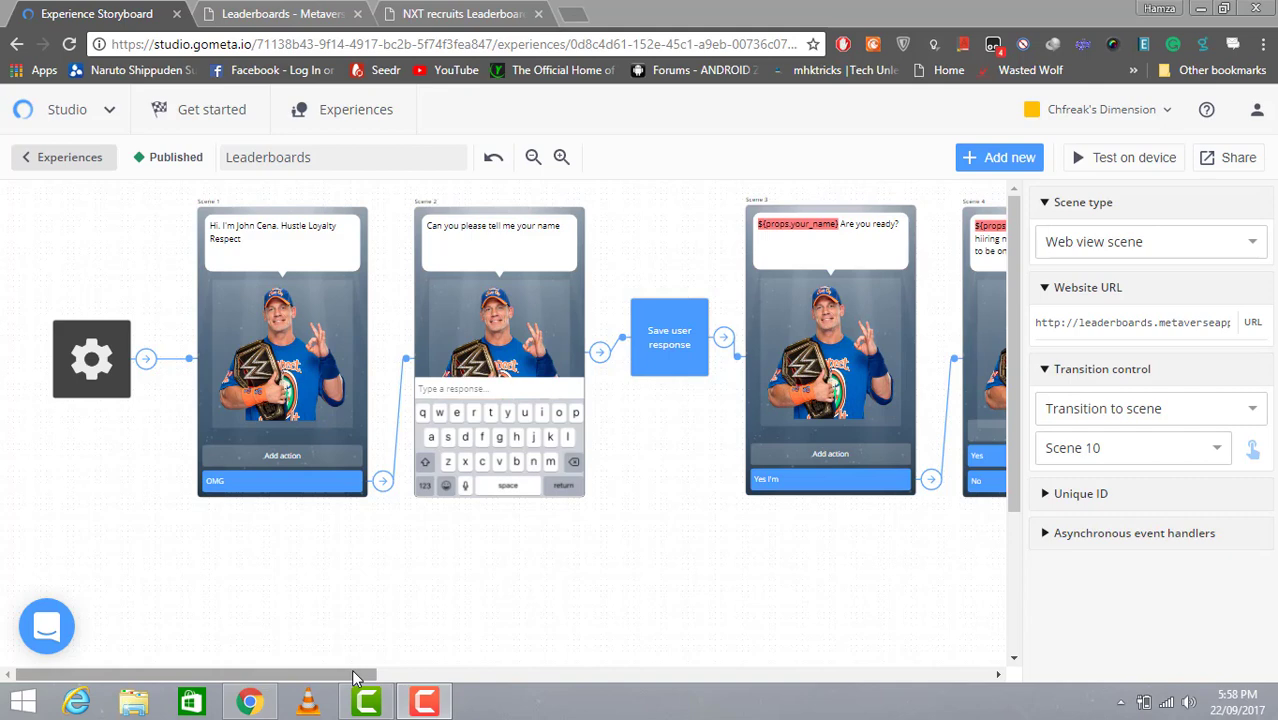
Step: Review the Leaderboards storyboard through its final scenes, the NXT recruits Leaderboard page and the available scene types
click(355, 676)
drag(365, 676, 973, 656)
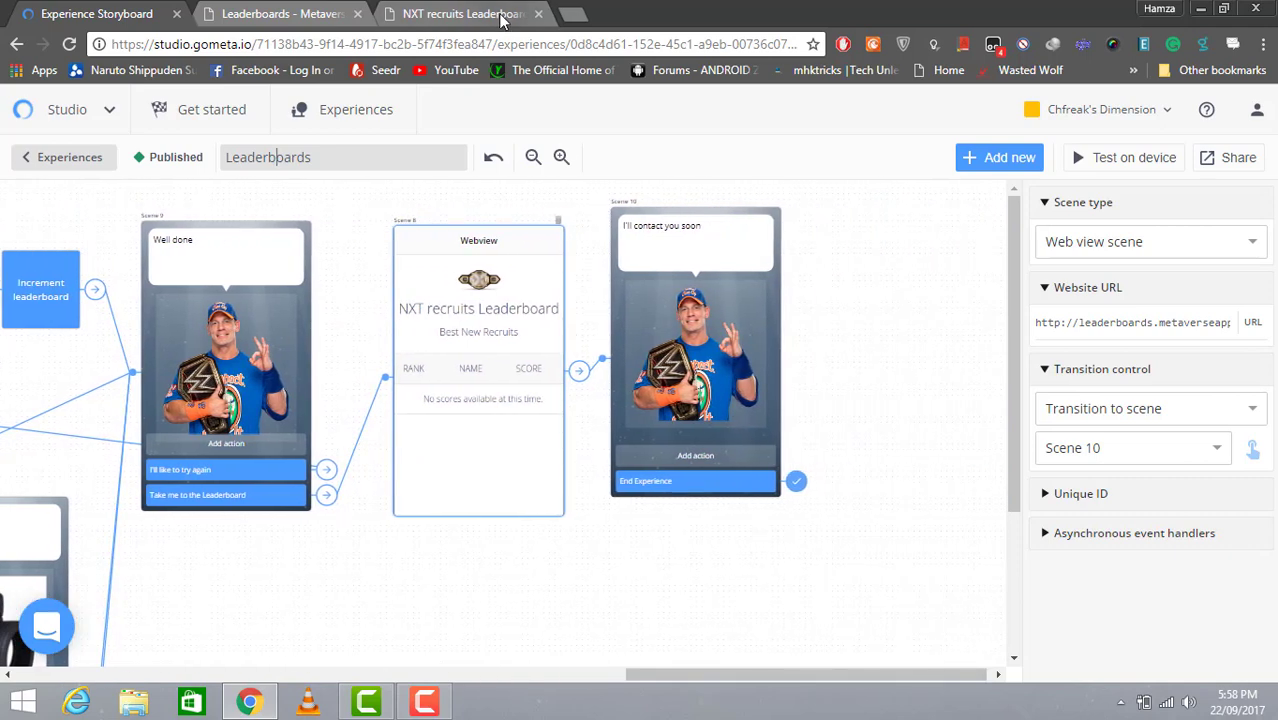
click(460, 14)
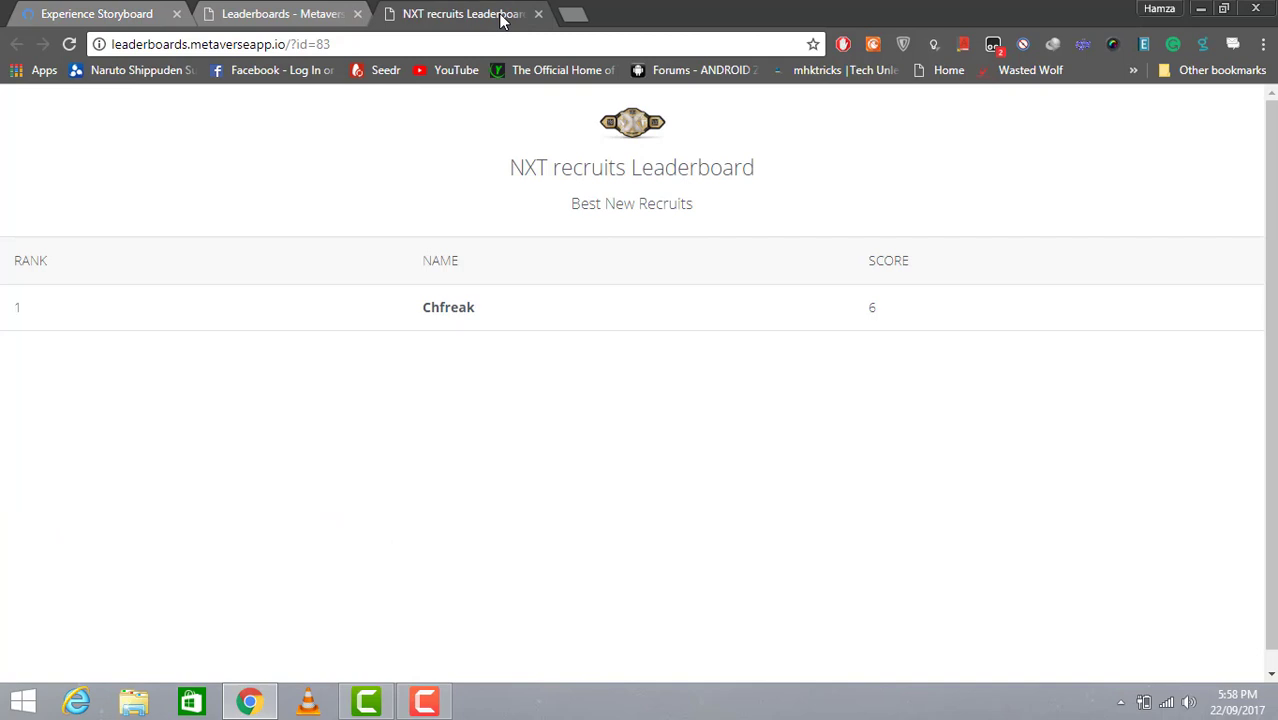
click(92, 13)
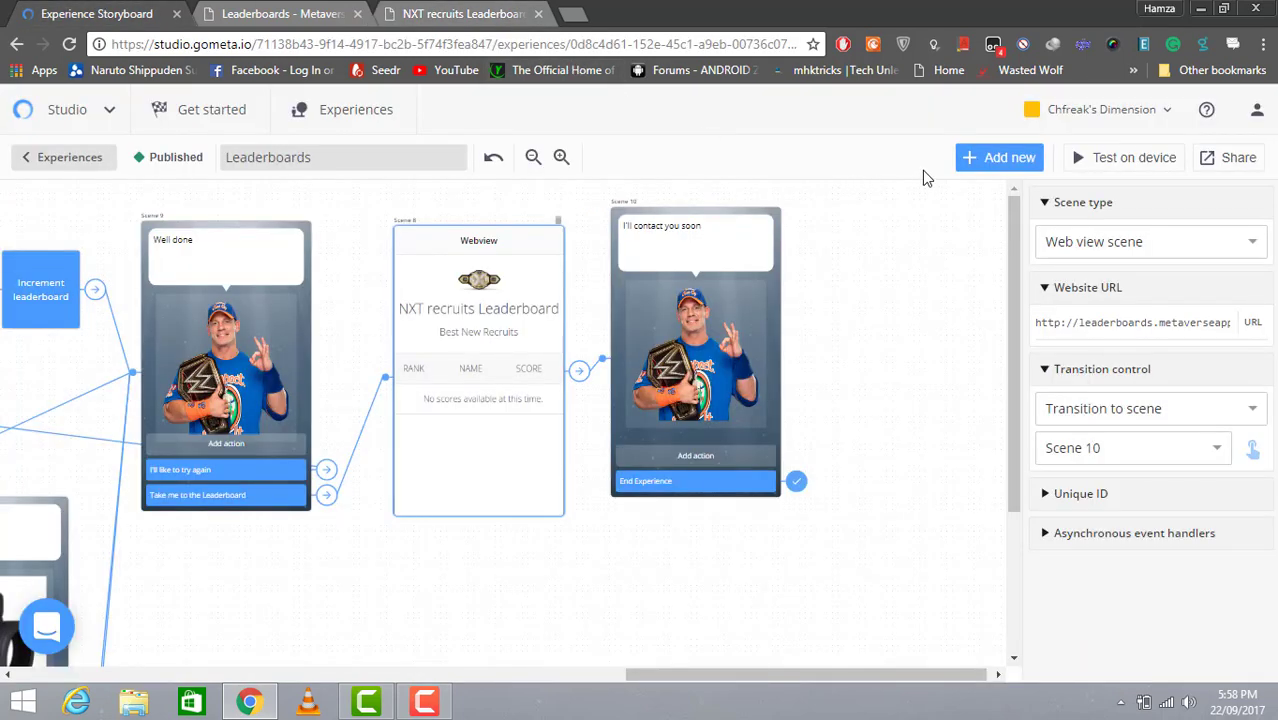
click(981, 164)
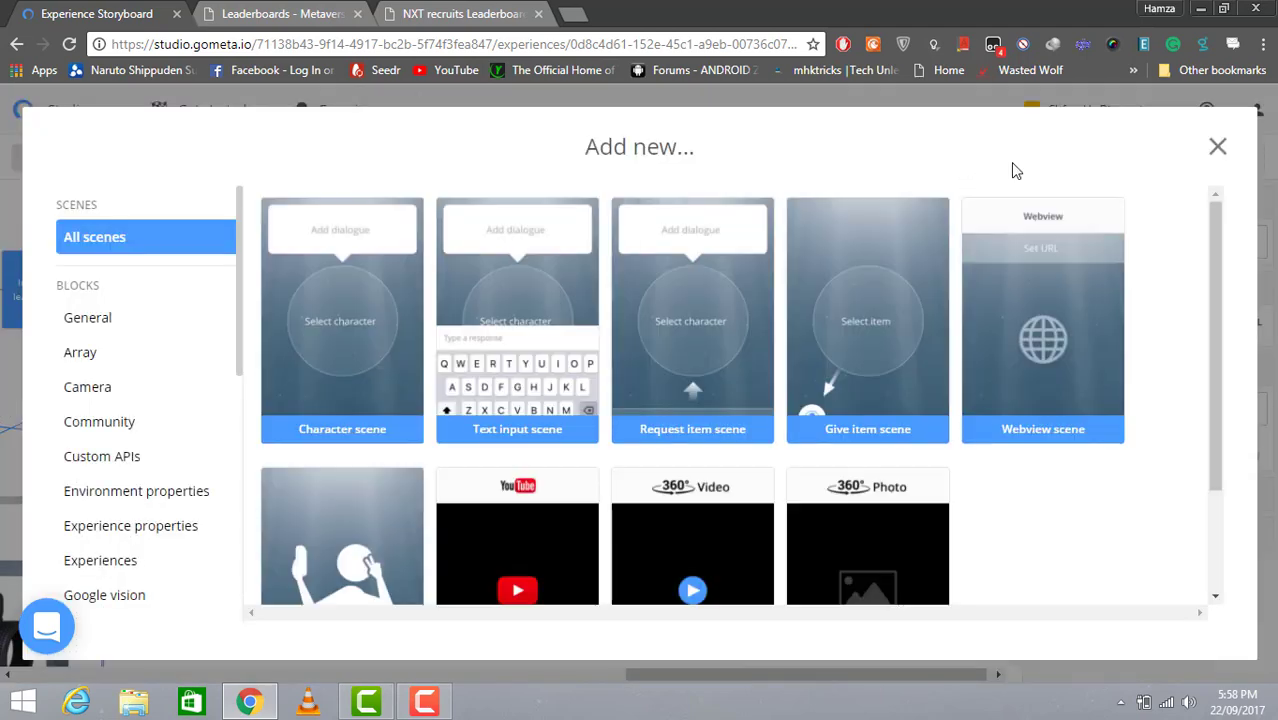
click(1217, 146)
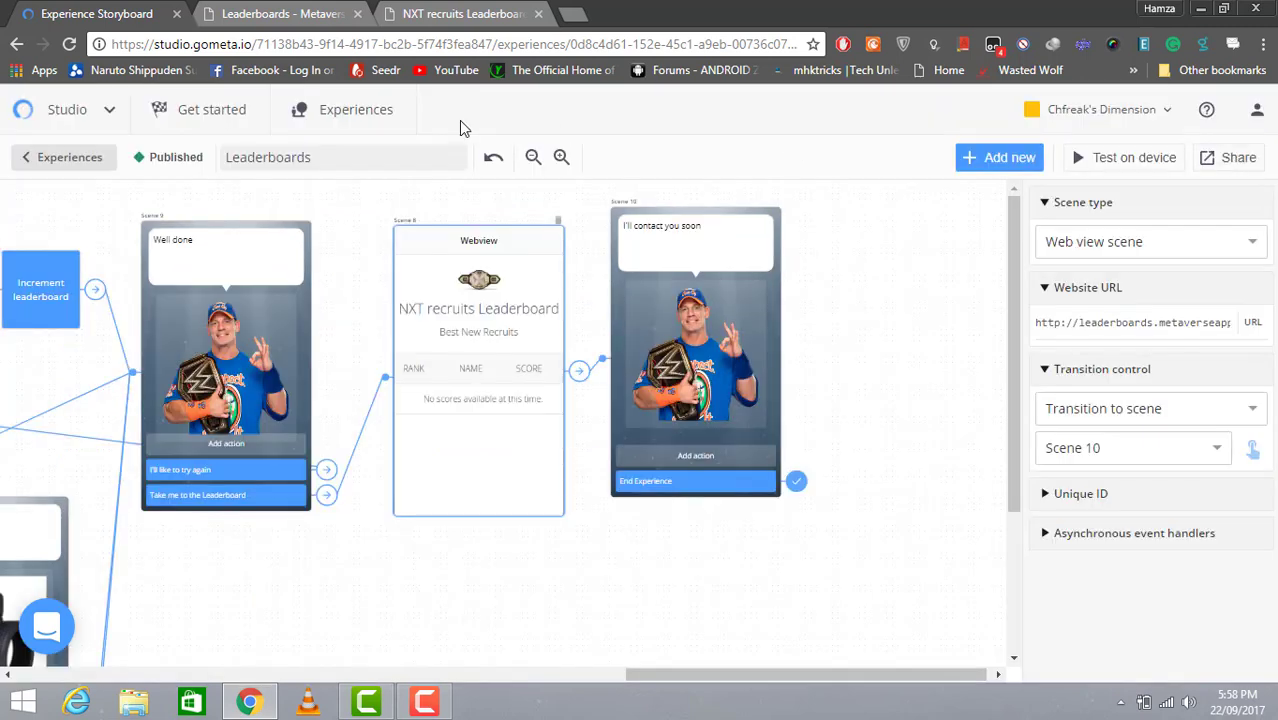
Step: Create a new experience and assign the John Cena character in the blue cap to Scene 1
click(26, 160)
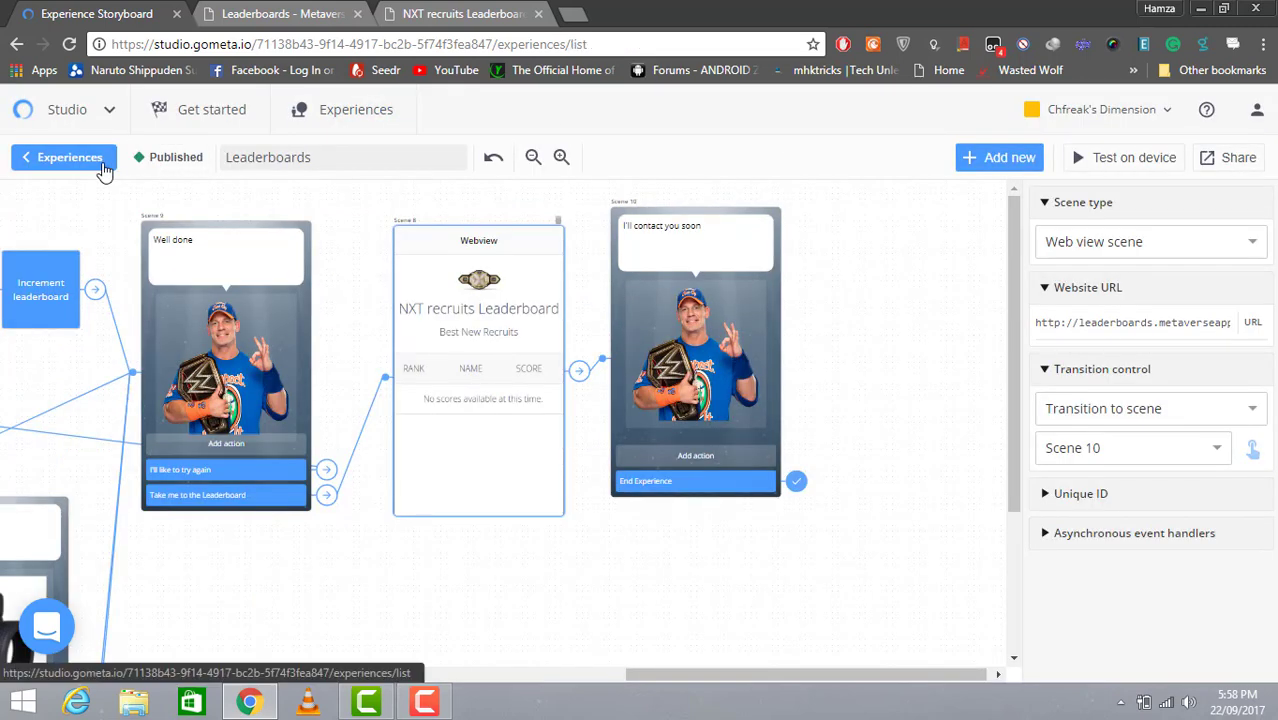
click(1084, 203)
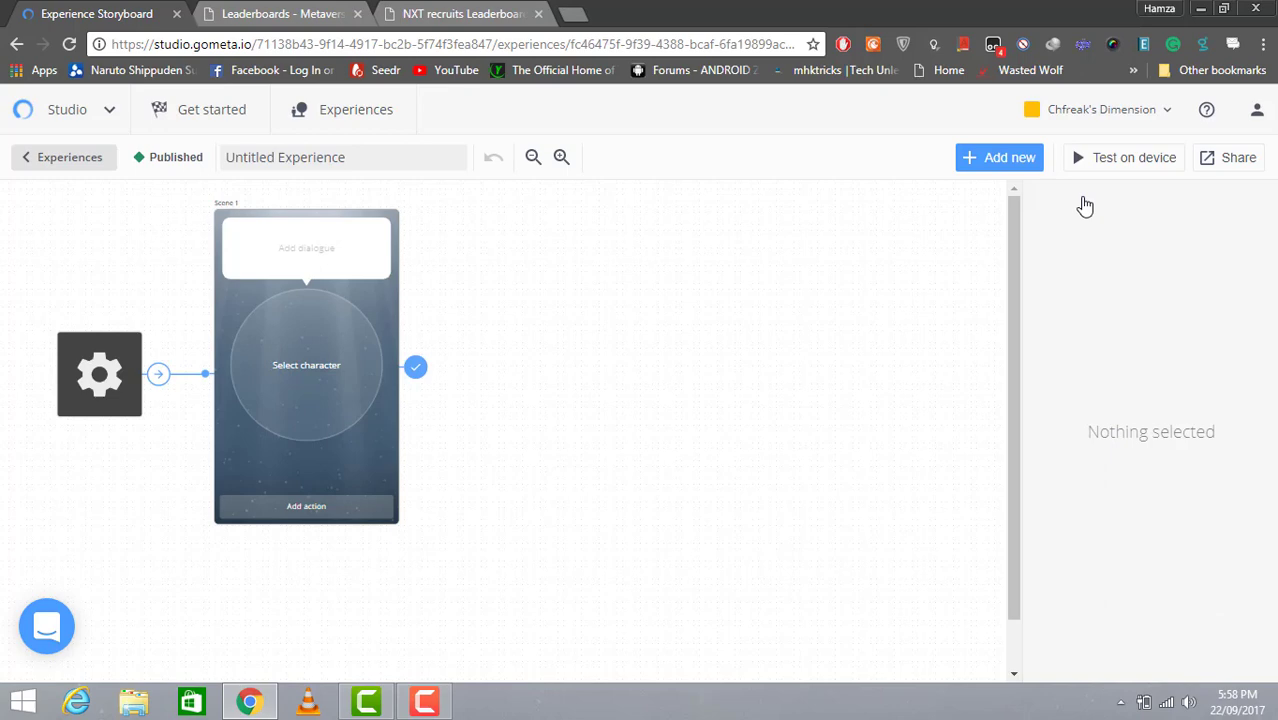
click(353, 241)
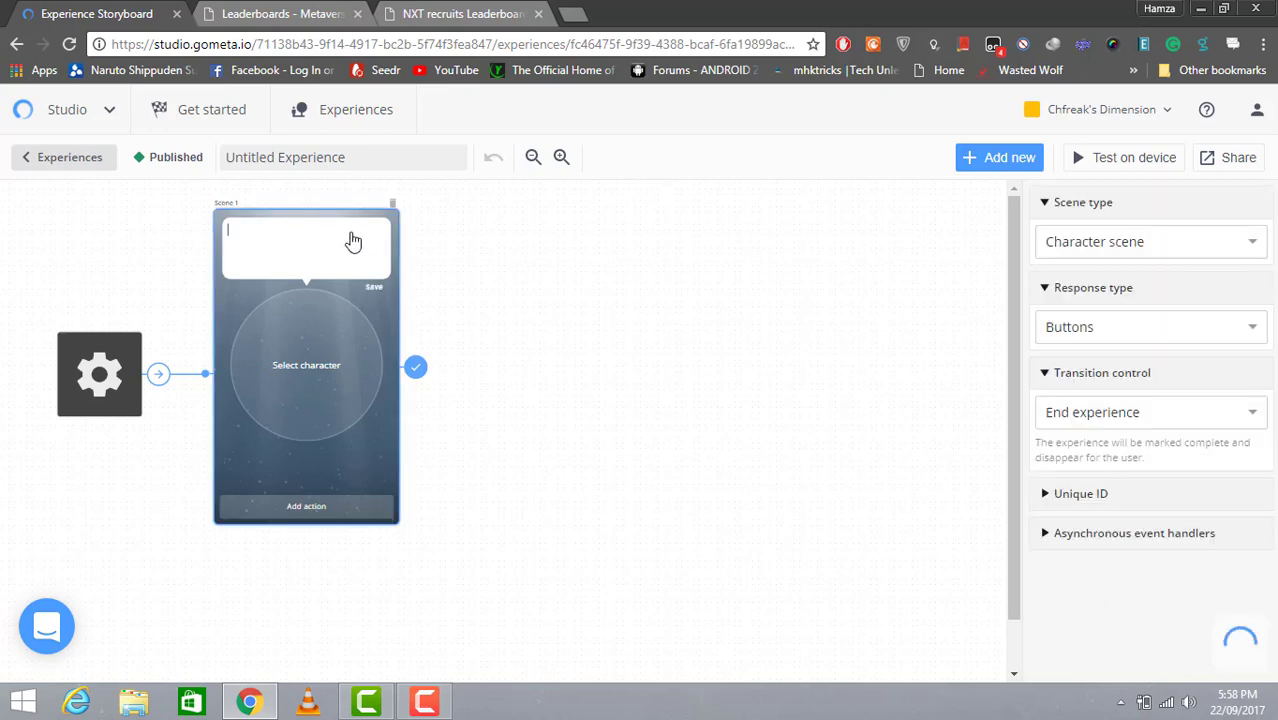
click(311, 365)
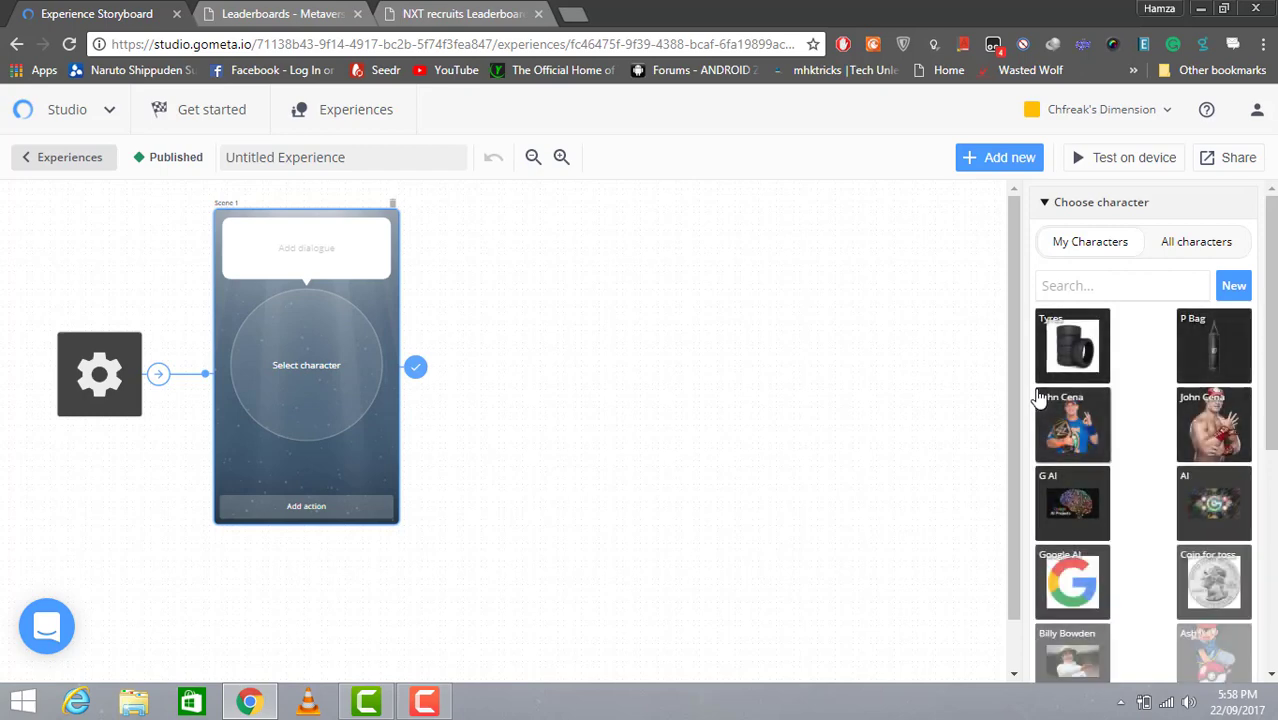
click(1064, 420)
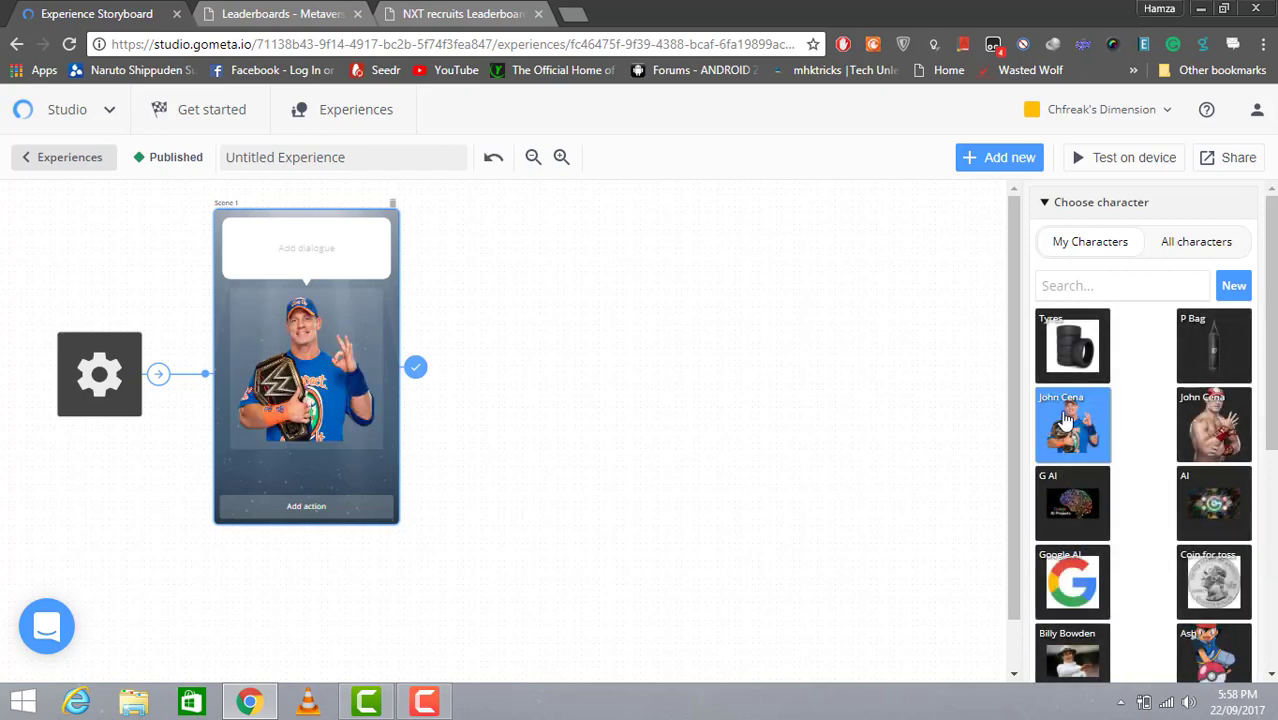
Step: Enter Scene 1's dialogue "Hello, Greetings from John Cena" followed by "Hustle", "Loyalty" and "Rescpect" on separate lines
click(350, 262)
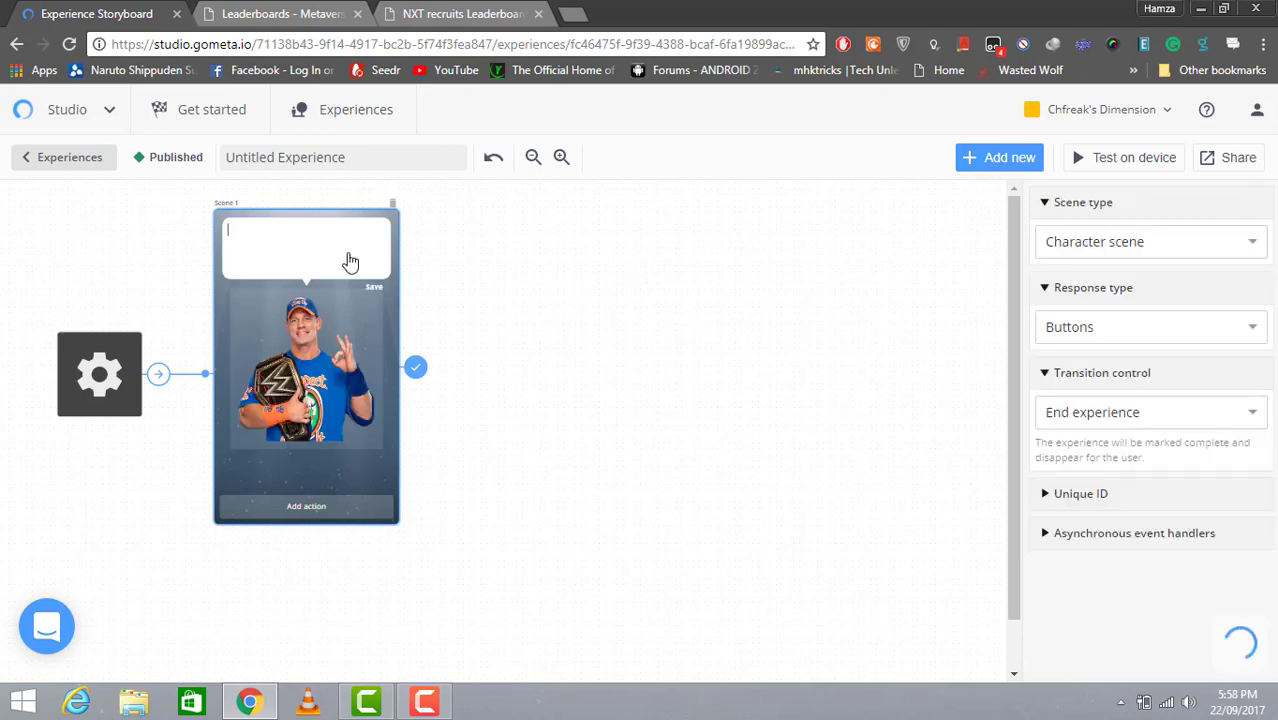
text(Hi)
text(, )
text(ello, )
text(Greeting)
text(s from )
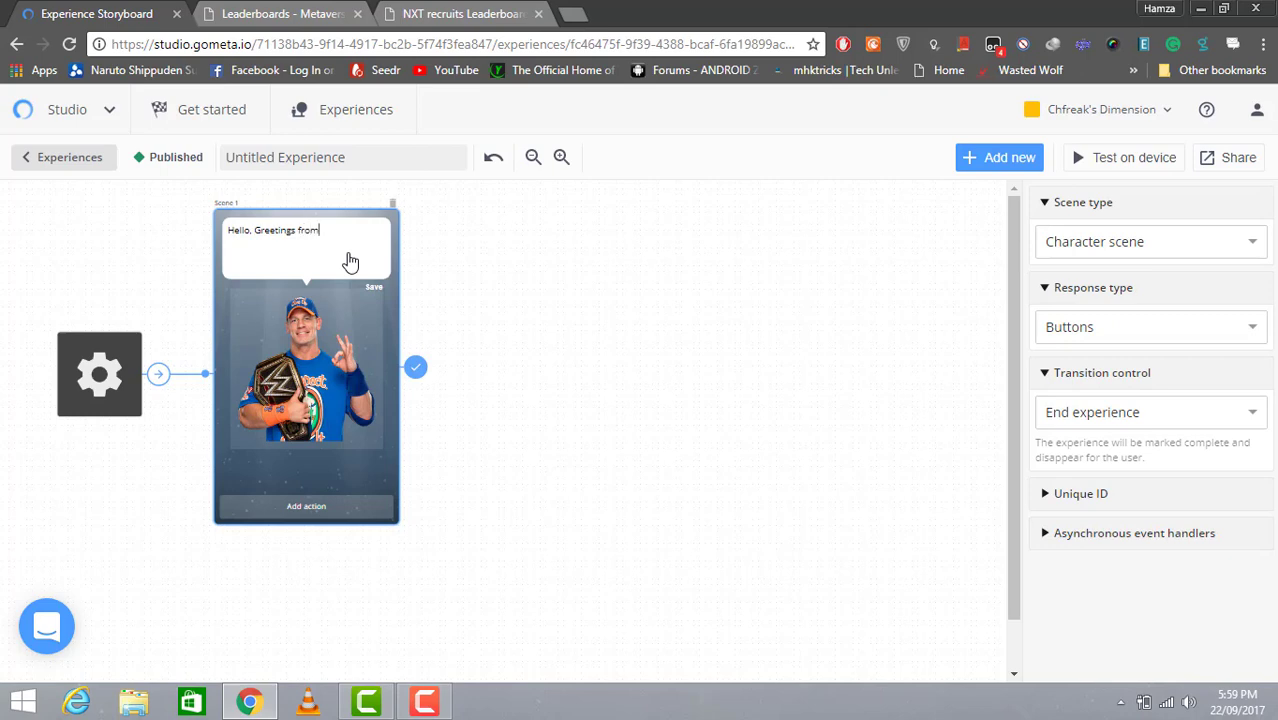
text(John Cen)
text(a)
text(Hustle)
key(Return)
text(Loyalty)
key(Return)
text(R)
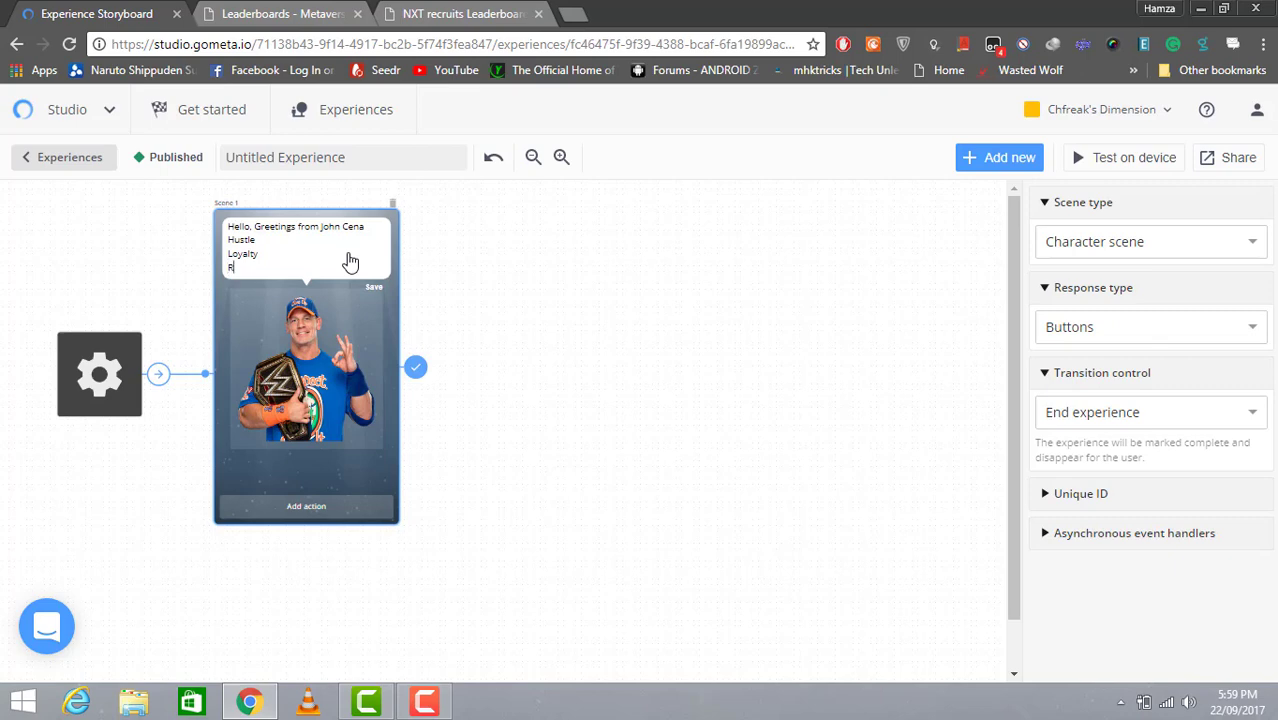
text(escpect)
Step: Add an action button to Scene 1 with the response text "OMG"
click(310, 507)
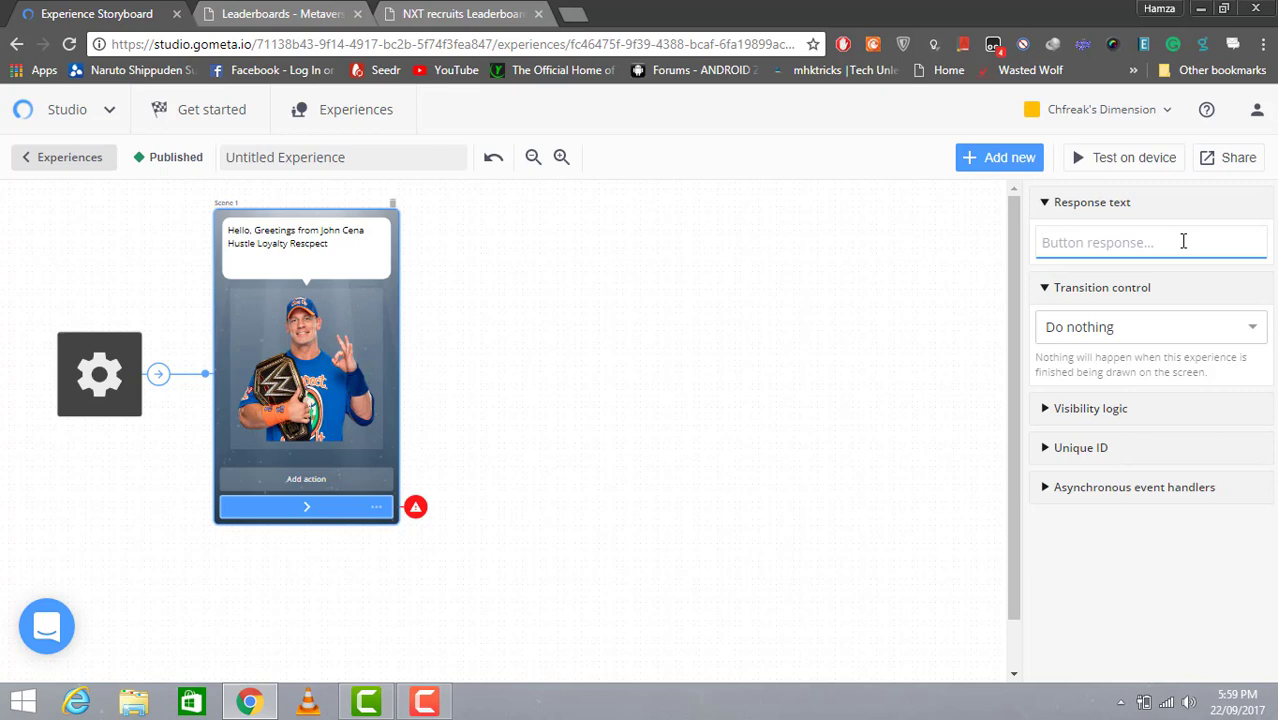
text(O)
text(MH)
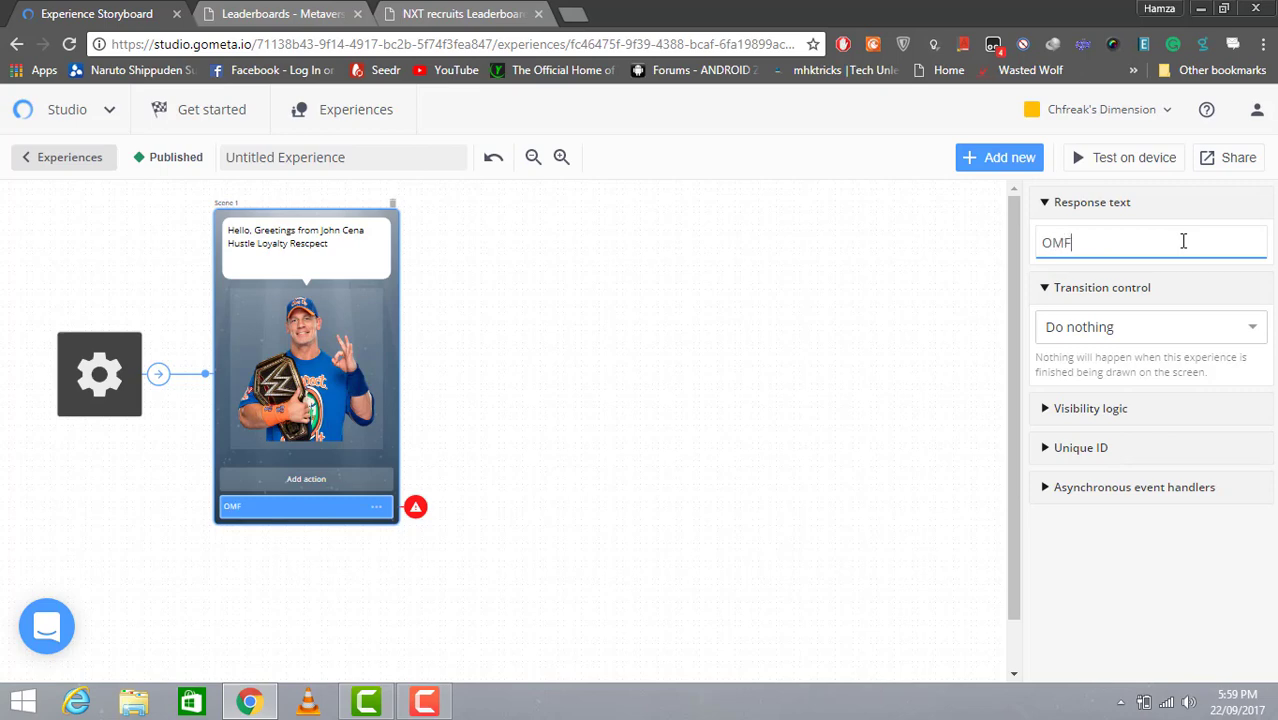
key(BackSpace)
text(G.)
key(BackSpace)
key(BackSpace)
key(BackSpace)
Step: Set the OMG response to transition to a new Character scene
click(1138, 348)
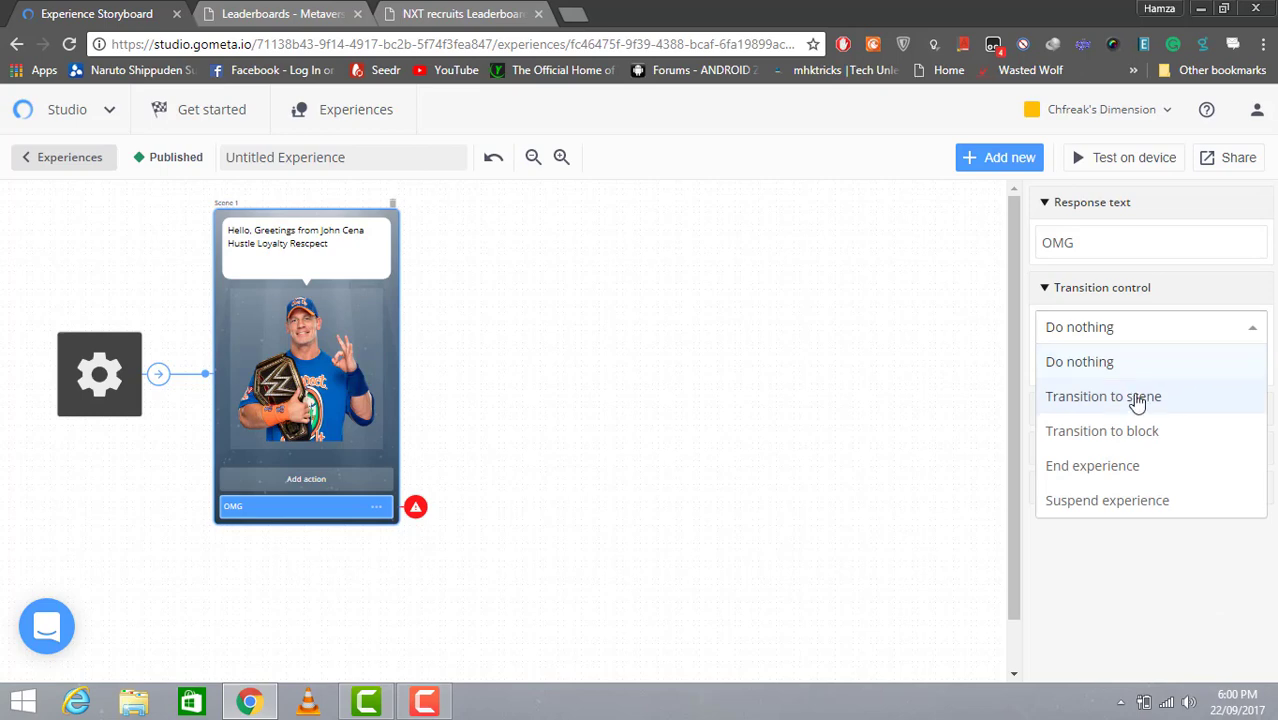
click(1133, 396)
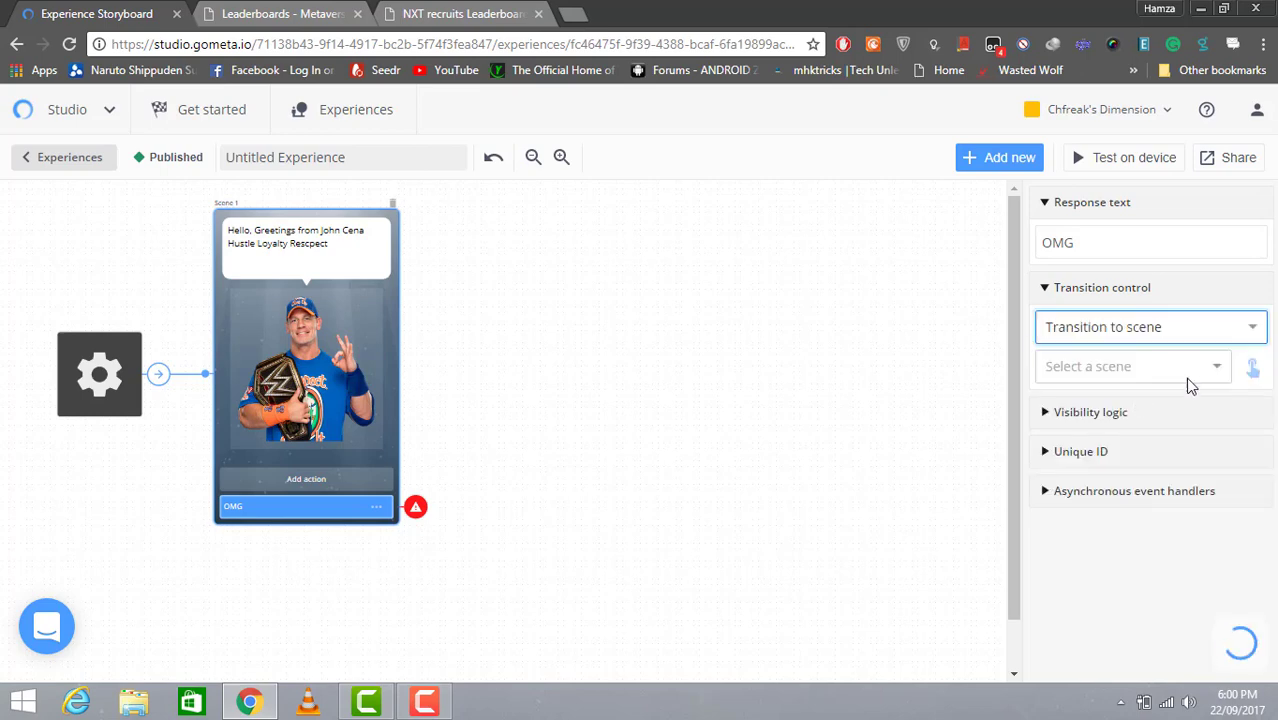
click(1222, 374)
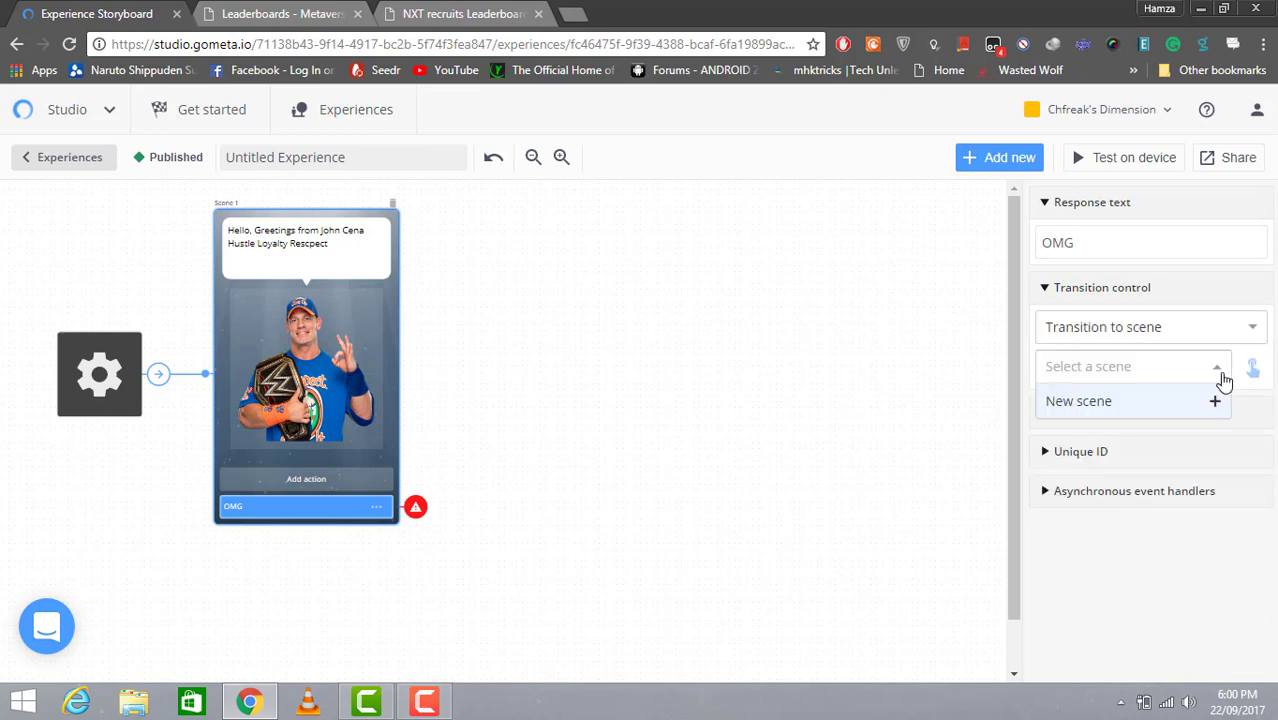
click(1155, 412)
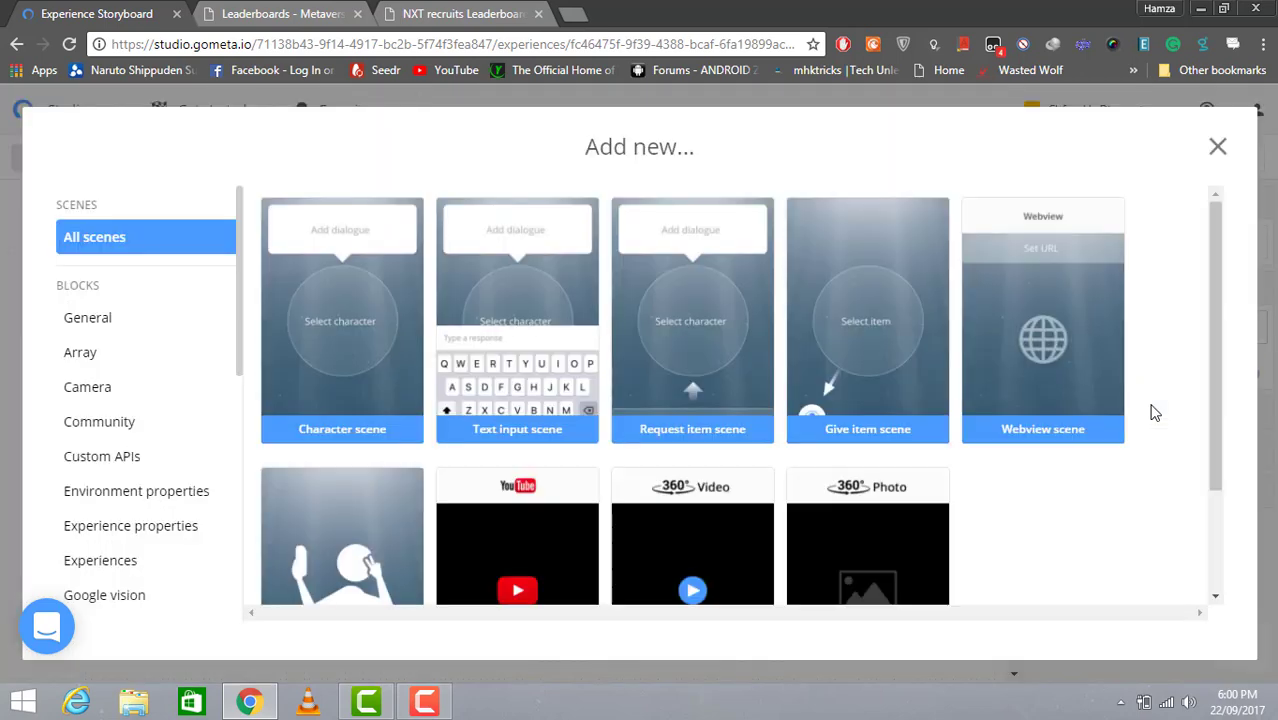
click(303, 384)
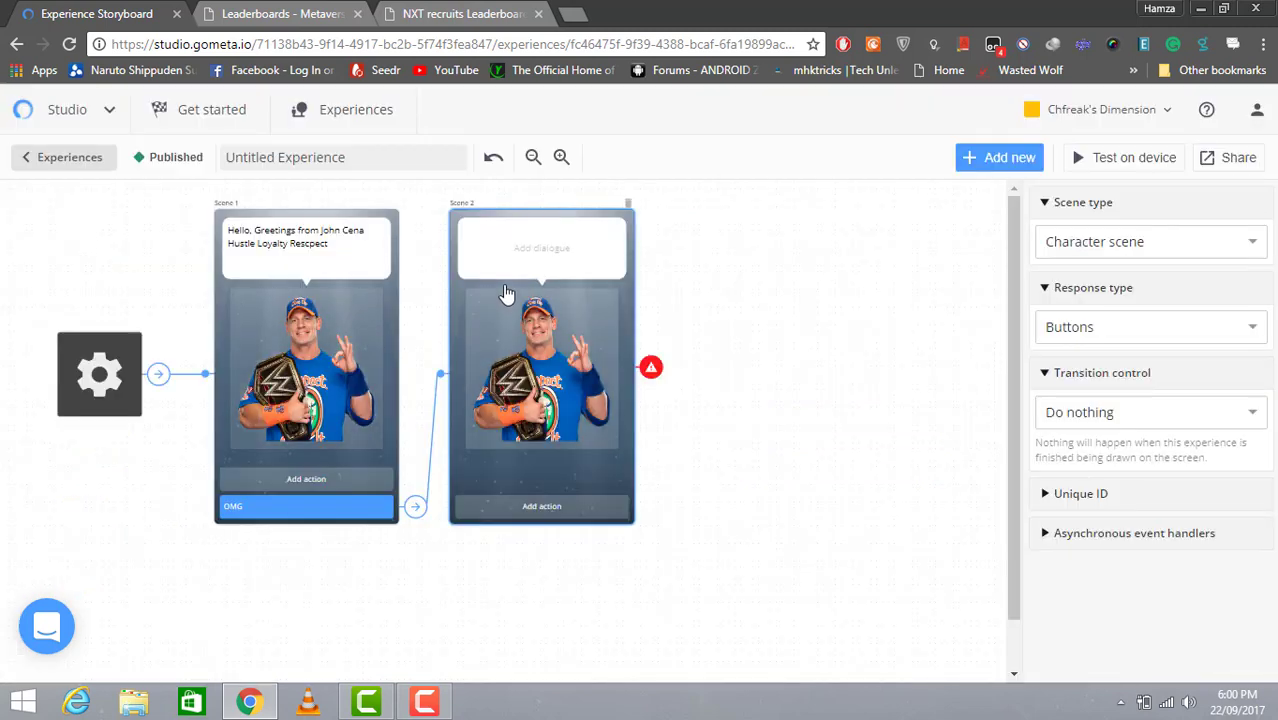
click(560, 267)
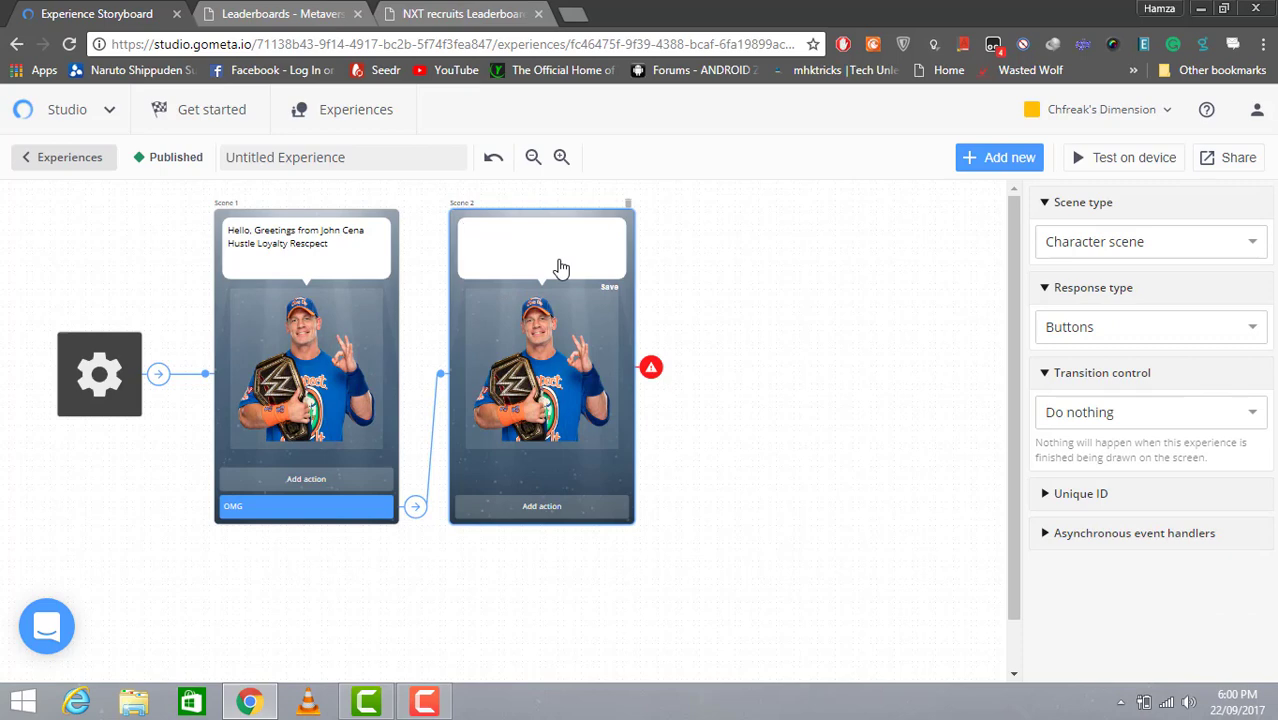
text(We)
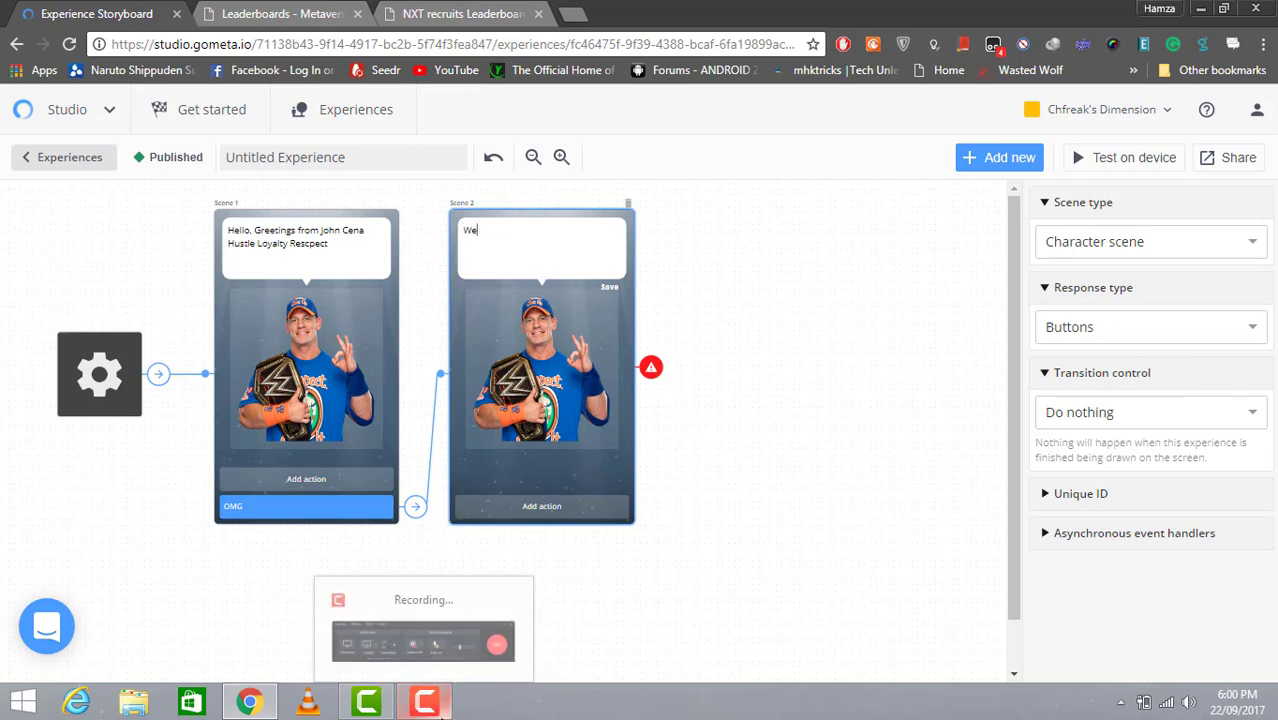
click(437, 705)
click(437, 705)
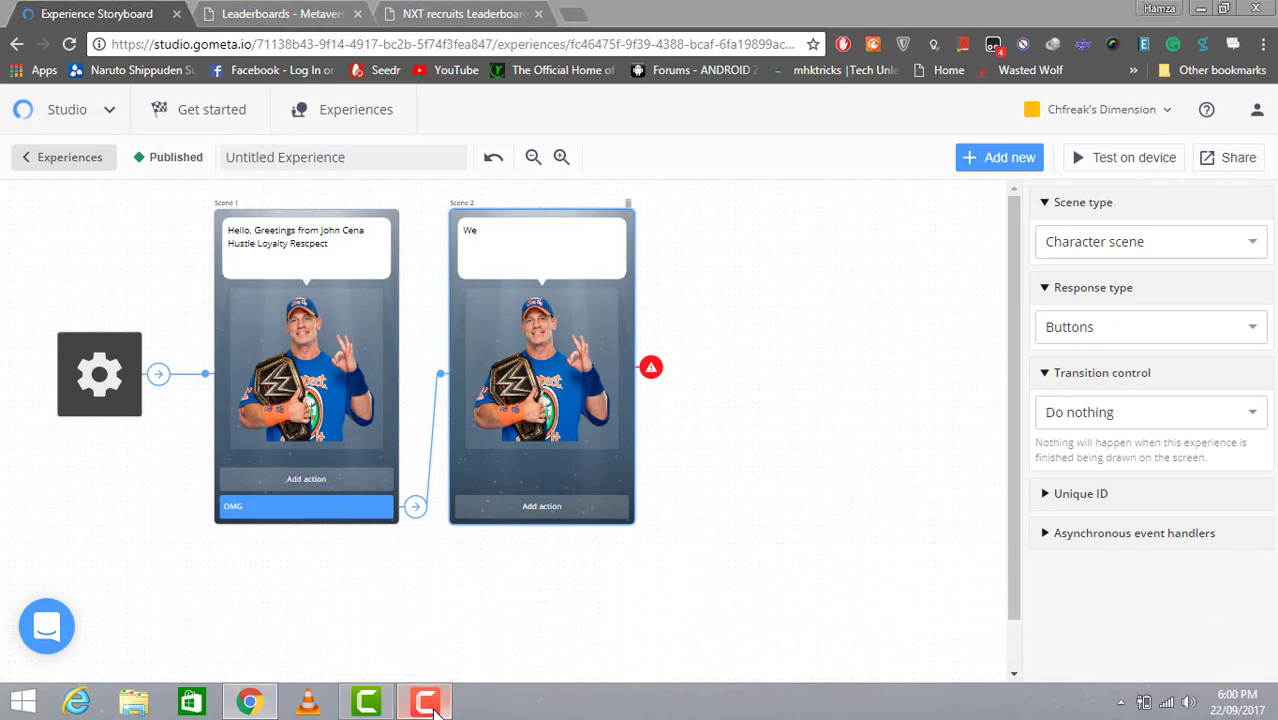
click(437, 705)
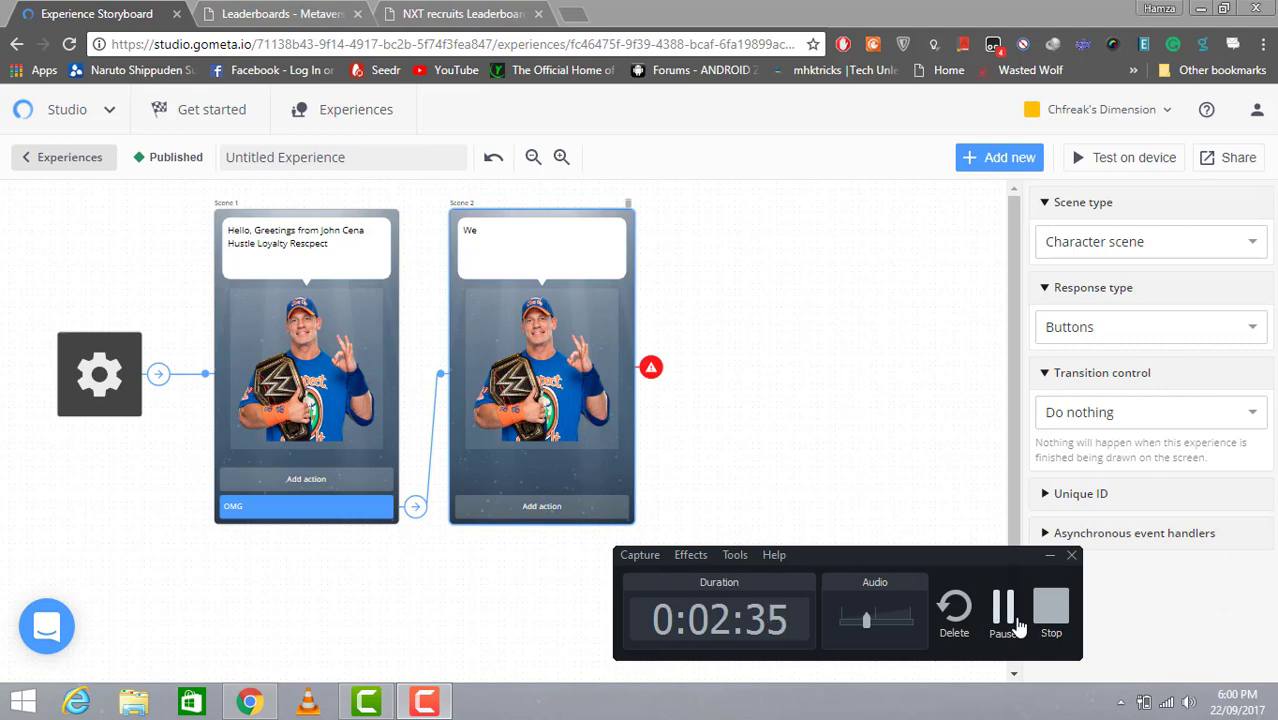
click(1013, 610)
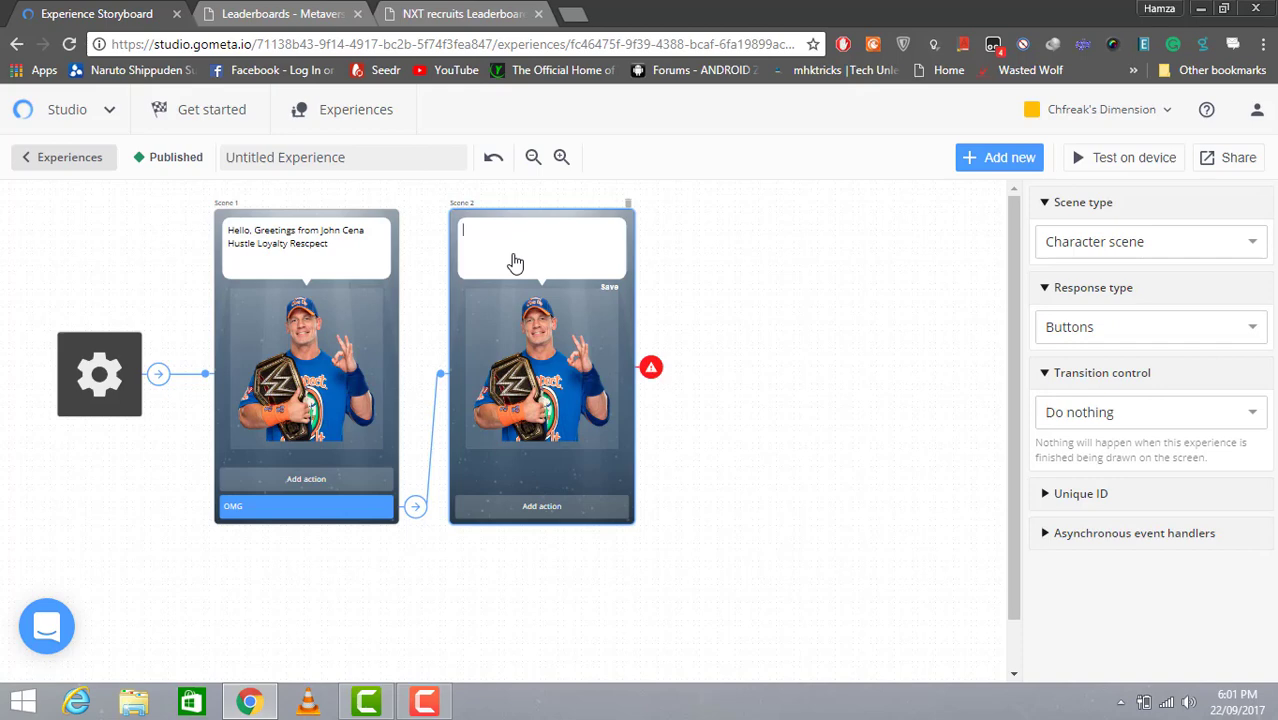
Step: Enter Scene 2's dialogue "We are looking new wrestlers" followed by "Would you like to be one"
text(We are)
text( looking)
text( new )
text(w)
text(wr)
text(estlers)
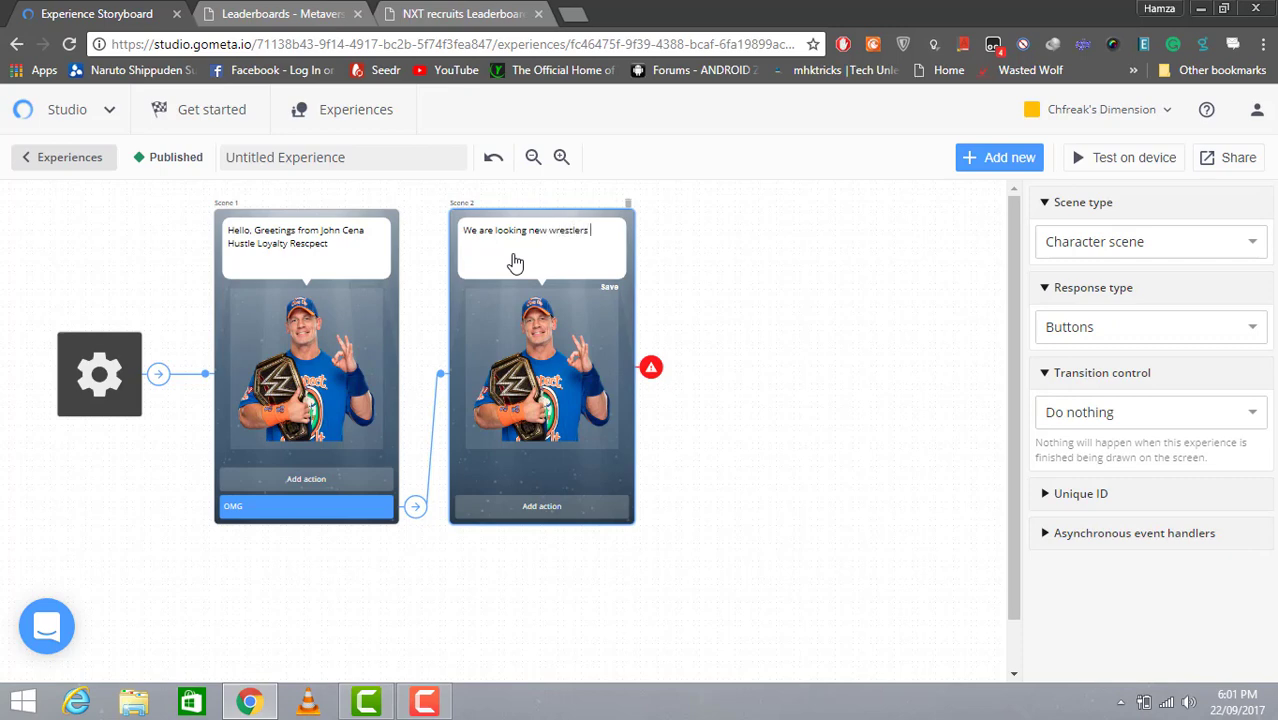
text(Would you like to be one)
Step: Add two action buttons to Scene 2 and end its dialogue with a question mark
click(576, 515)
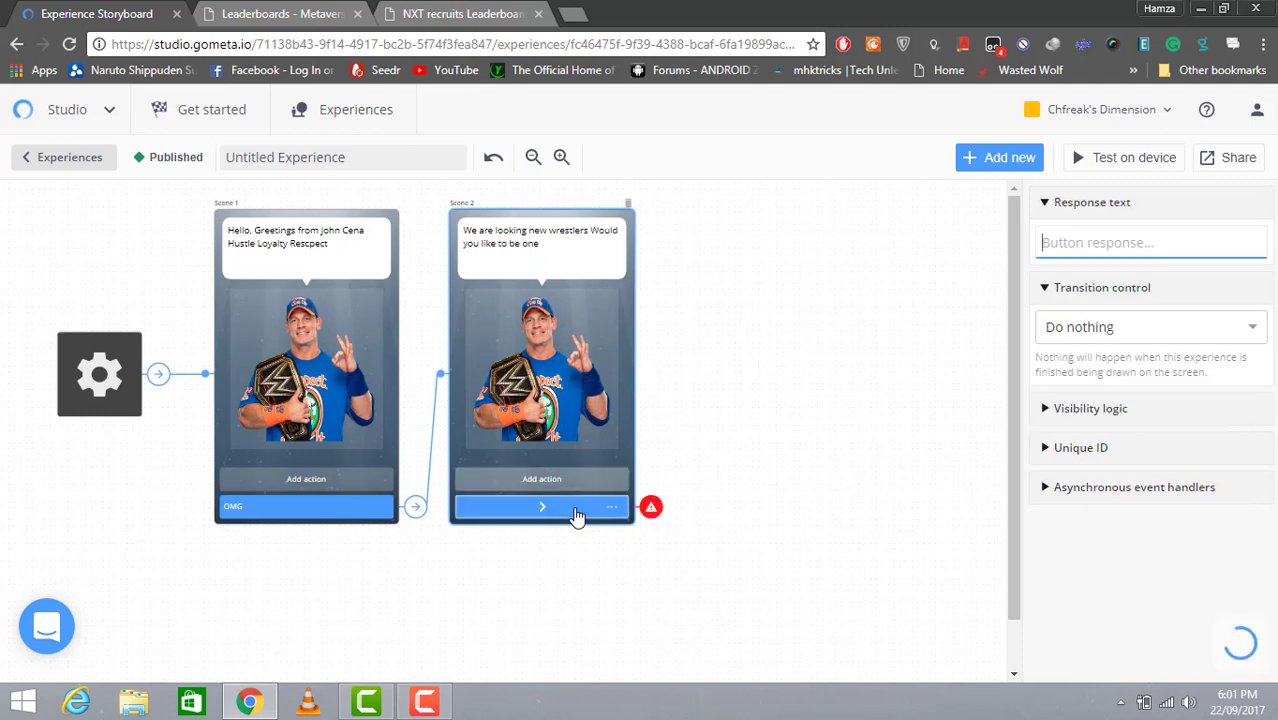
click(565, 486)
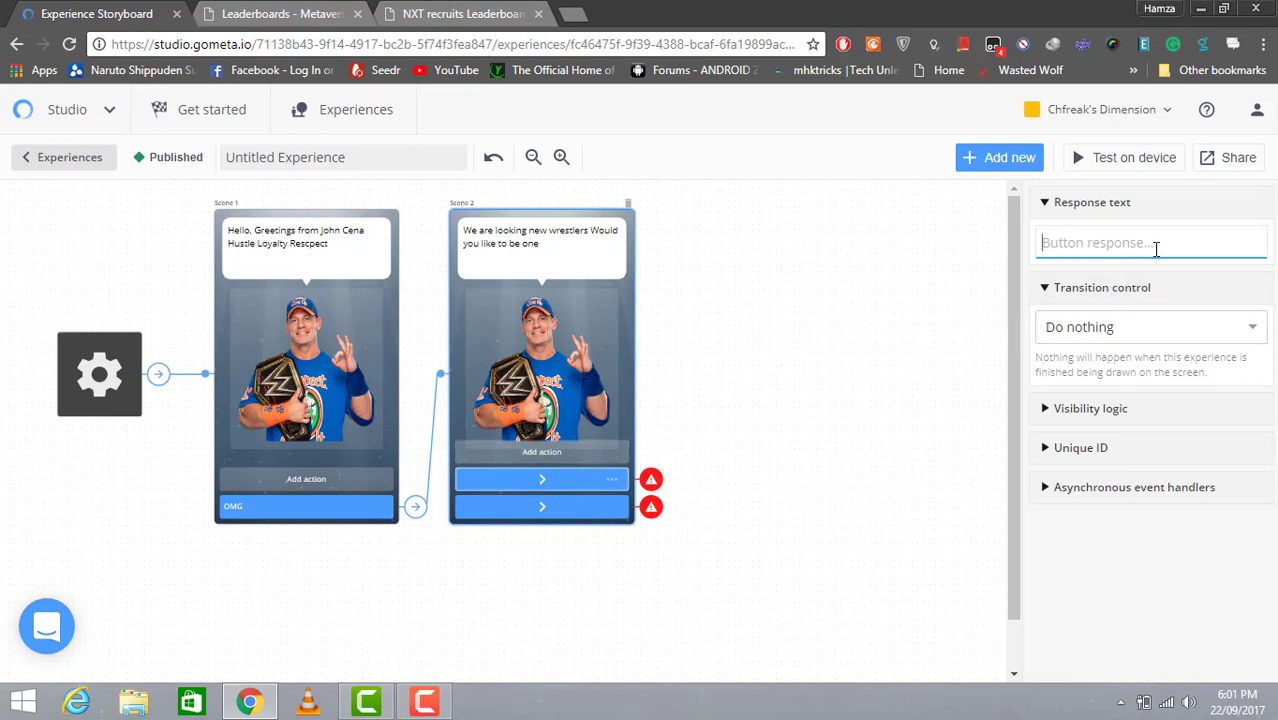
click(584, 252)
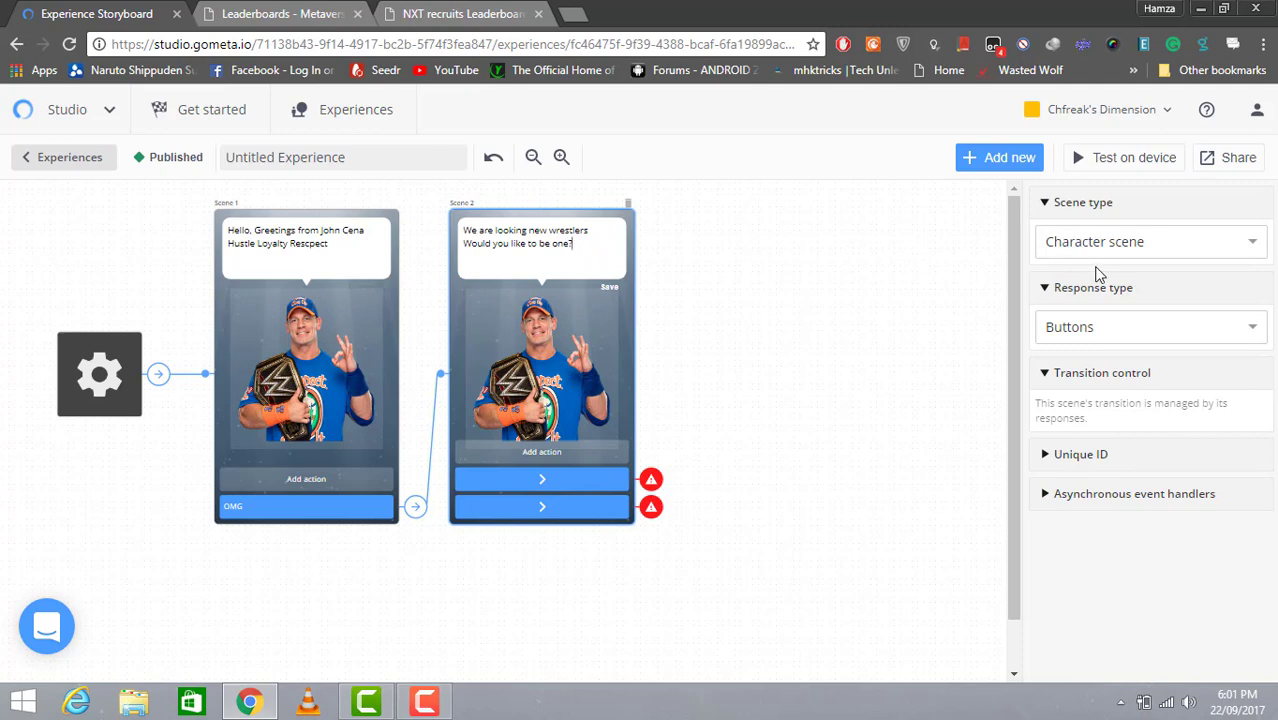
Step: Set the response texts of Scene 2's upper and lower buttons to "Yes, I would love tp" and "No"
click(581, 480)
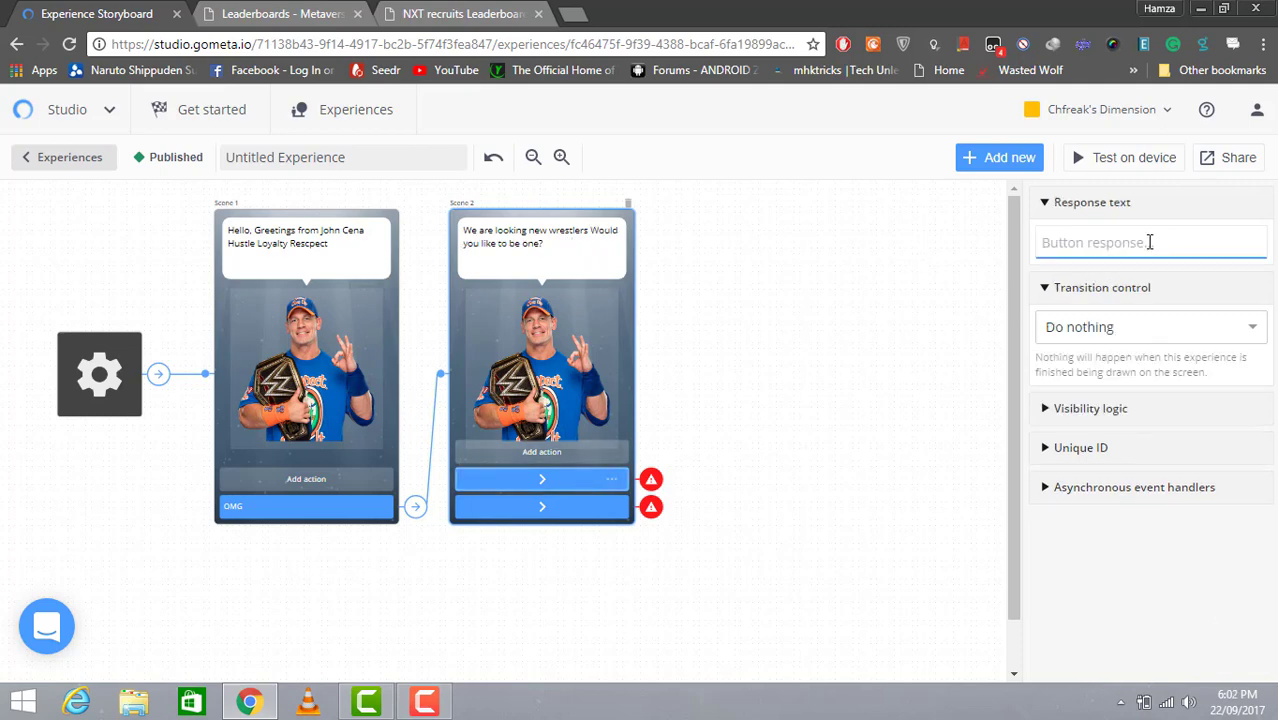
text(Yes,)
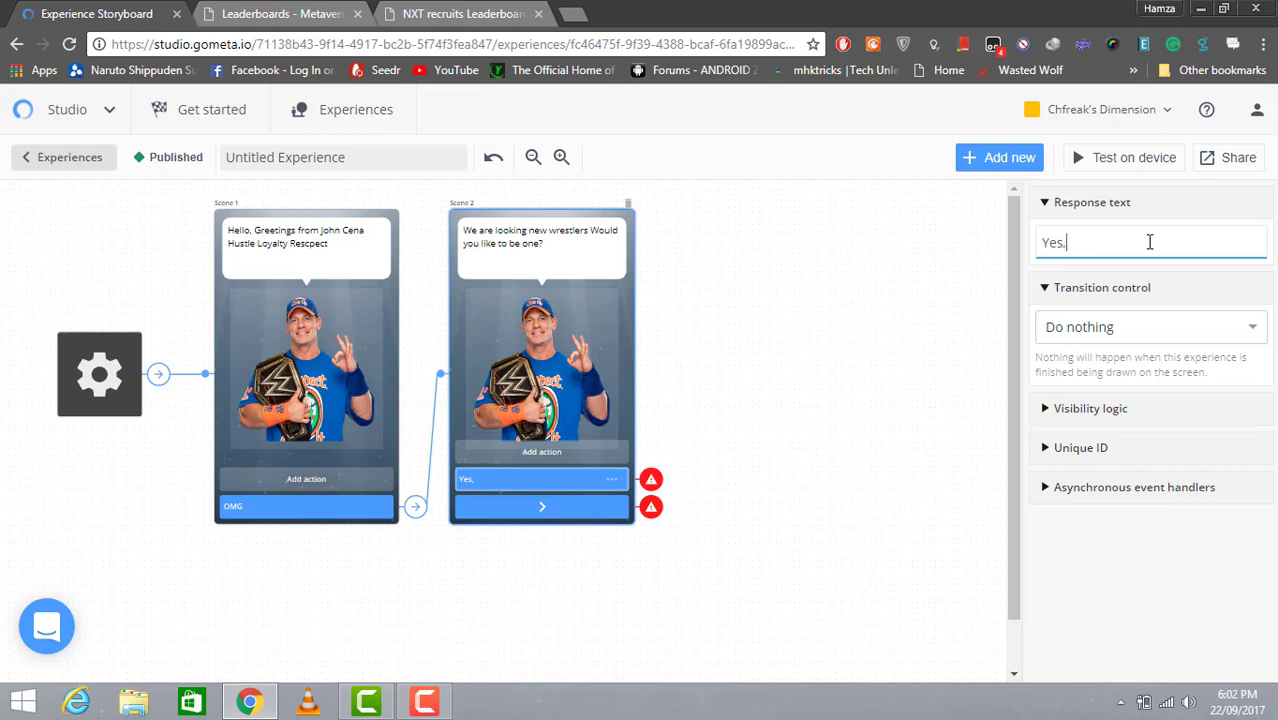
text( I would love)
text( to)
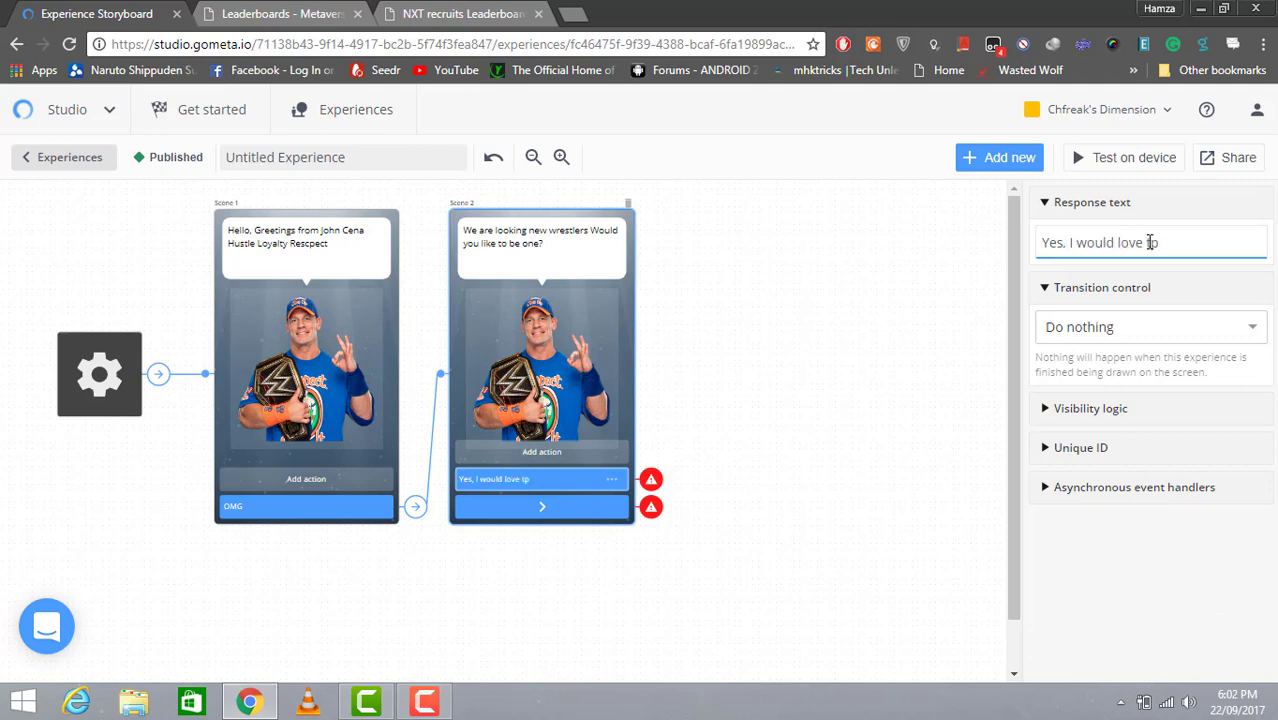
click(578, 508)
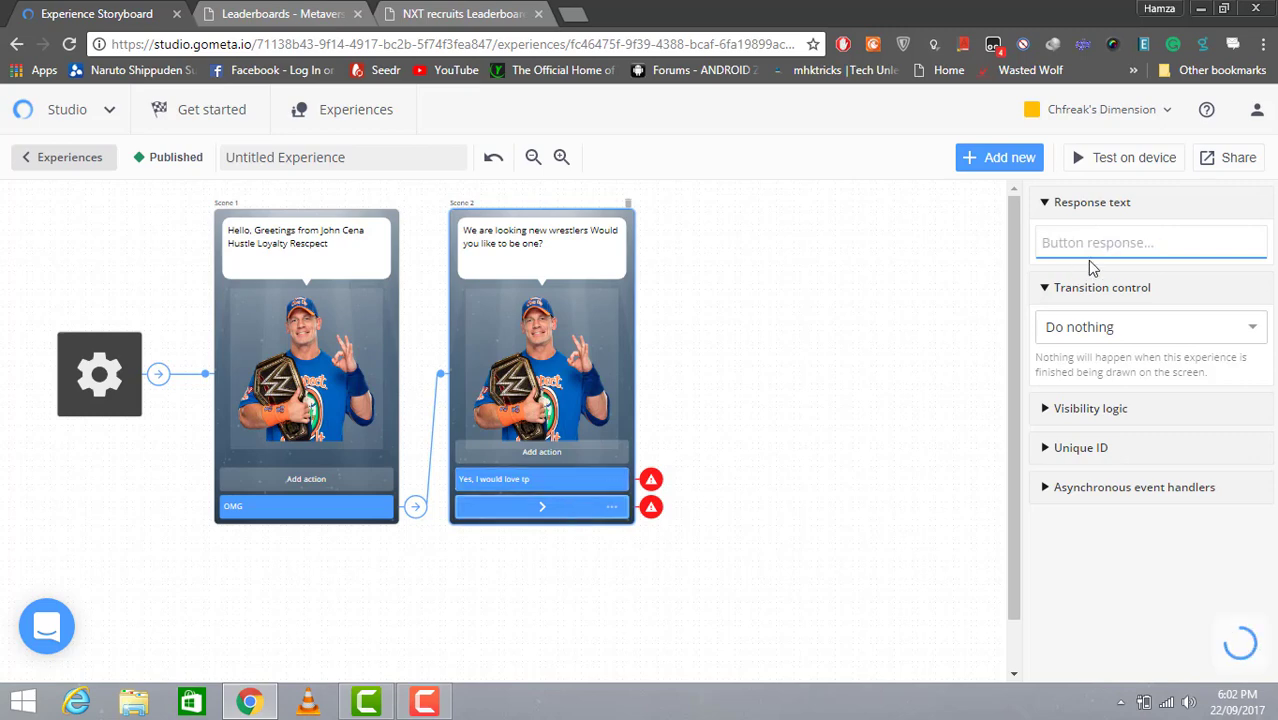
click(1137, 242)
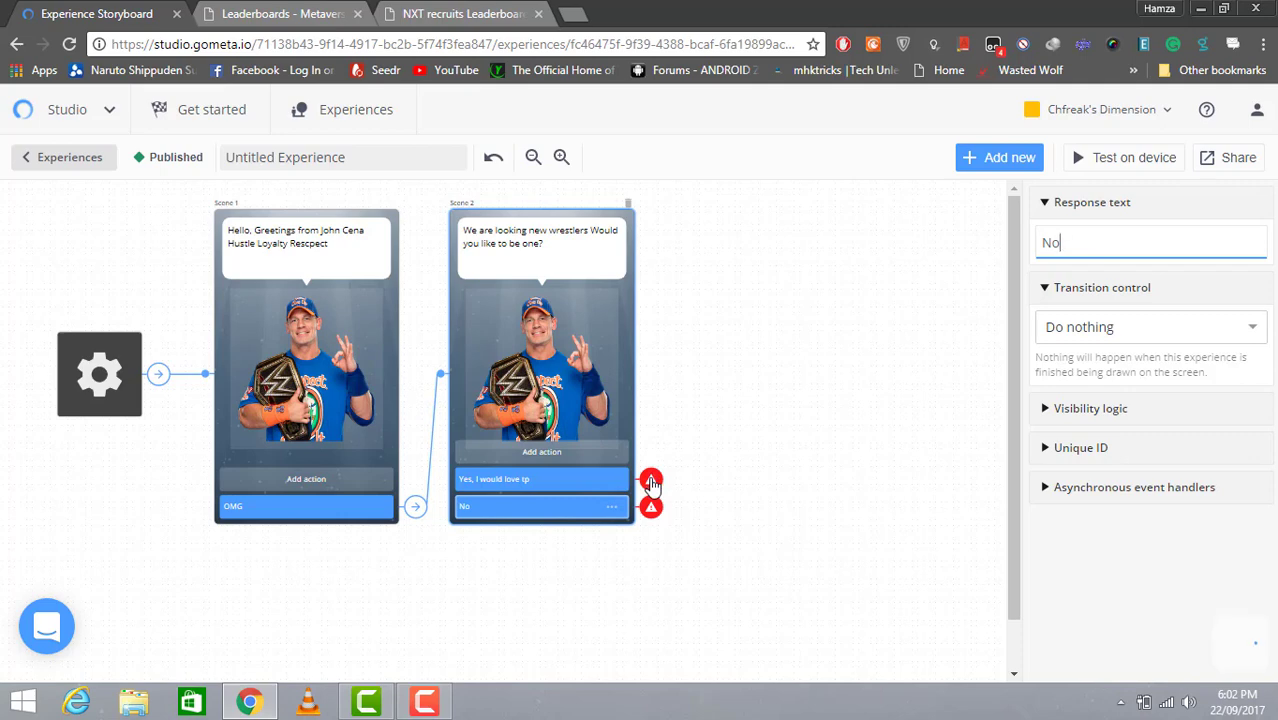
Step: Add two new Character scenes to the storyboard
click(651, 483)
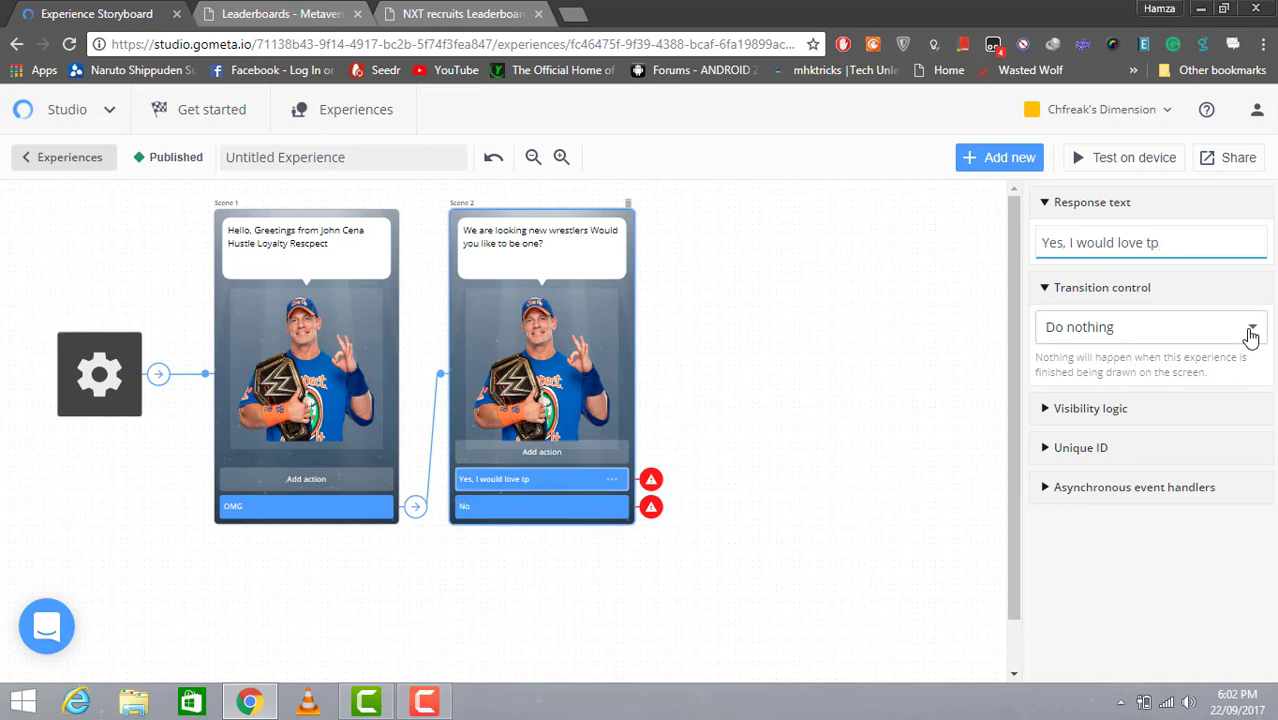
click(1000, 157)
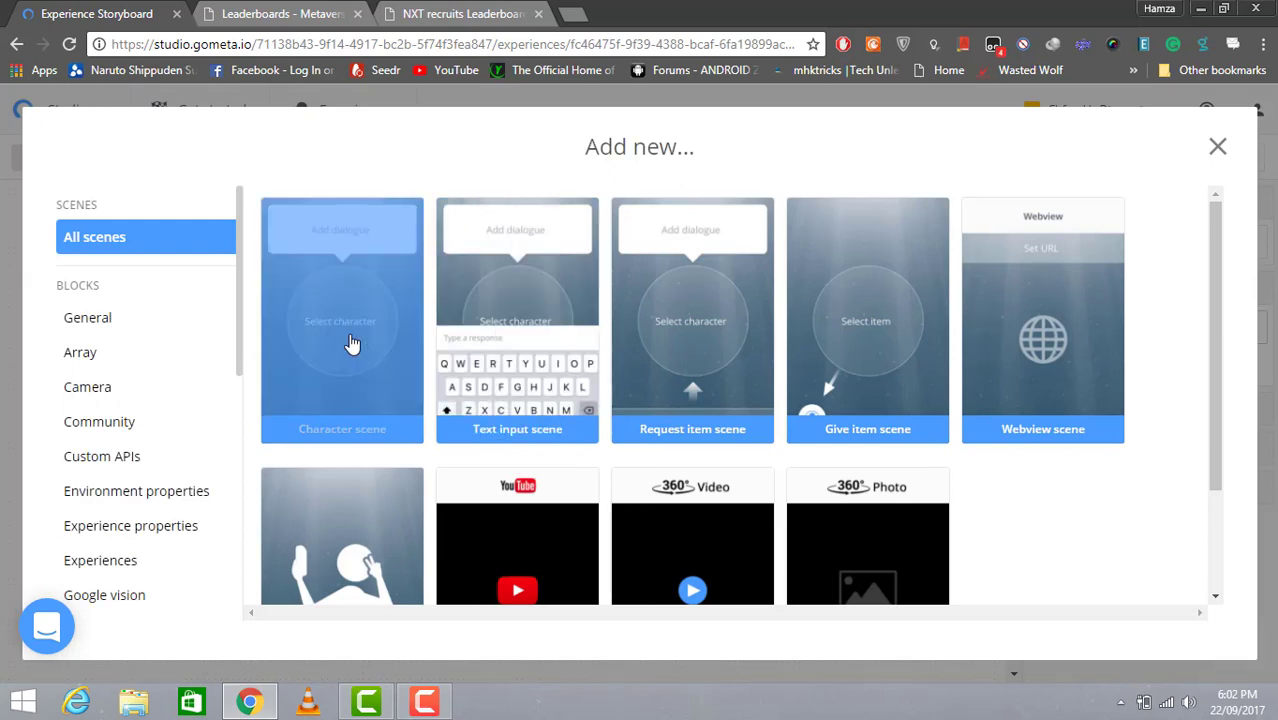
click(351, 343)
click(1019, 171)
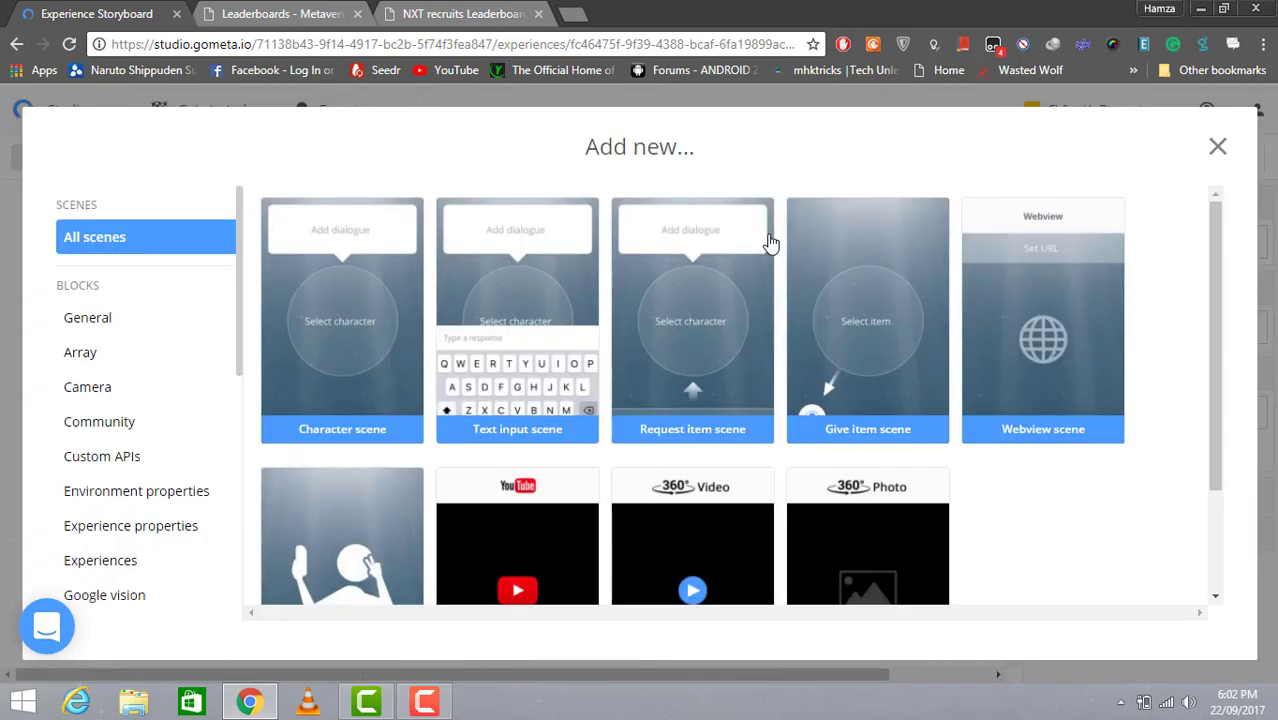
click(417, 318)
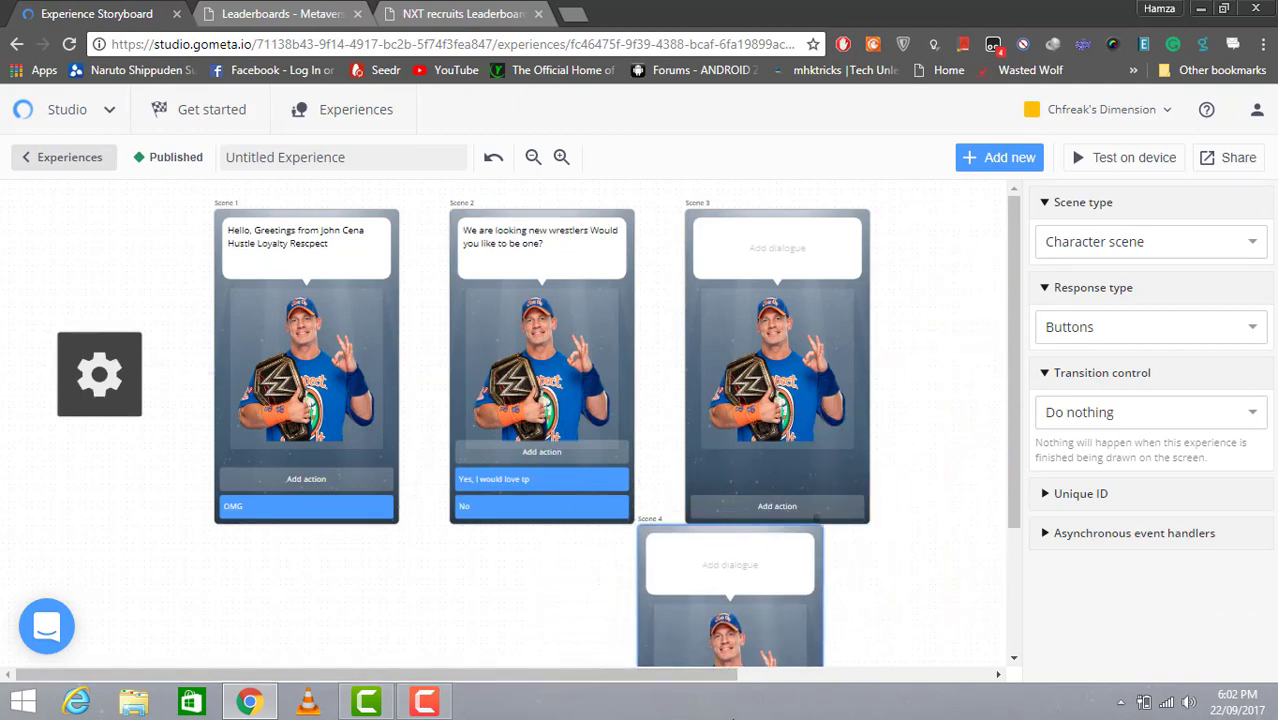
Step: Move Scene 3 farther right of Scene 2 and Scene 4 farther down so the scenes no longer overlap
click(676, 674)
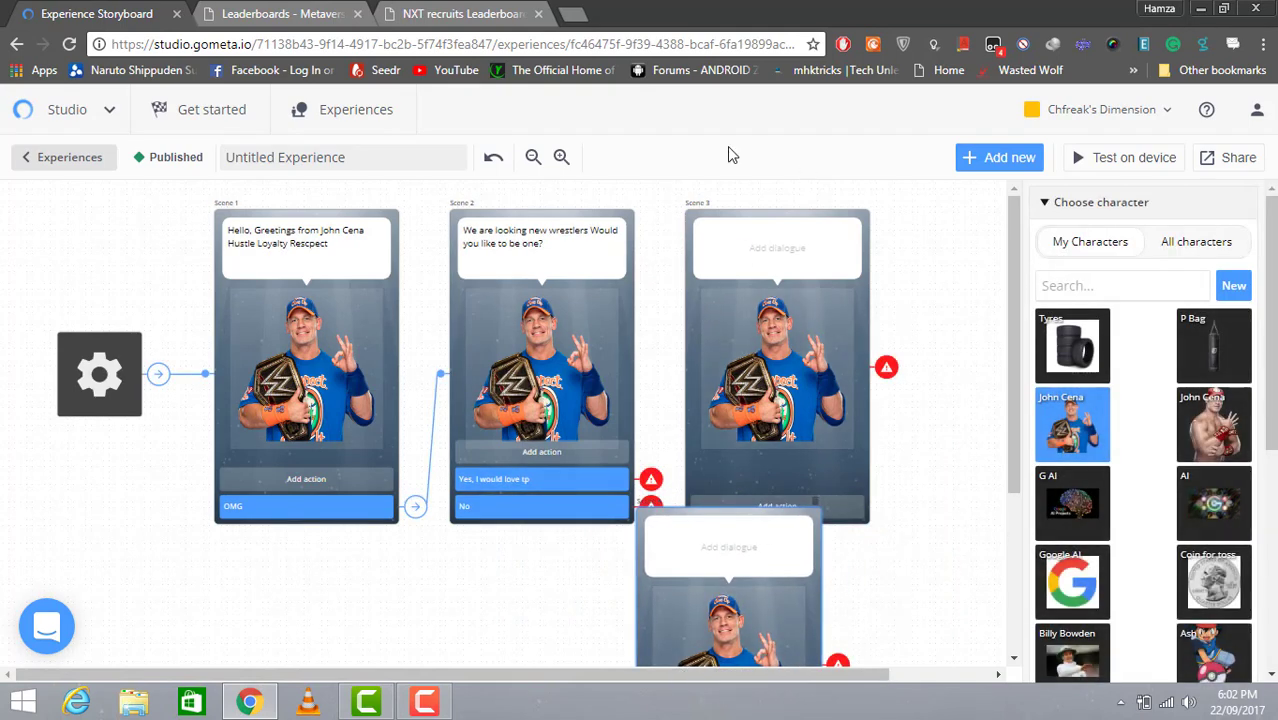
click(534, 157)
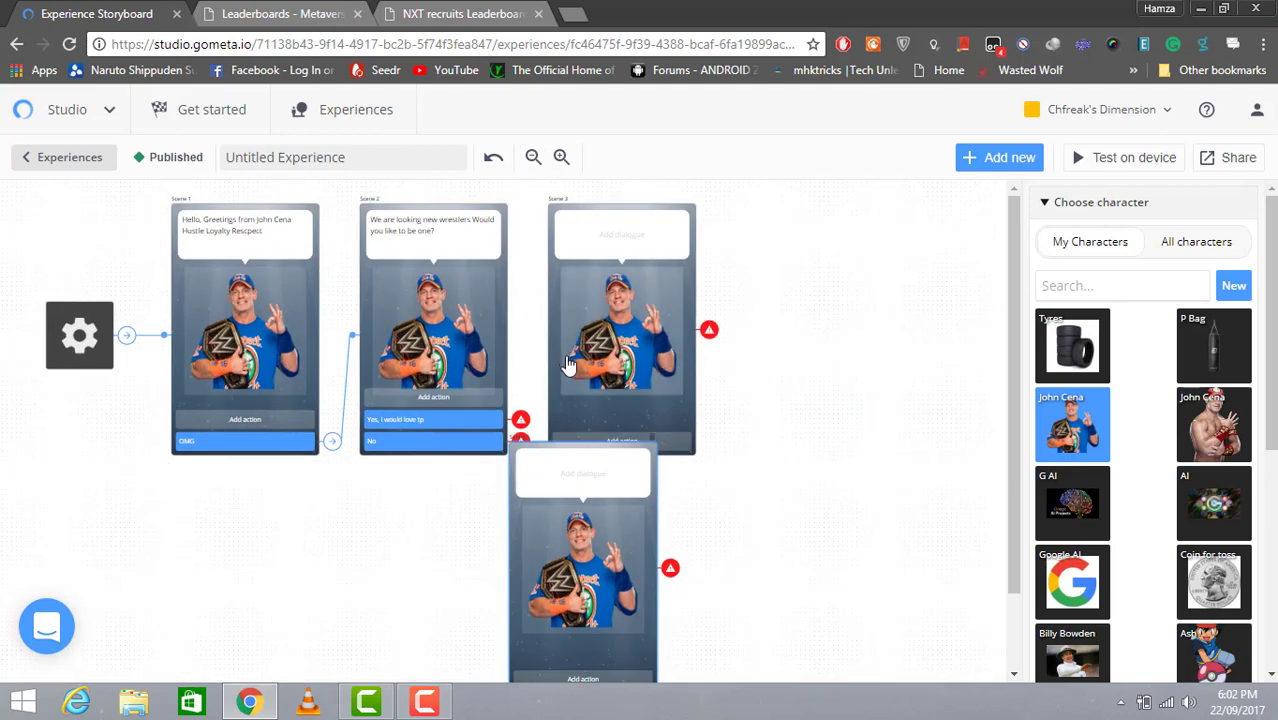
drag(608, 384, 712, 370)
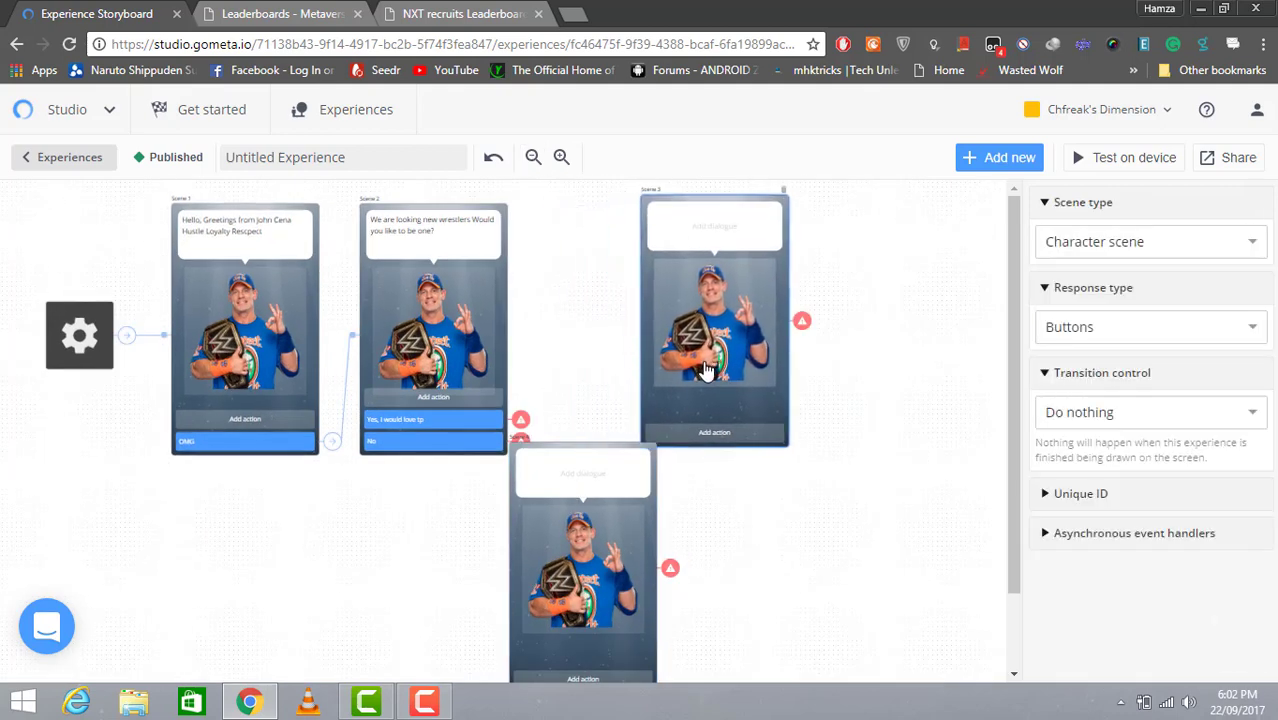
drag(605, 462, 630, 499)
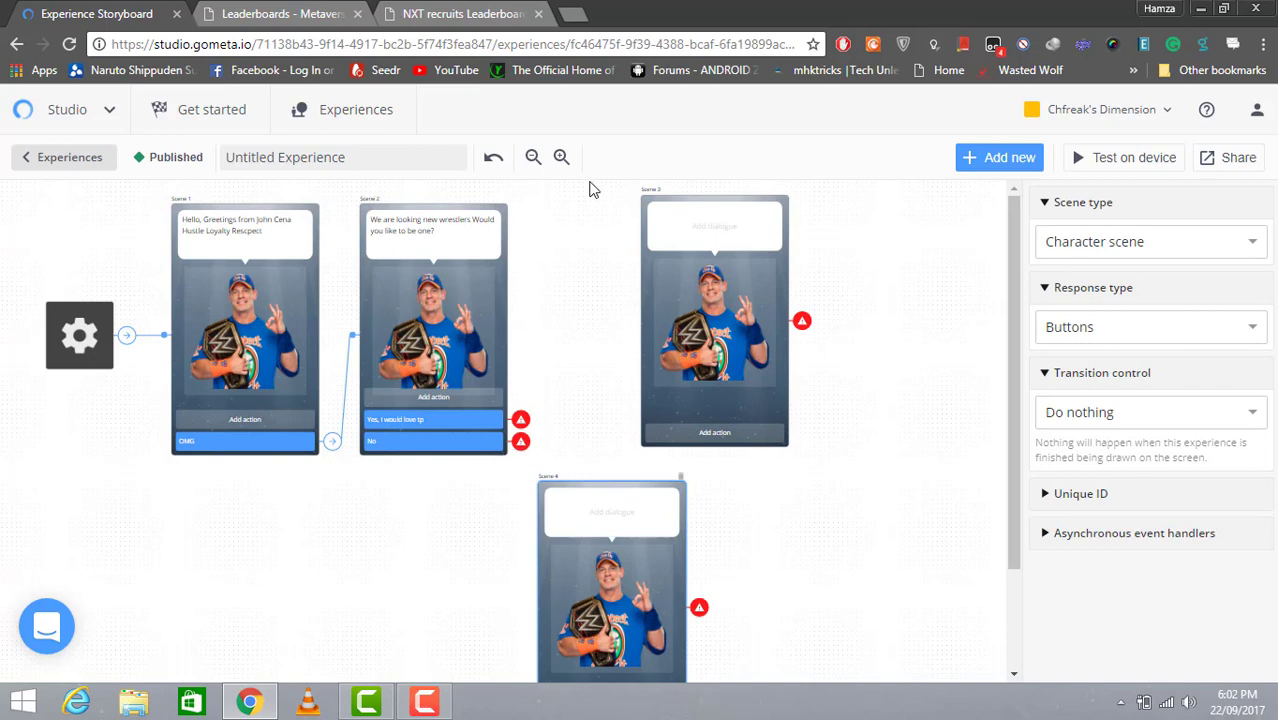
click(561, 157)
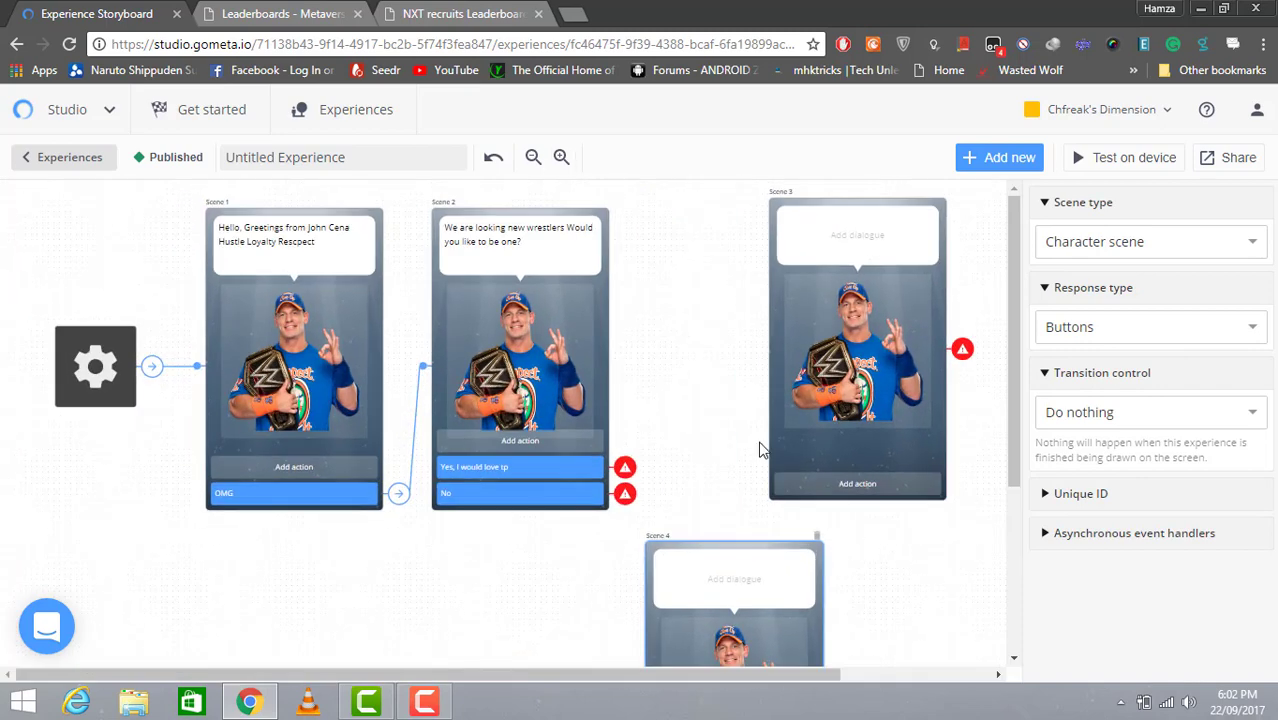
Step: Set Scene 2's "No" response to transition to Scene 4
click(600, 494)
click(1248, 335)
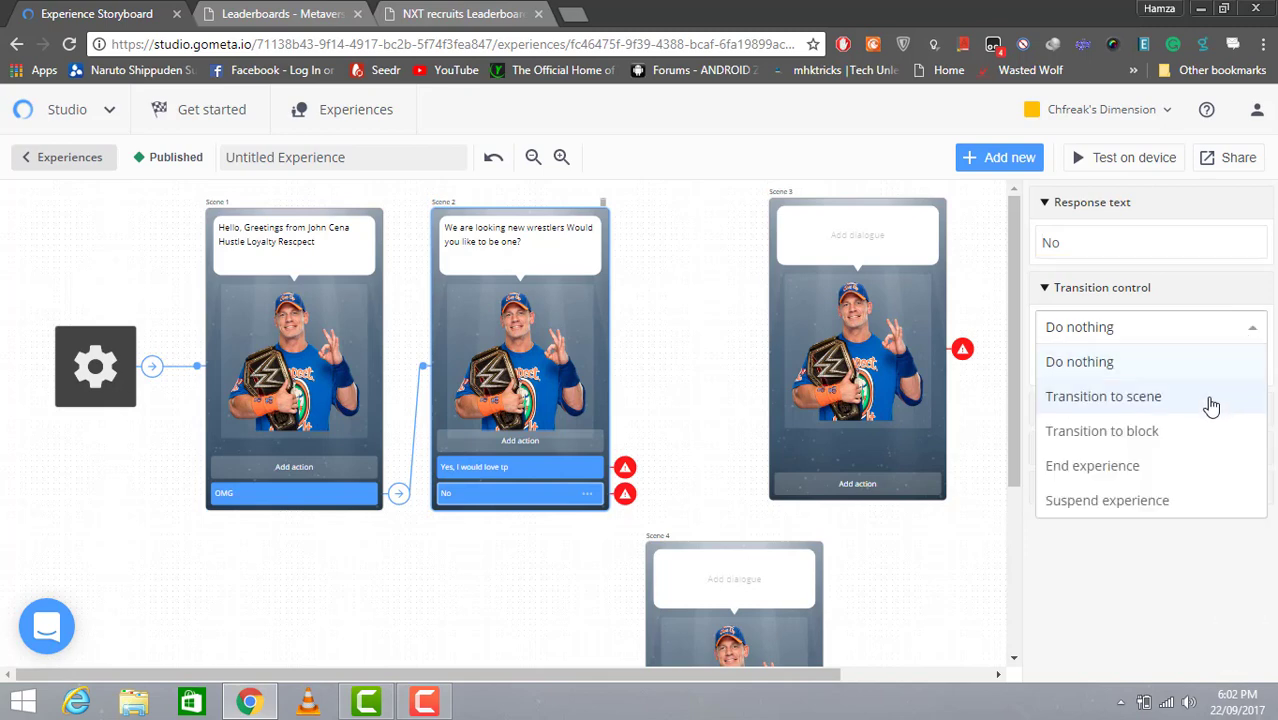
click(1210, 398)
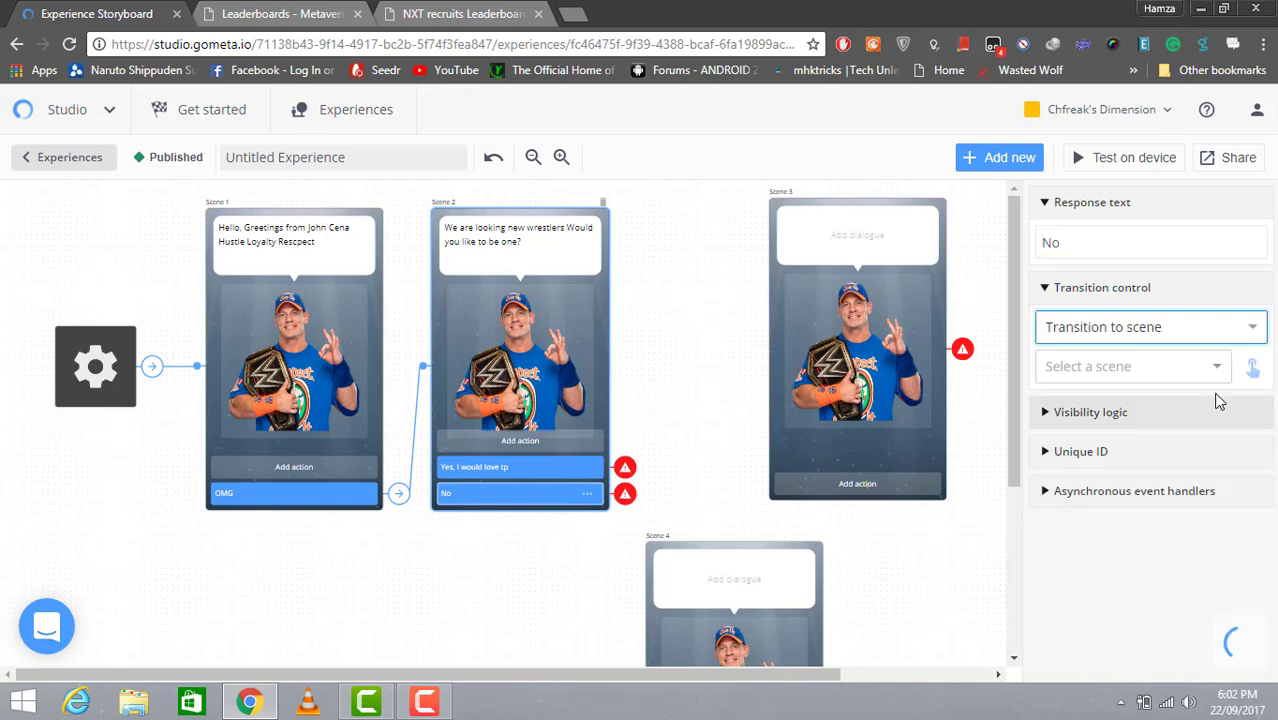
click(1250, 368)
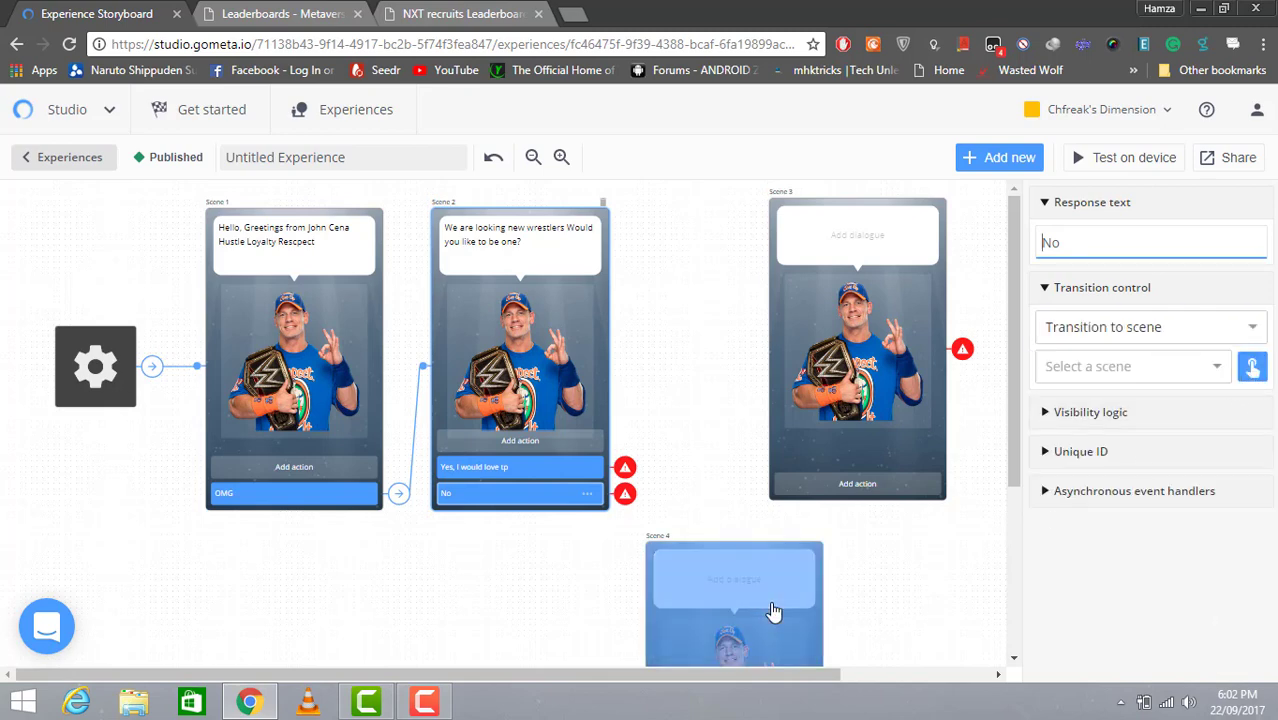
click(773, 611)
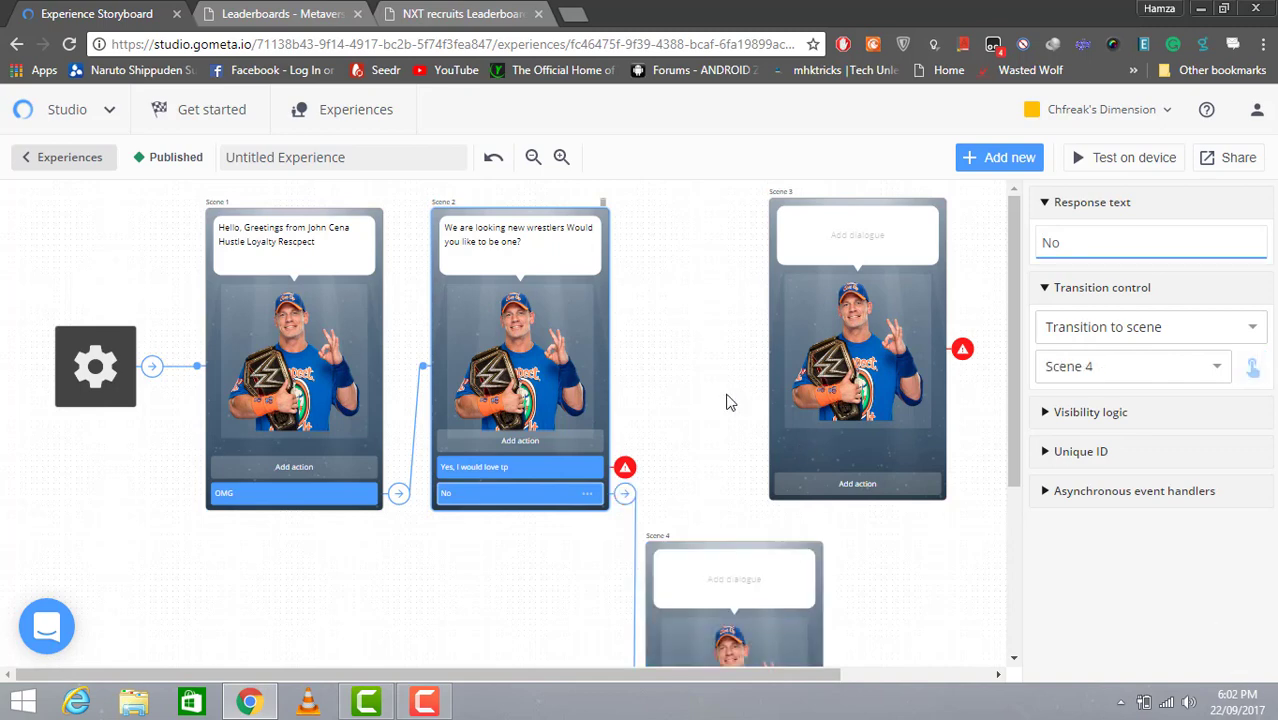
Step: Set Scene 2's "Yes, I would love tp" response to transition to Scene 3, and align Scene 3 level with Scene 2
click(627, 470)
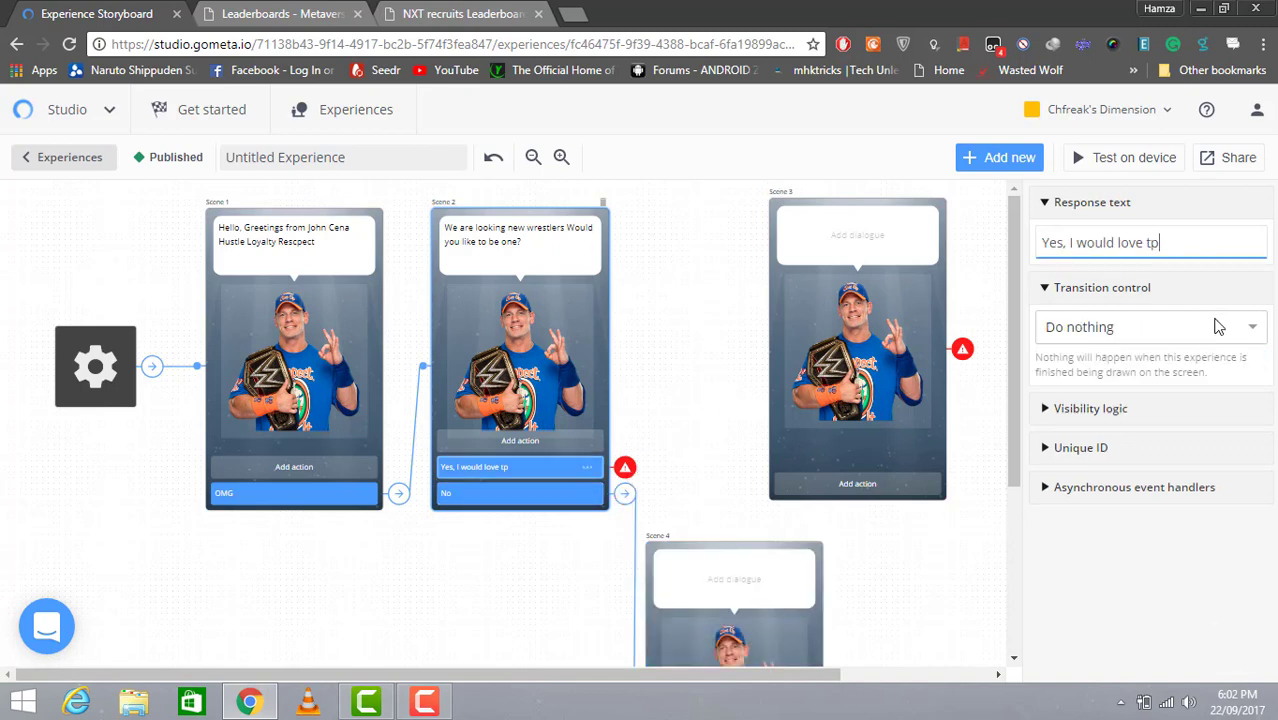
click(1234, 327)
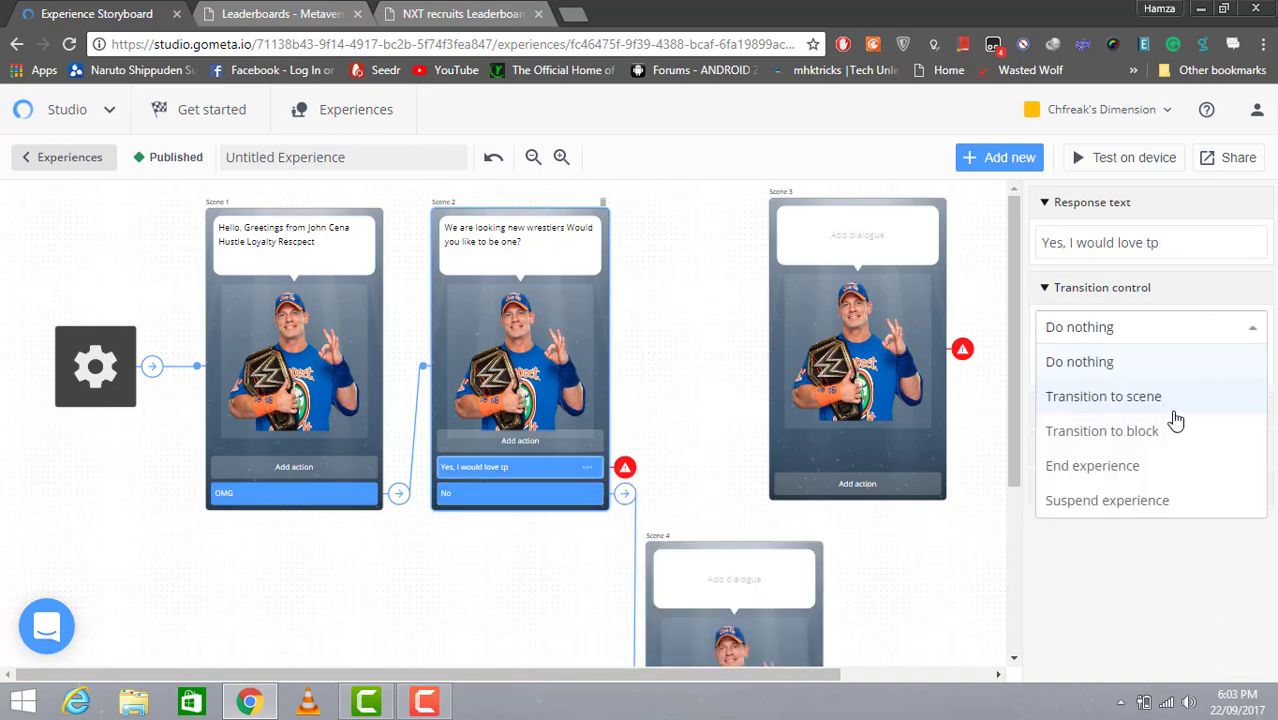
click(1172, 400)
click(1252, 368)
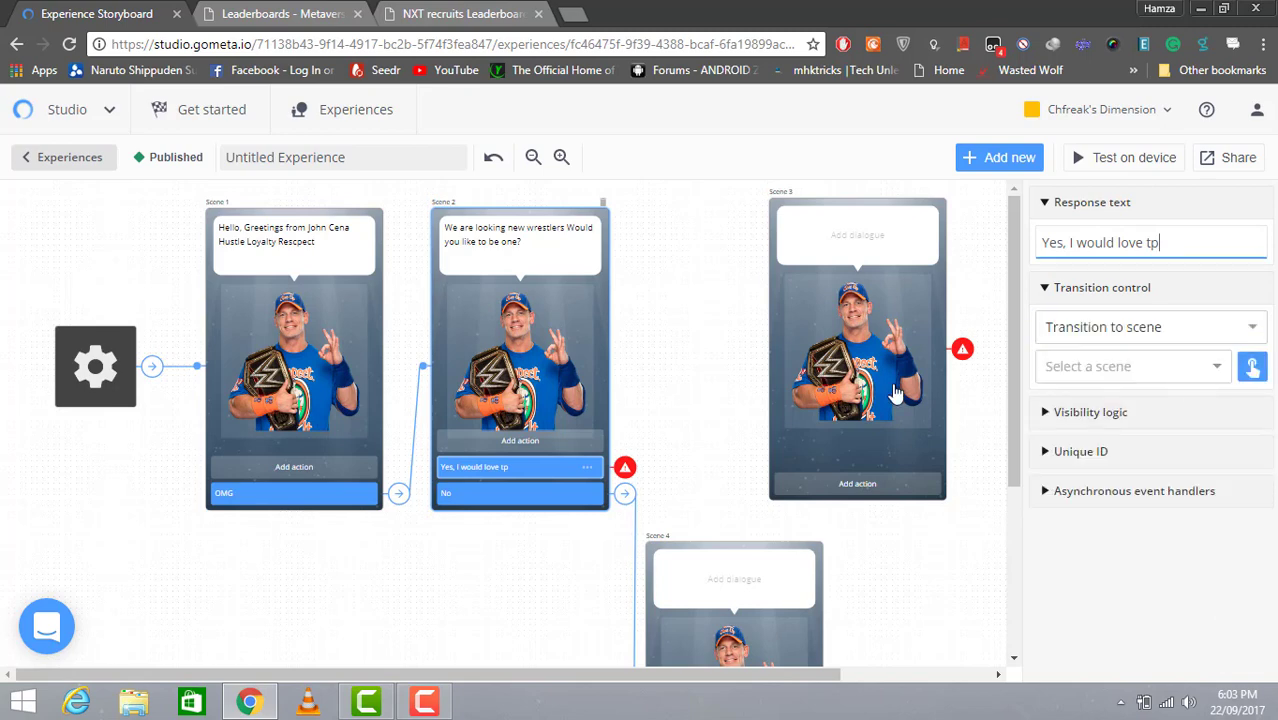
click(895, 393)
drag(605, 673, 722, 675)
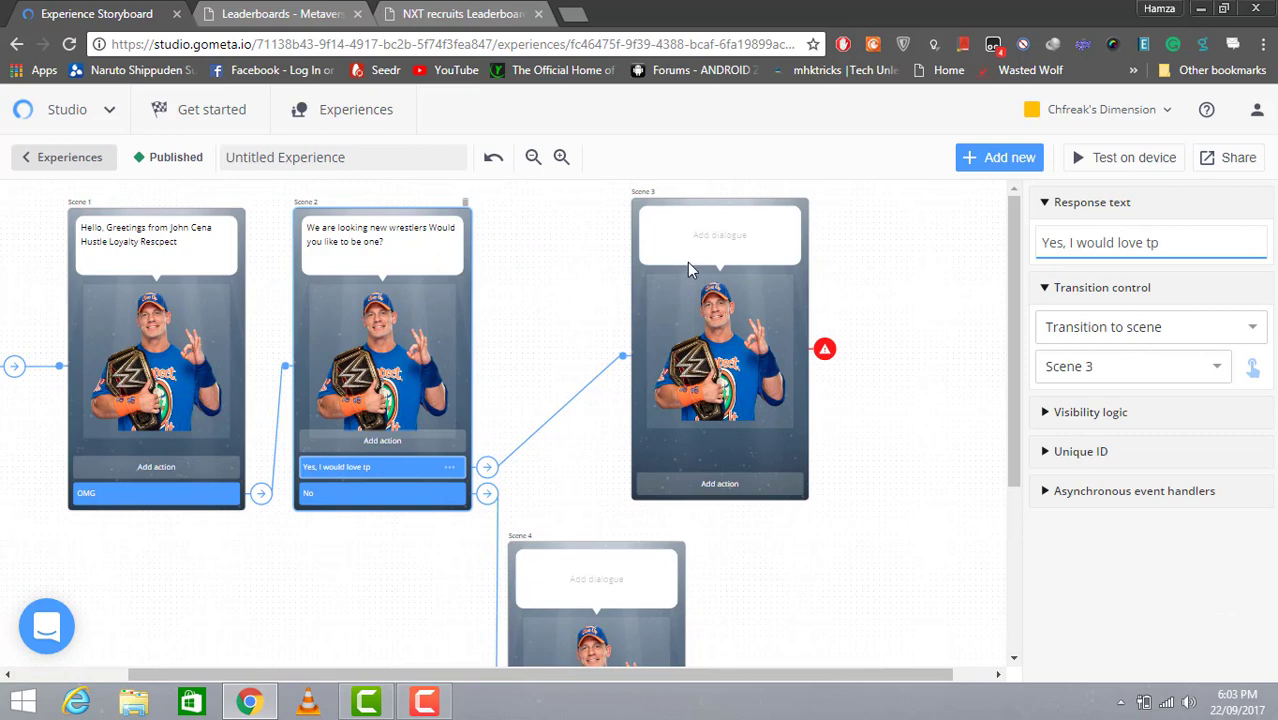
drag(675, 252, 650, 265)
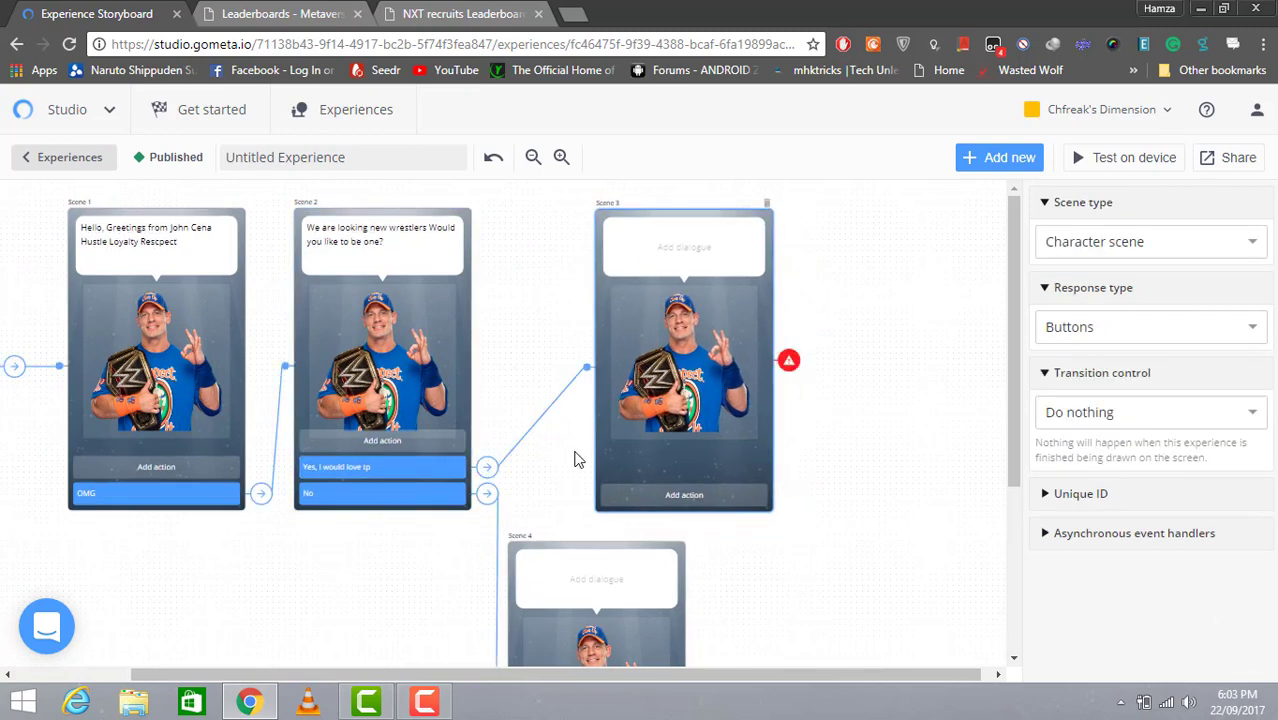
Step: Enter Scene 4's dialogue "Its okay" and "Thanks for your time", and set the scene's transition to End experience
click(579, 563)
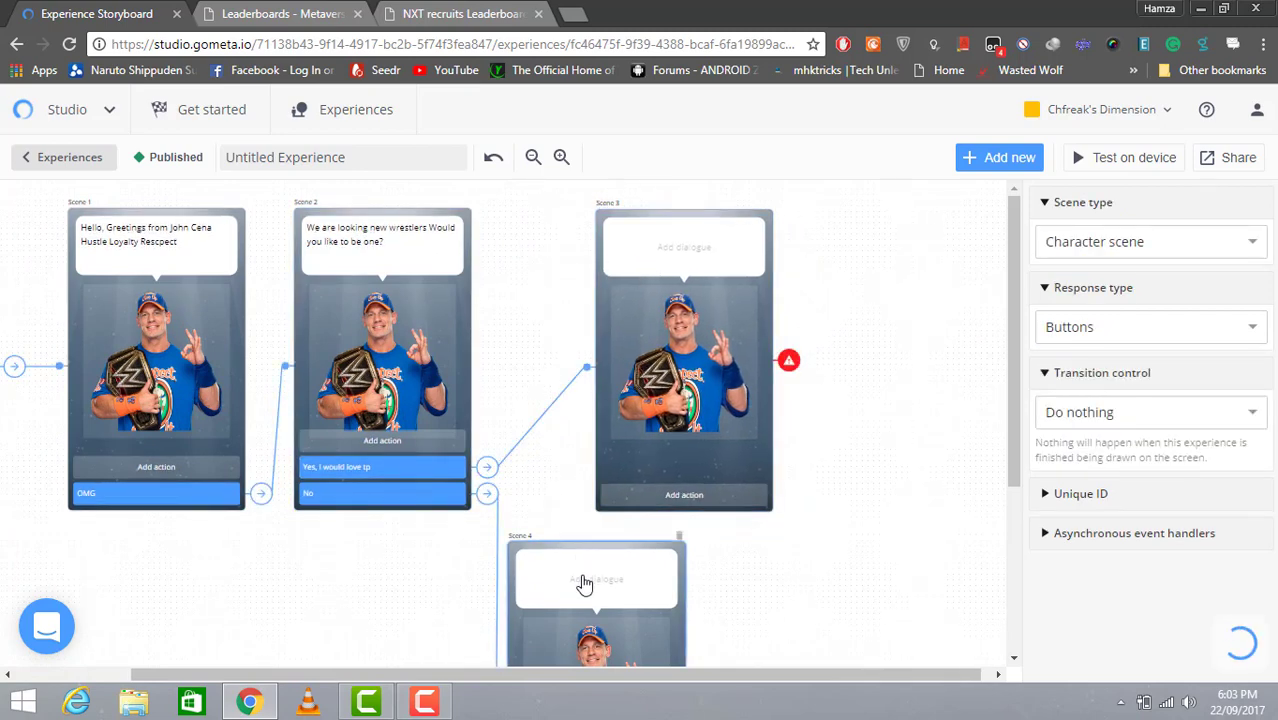
click(585, 584)
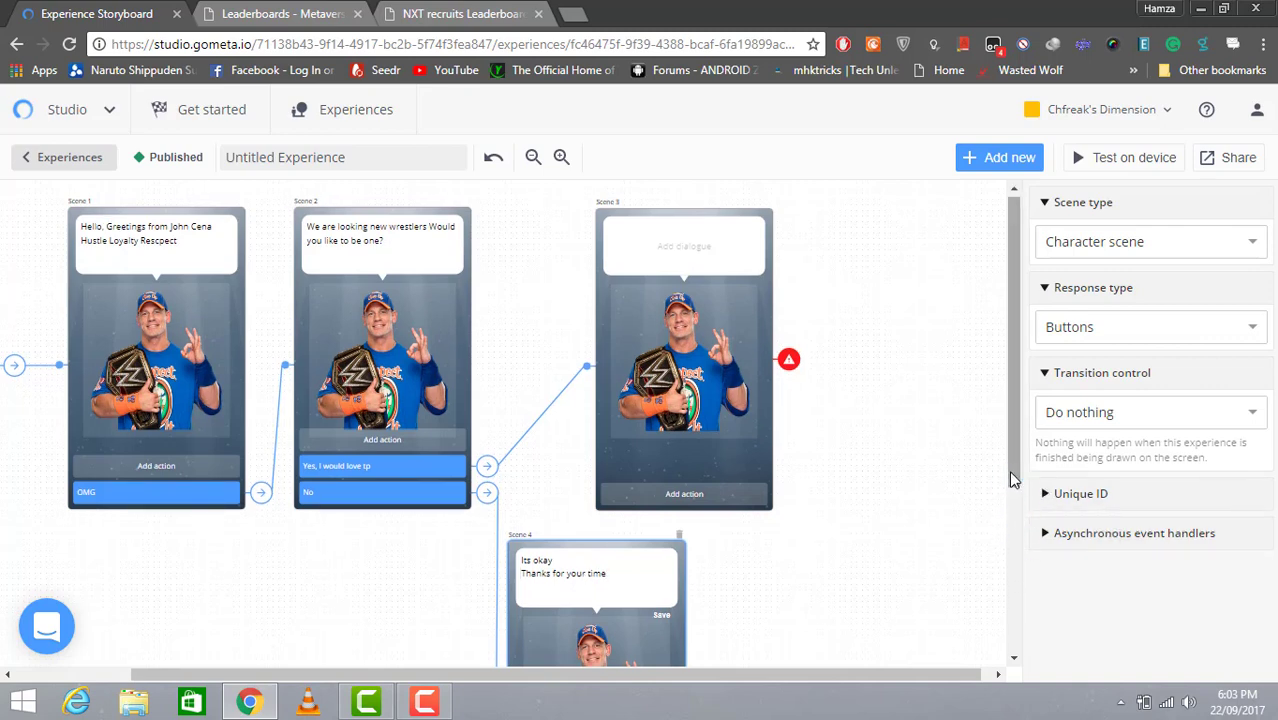
drag(1010, 473, 1004, 570)
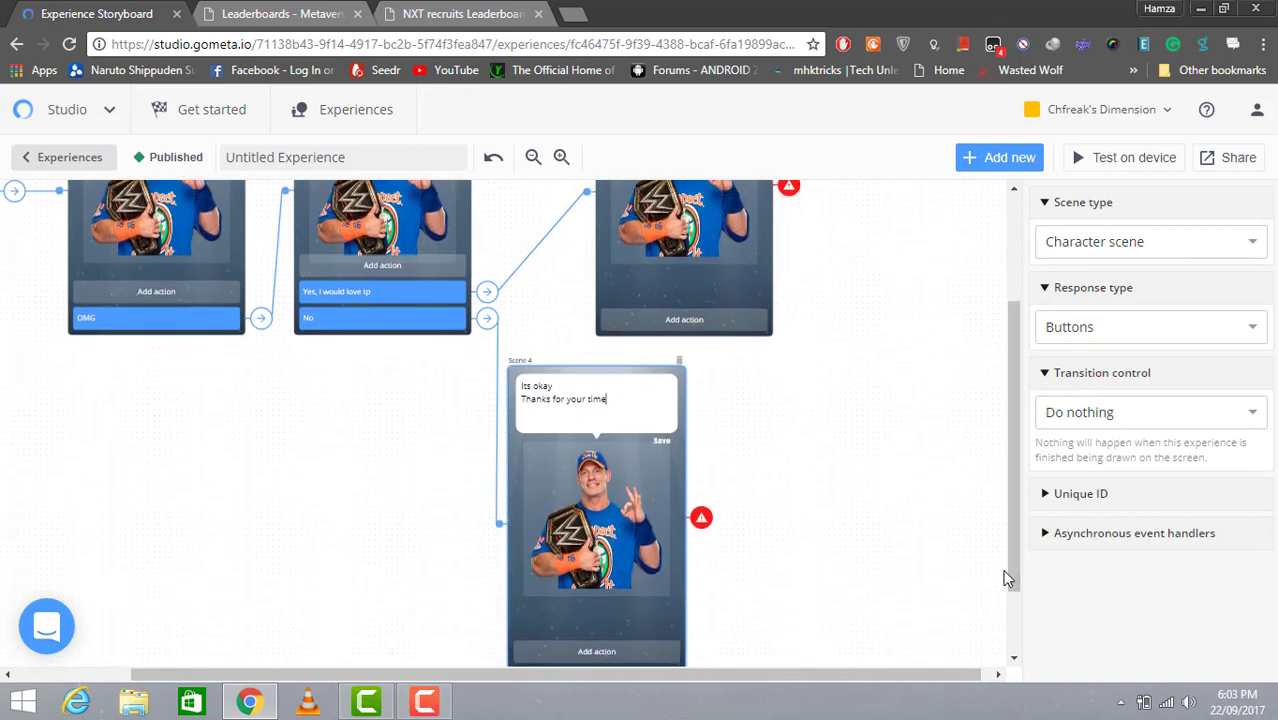
click(698, 533)
click(1187, 420)
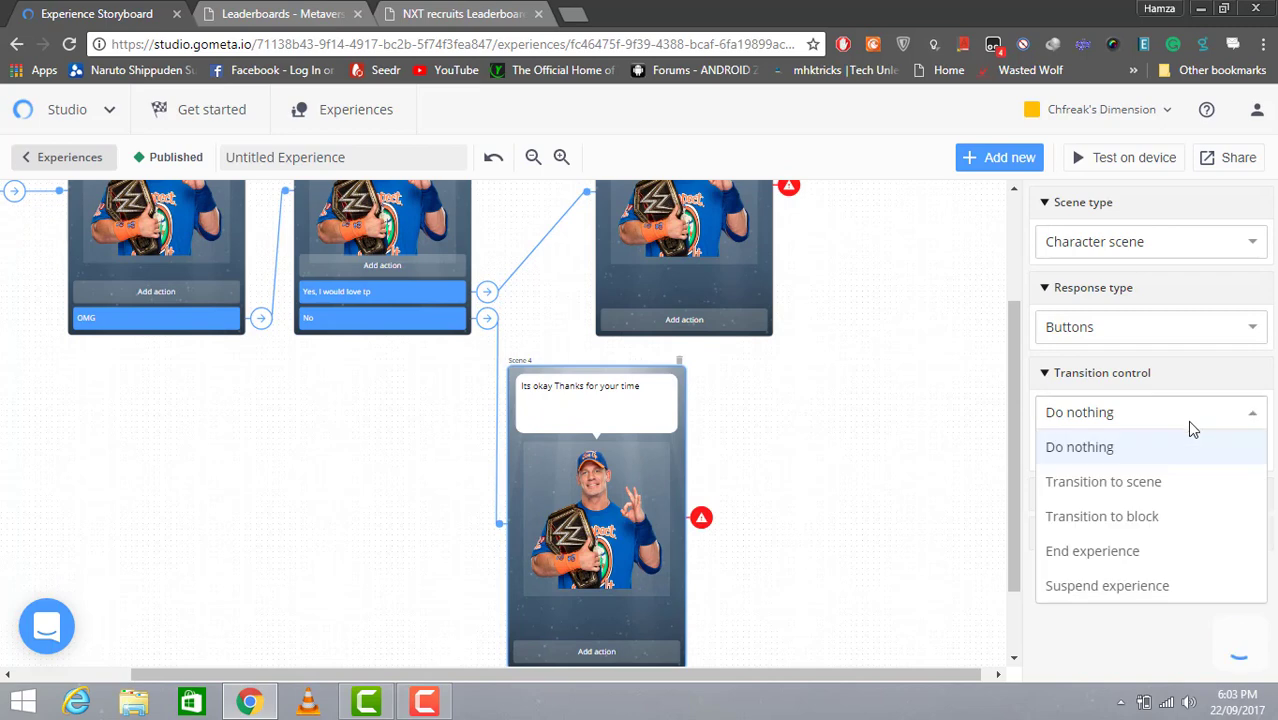
click(1155, 546)
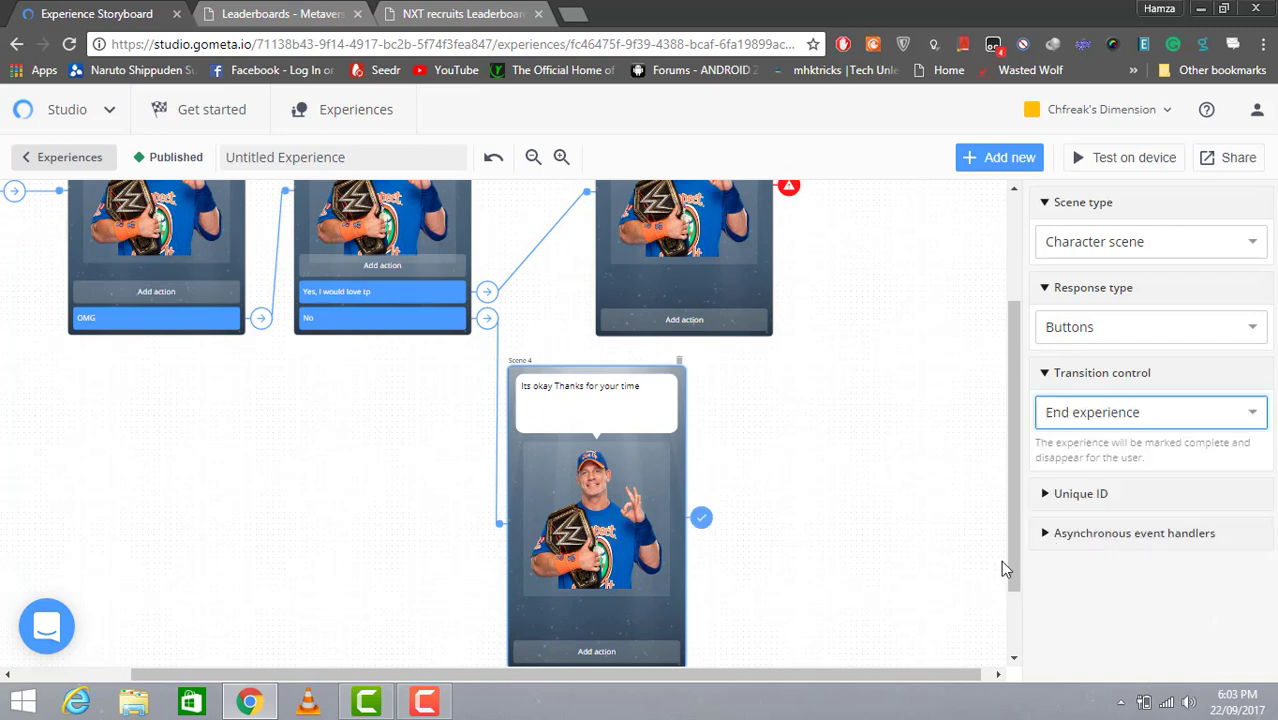
Step: Delete the empty Scene 3 linked to the "Yes, I would love tp" response
drag(1014, 562, 993, 449)
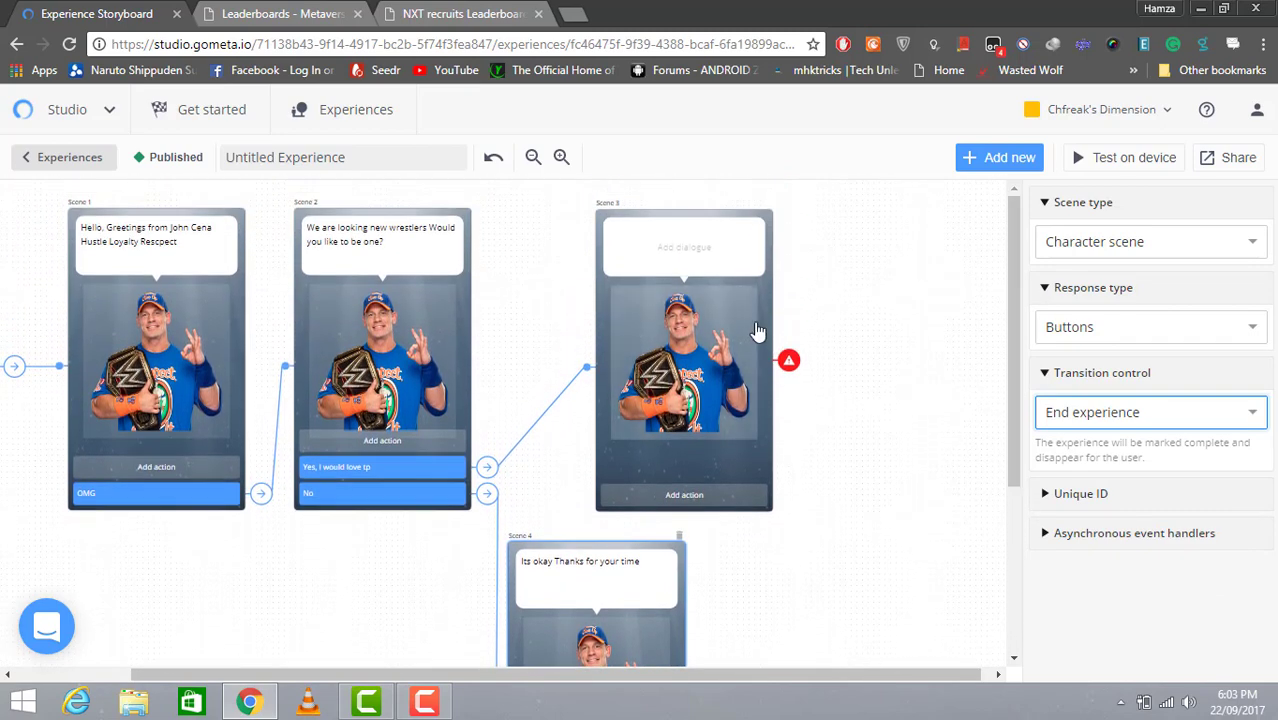
click(659, 263)
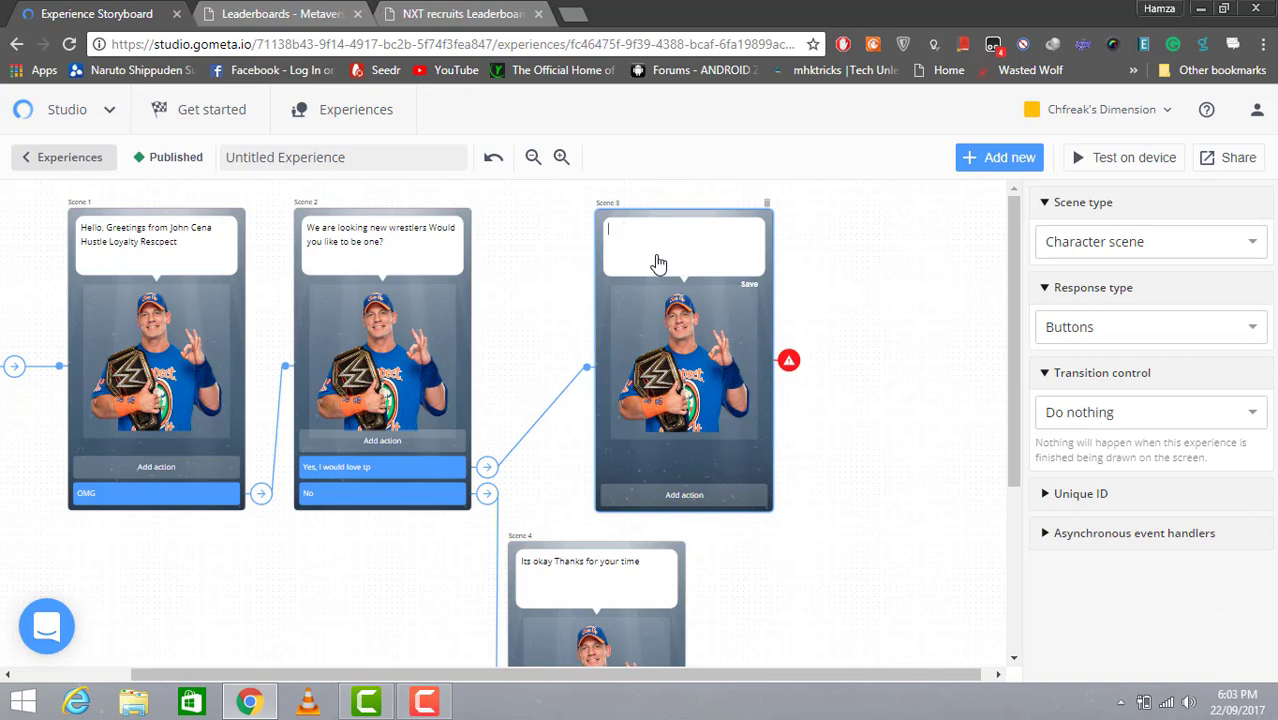
click(767, 204)
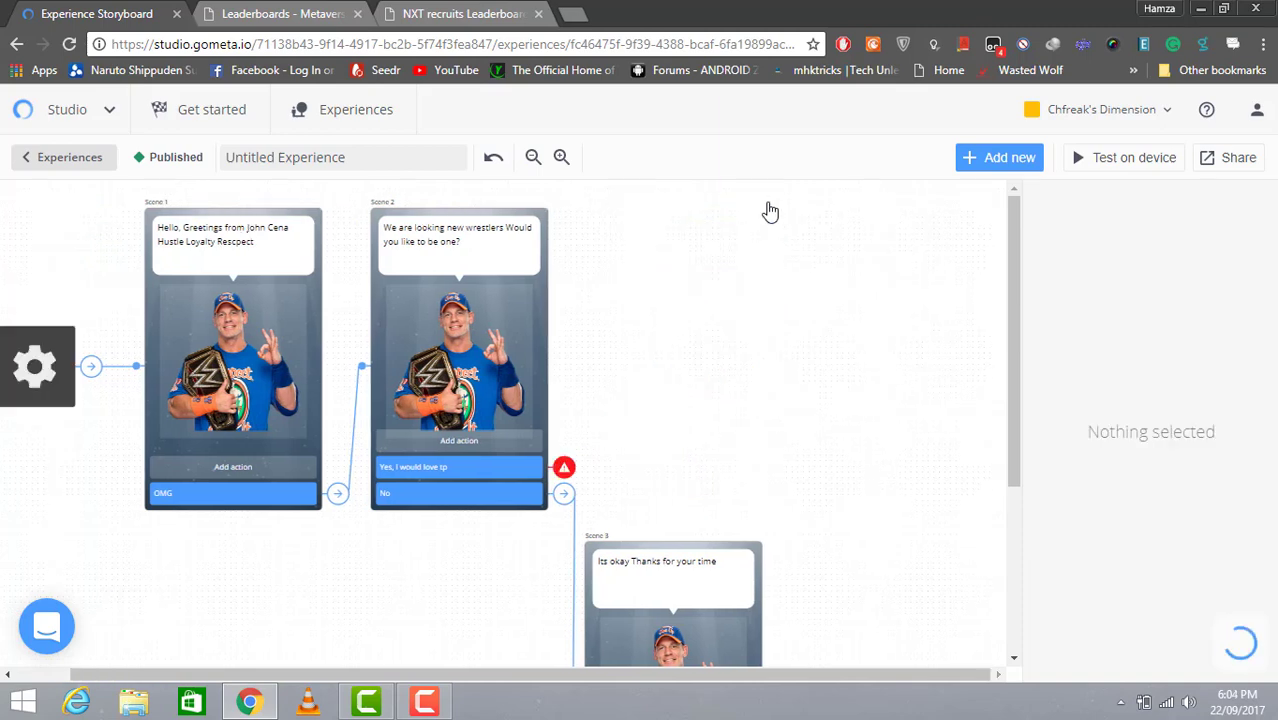
Step: Add a Text input scene and place it beside Scene 2, above the "Its okay" scene
click(1000, 158)
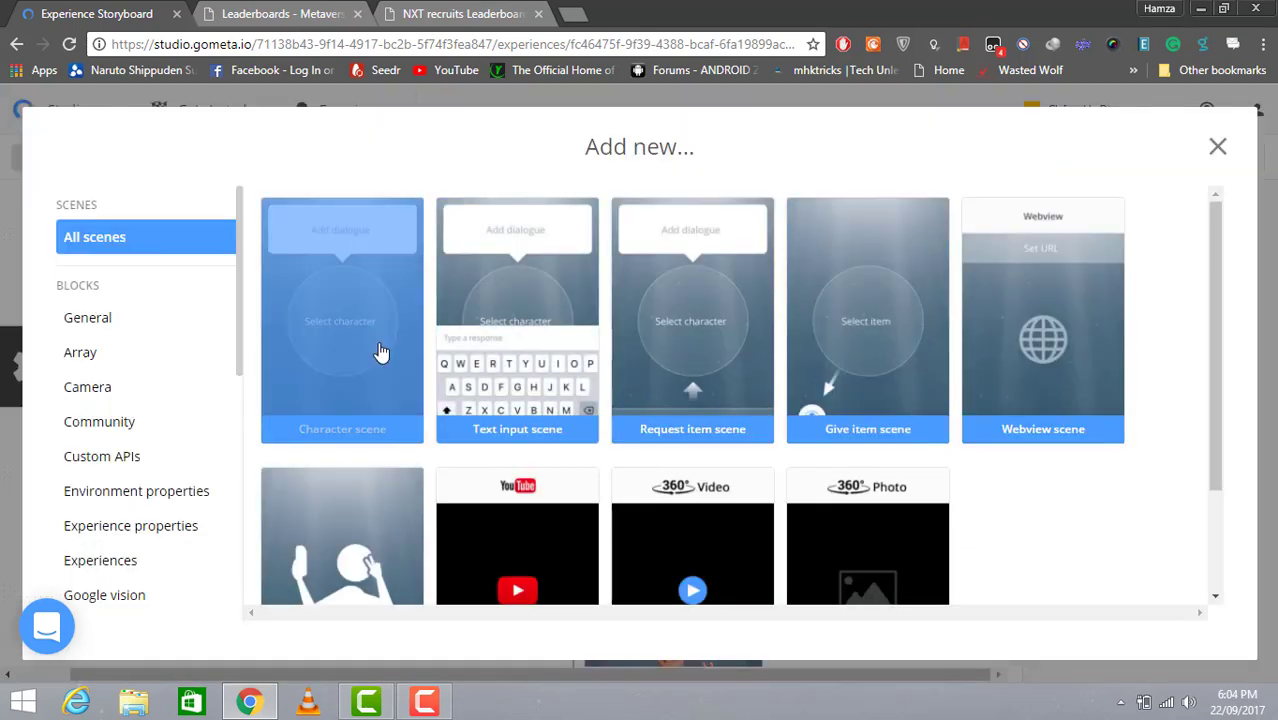
click(579, 337)
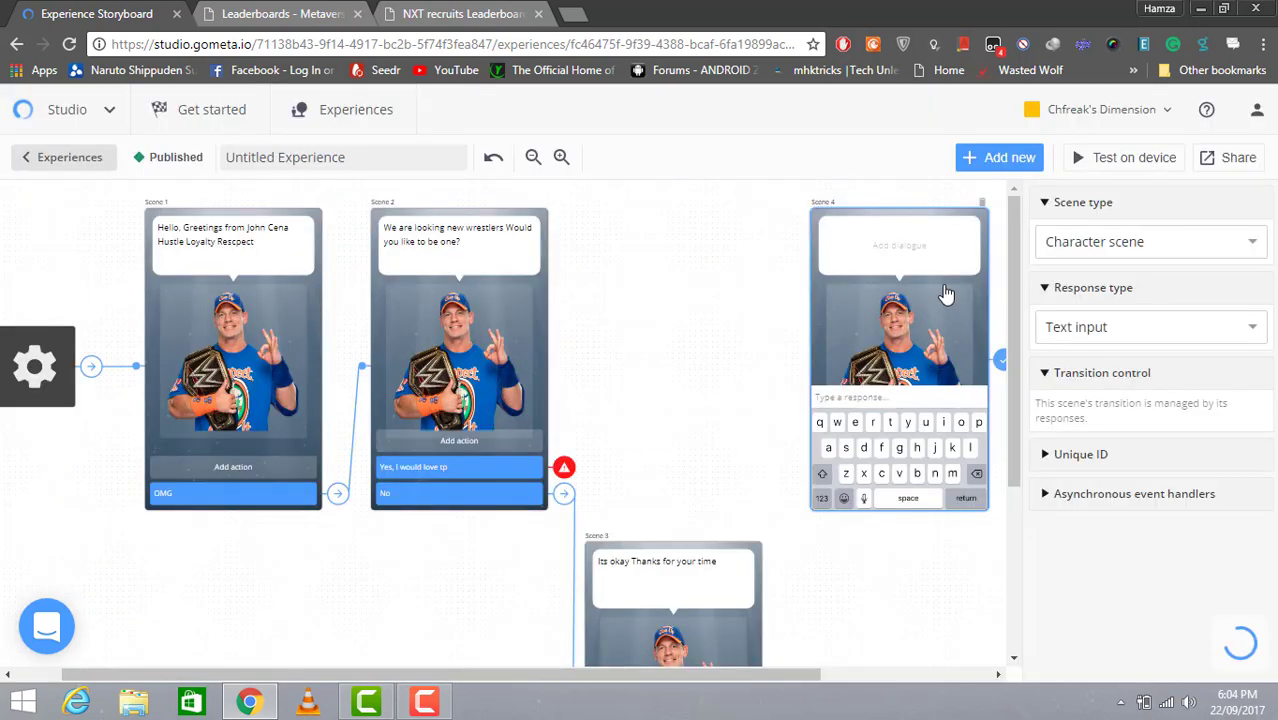
drag(946, 294, 765, 302)
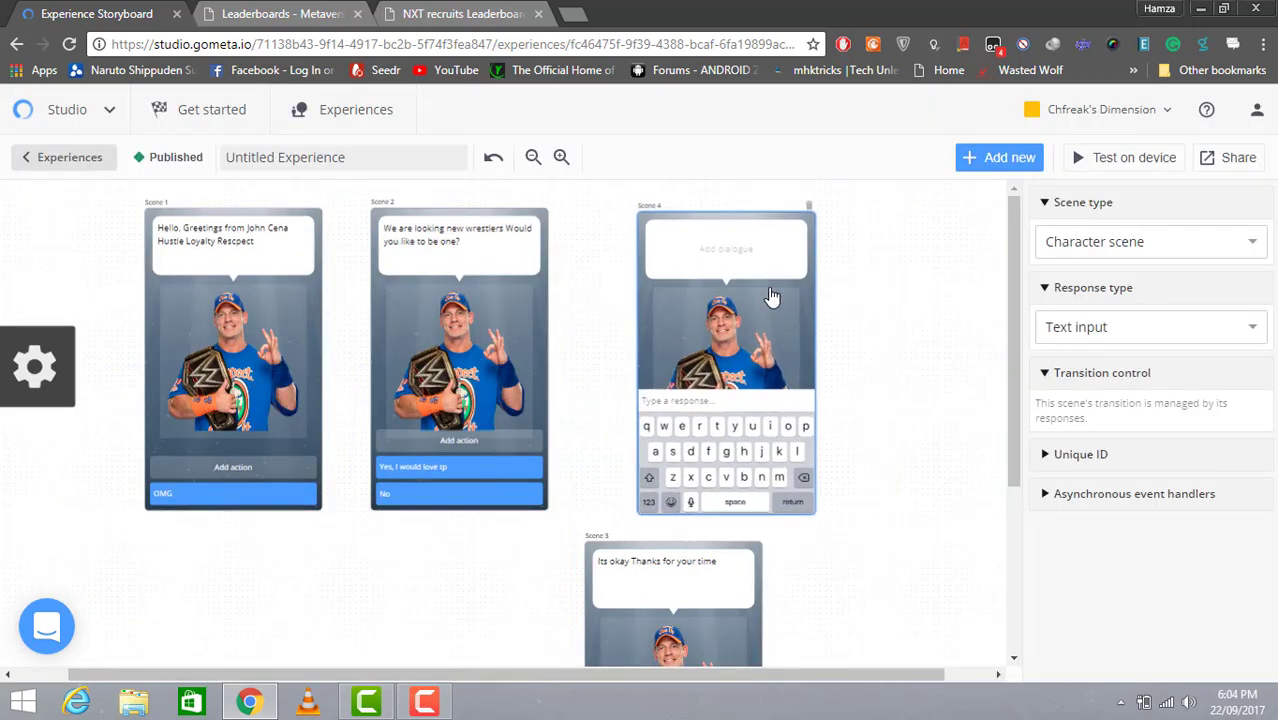
Step: Link the "Yes, I would love tp" response to the text input scene and enter that scene's dialogue "Can i know your name?"
click(563, 475)
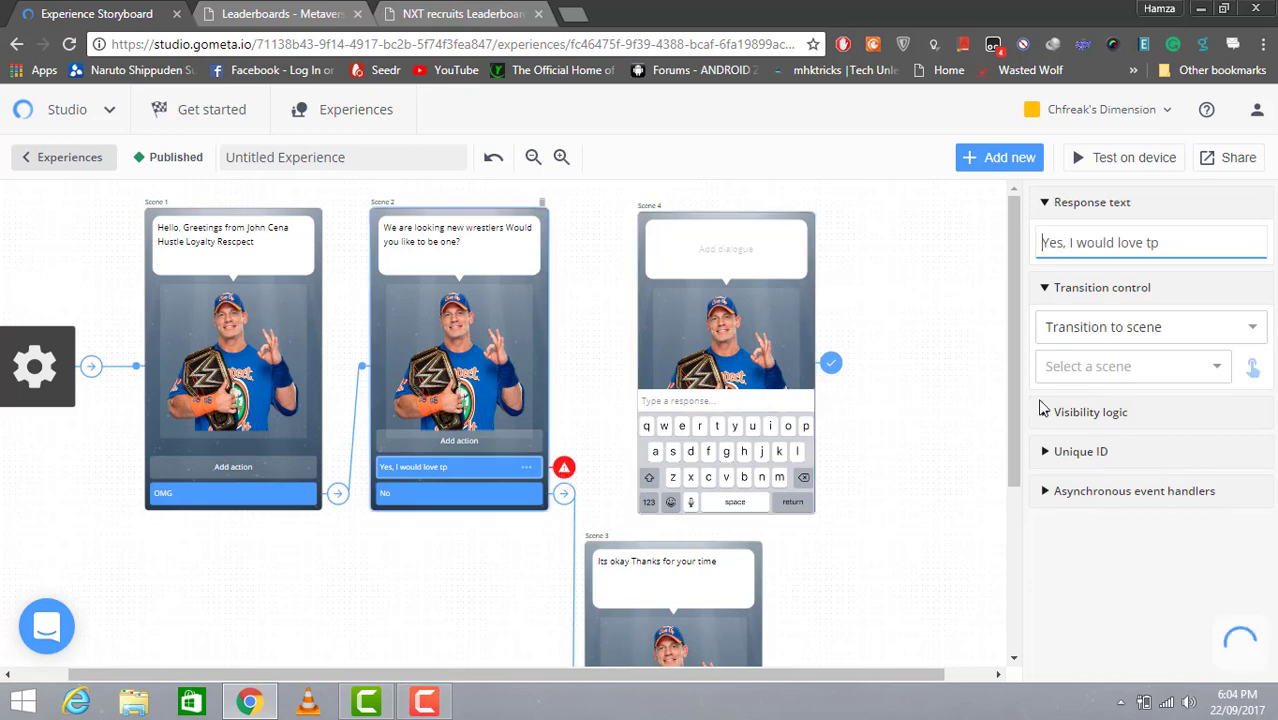
click(1250, 366)
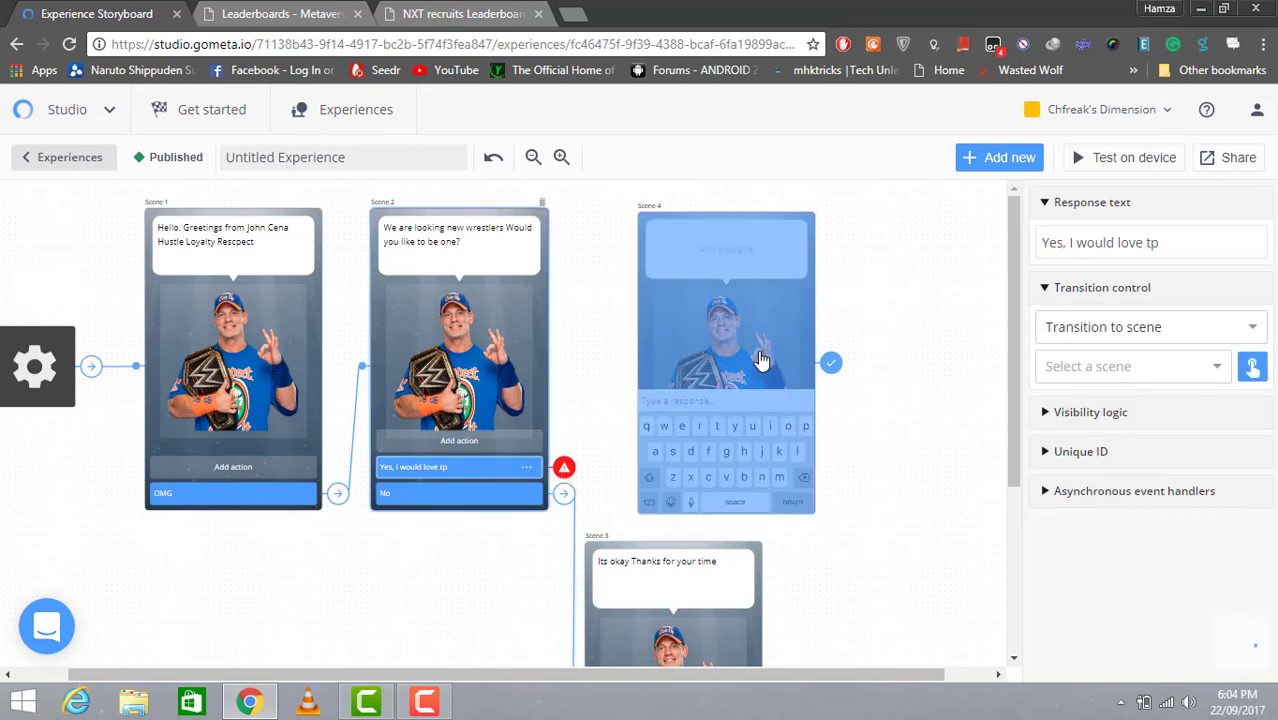
click(766, 363)
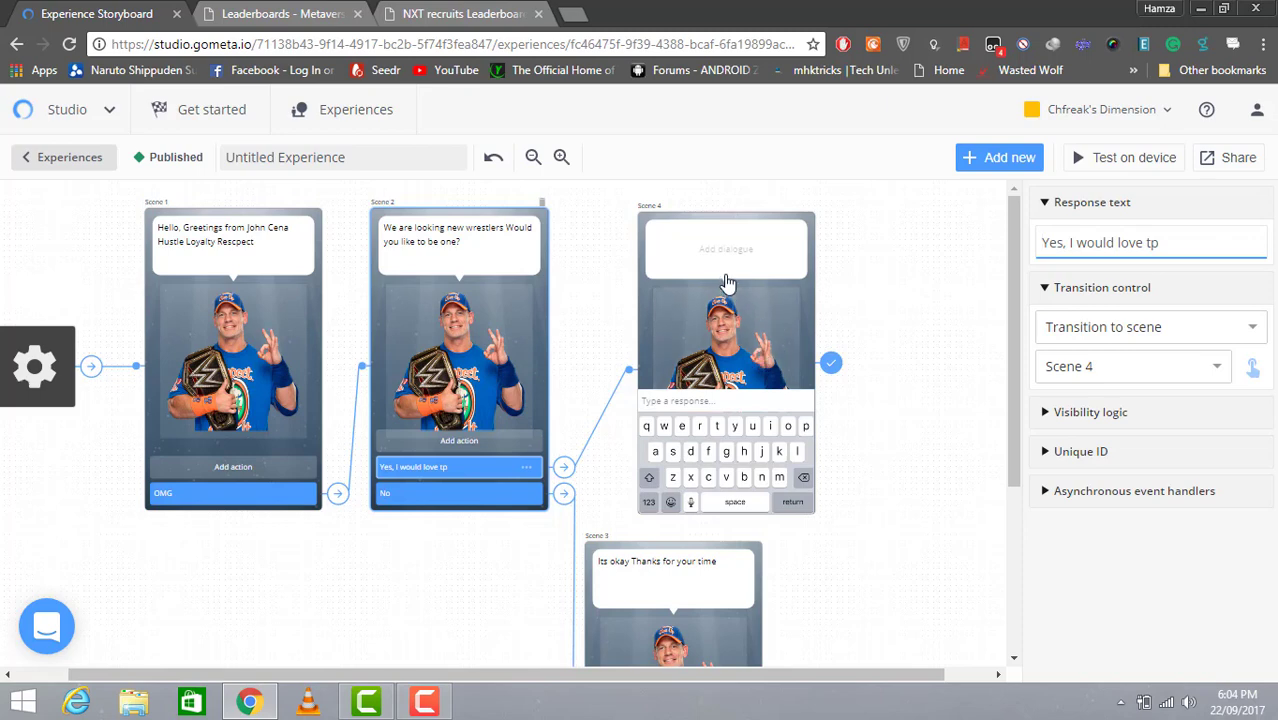
click(704, 243)
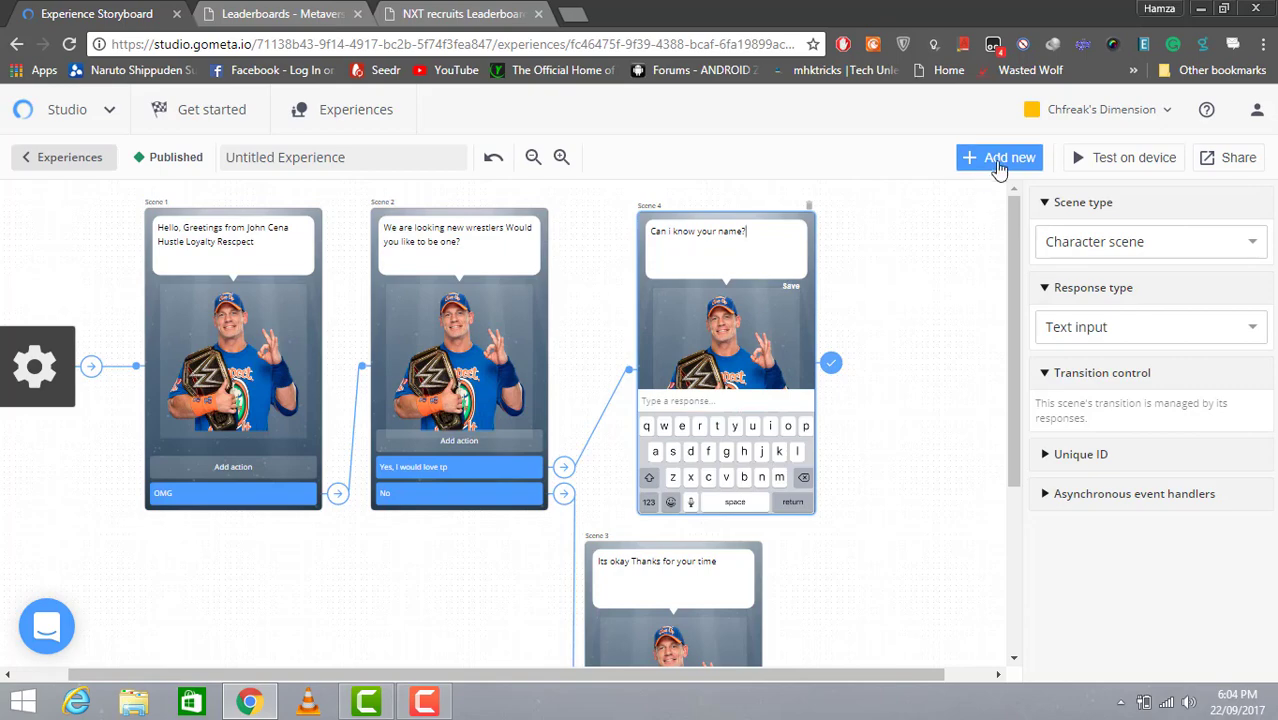
Step: Add a Save user response block from the String blocks beside the "Can i know your name?" scene
click(999, 157)
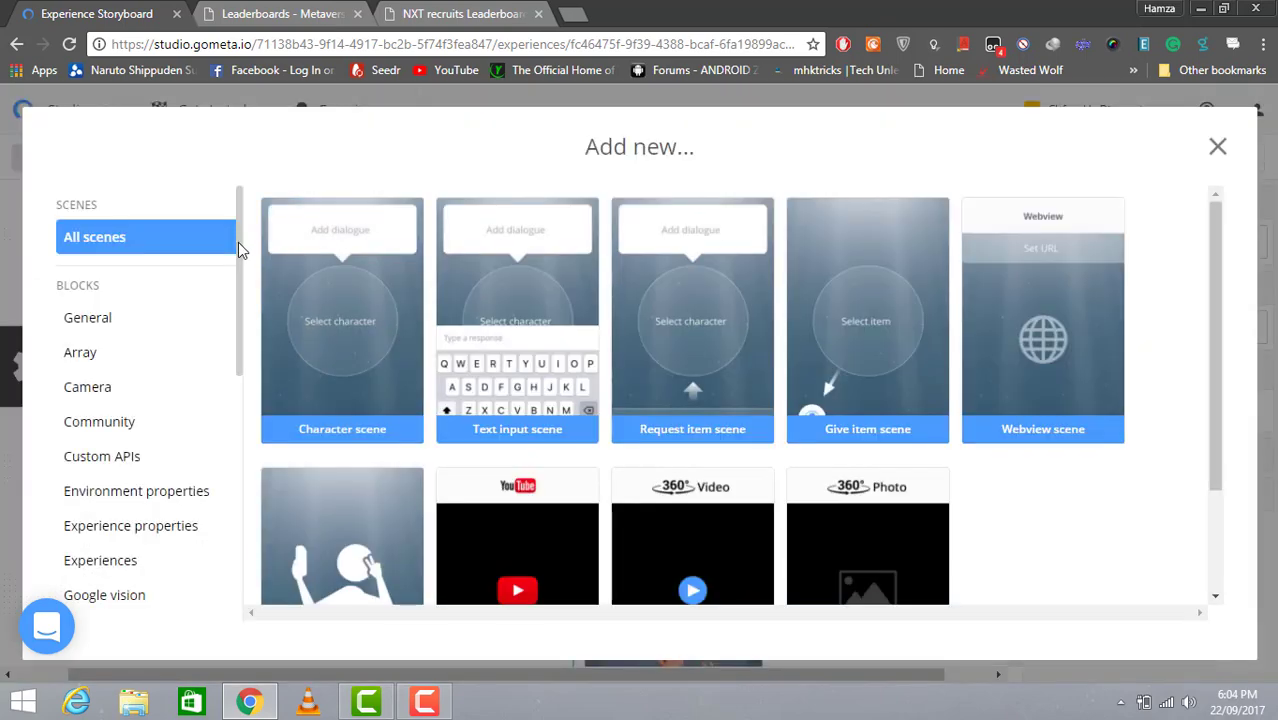
drag(238, 242, 215, 437)
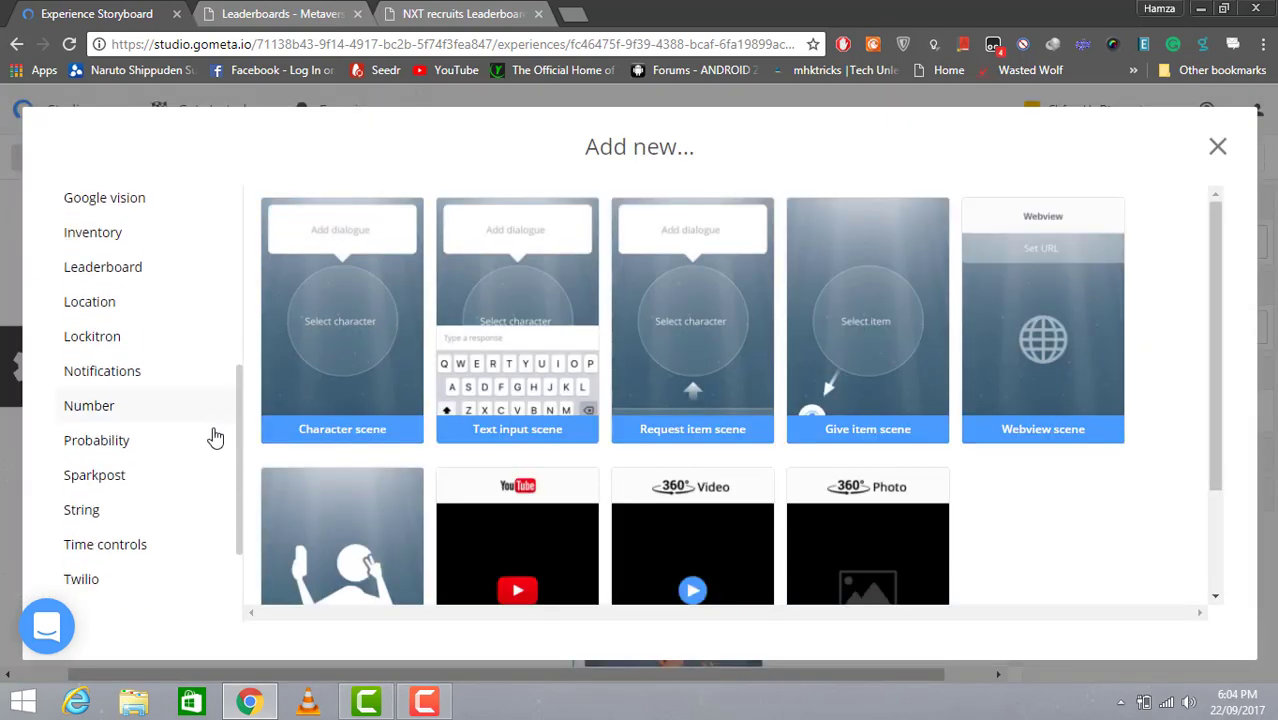
click(131, 514)
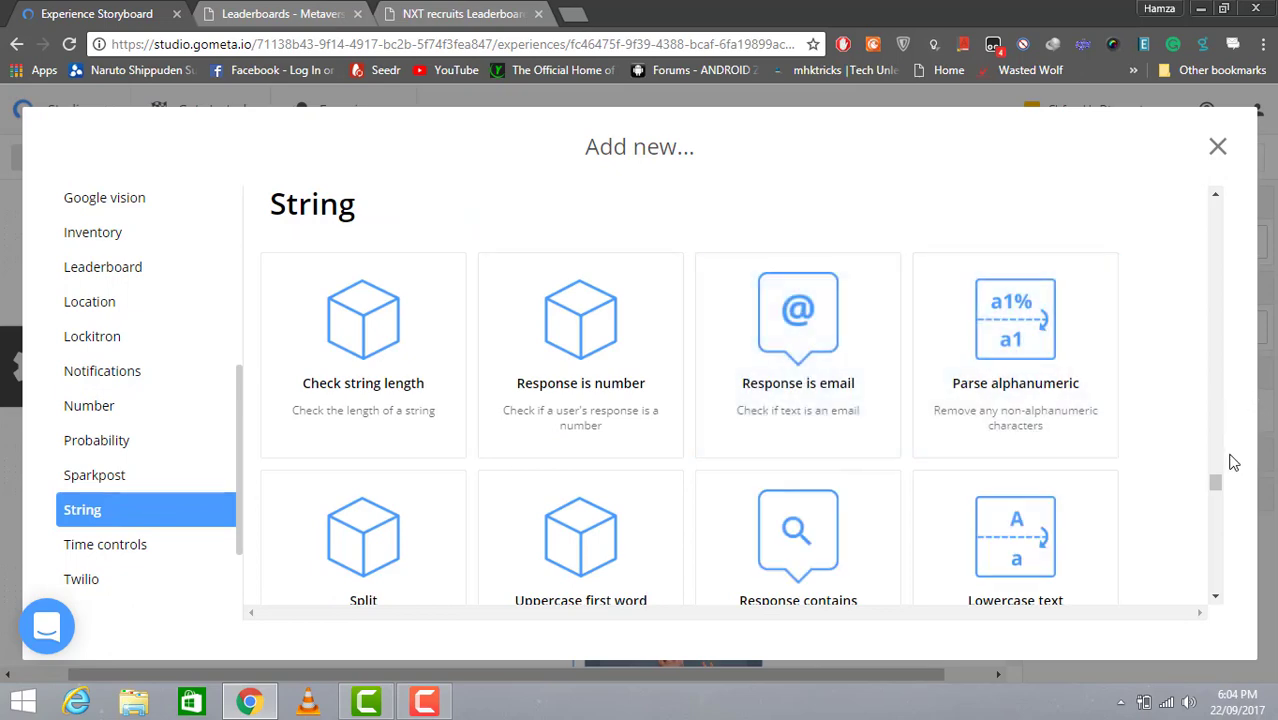
drag(1218, 482, 1215, 509)
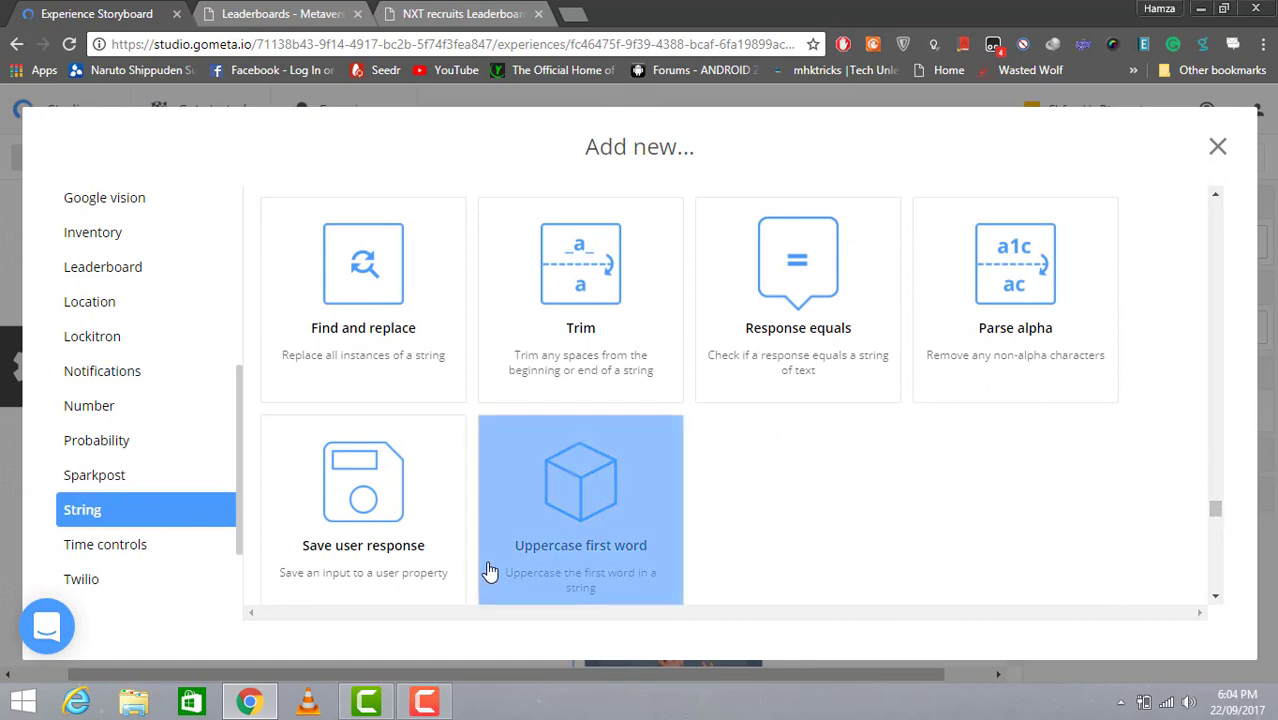
click(357, 537)
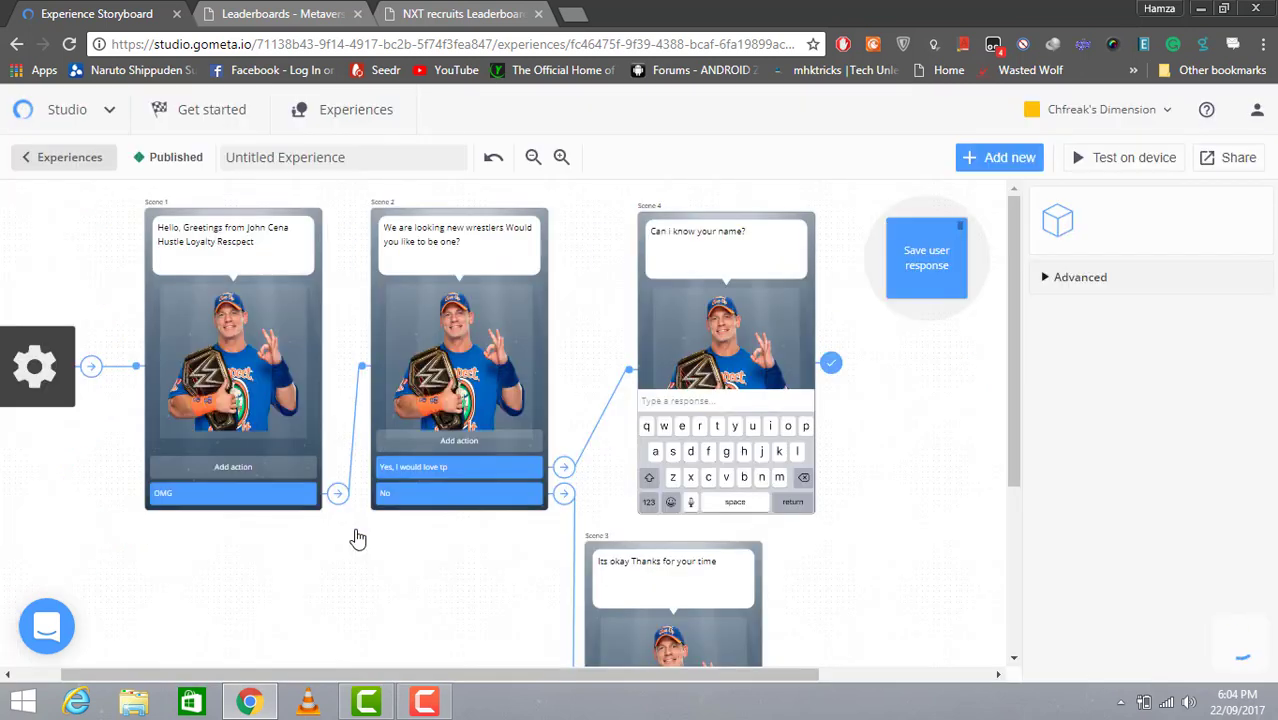
Step: Set the text input response of the "Can i know your name?" scene to Transition to block, targeting the Save user response block
click(836, 370)
click(1198, 326)
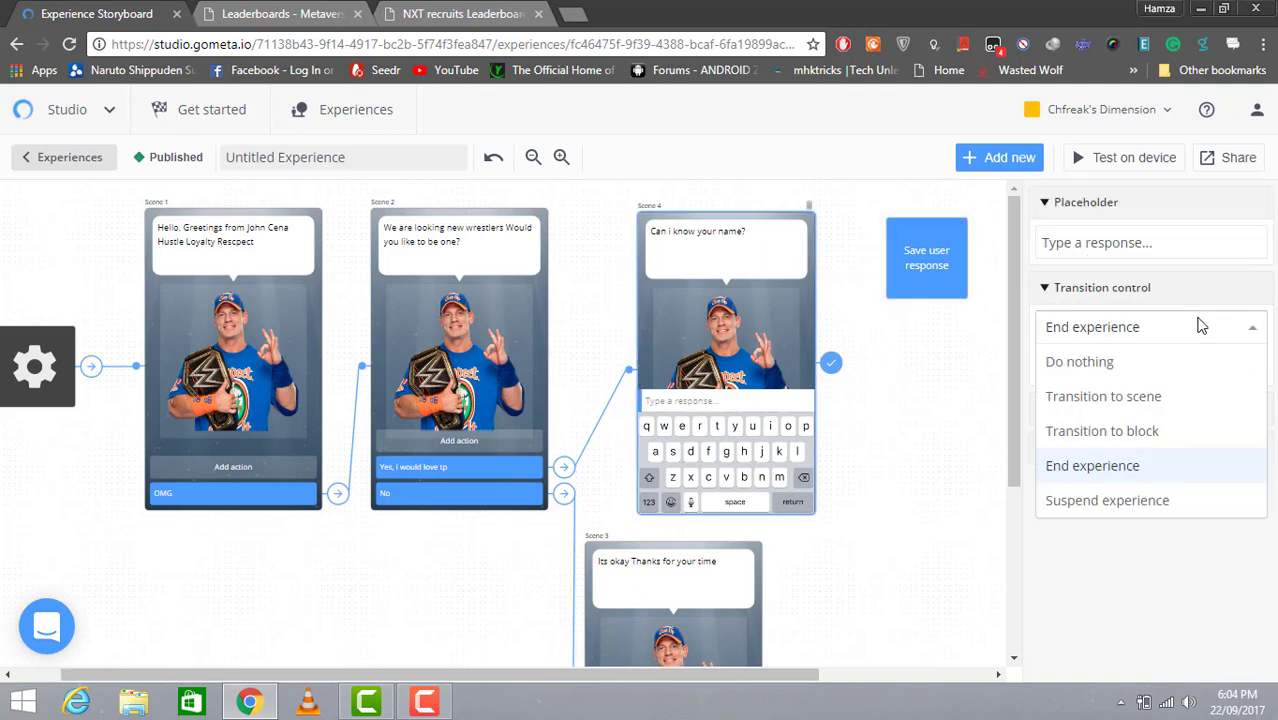
click(1184, 430)
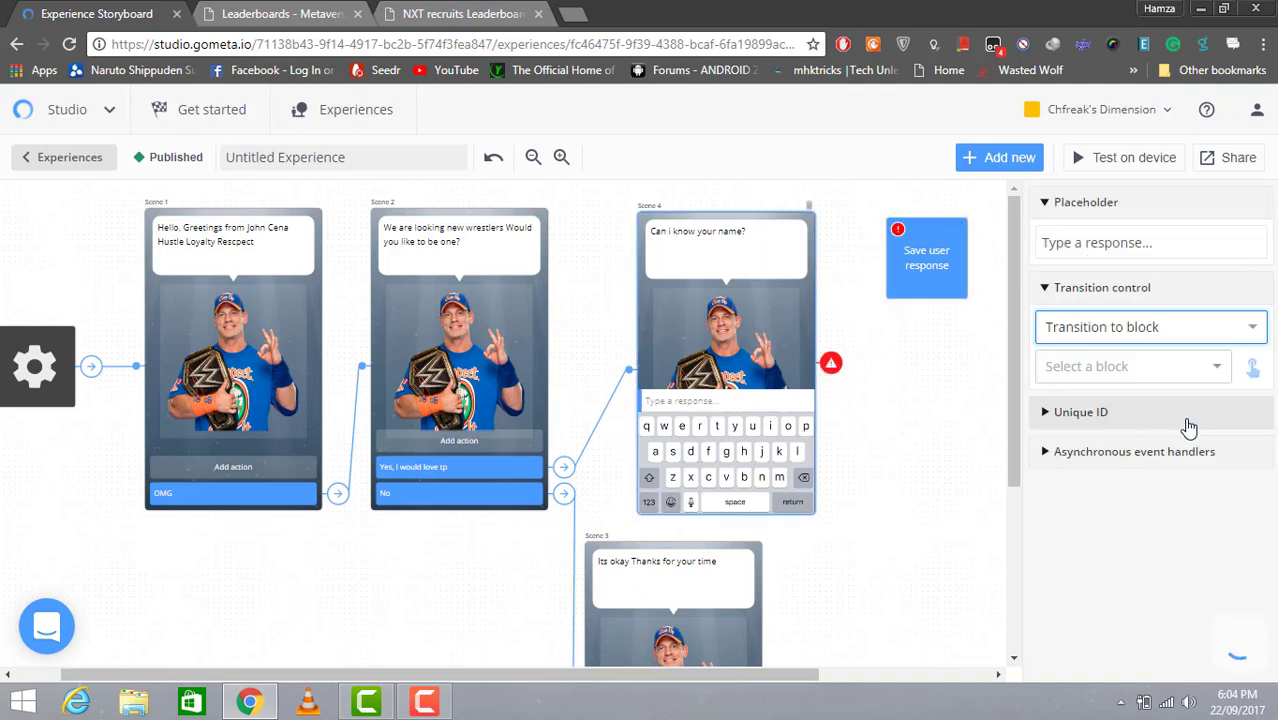
click(1254, 375)
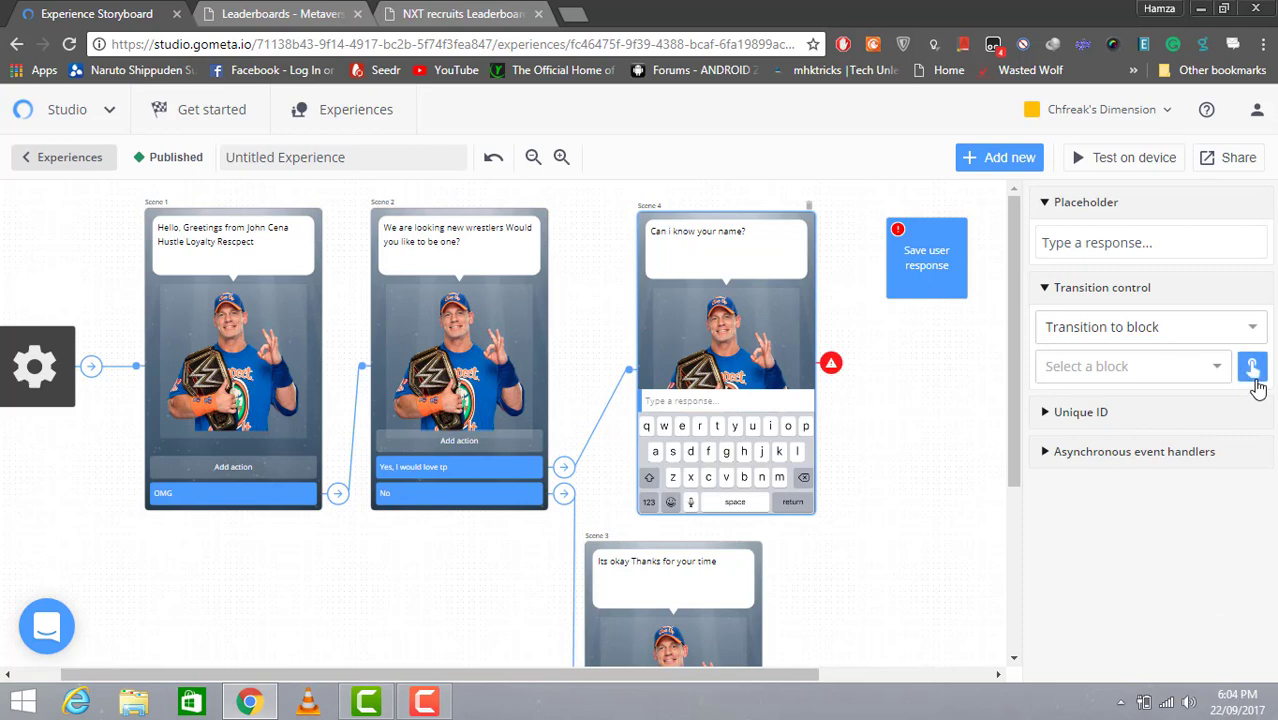
click(922, 292)
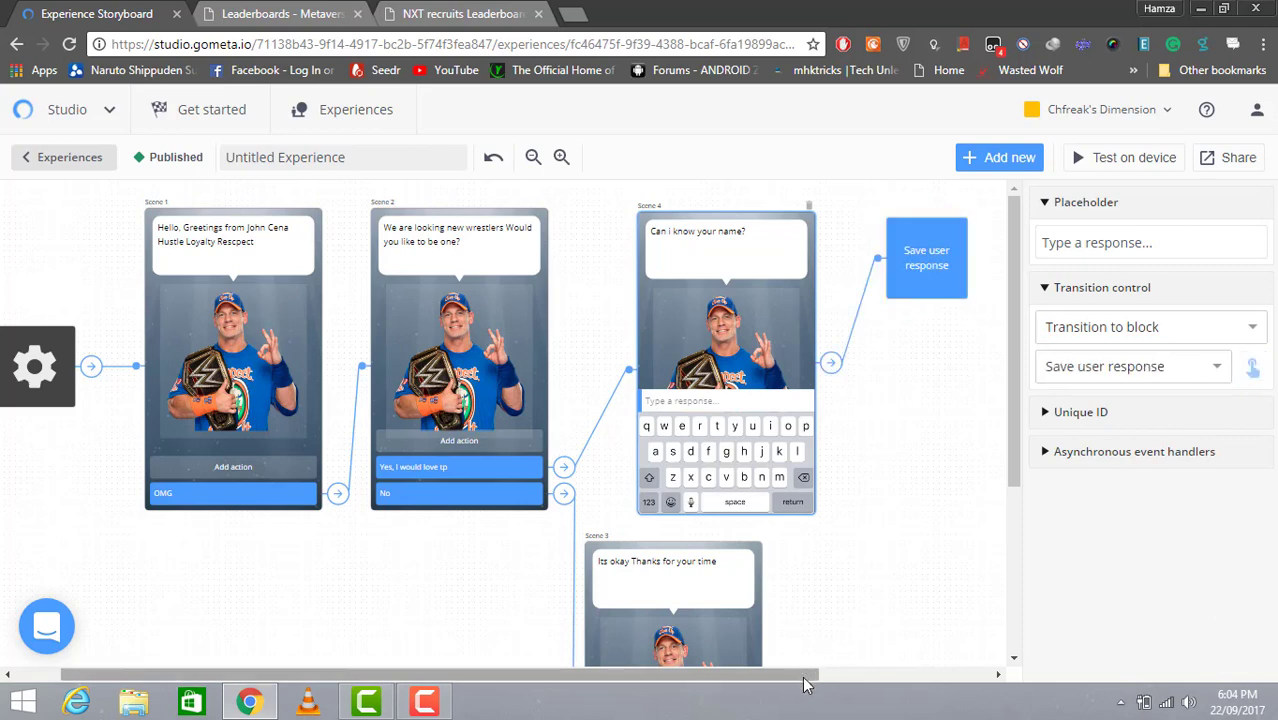
Step: Set the Save user response block's key to your_name
drag(807, 674, 920, 665)
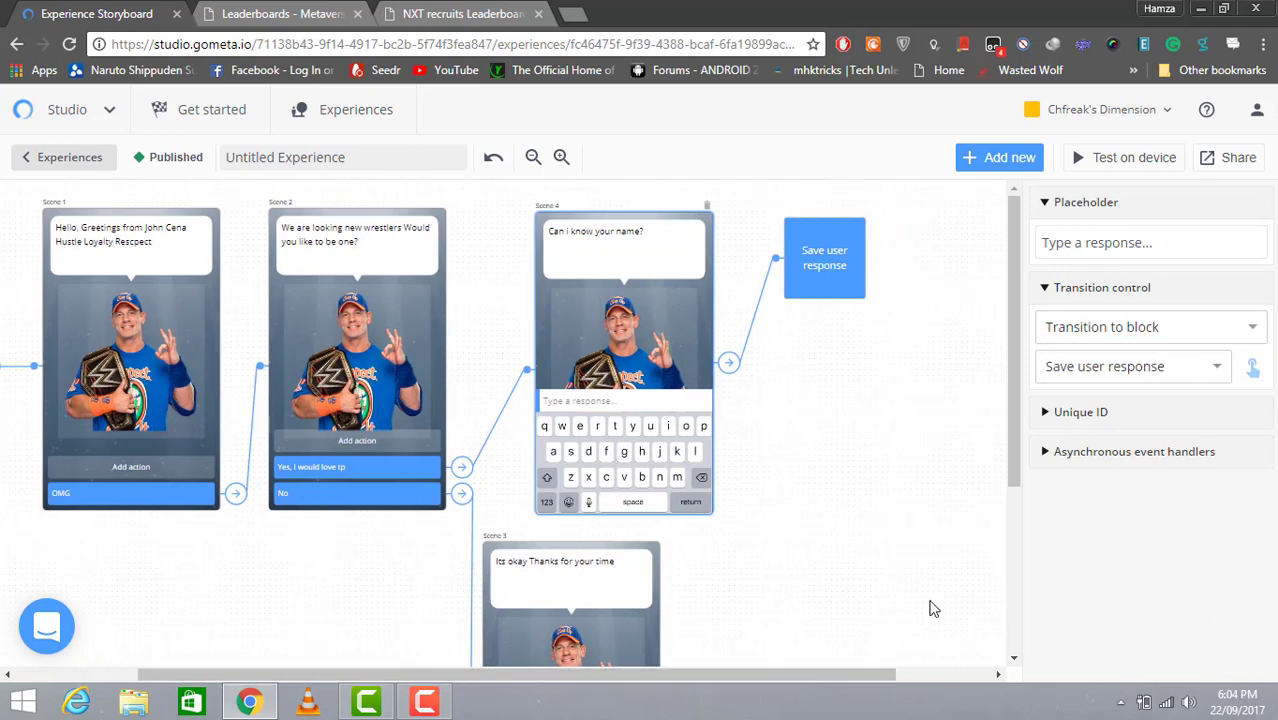
click(800, 262)
click(1060, 341)
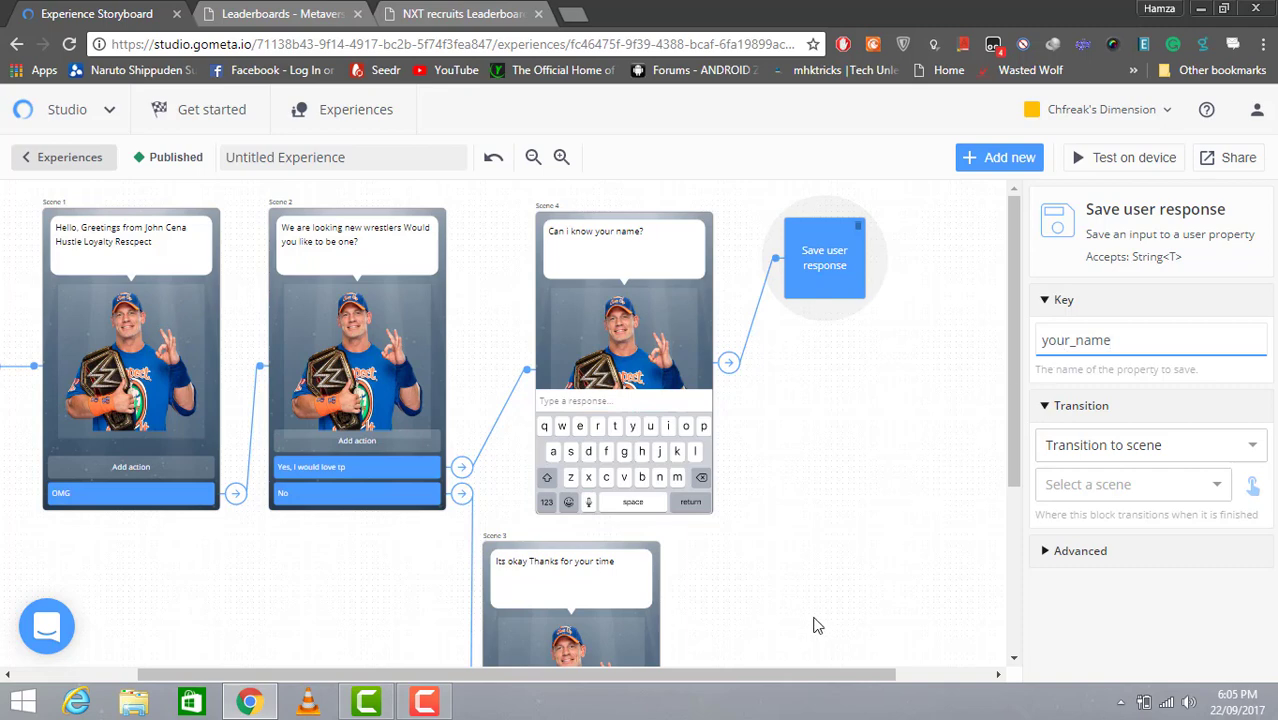
Step: Add a Character scene and place it beside the Save user response block
drag(799, 665, 838, 670)
click(1000, 157)
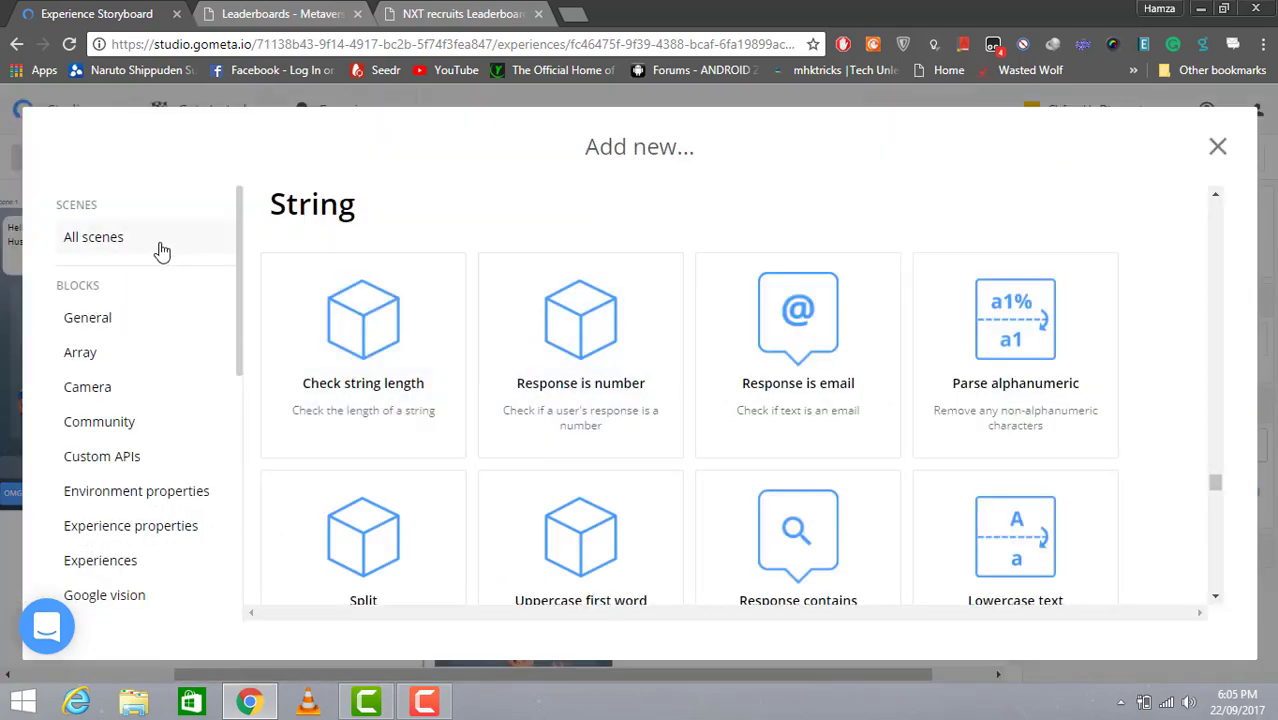
click(160, 250)
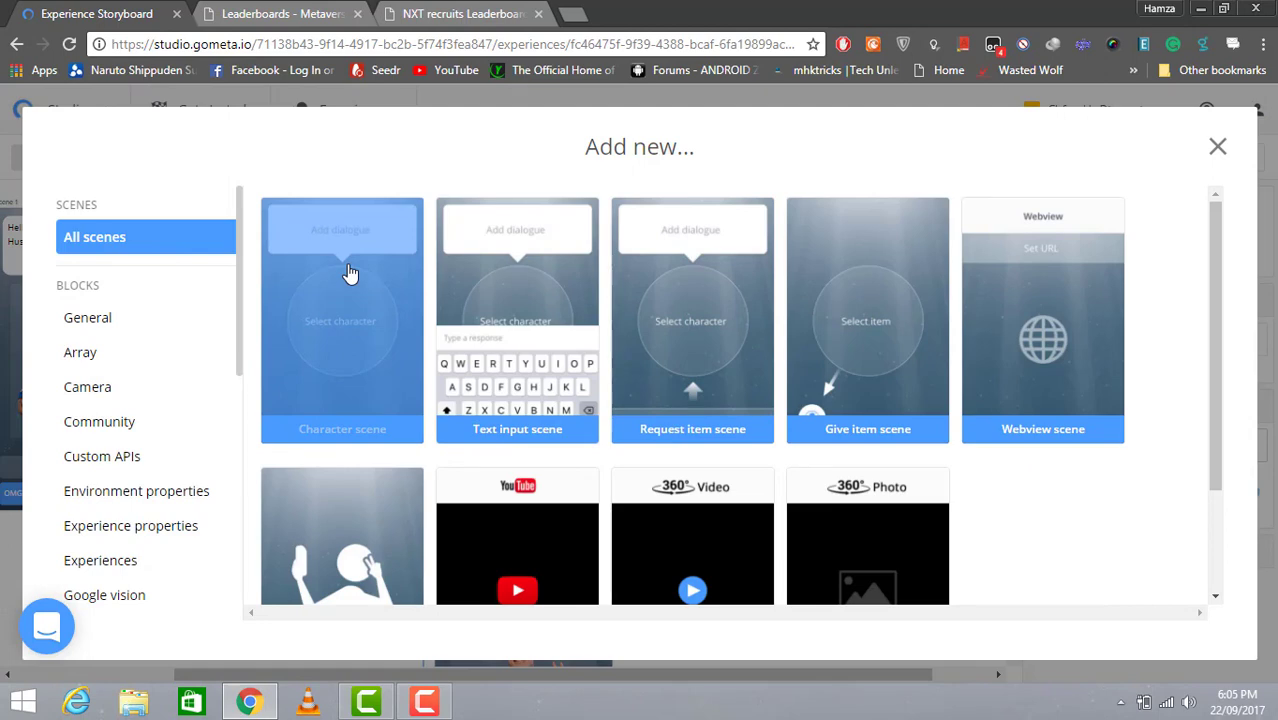
click(359, 276)
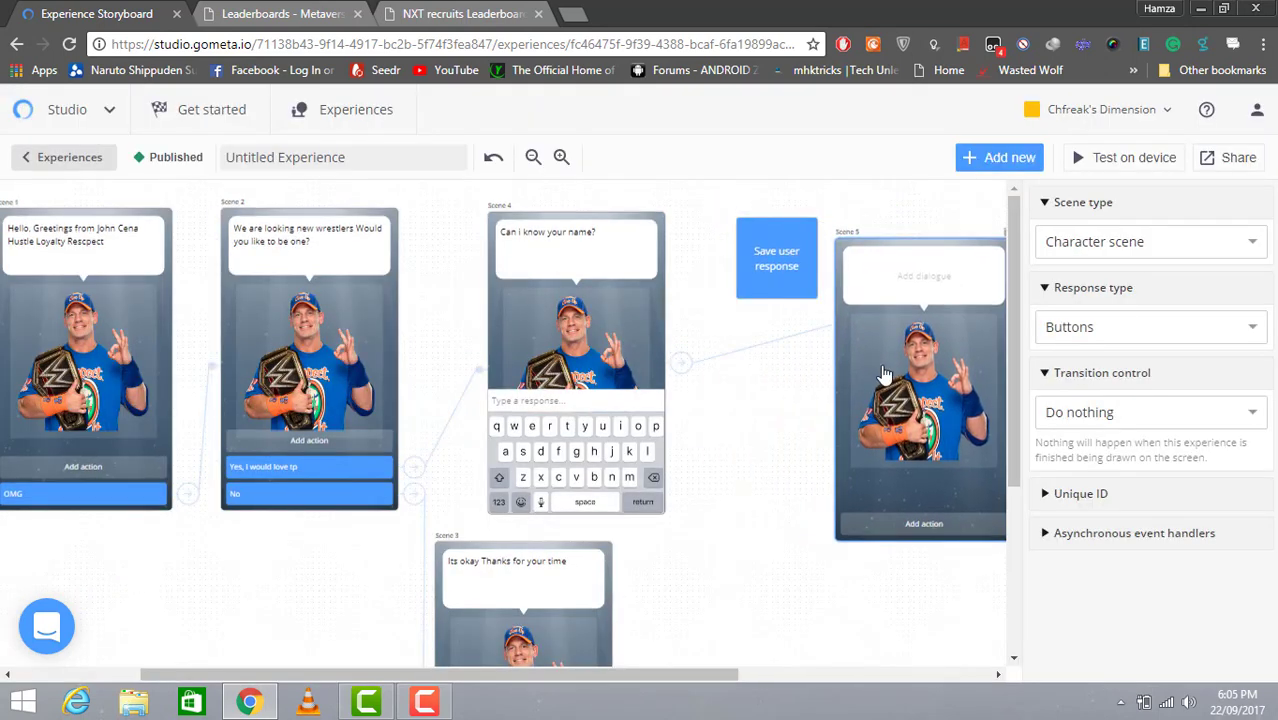
drag(705, 675, 847, 674)
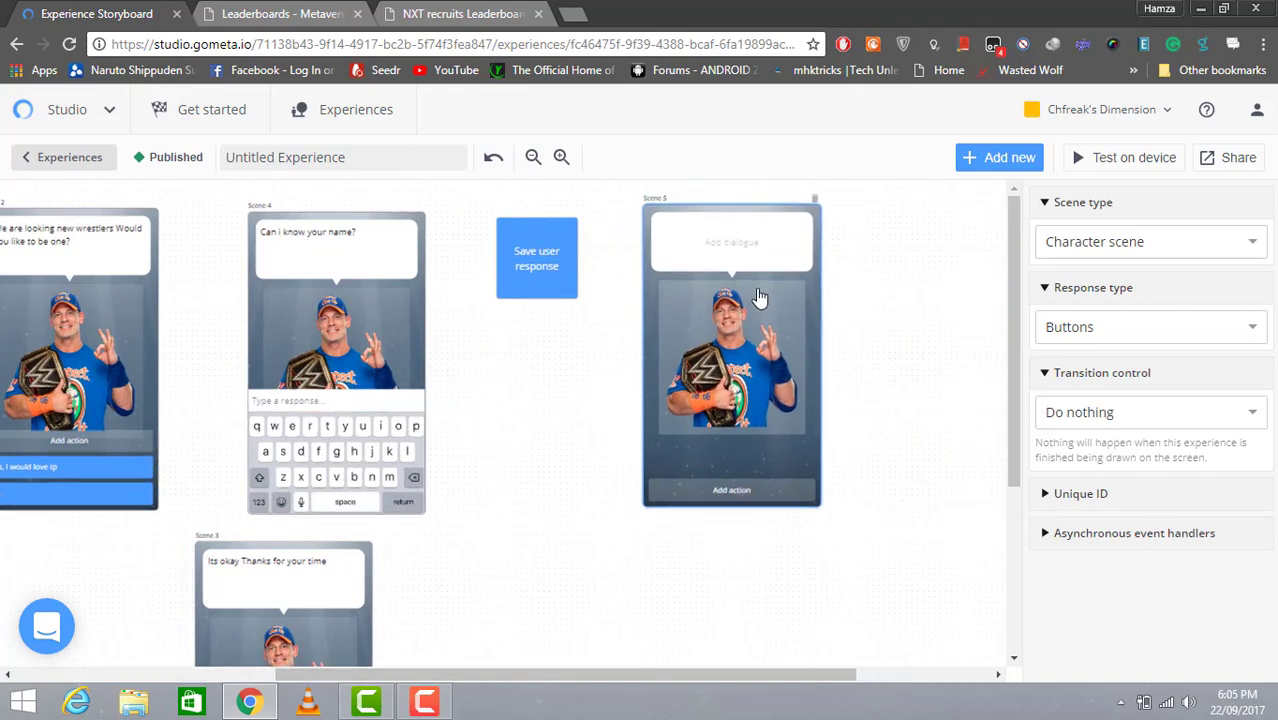
Step: Link the Save user response block's scene transition to Scene 5
click(540, 295)
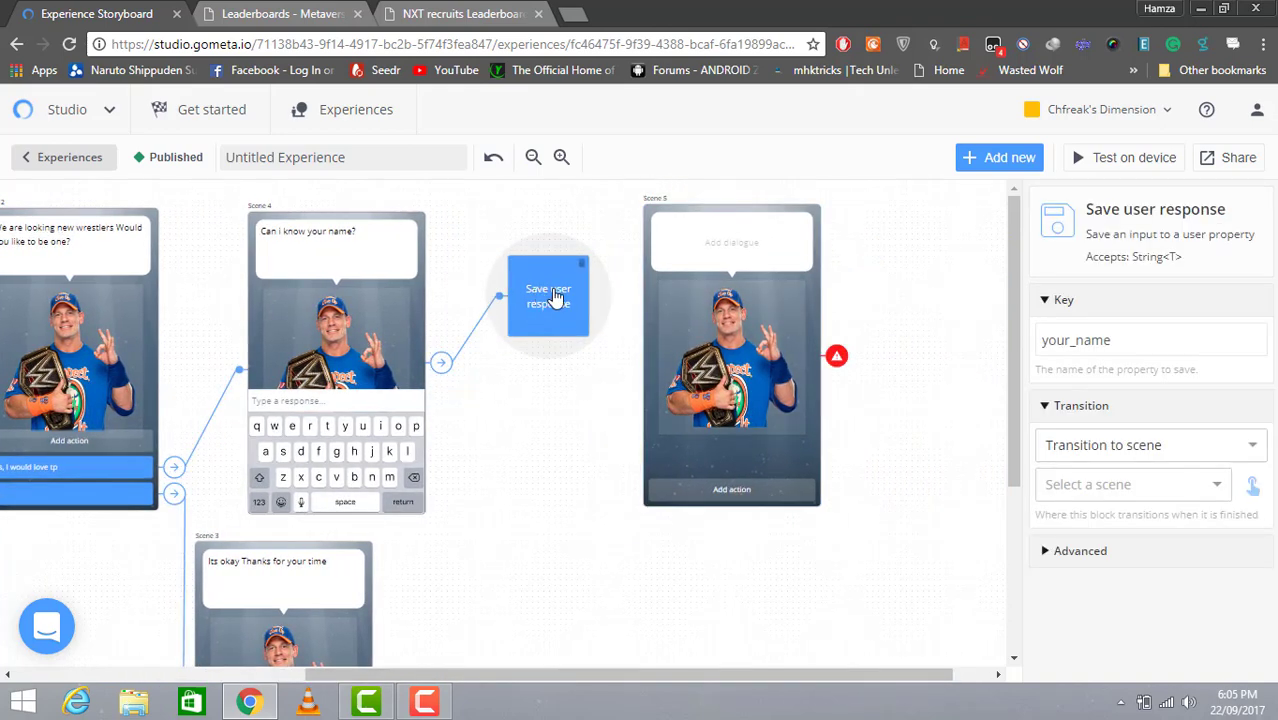
click(1252, 484)
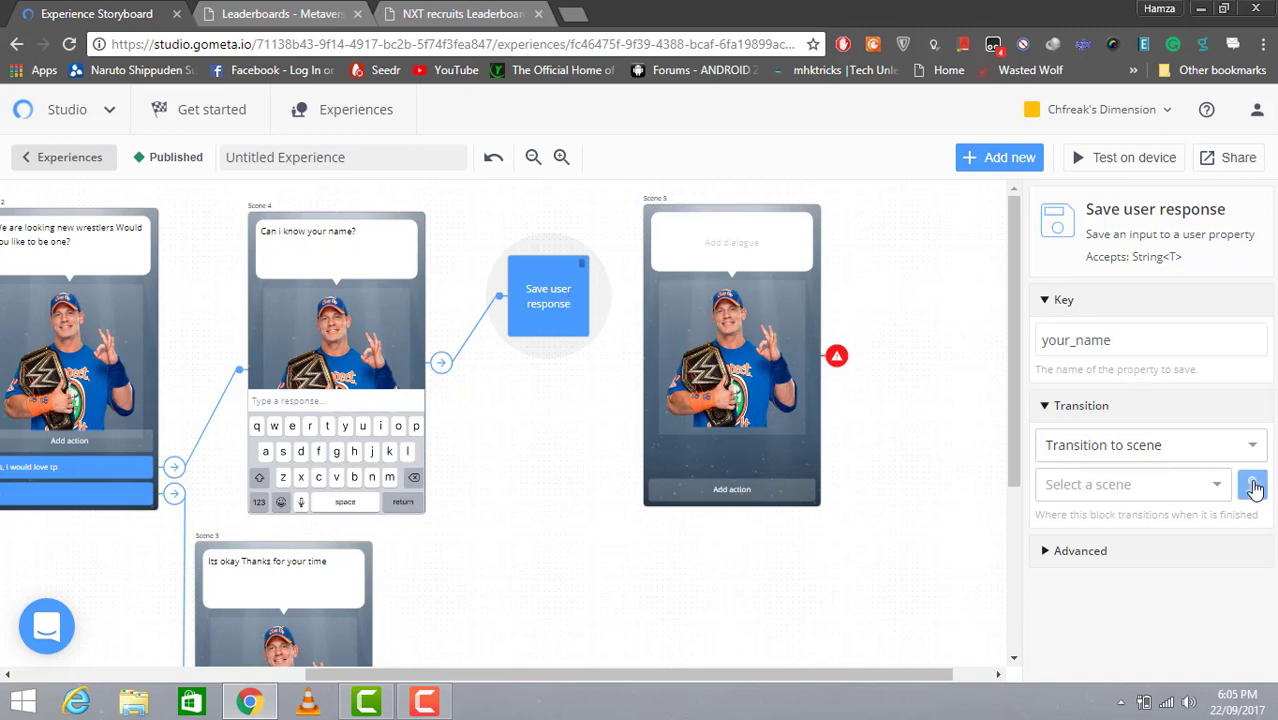
click(781, 357)
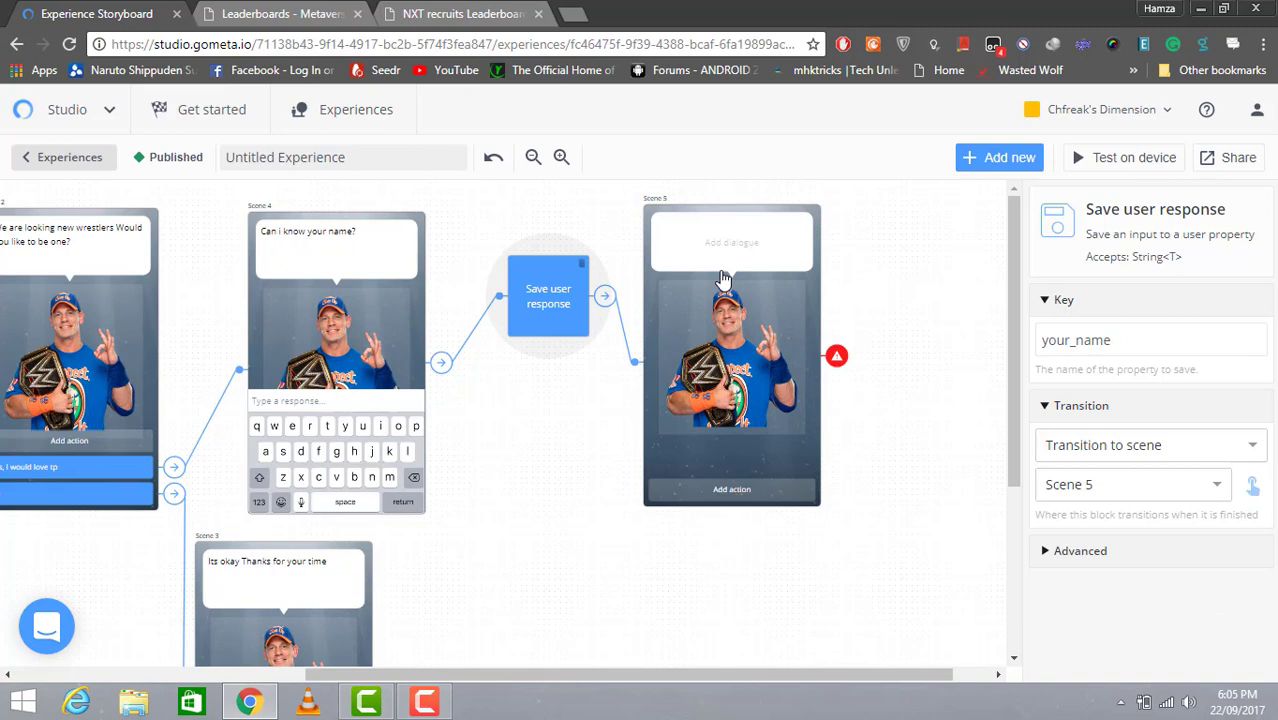
Step: Start Scene 5's dialogue with the saved-name property ${props.your_name} and the line "I'm gonna get started"
click(699, 234)
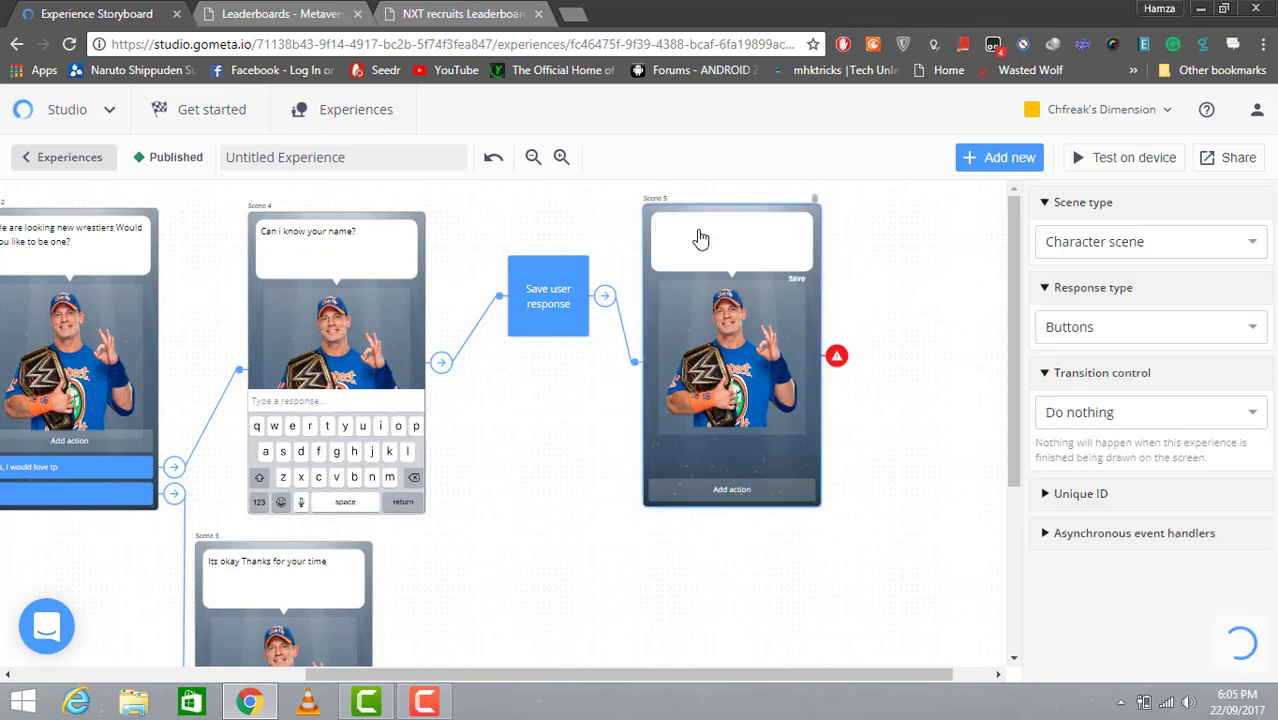
click(424, 701)
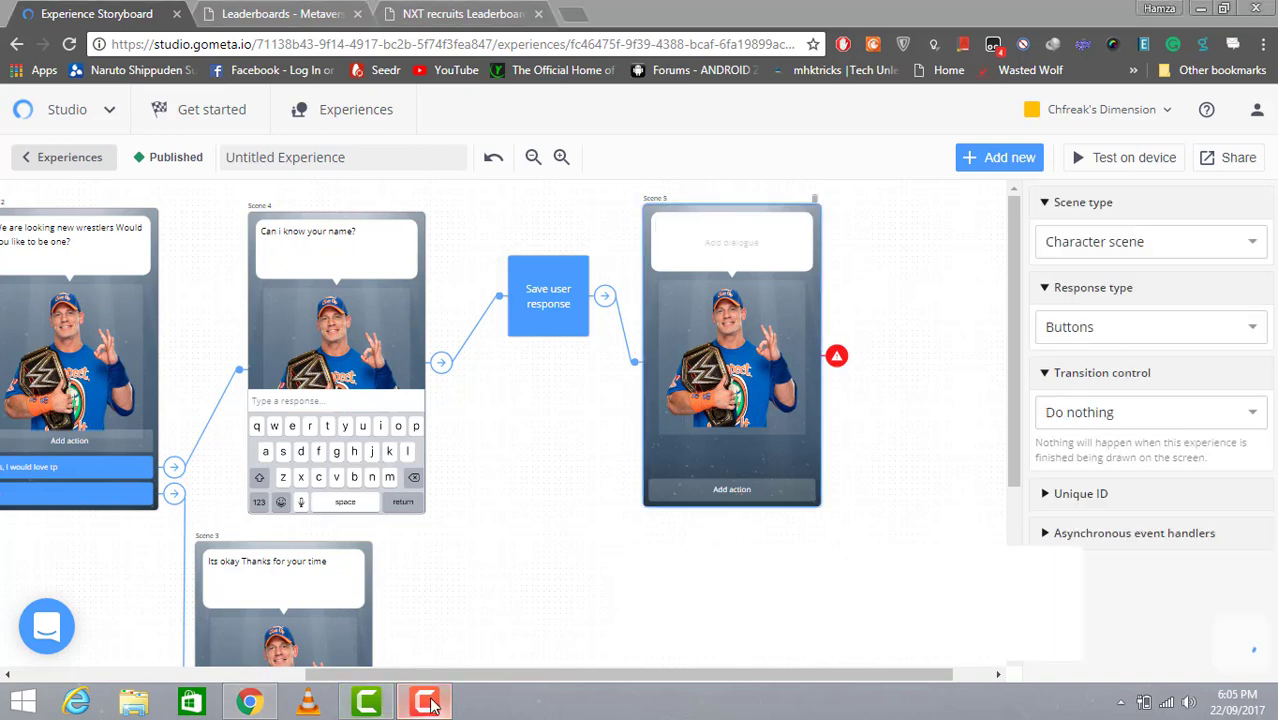
click(1001, 610)
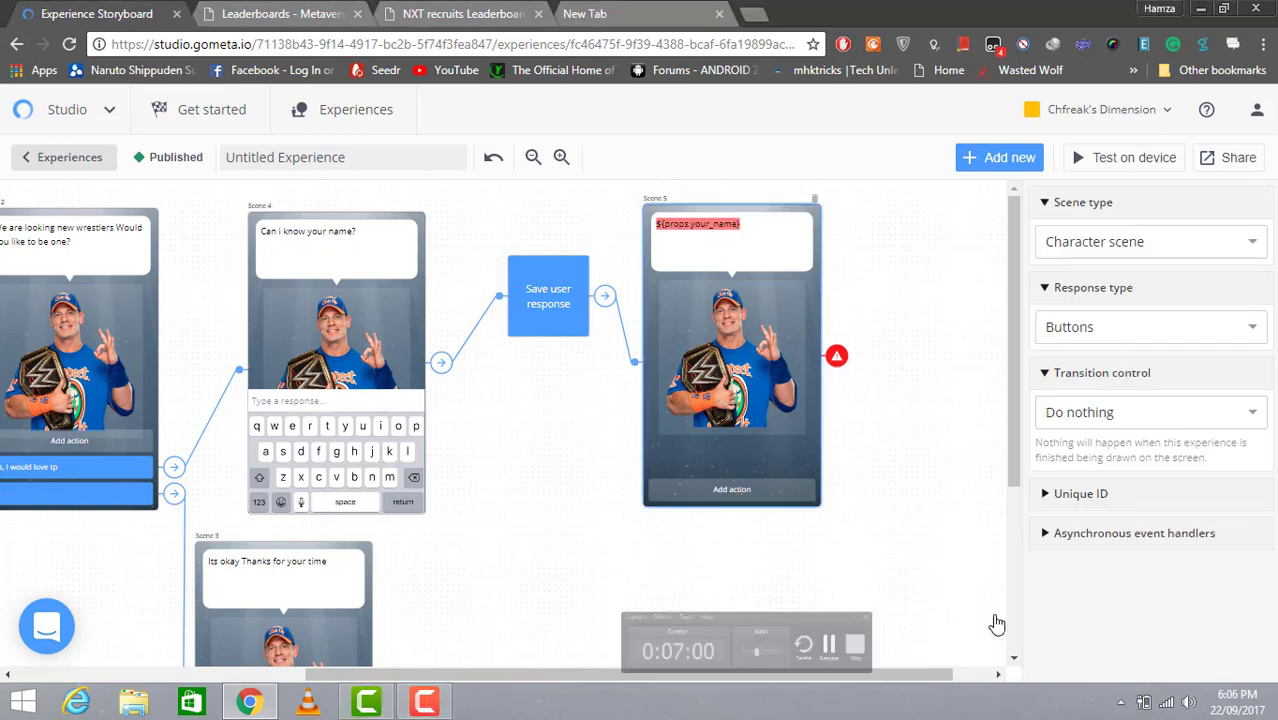
click(771, 241)
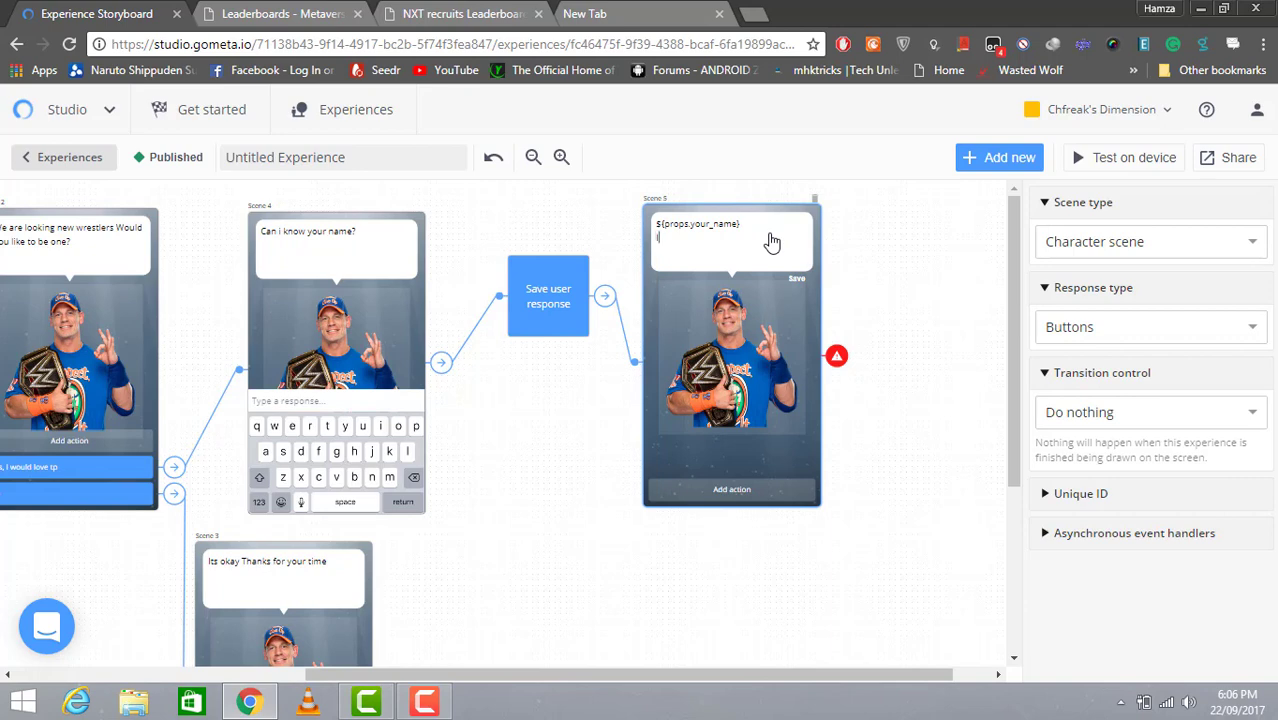
text(m gonna get started)
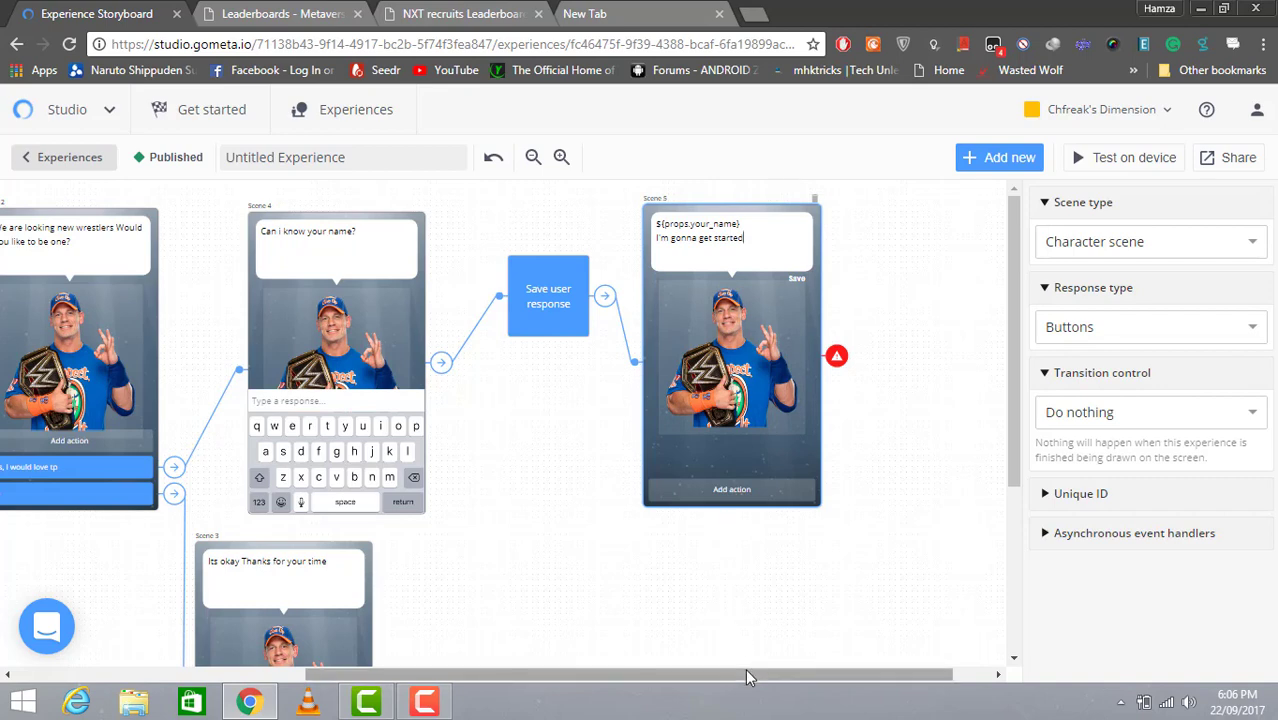
drag(746, 673, 795, 680)
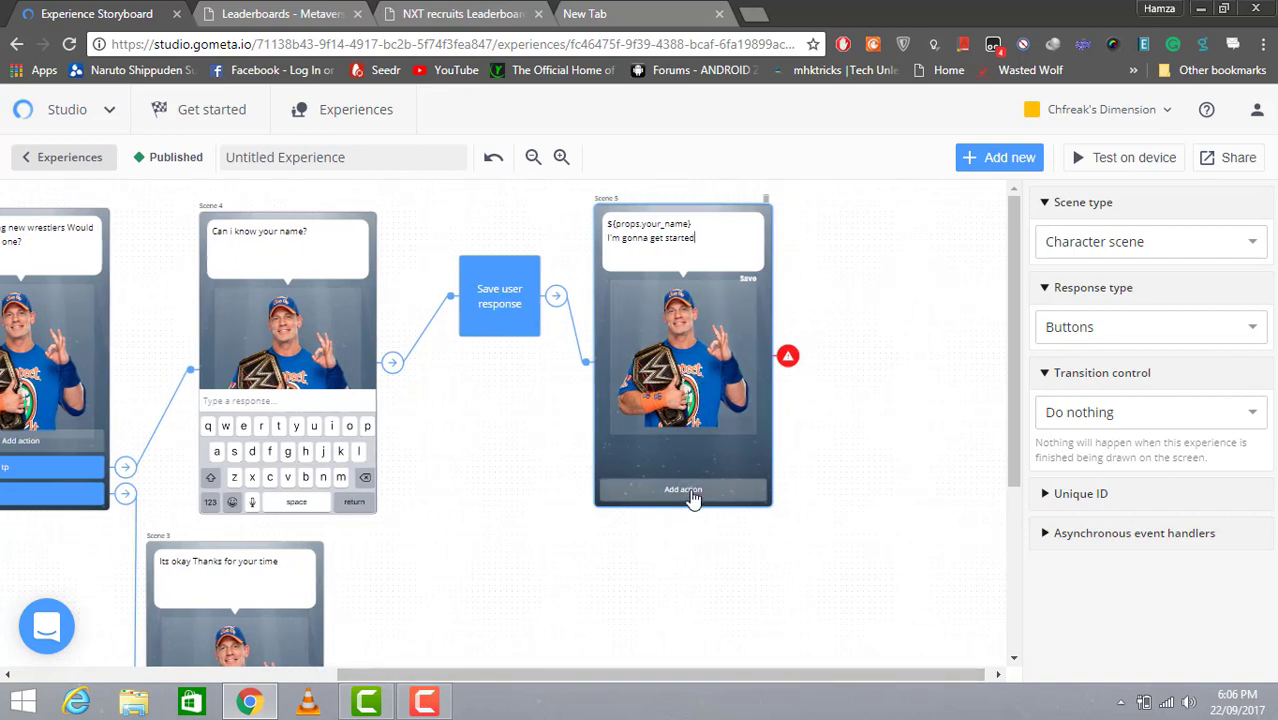
Step: Extend Scene 5's dialogue with "First you need to pass the first round. Are you ready"
click(708, 260)
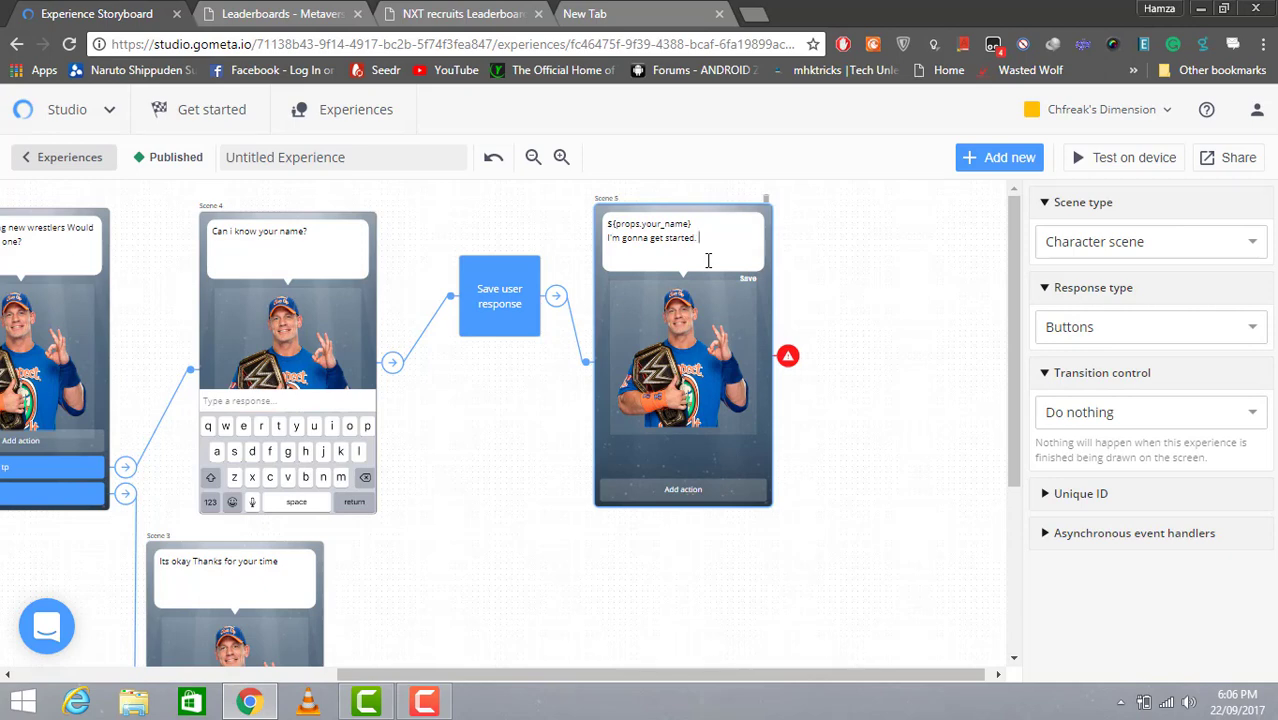
text(W)
text(First you need )
text(to pass the )
text(first round )
text( A)
text(re )
text(you rea)
text(dy)
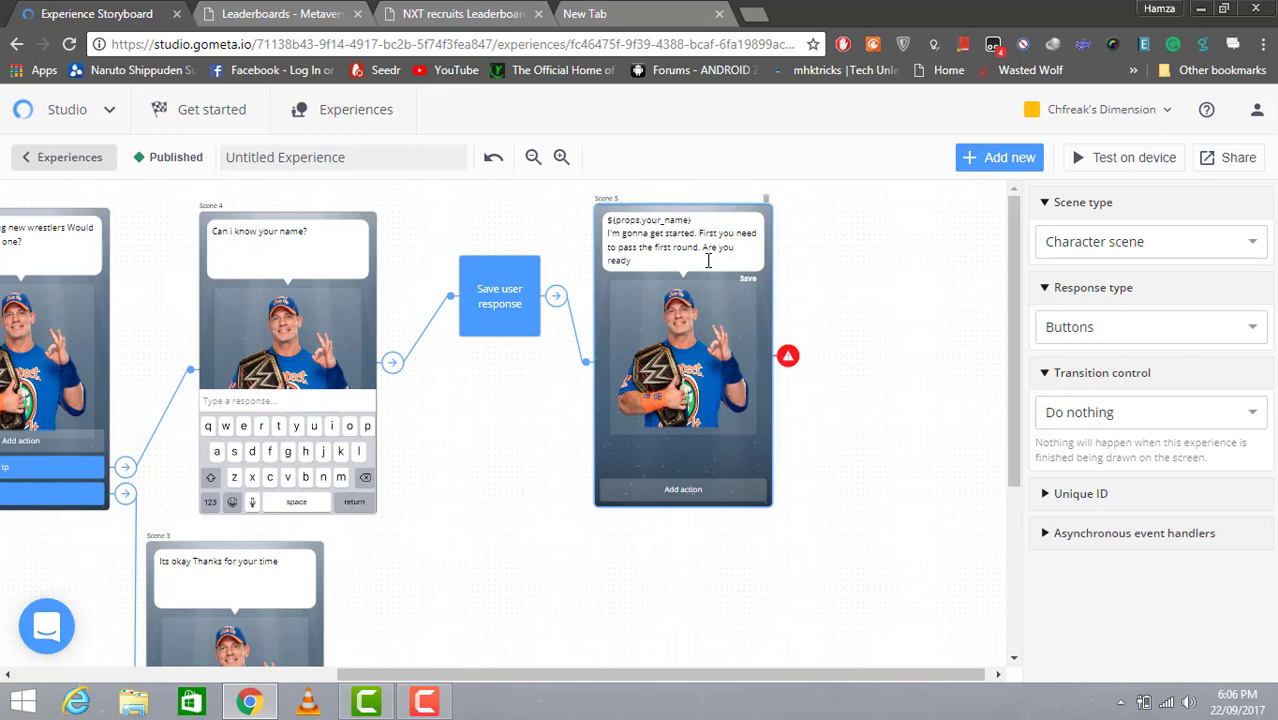
Step: Add a button response with the text "YES" to Scene 5
click(685, 487)
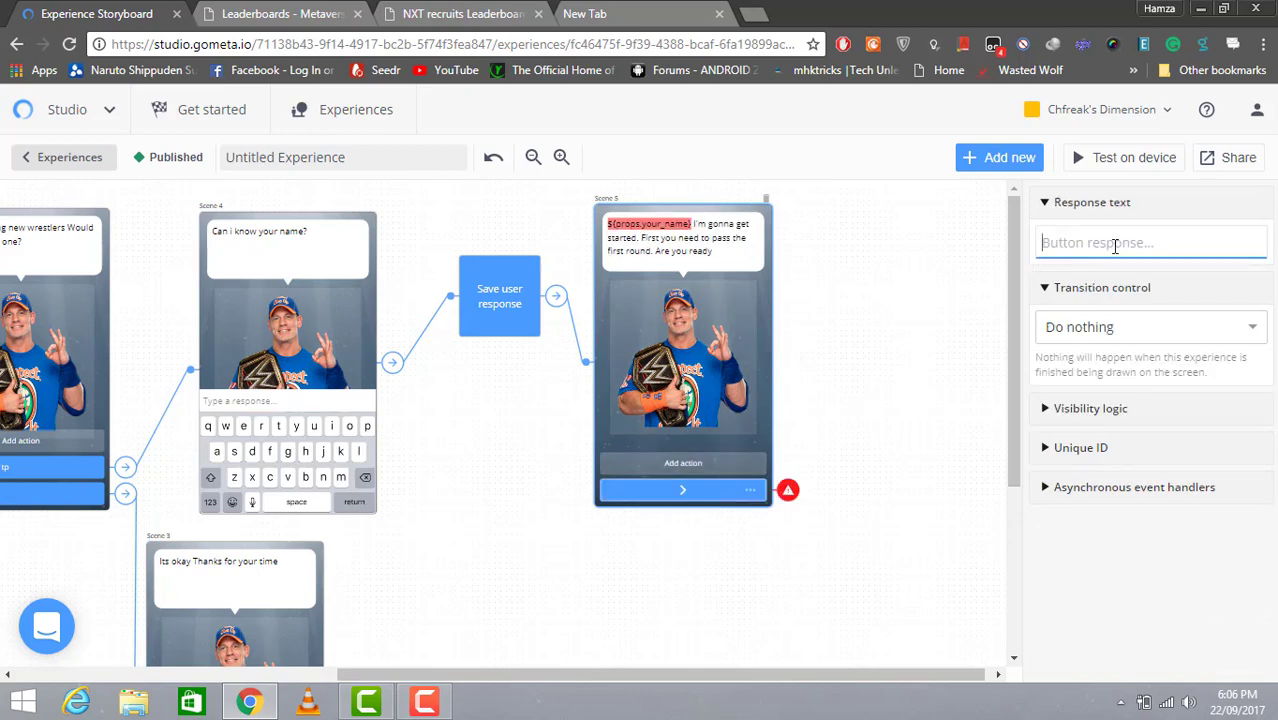
text(YE)
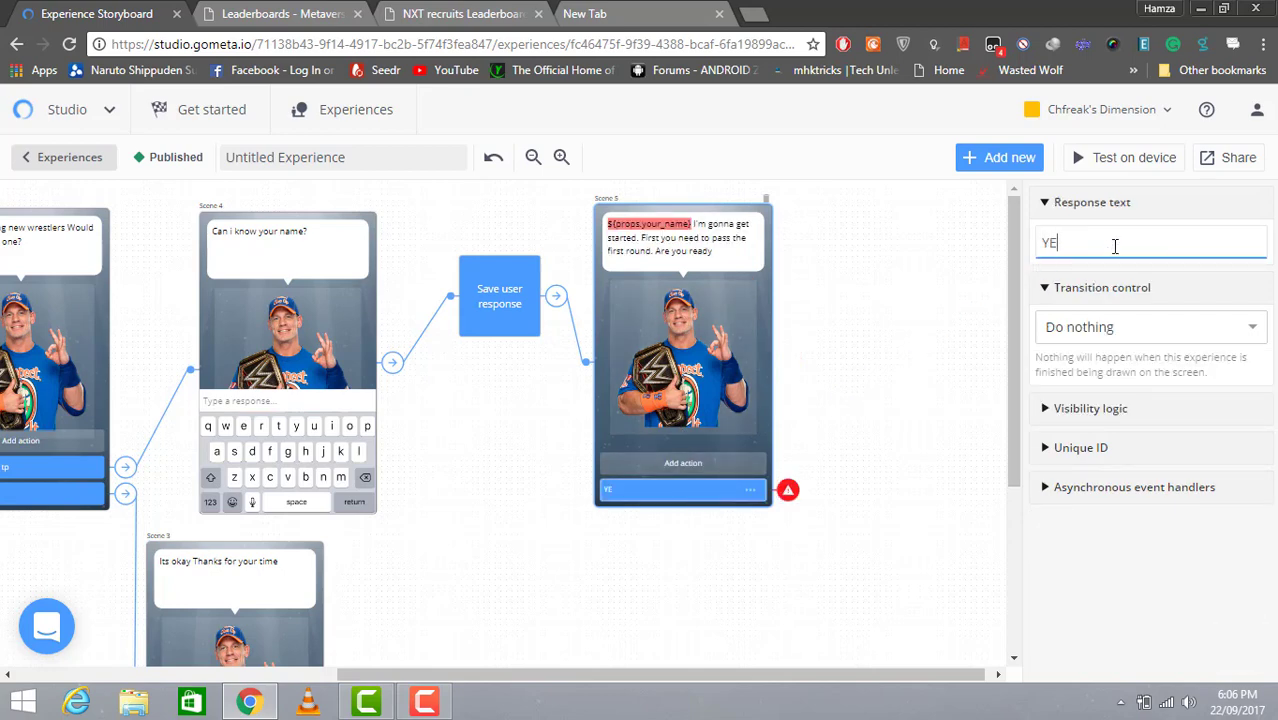
text(S)
Step: Add another Character scene and place it beside Scene 5
click(1005, 162)
click(368, 308)
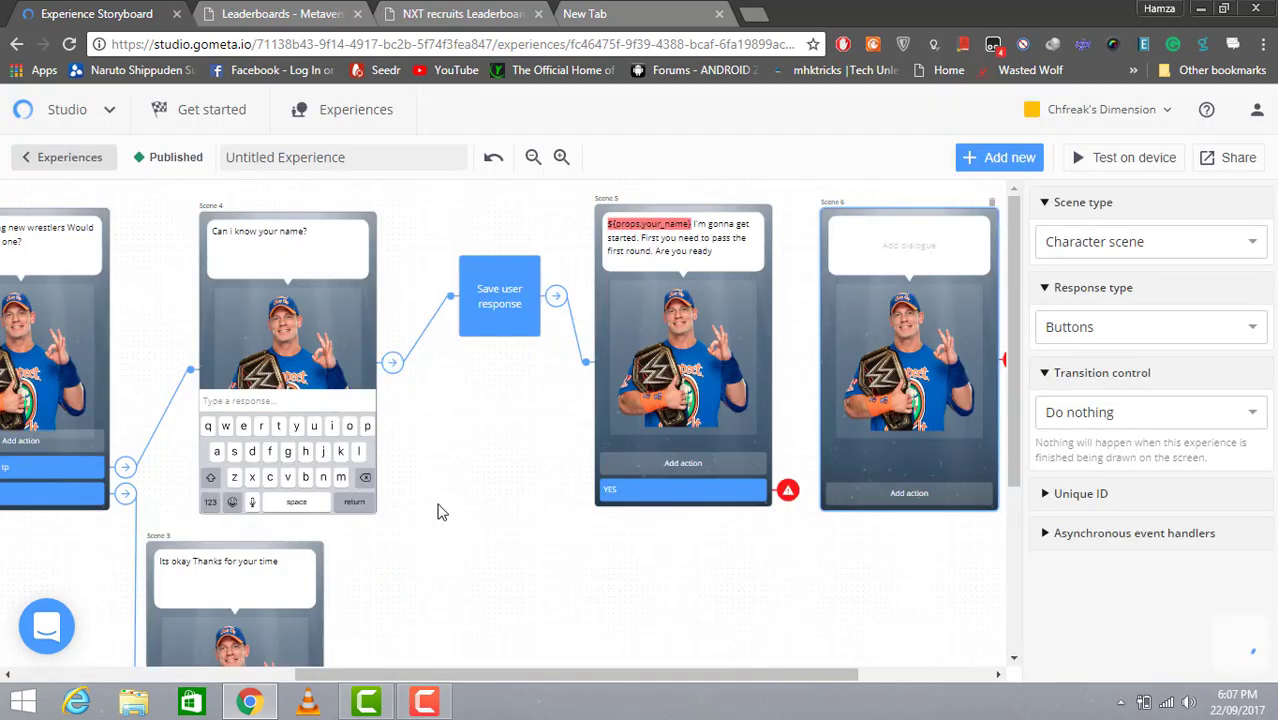
drag(745, 677, 835, 676)
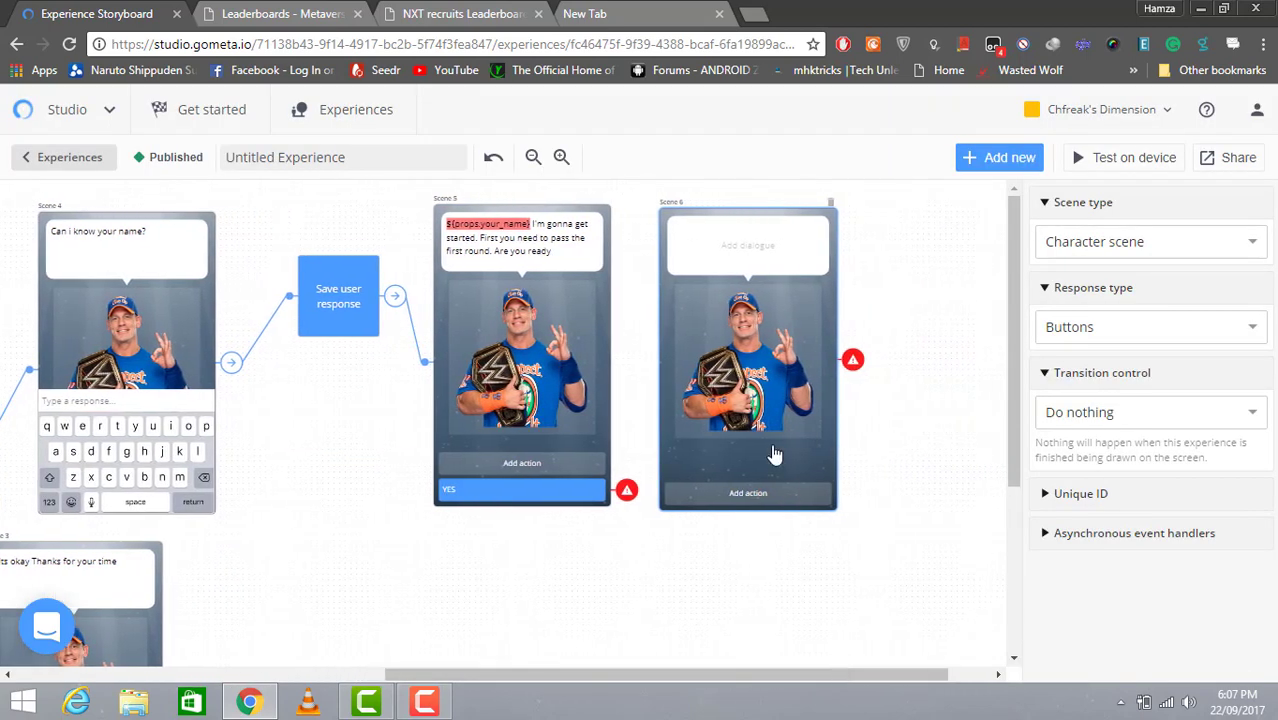
drag(775, 428, 773, 422)
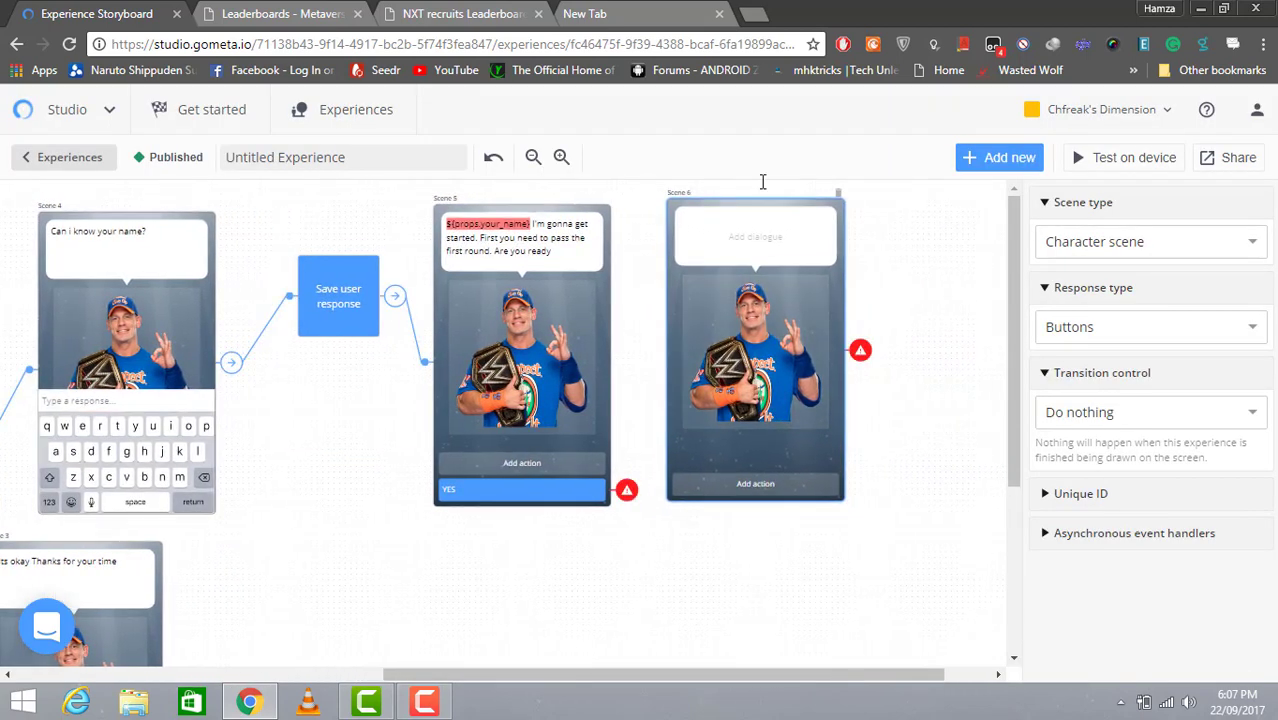
Step: Begin Scene 6's dialogue with "So I'm test your strength using punching and"
click(726, 258)
text(Great)
key(BackSpace)
text(So w)
key(BackSpace)
text(whe)
key(BackSpace)
key(BackSpace)
key(BackSpace)
text(I'm test your ste)
key(BackSpace)
text(rength using pu)
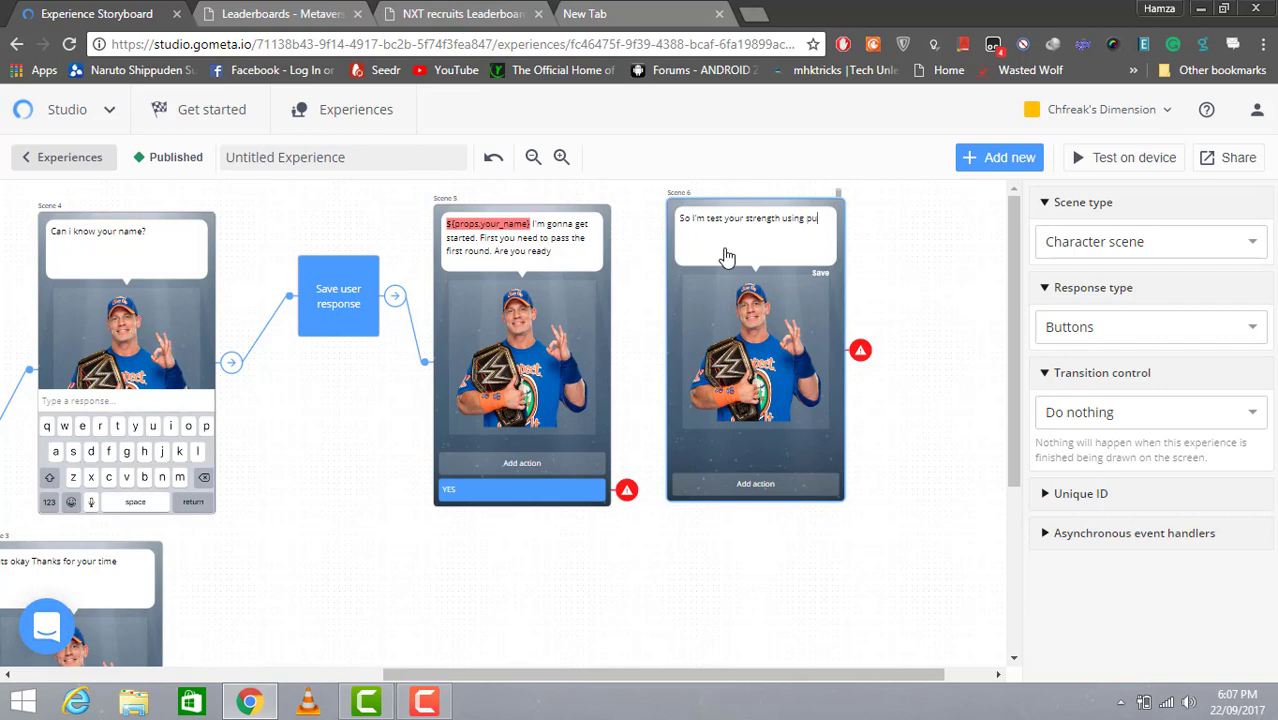
text(nching and ki)
Step: Insert "by" before "using" in Scene 6's dialogue and finish it with "tyres. Which trainning would you like to do first?"
click(780, 222)
text(by)
text(ki)
text(res)
key(BackSpace)
text(. Which tra)
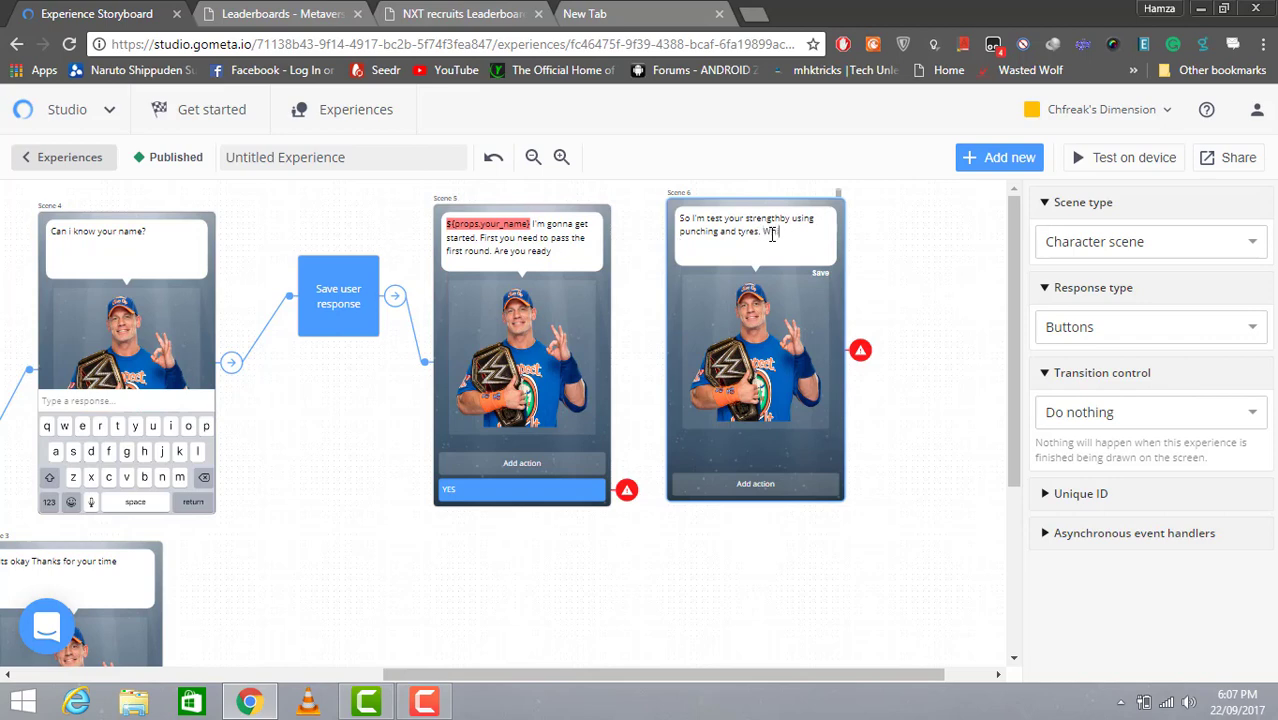
text(inning would ypou like to do f)
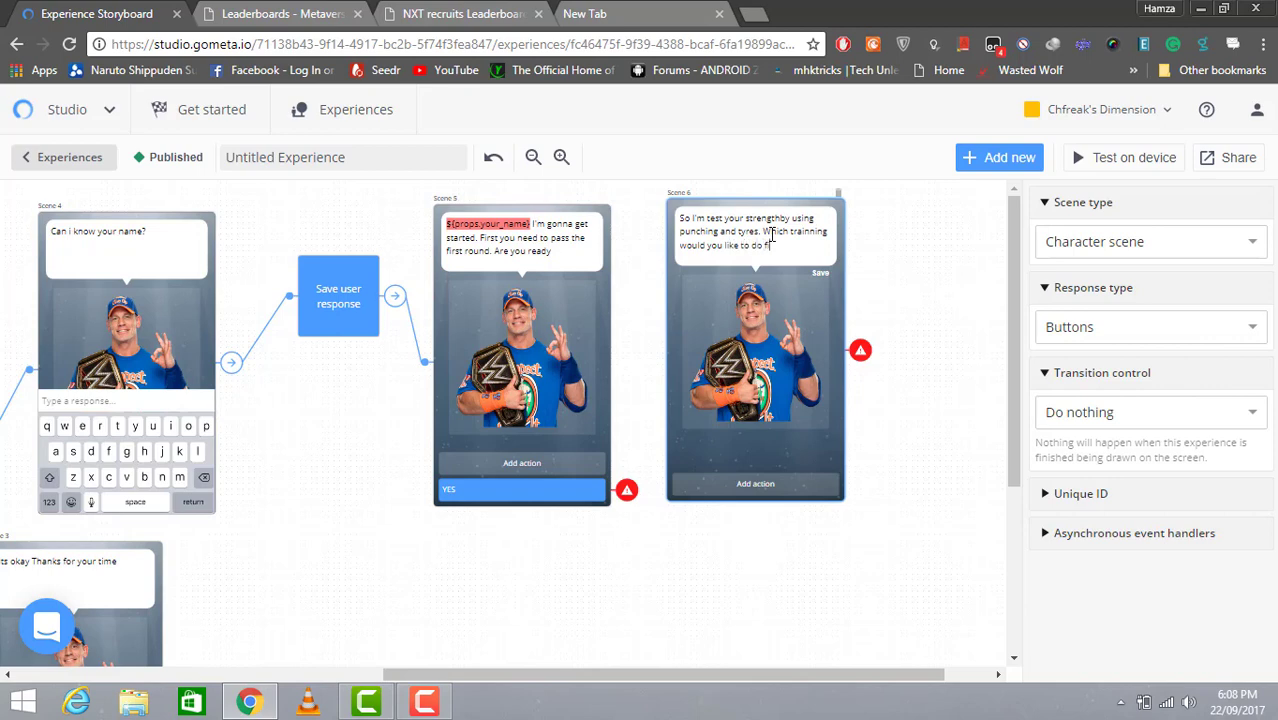
text(irst?)
Step: Add two blank button responses to Scene 6 and make Scene 5's YES response transition to Scene 6
click(756, 484)
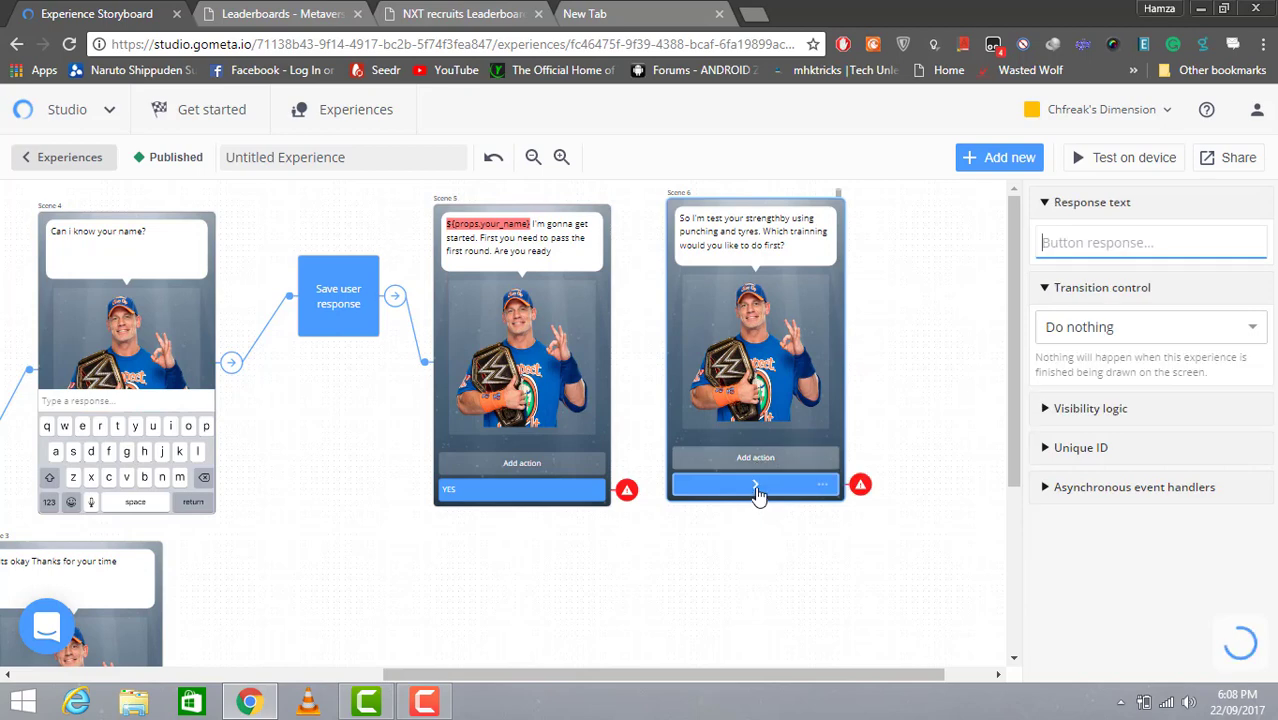
click(755, 457)
click(626, 492)
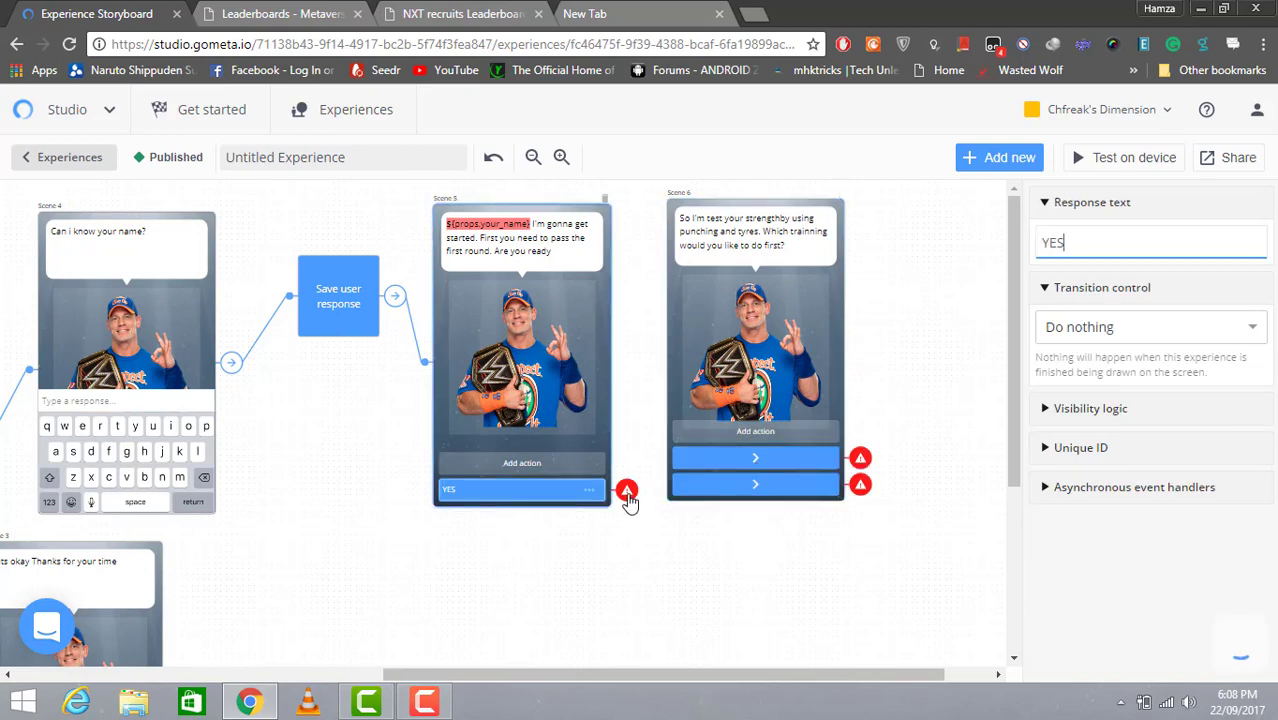
click(1145, 333)
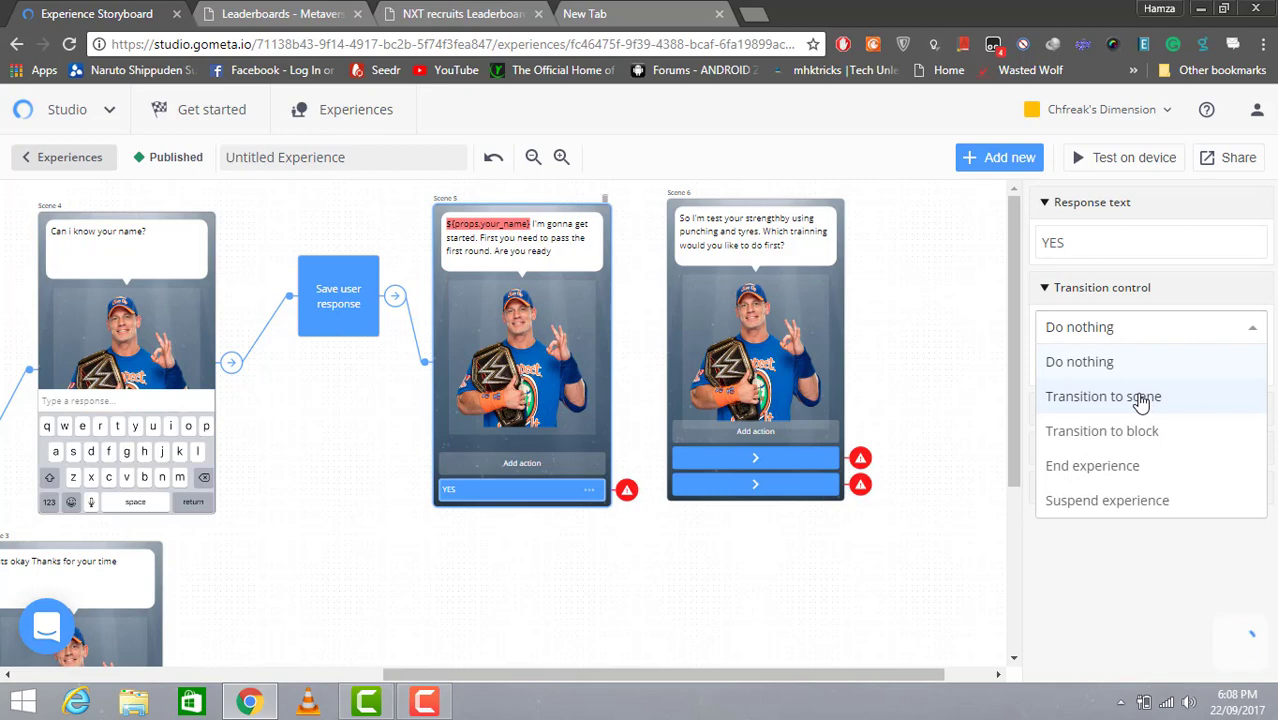
click(1141, 396)
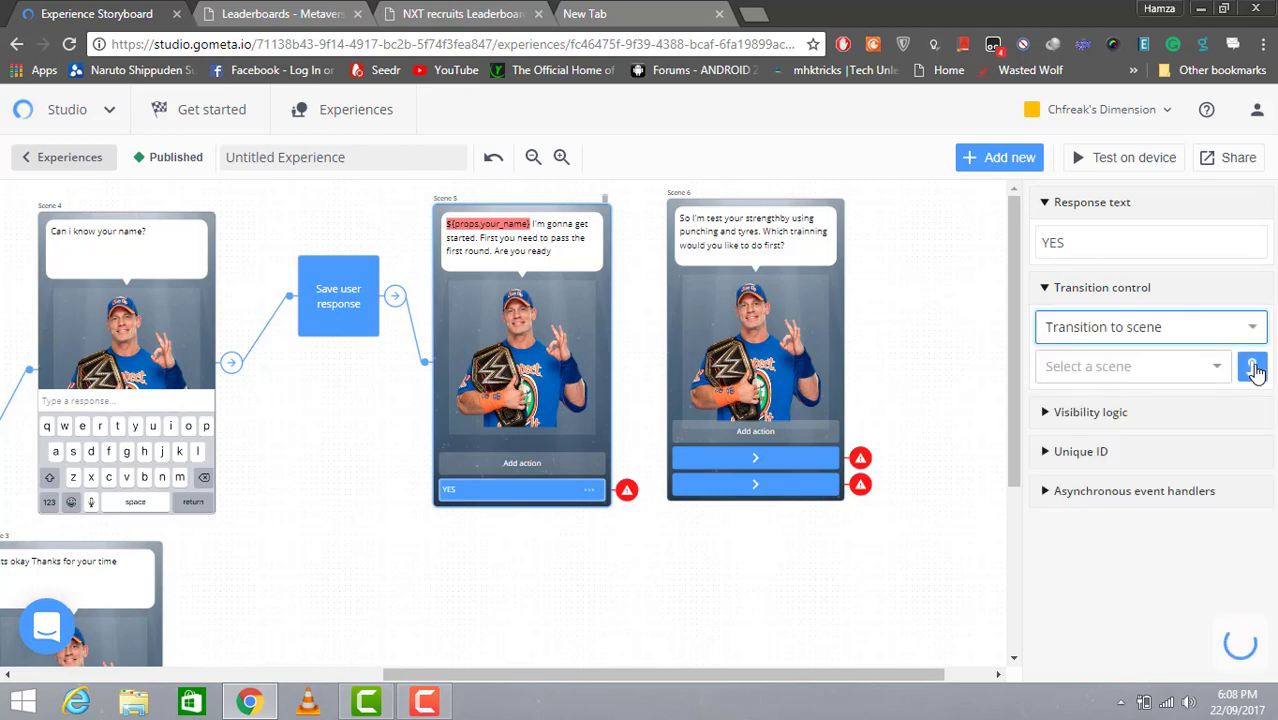
click(1253, 367)
click(750, 348)
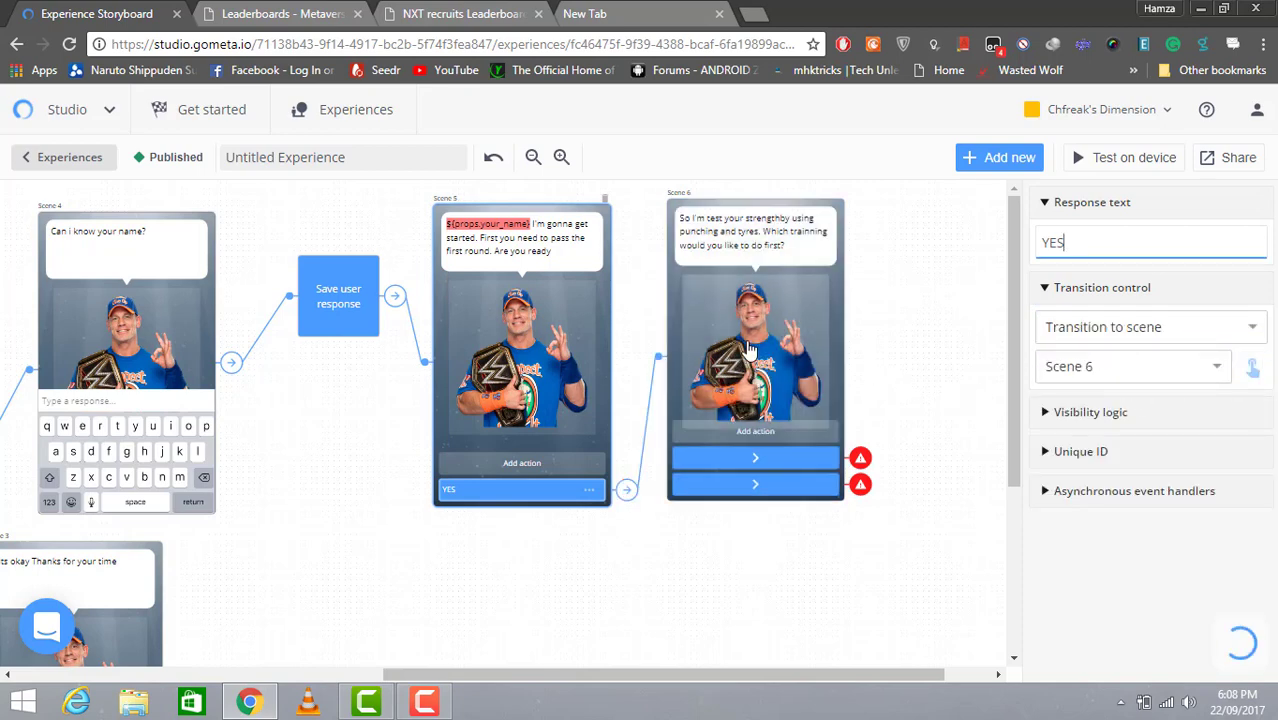
Step: Set the text of Scene 6's lower button response to "Kicking Tyres"
click(737, 487)
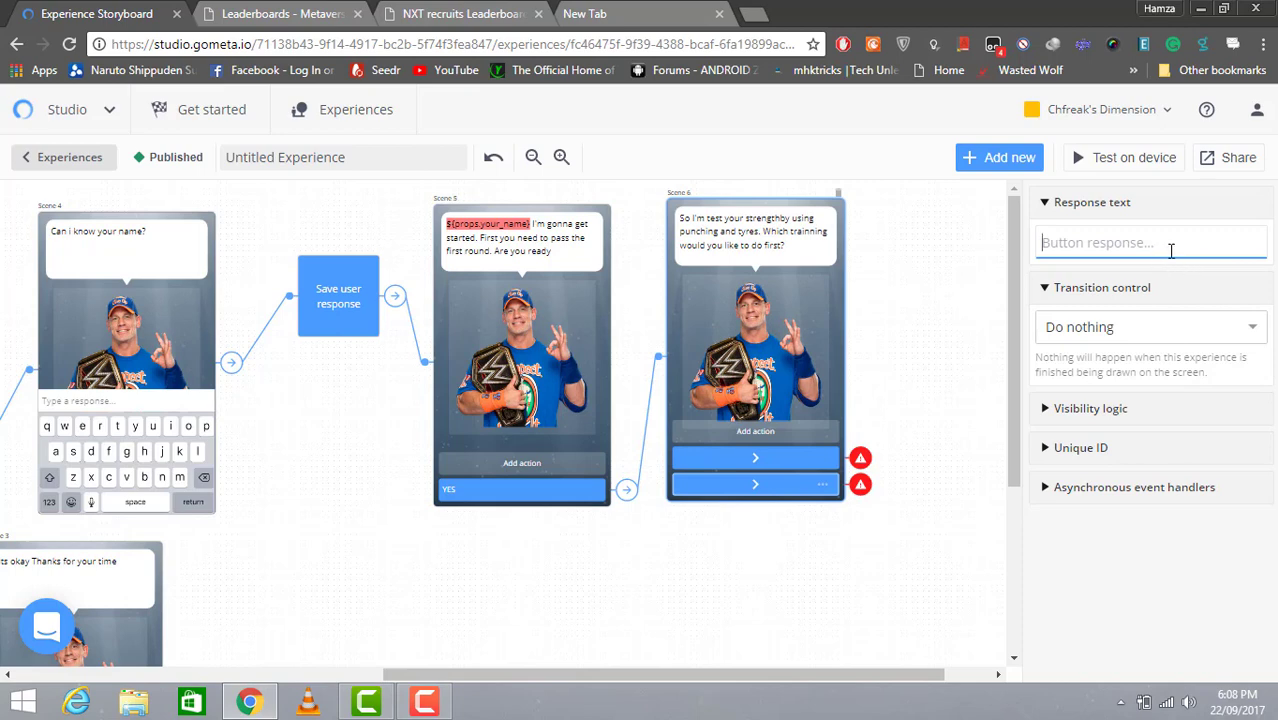
text(Kicking)
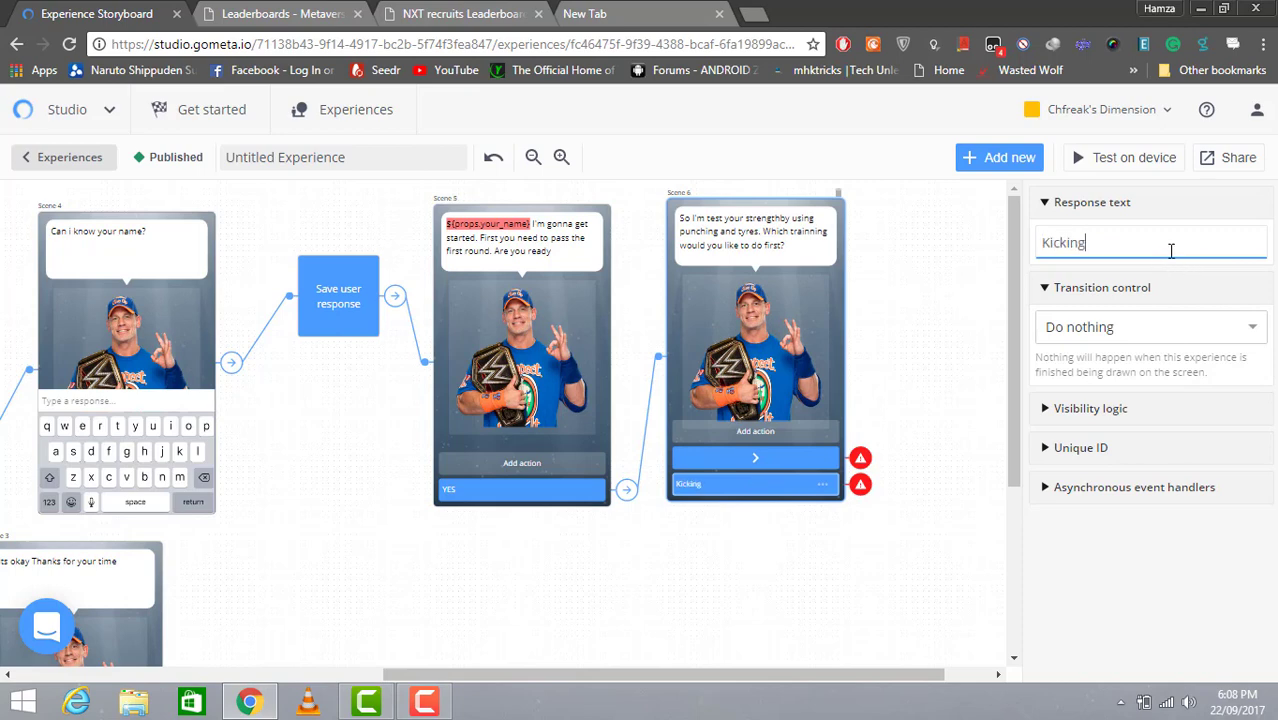
key(BackSpace)
key(BackSpace)
key(BackSpace)
key(BackSpace)
key(BackSpace)
key(BackSpace)
key(BackSpace)
text(Kicking Tyres)
Step: Set the text of Scene 6's upper button response to "Punching bag"
click(735, 462)
click(1130, 255)
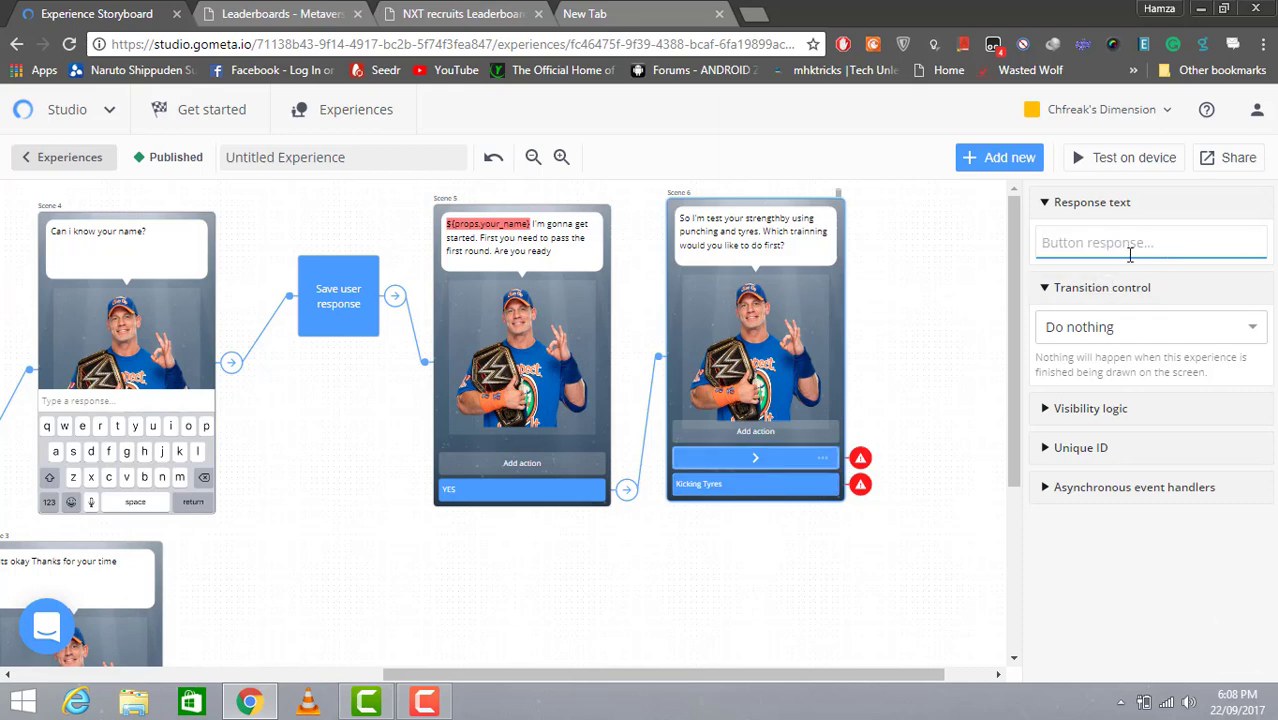
text(Kicking)
key(ctrl+a)
key(BackSpace)
text(Punching bag)
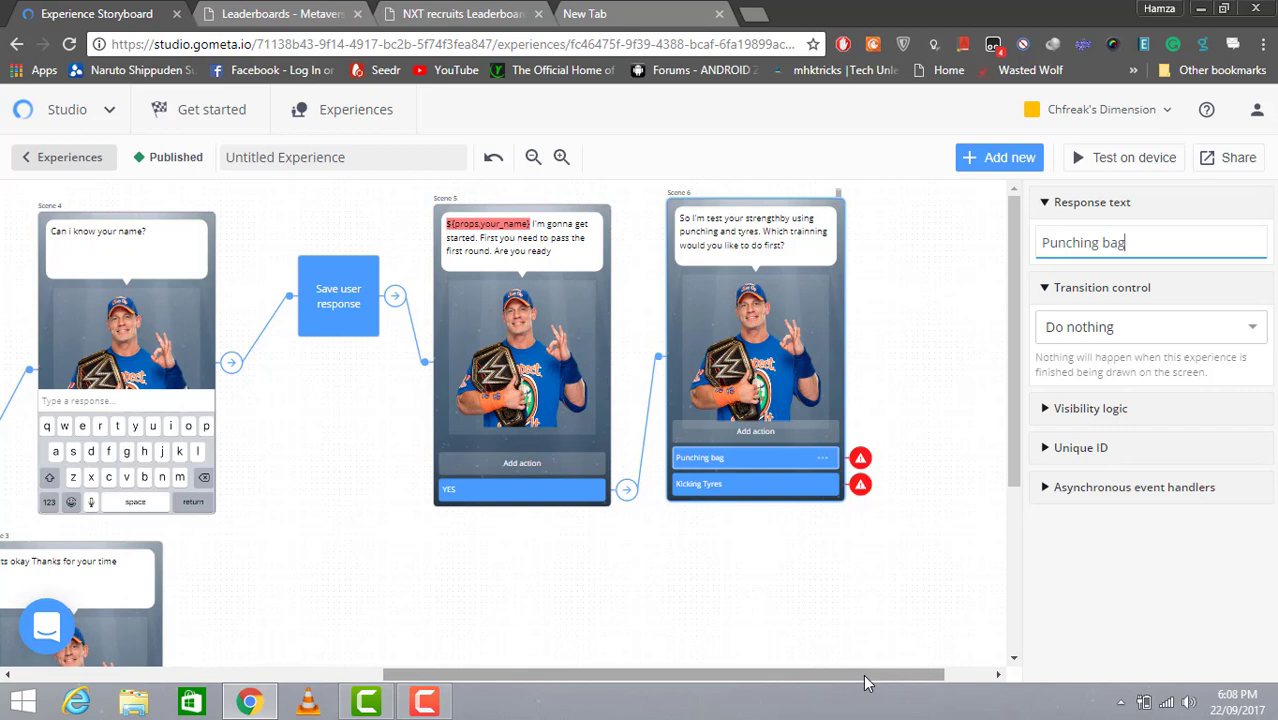
Step: Add two more Character scenes to the storyboard after Scene 6
drag(865, 677, 902, 672)
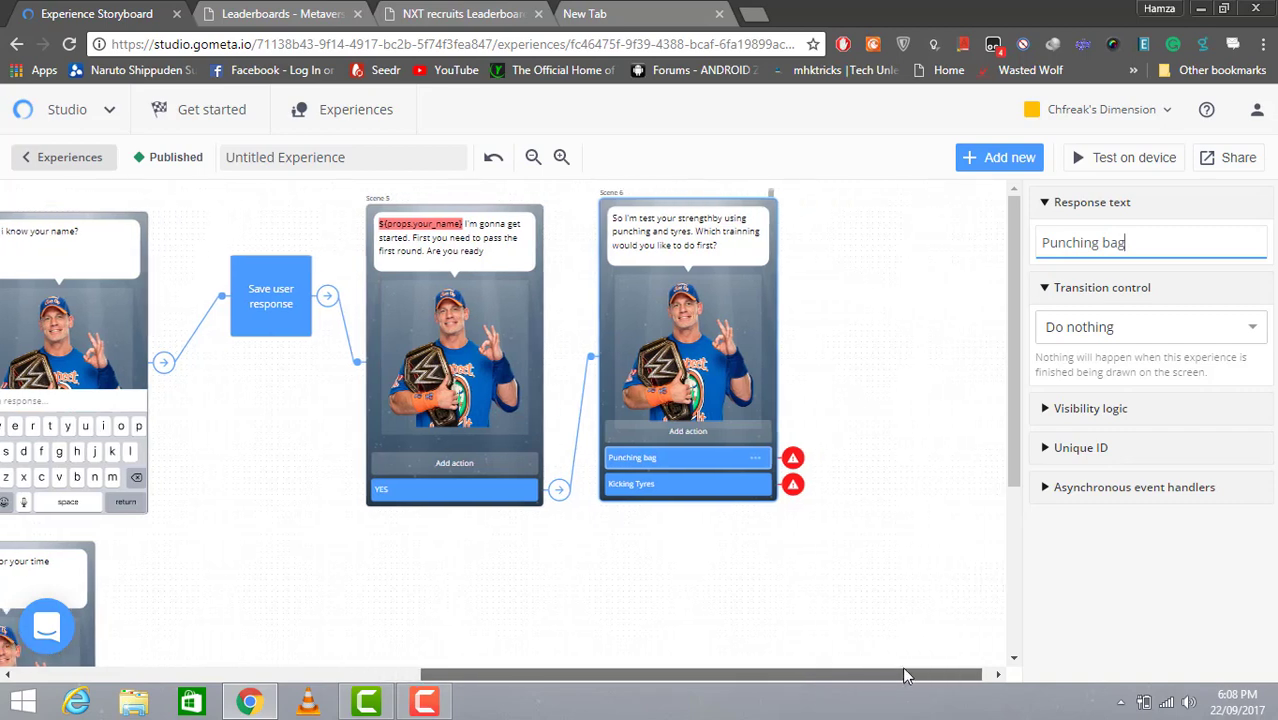
click(736, 406)
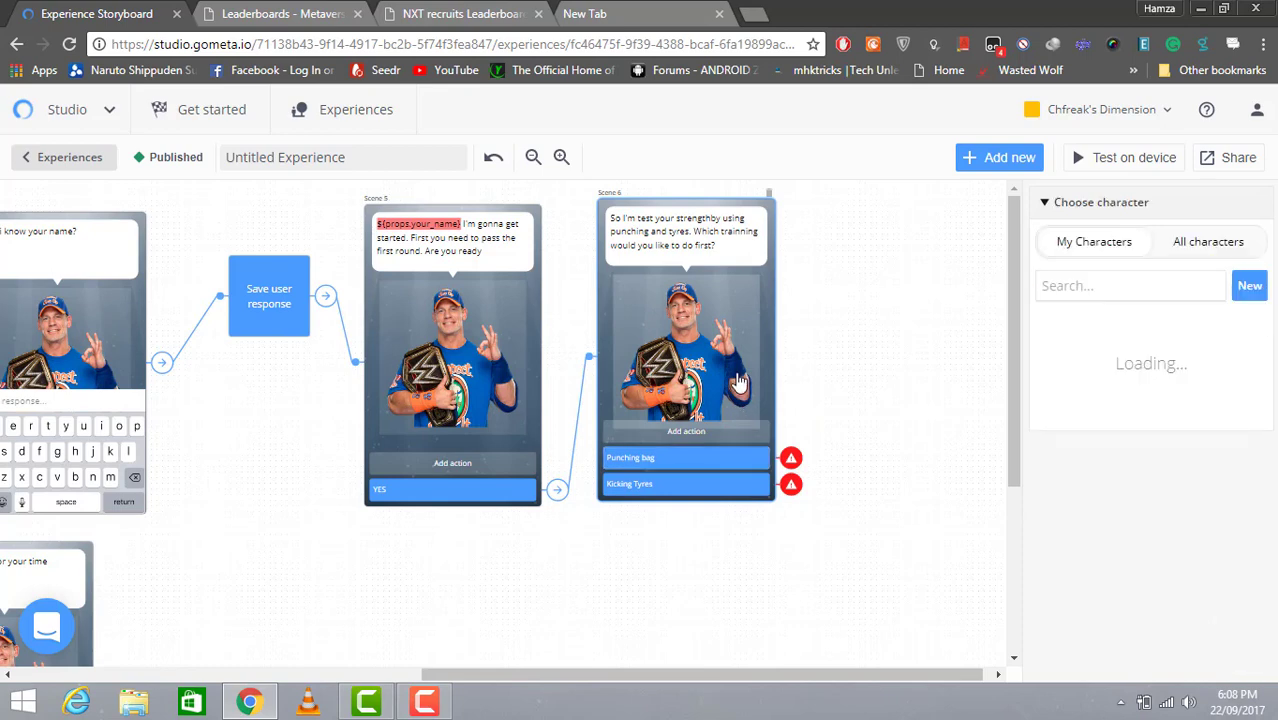
click(794, 461)
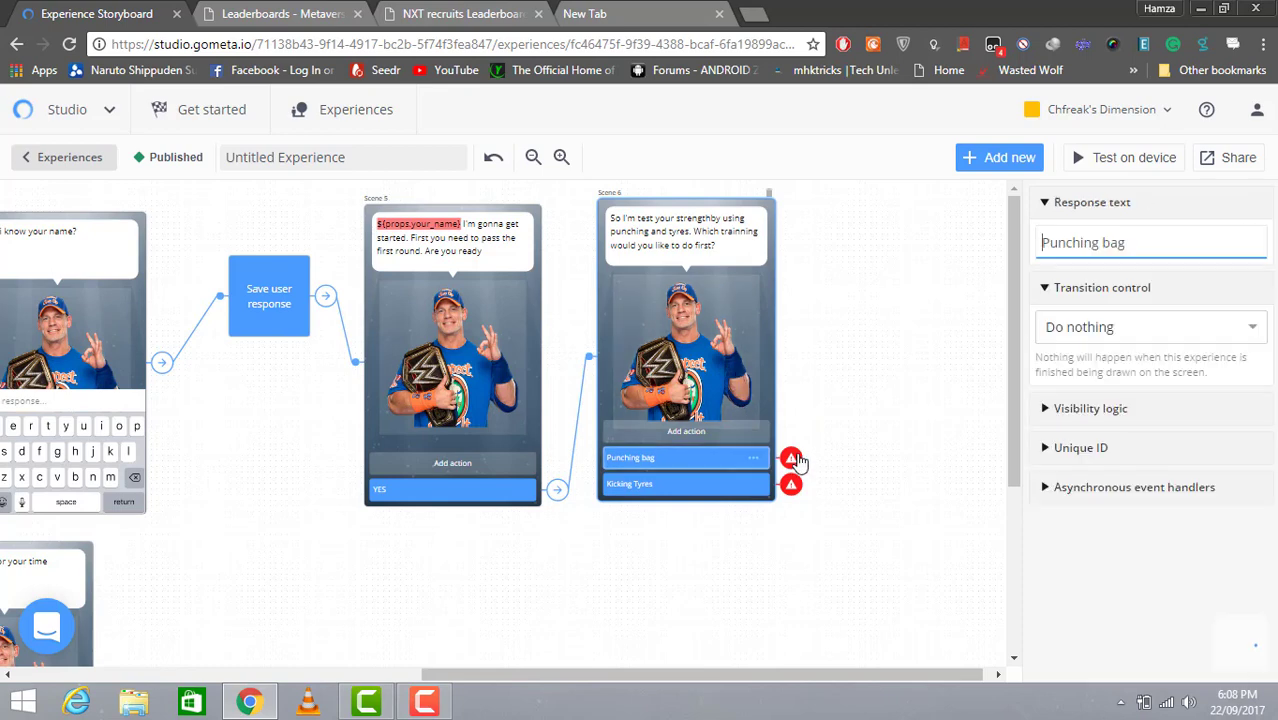
click(1003, 160)
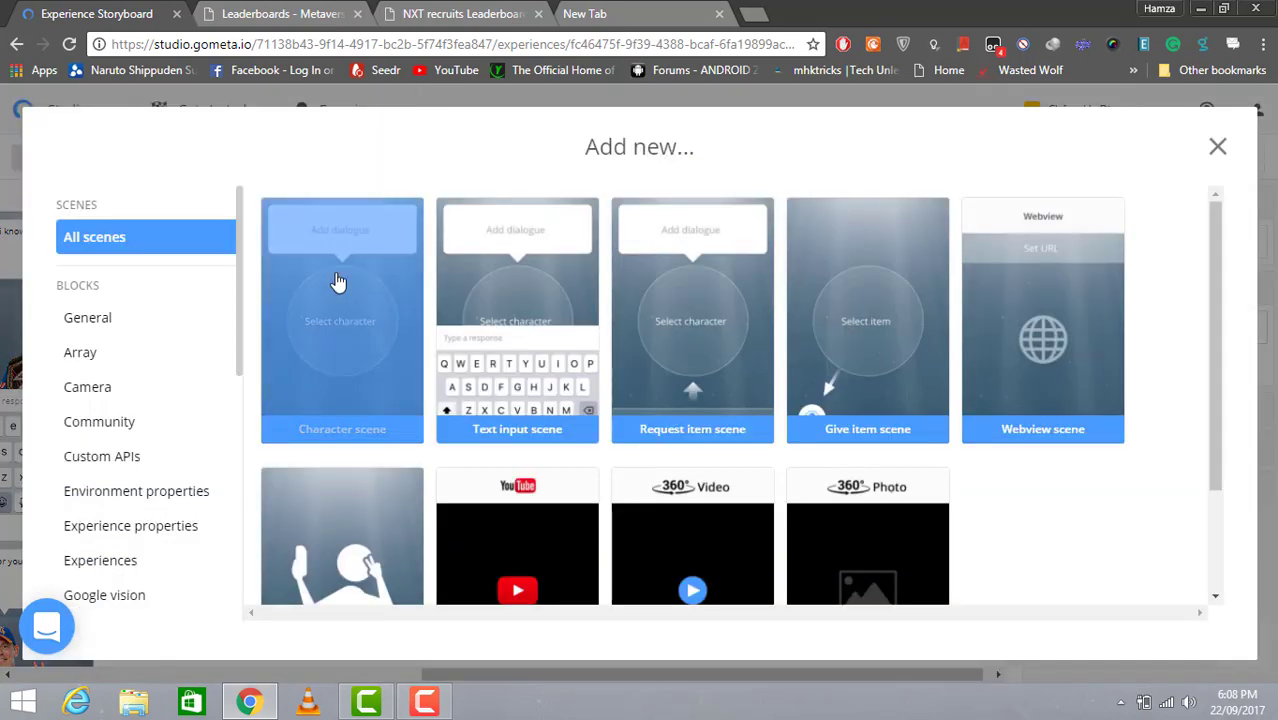
click(338, 283)
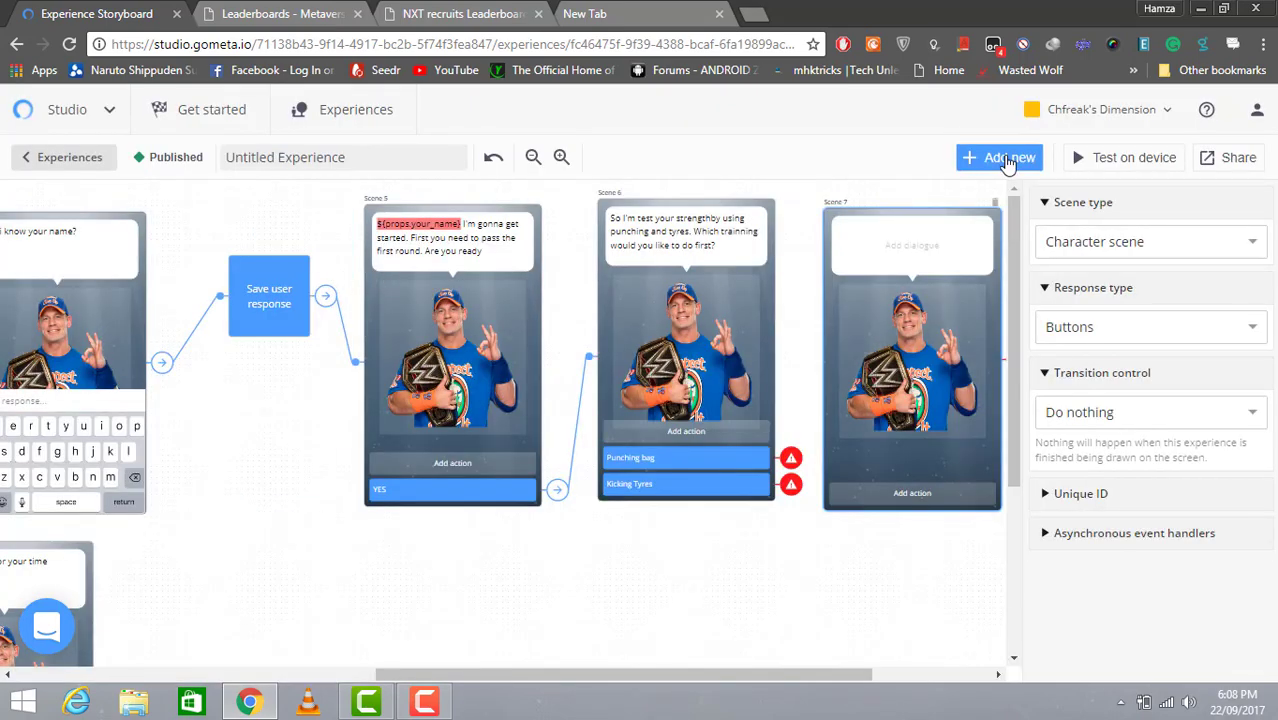
click(1007, 160)
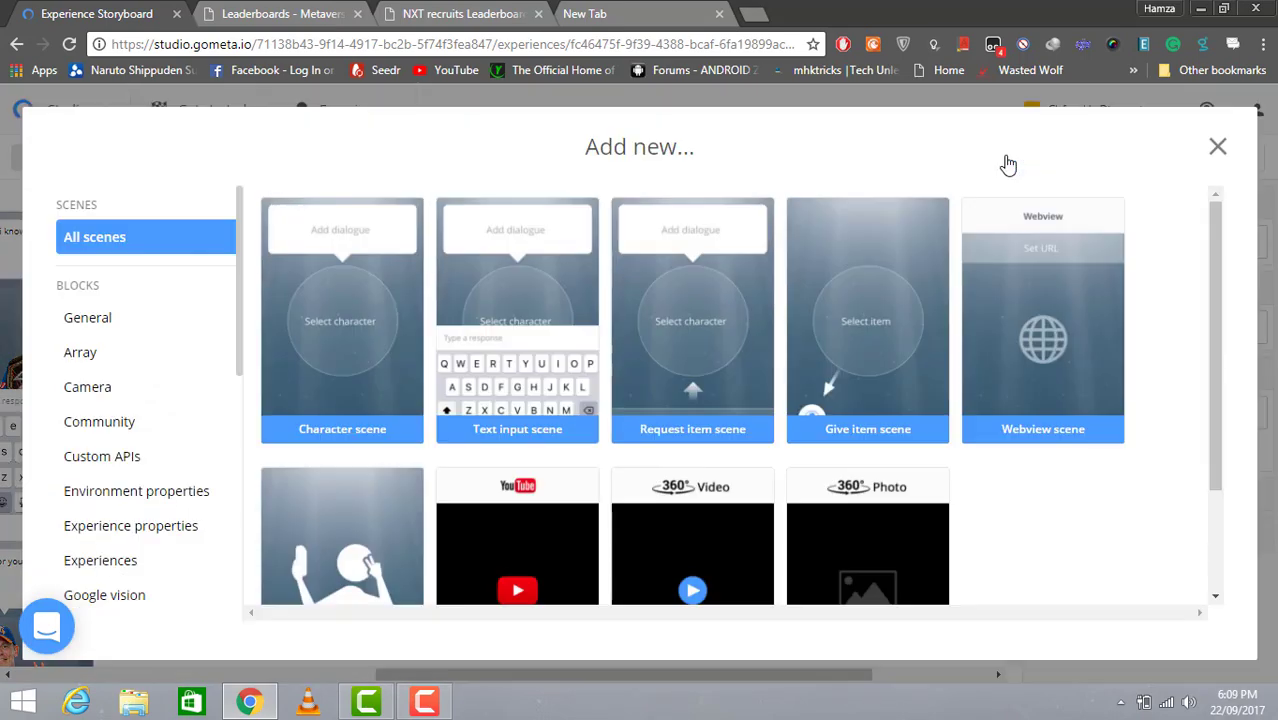
click(358, 314)
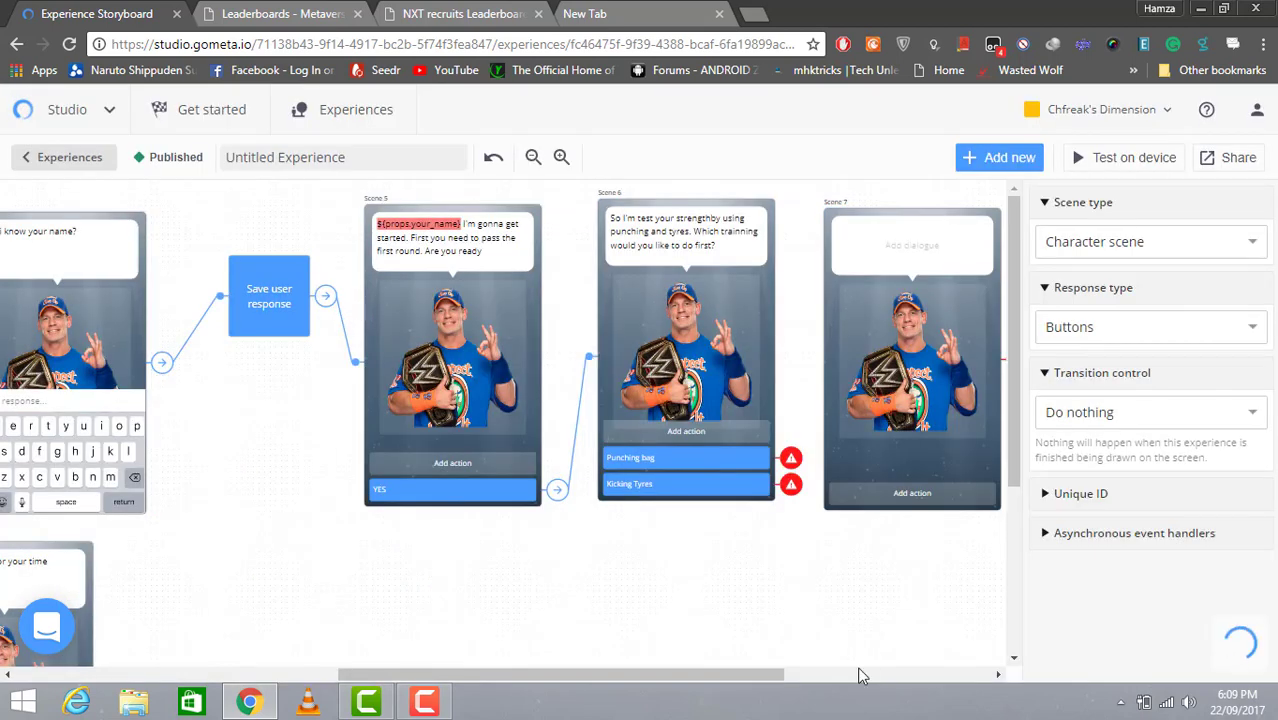
Step: Align Scene 7 beside Scene 6 and place Scene 8 directly below Scene 7
drag(765, 677, 955, 676)
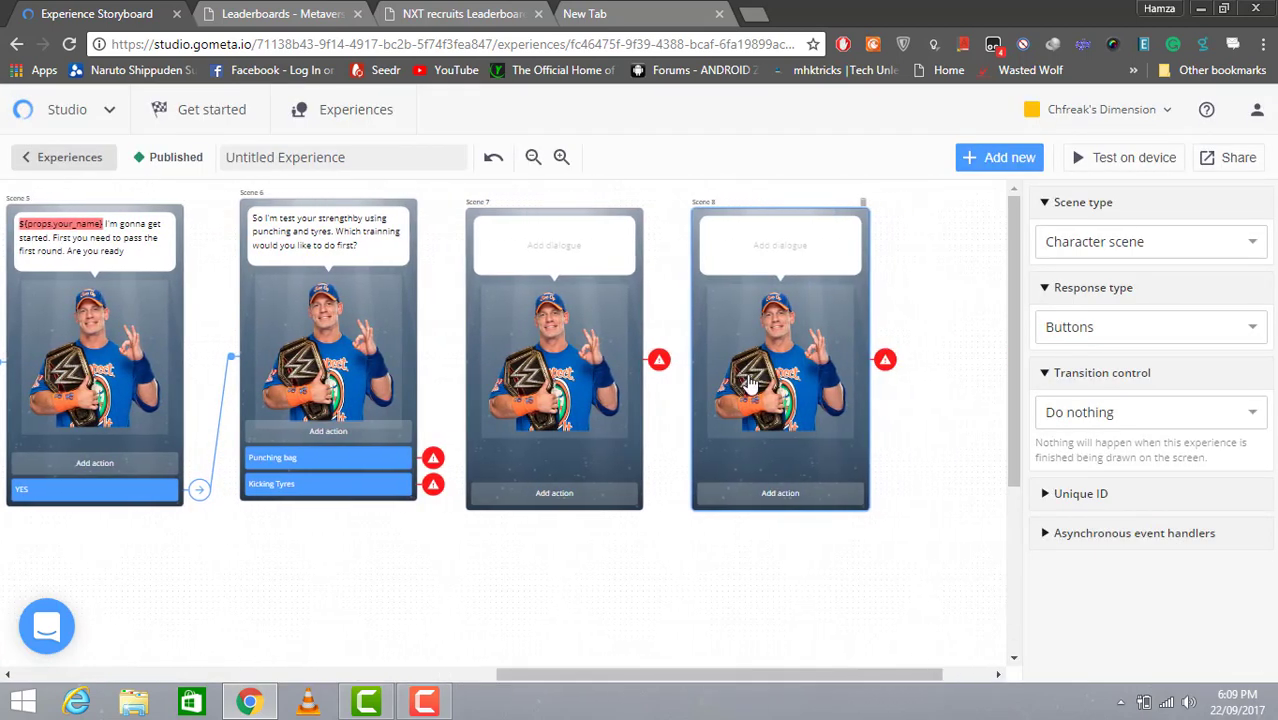
drag(588, 296, 596, 280)
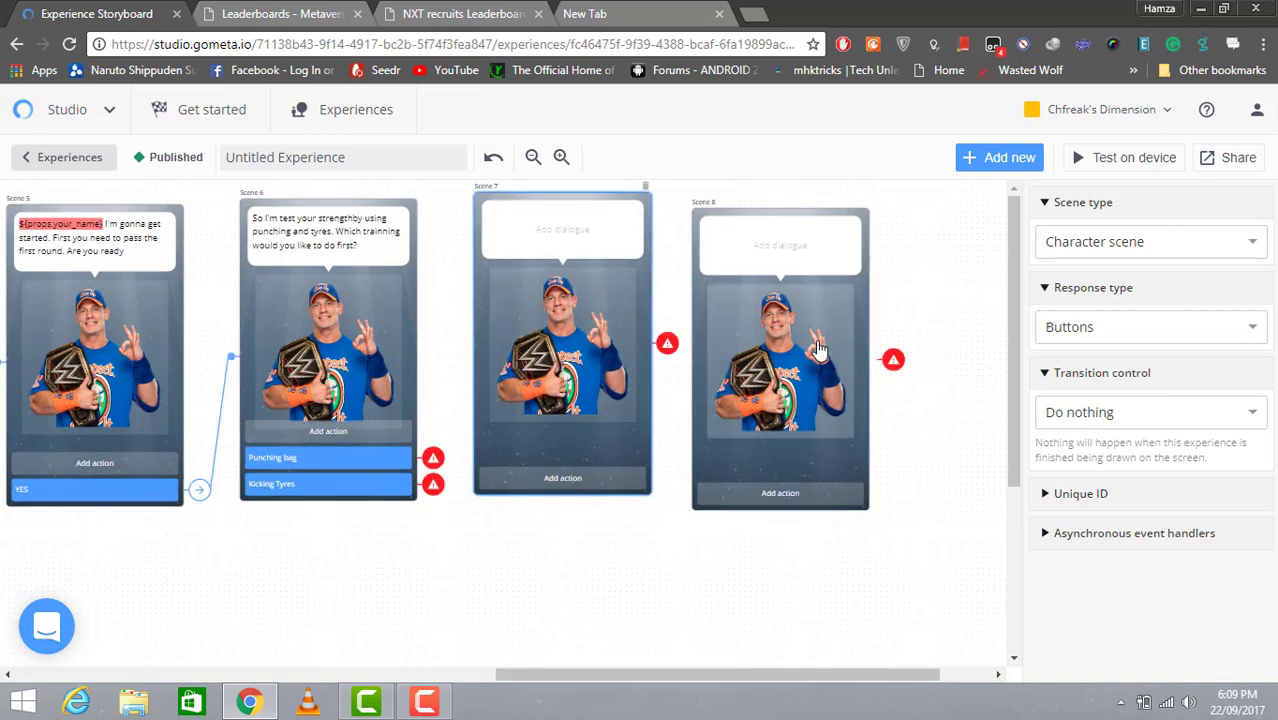
drag(838, 348, 629, 637)
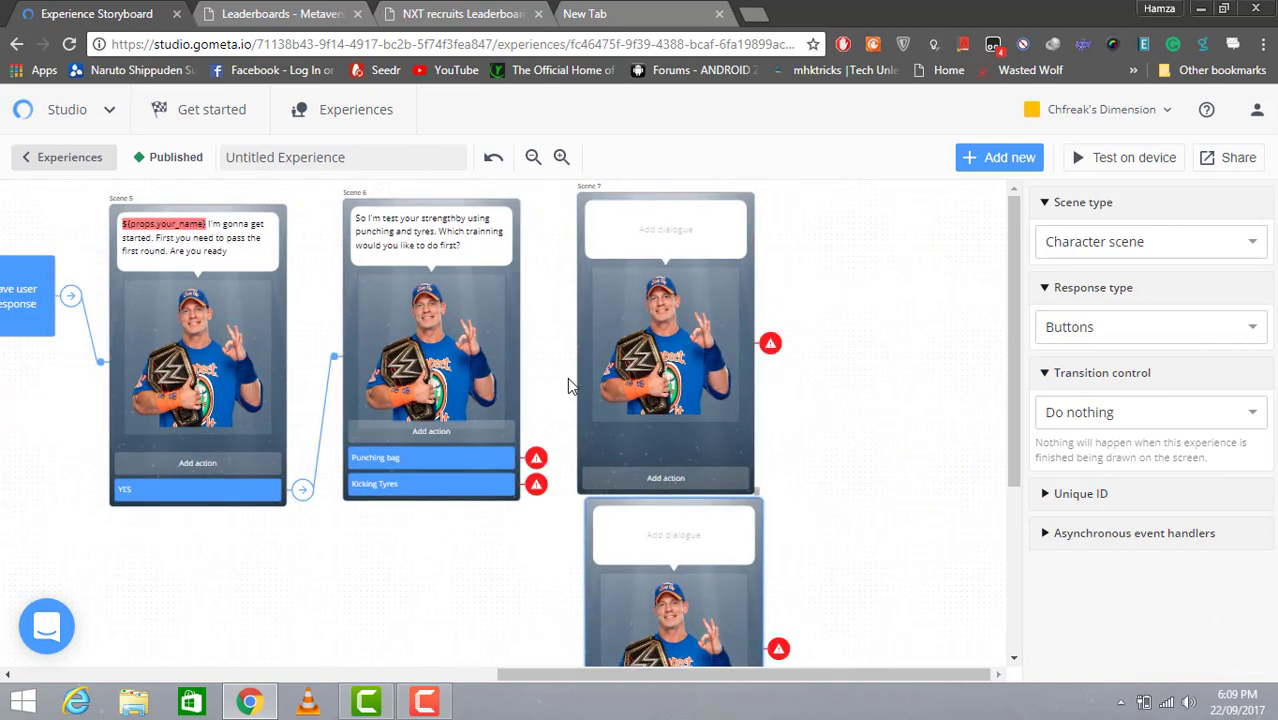
Step: Change Scene 7's character to P Bag and set its dialogue to "Punch this as hard as you can"
click(680, 218)
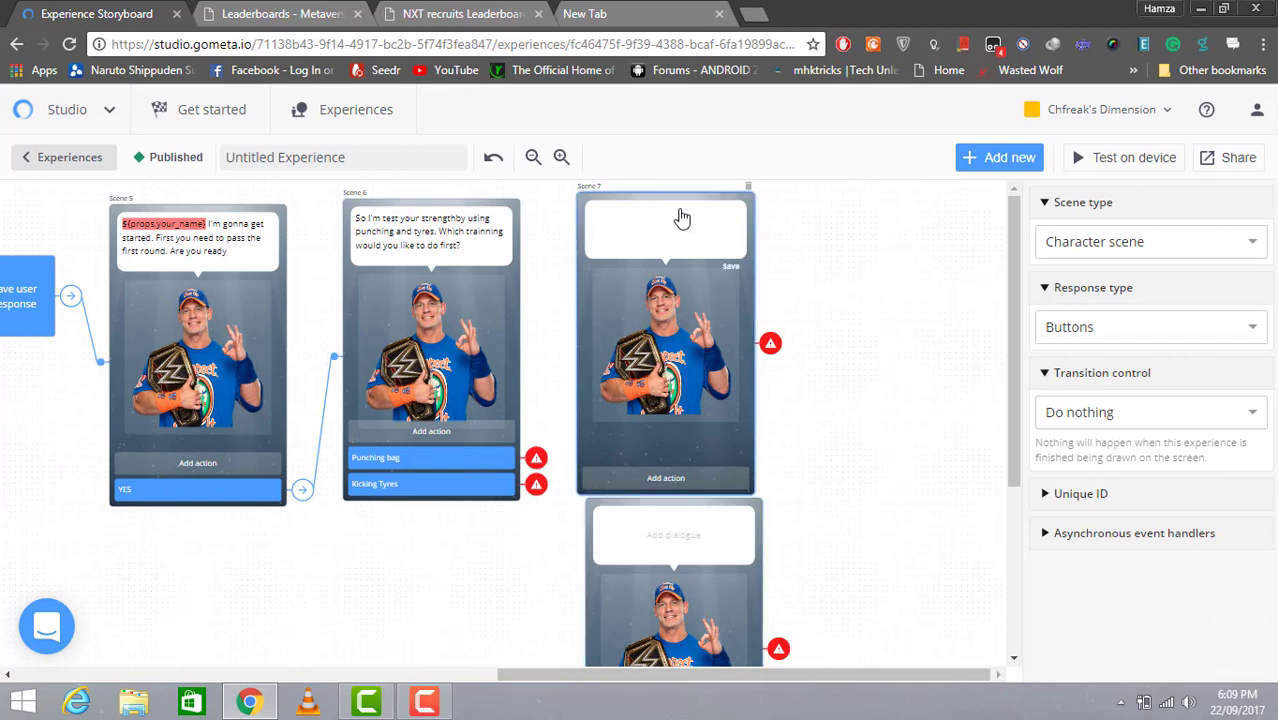
click(665, 340)
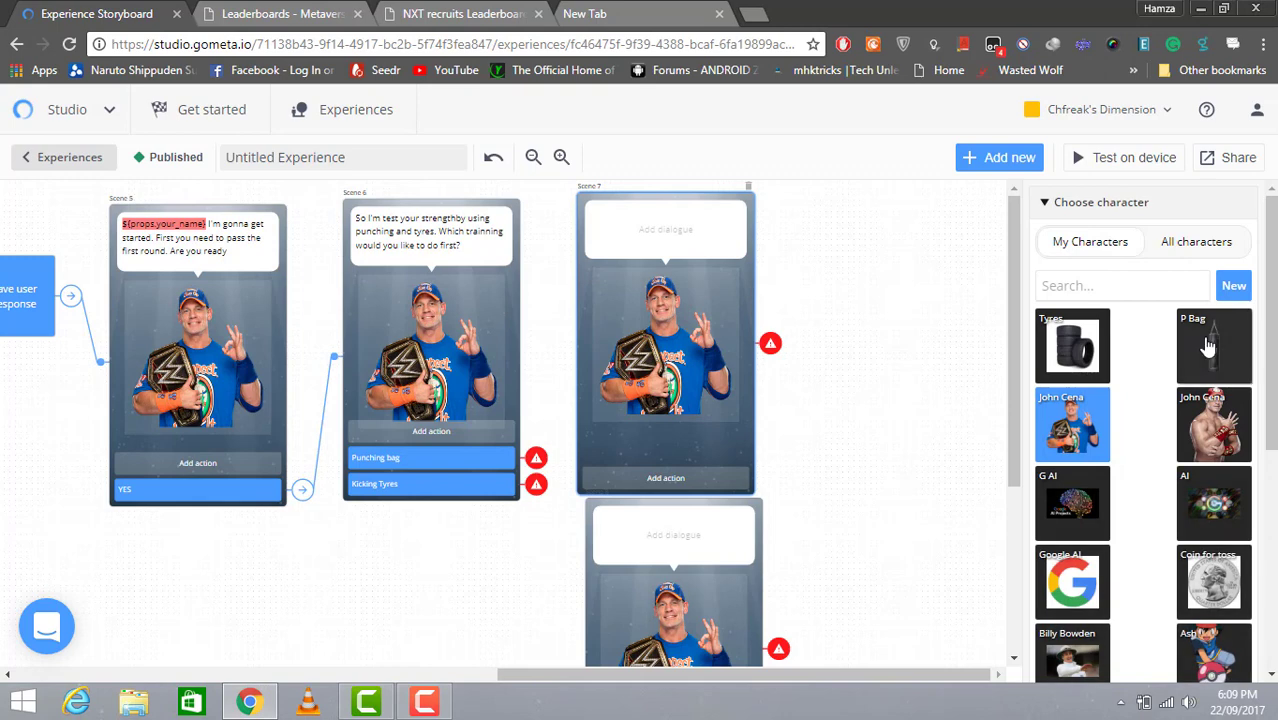
click(1208, 345)
click(625, 230)
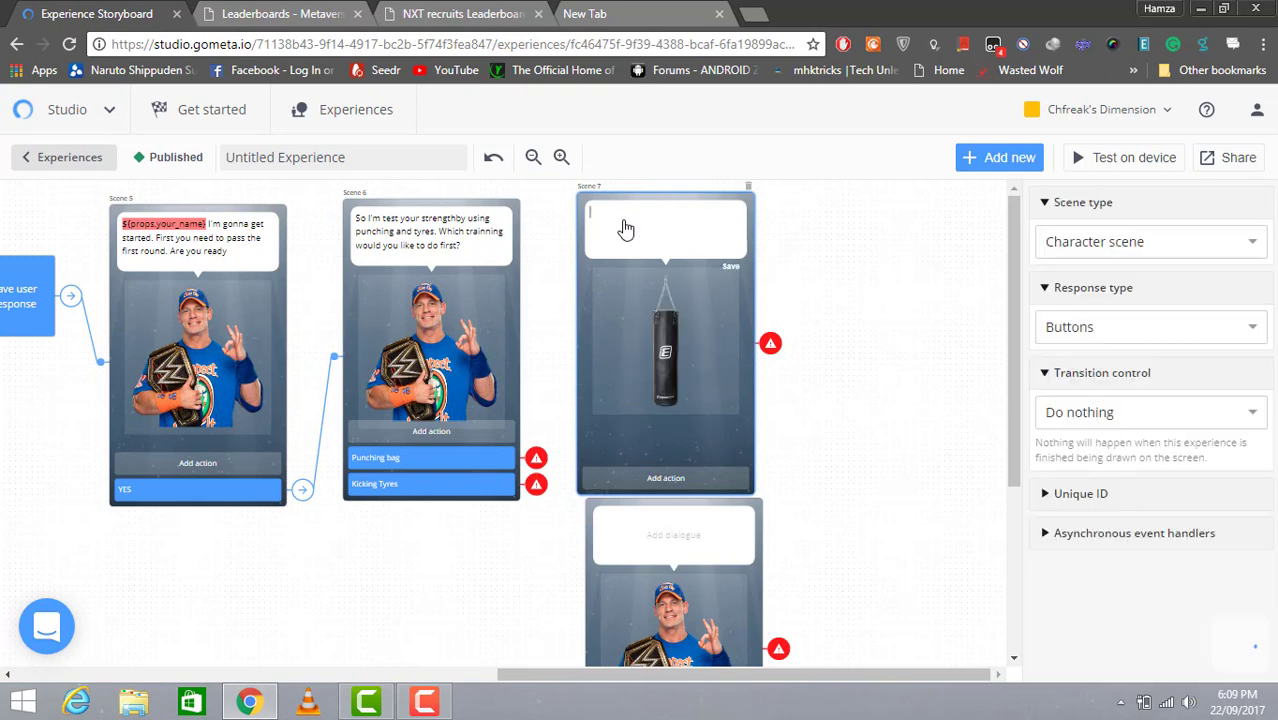
text(Punch this as hard as you ca)
Step: Add three blank button responses to Scene 7
click(672, 479)
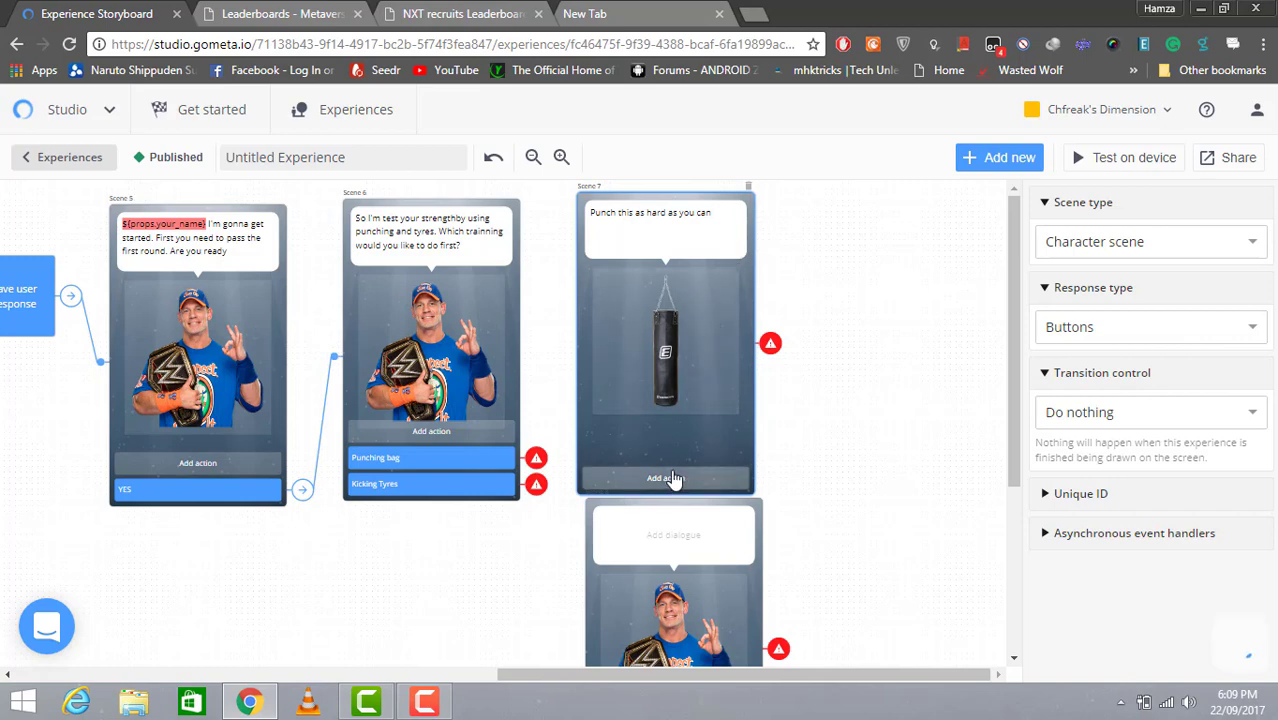
click(673, 479)
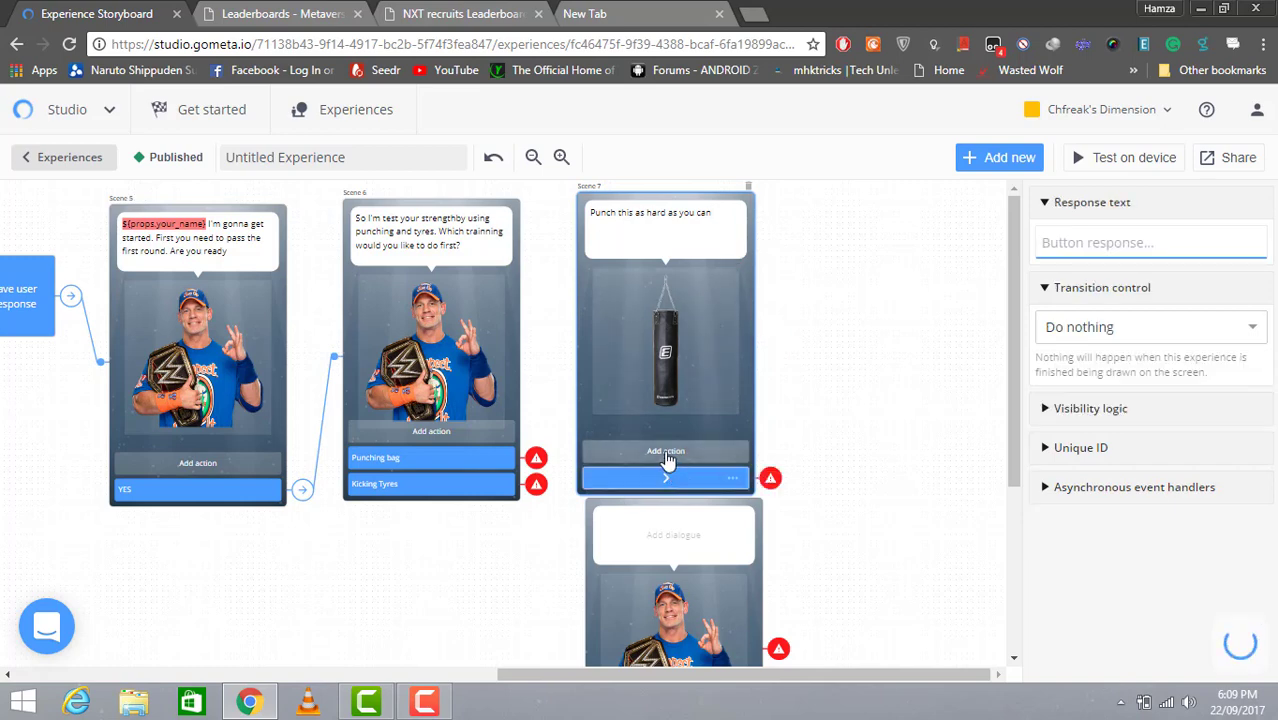
click(667, 454)
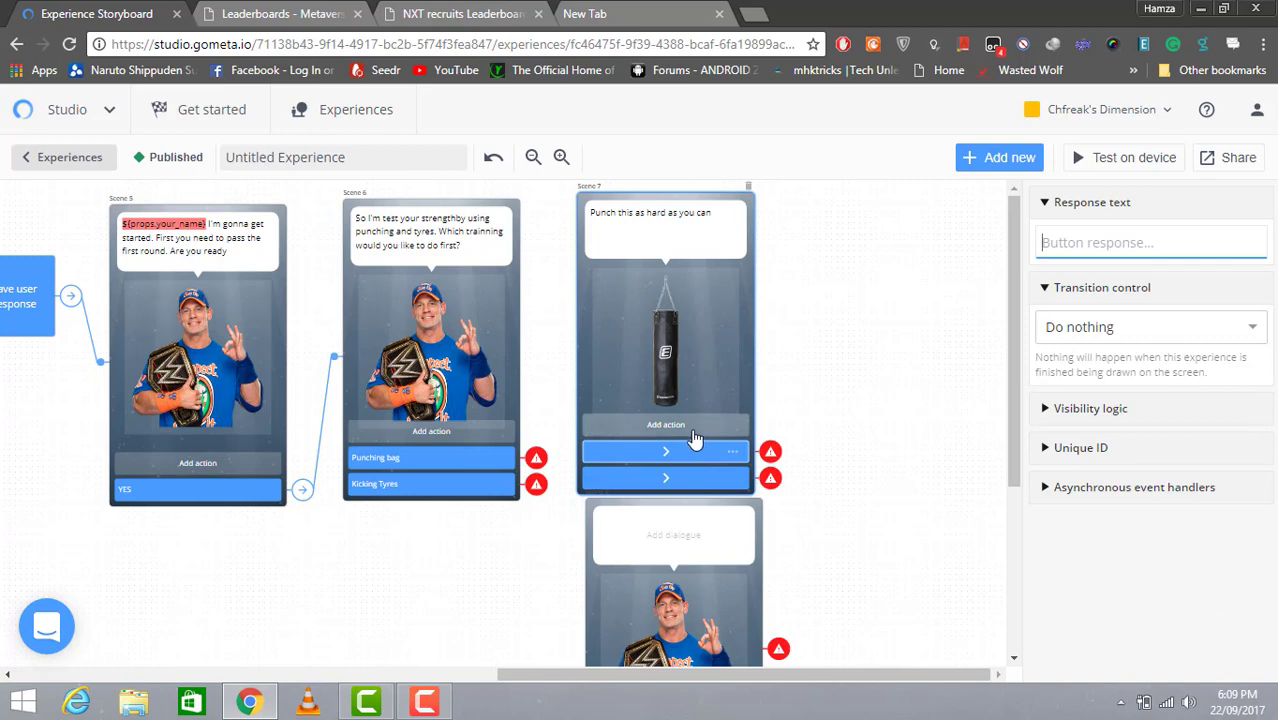
click(666, 428)
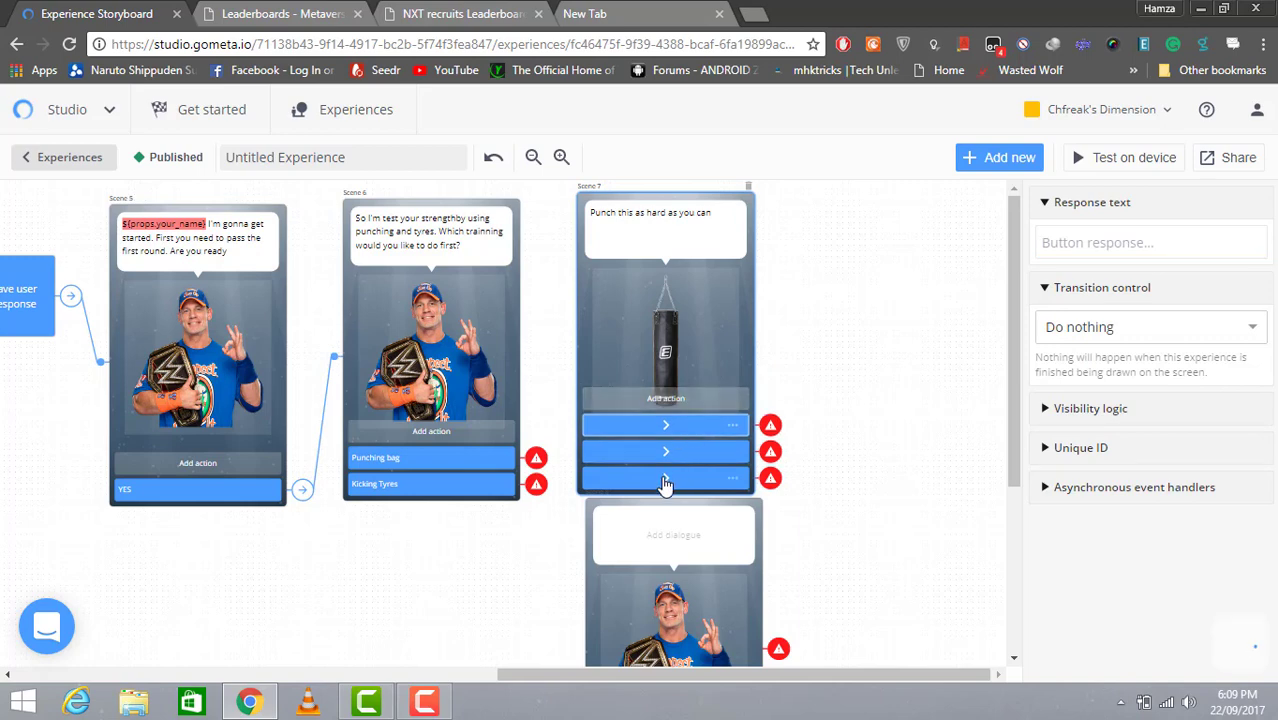
Step: Label Scene 7's lowest button response "I quit" and the middle one "Punch"
click(665, 484)
click(1167, 244)
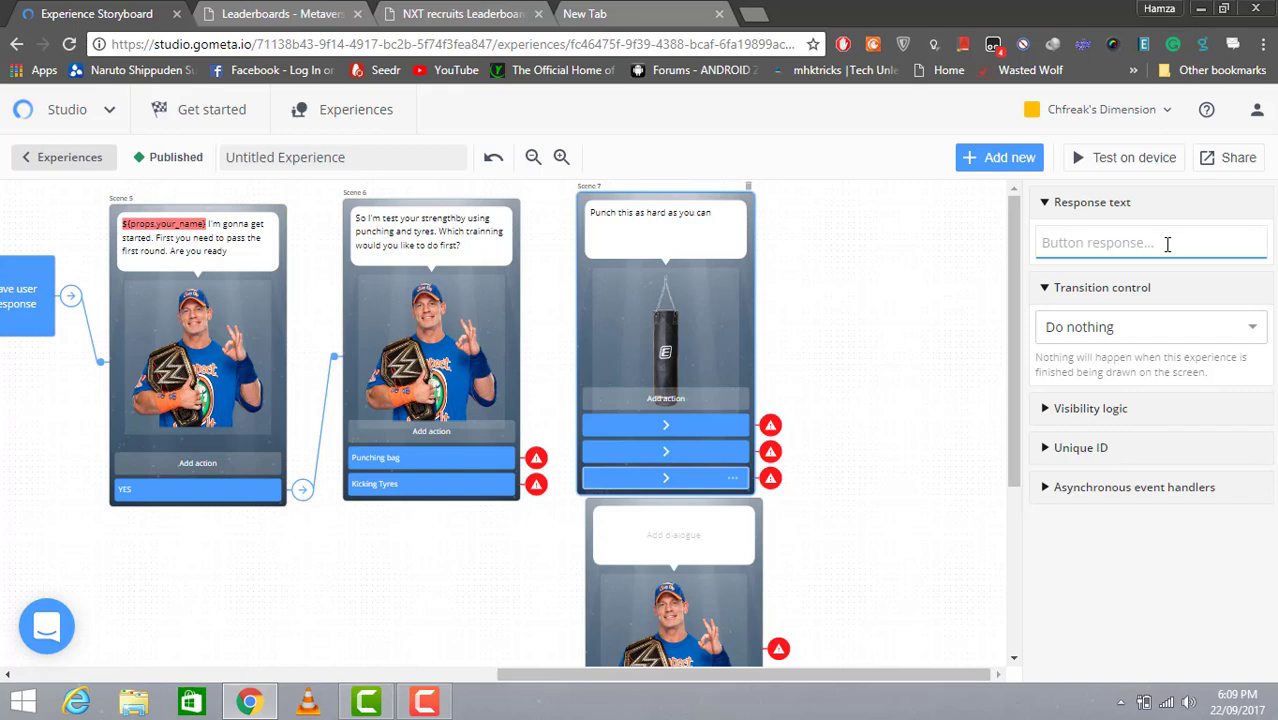
text(I quit)
click(670, 455)
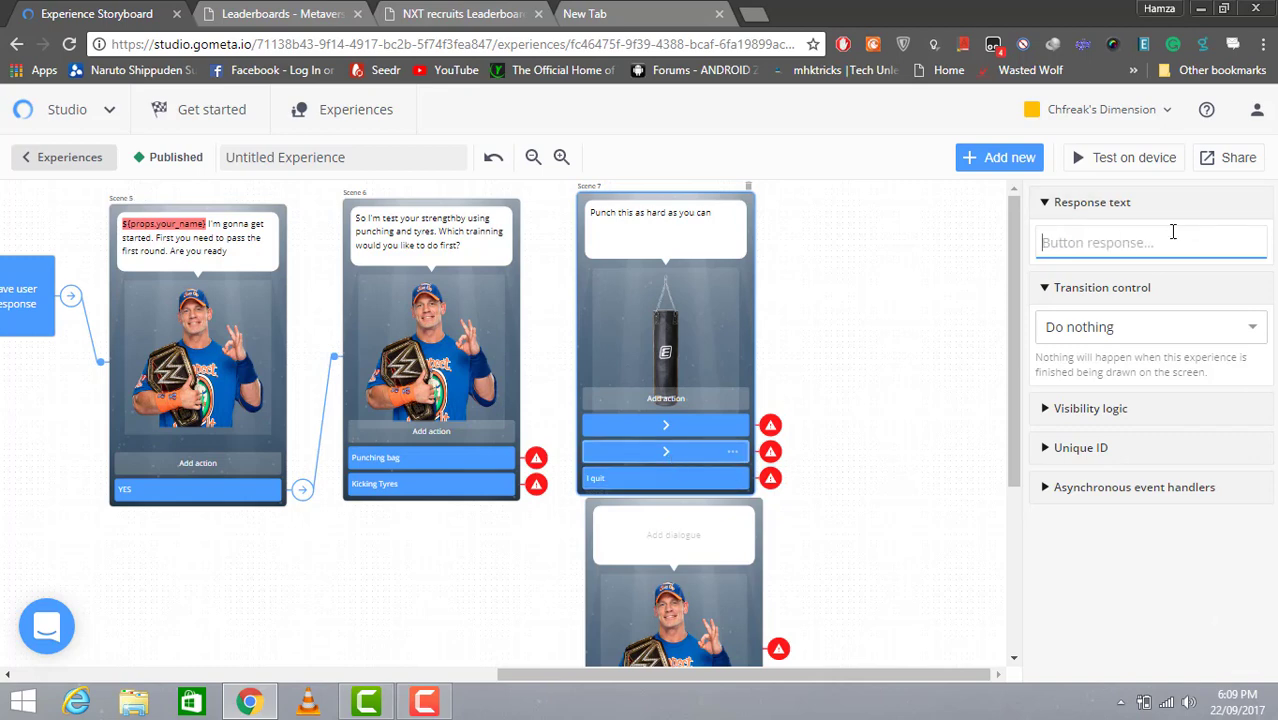
text(Punch)
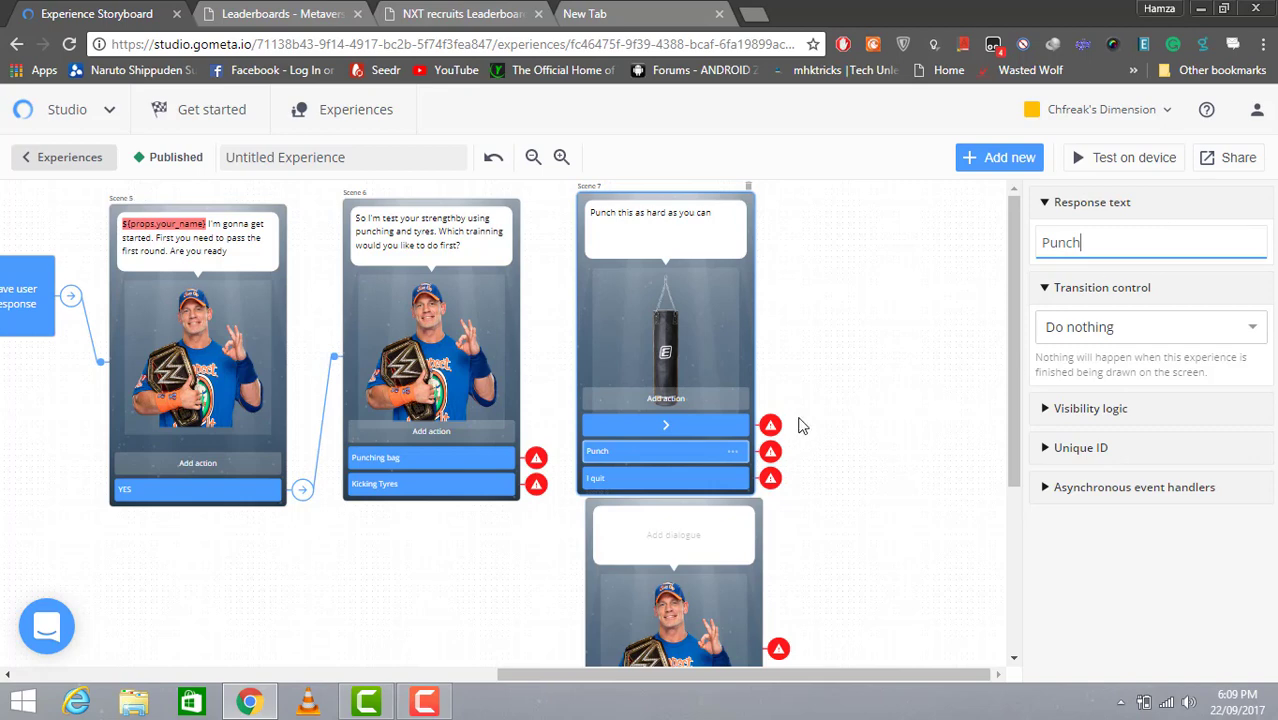
Step: Label Scene 7's uppermost button response "I'll like to kick tyres"
click(707, 427)
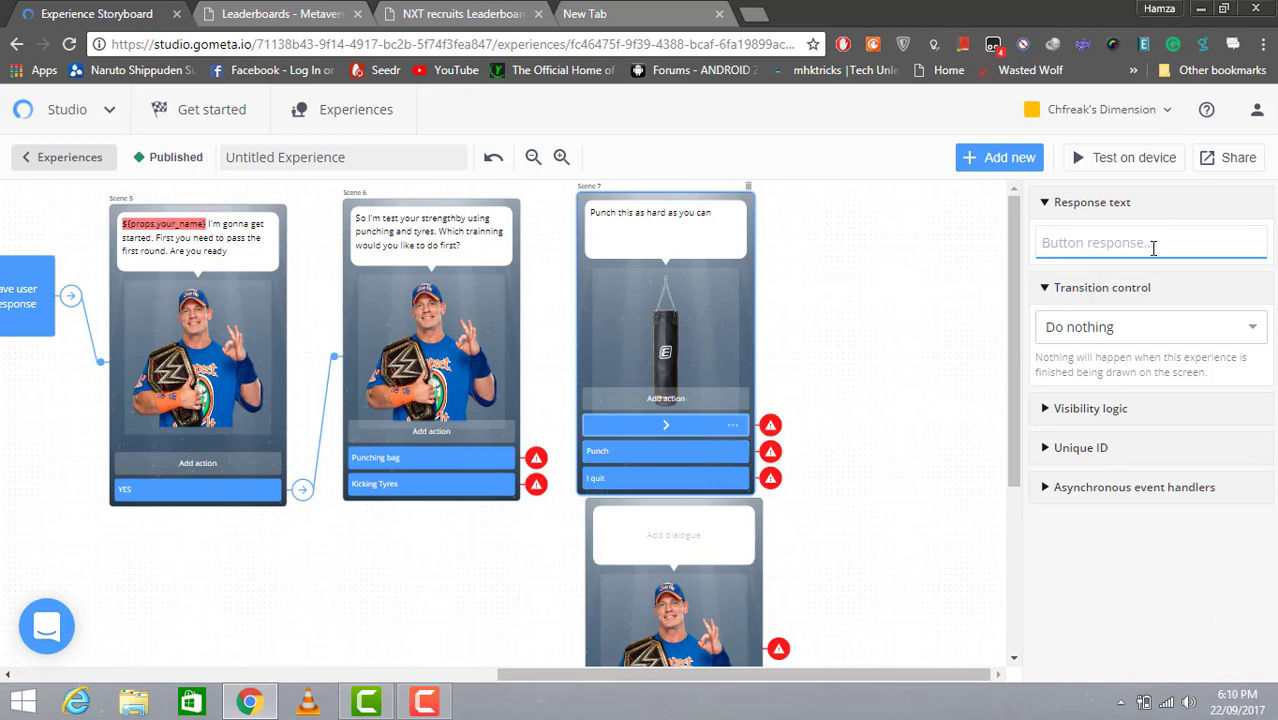
text(I)
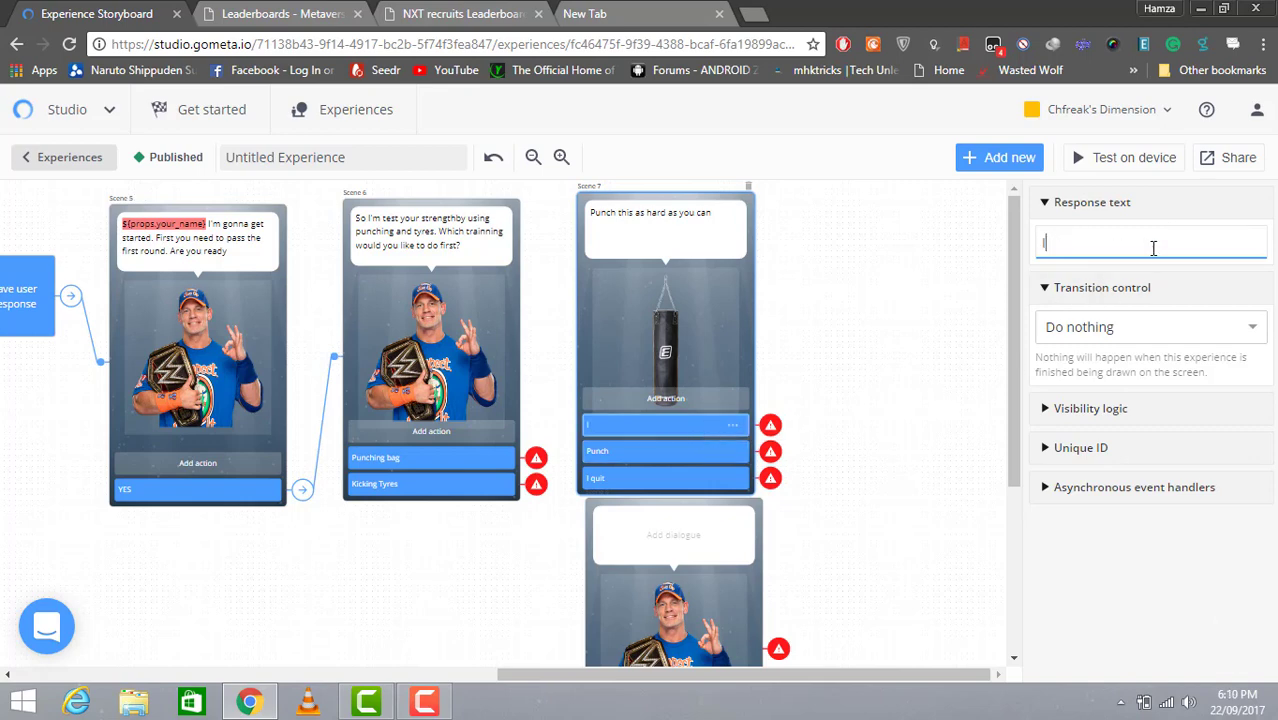
key(BackSpace)
text(I'll like to ki)
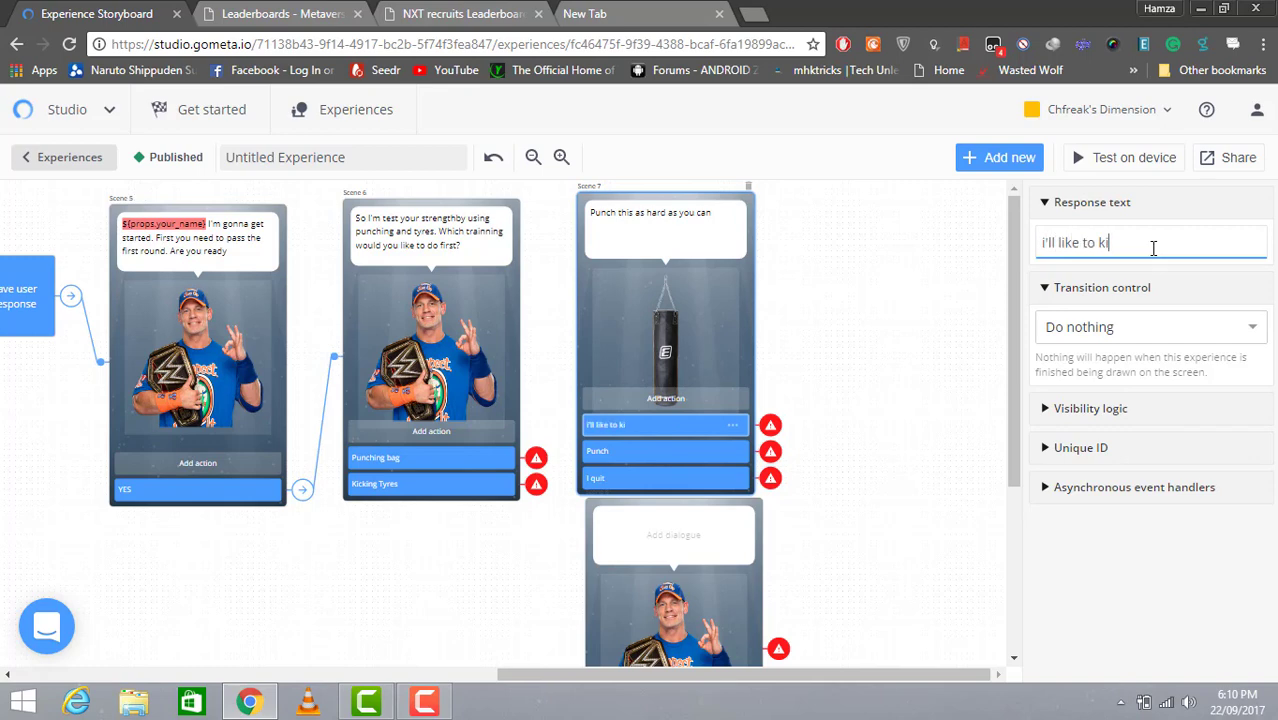
text(ck tyres)
key(BackSpace)
text(s)
Step: Make Scene 6's "Punching bag" response transition to Scene 7
click(536, 470)
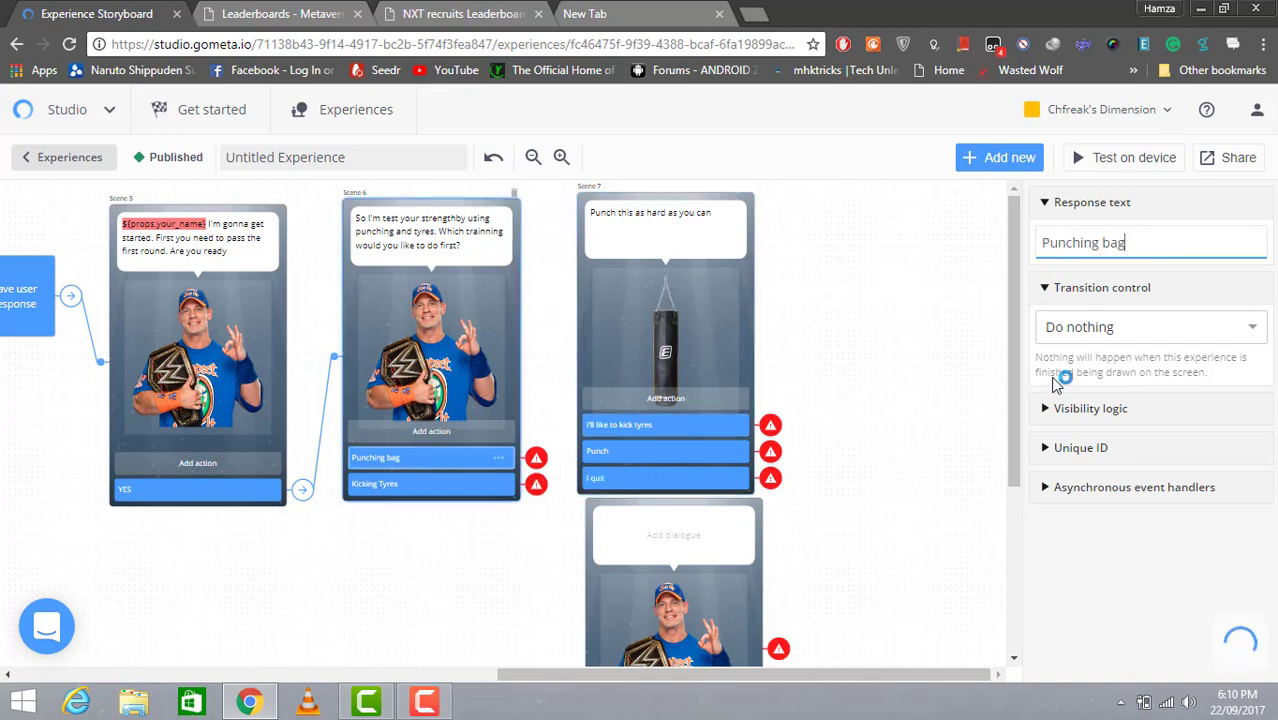
click(1252, 327)
click(1222, 397)
click(1250, 368)
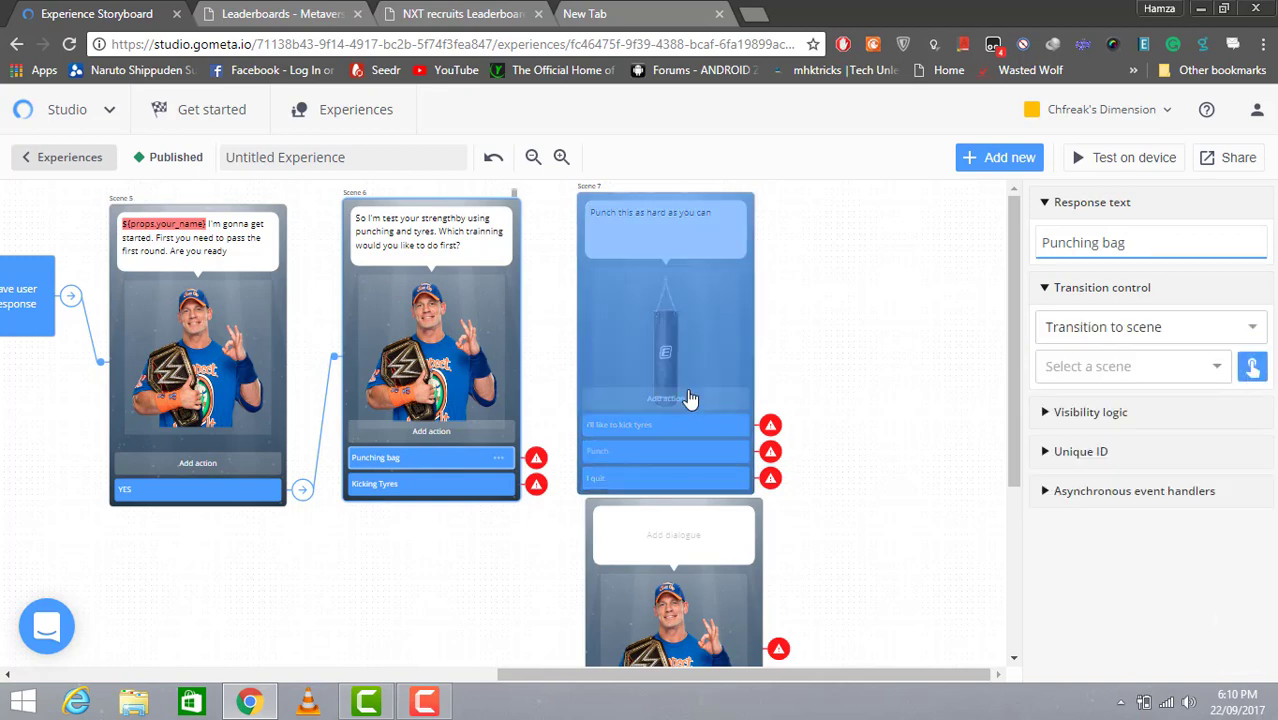
click(637, 355)
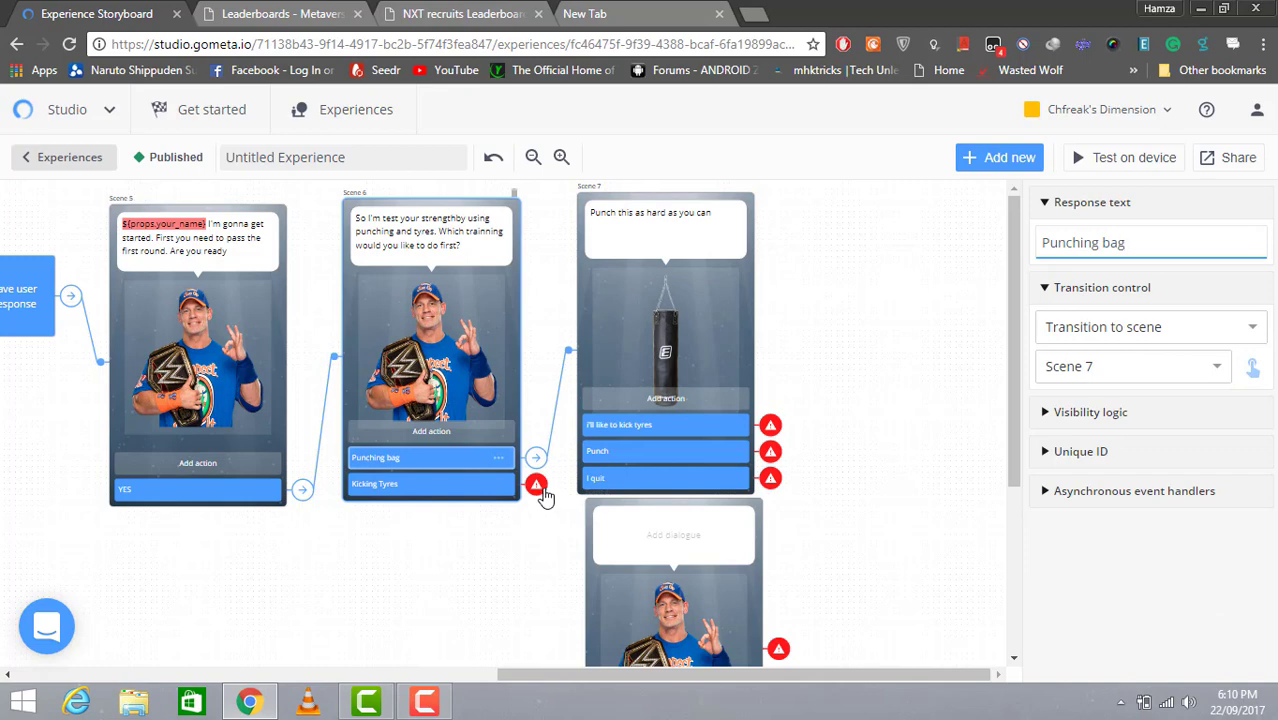
Step: Make Scene 6's "Kicking Tyres" response transition to Scene 8
click(537, 488)
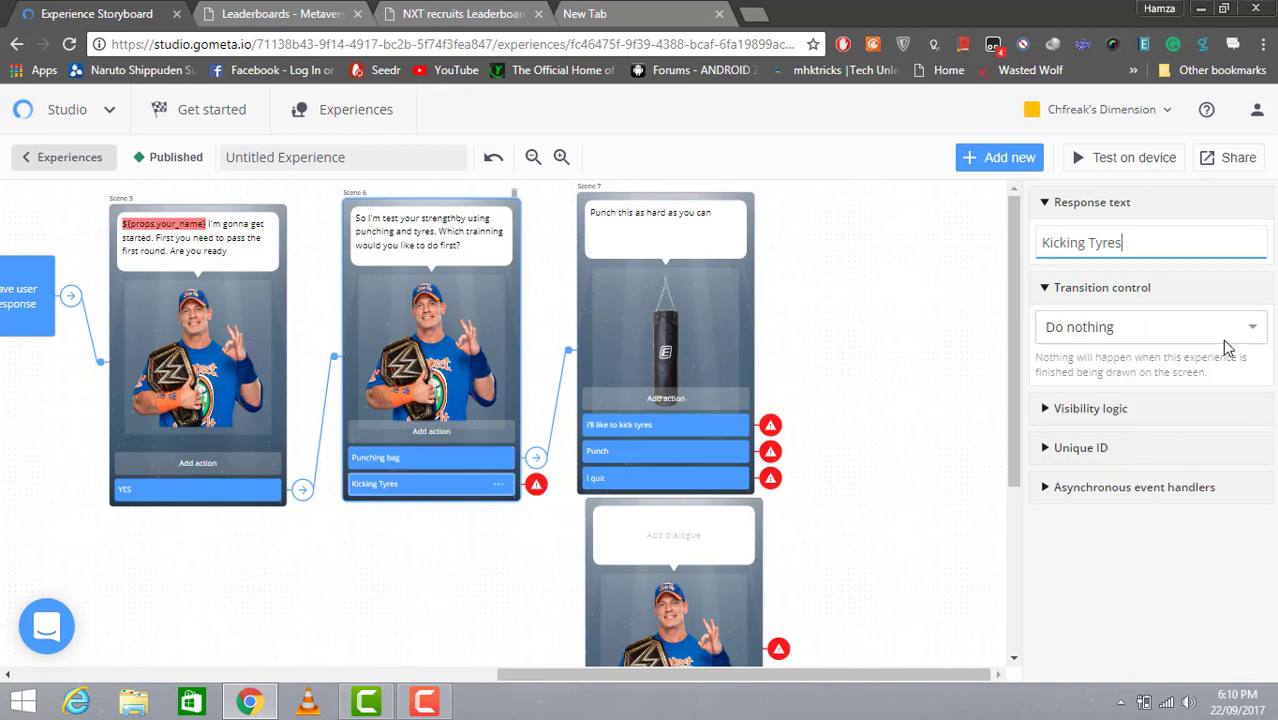
click(1226, 345)
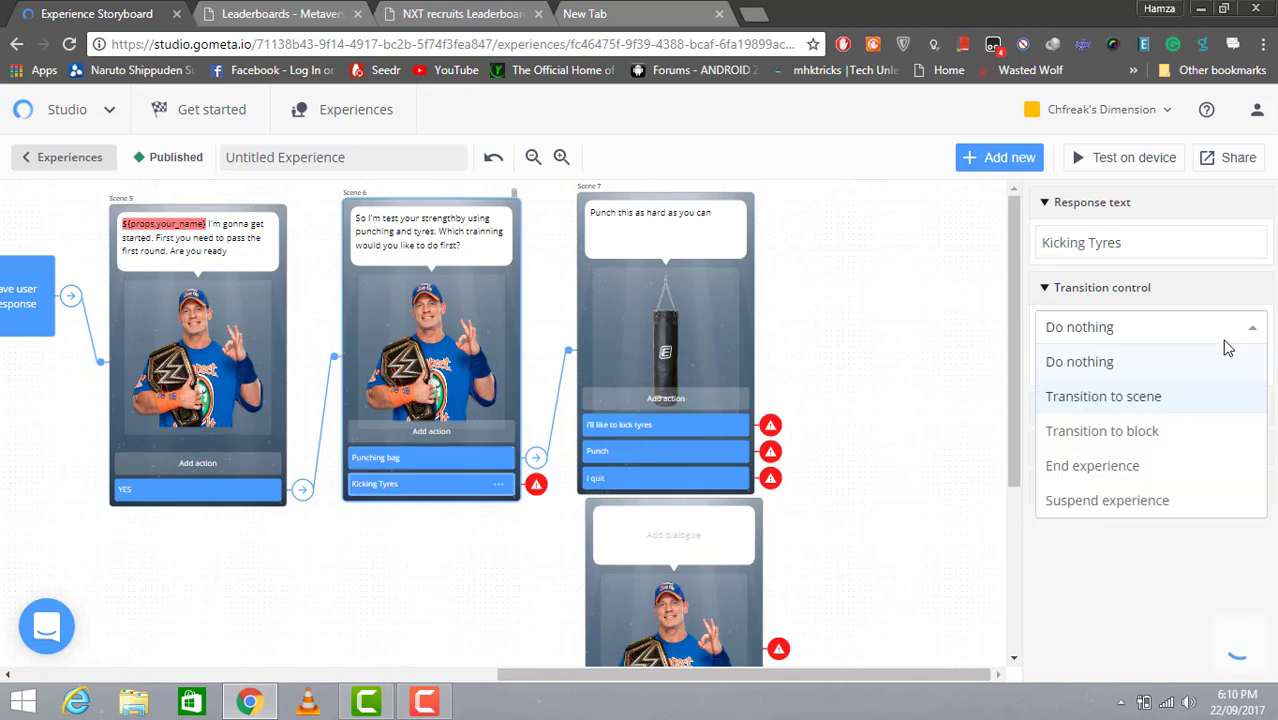
click(1210, 397)
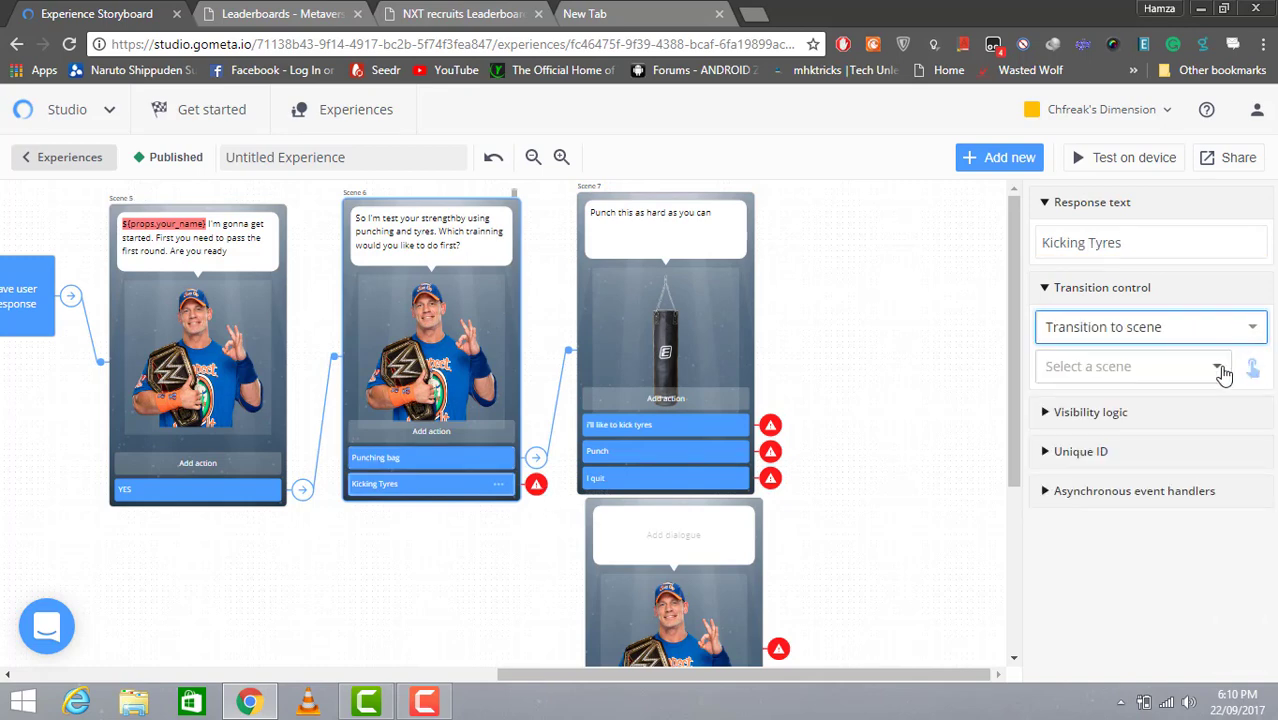
click(1252, 368)
click(732, 570)
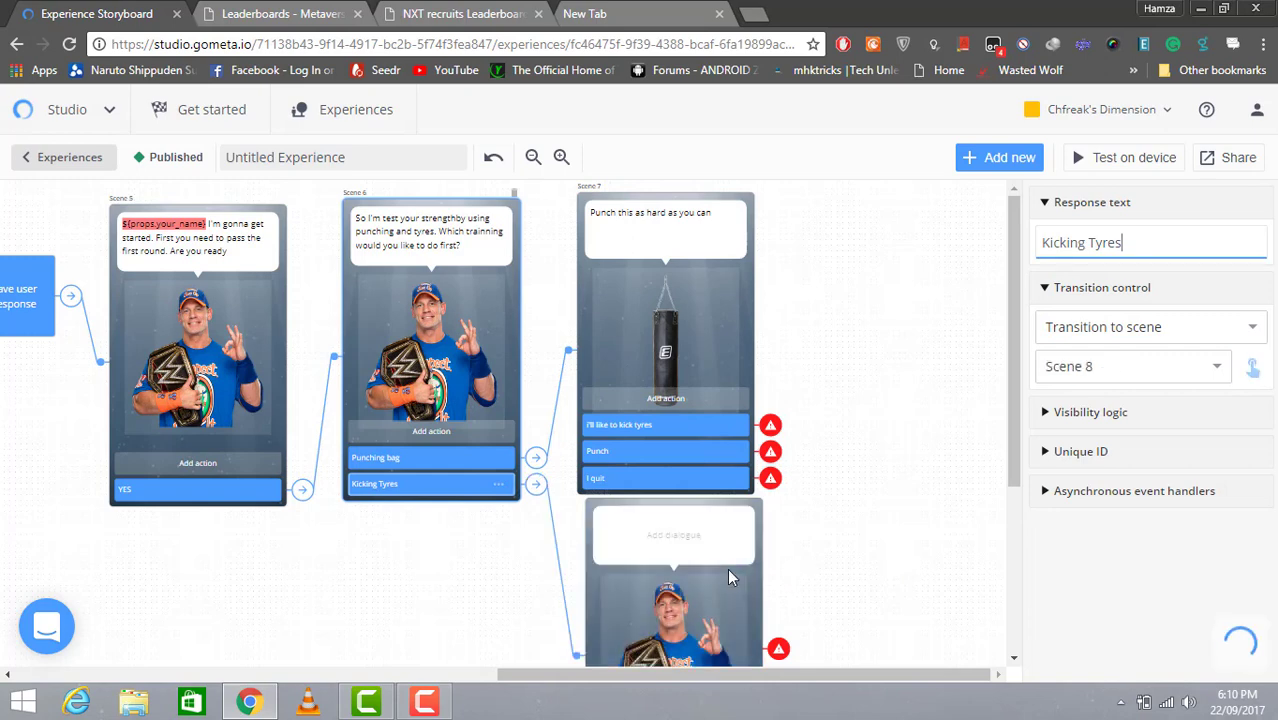
Step: Shift Scene 8 slightly lower on the storyboard and change its character to Tyres
mouse_move(727, 568)
mouse_down()
mouse_move(711, 581)
mouse_move(727, 585)
mouse_up()
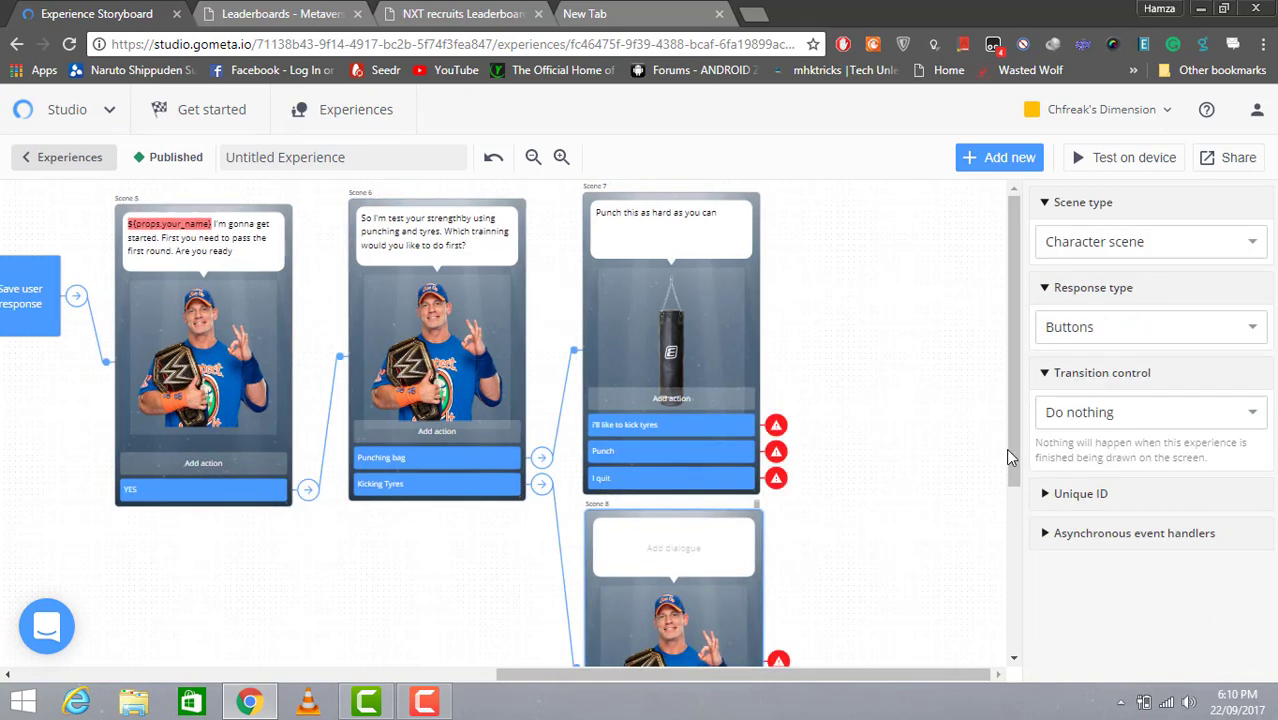
drag(1018, 458, 1014, 556)
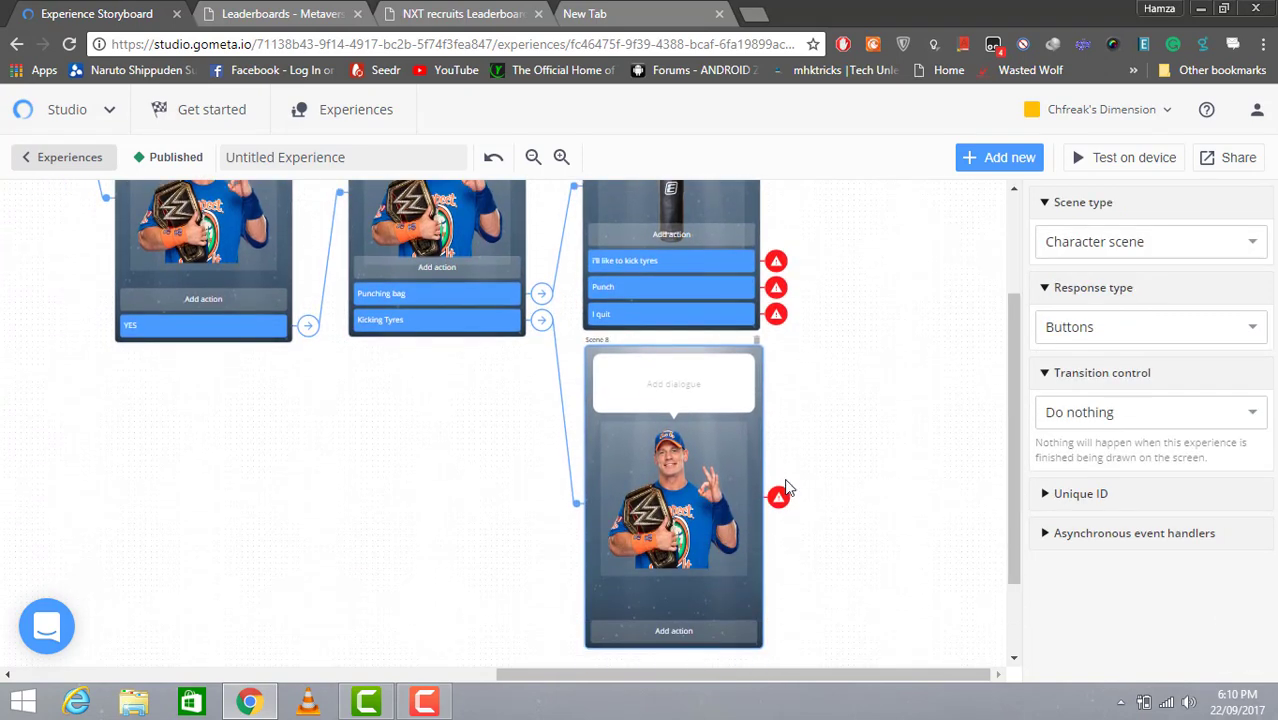
click(640, 374)
click(645, 432)
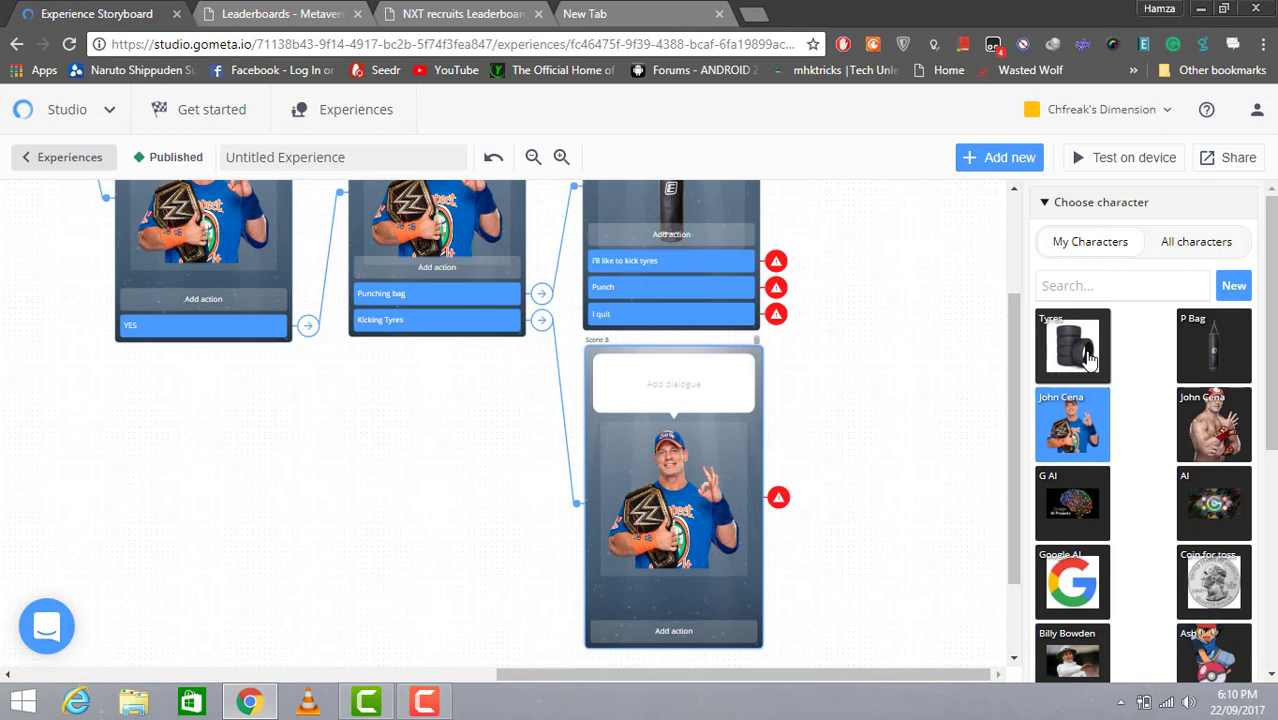
click(1088, 356)
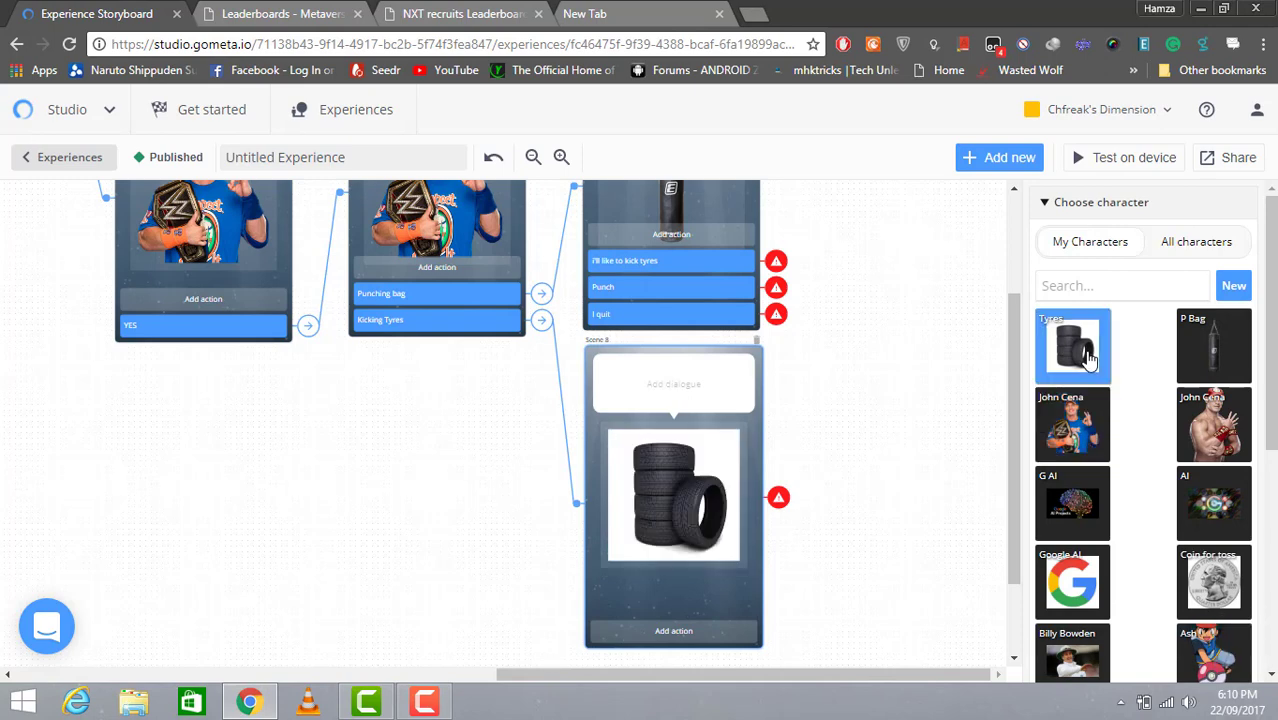
Step: Set Scene 8's dialogue to "Kick as hard as you can"
click(688, 378)
text(Kic)
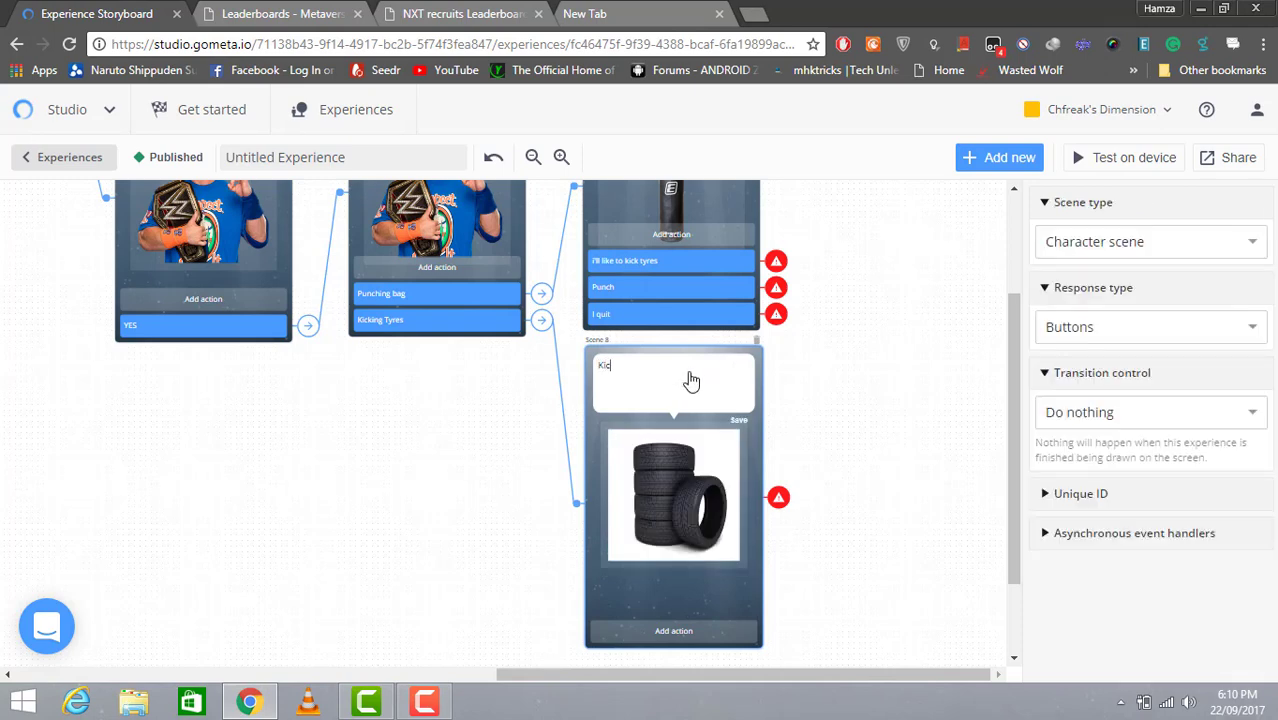
text(k as hard as you can)
Step: Make Scene 7's response about kicking tyres transition to Scene 6
drag(1012, 545, 1014, 452)
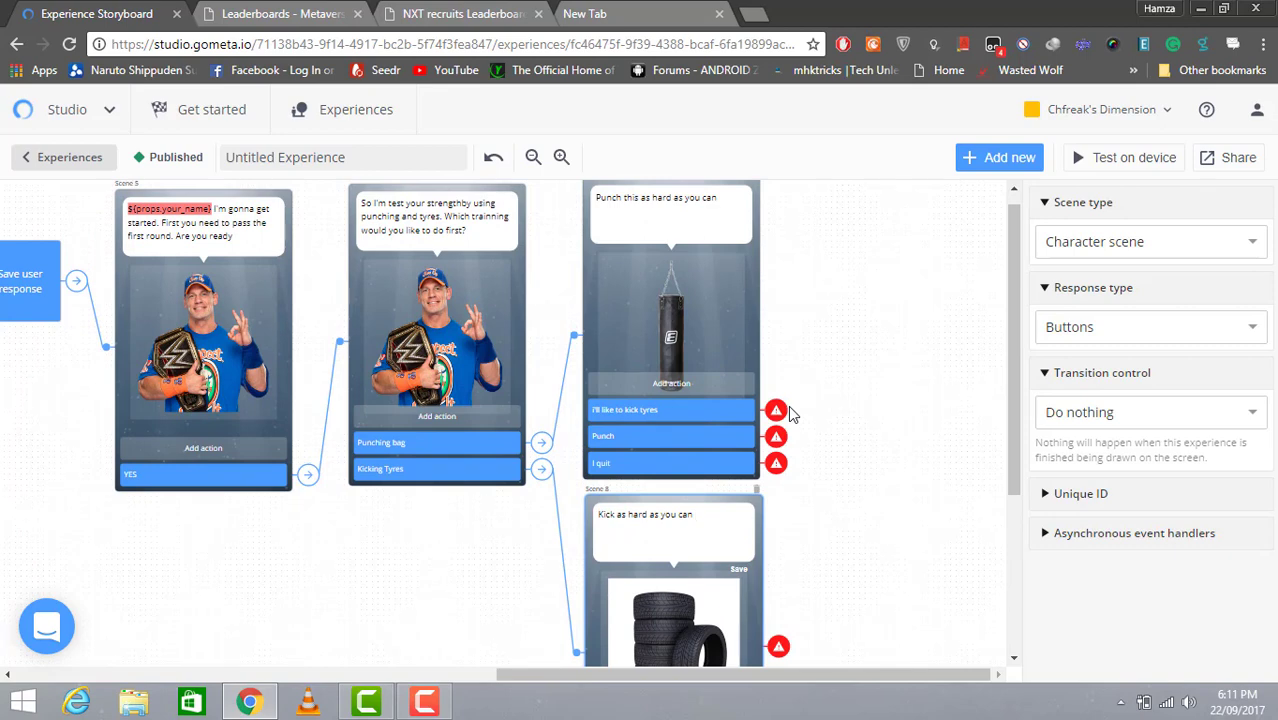
click(779, 413)
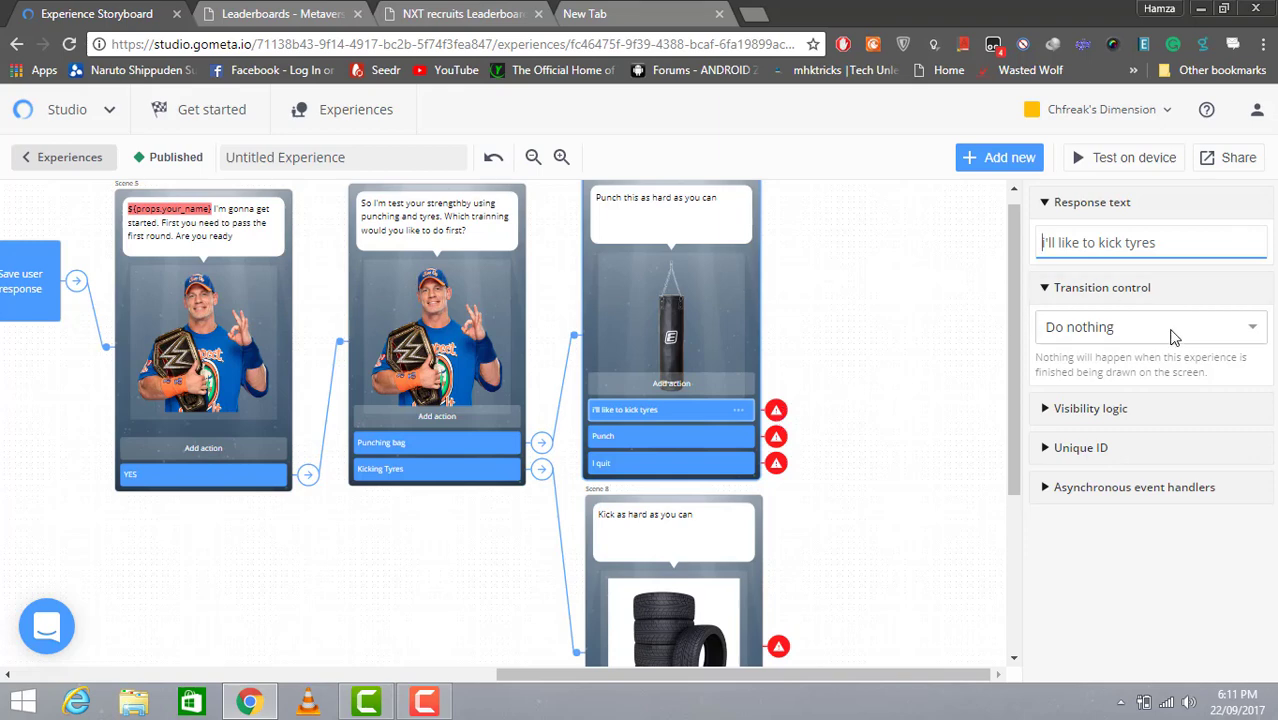
click(1173, 336)
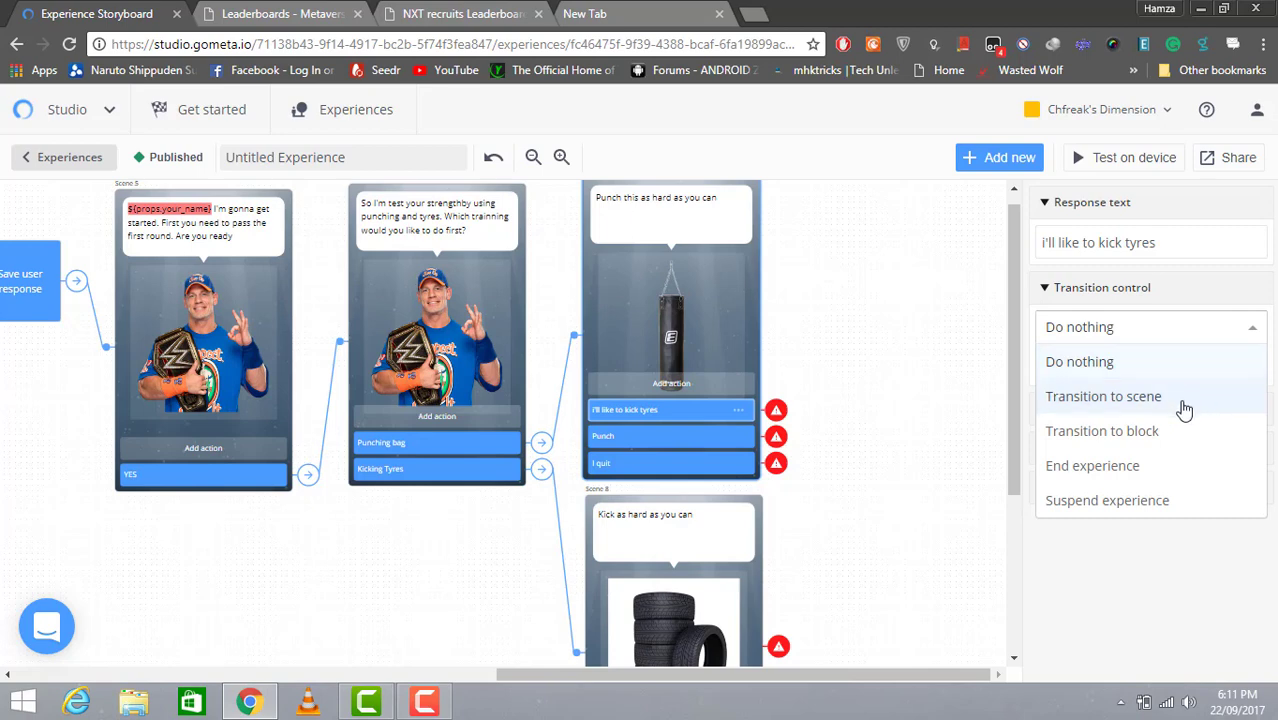
click(1180, 398)
click(1254, 372)
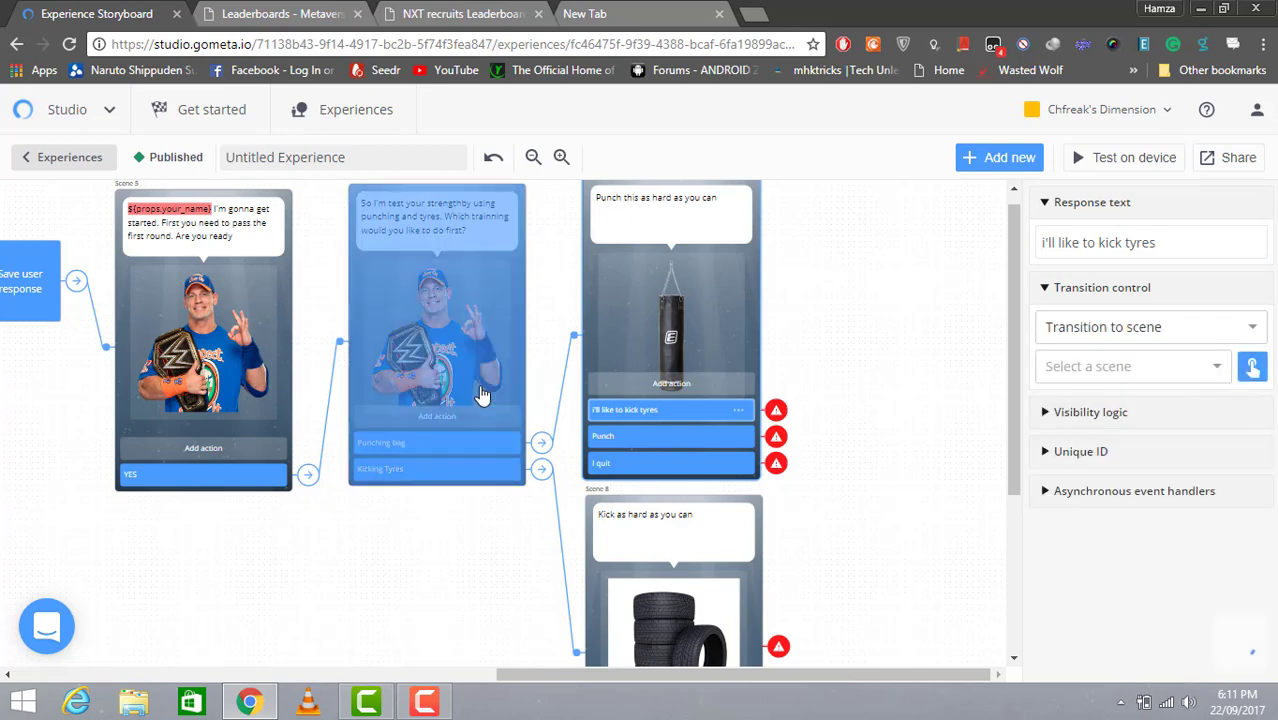
click(481, 395)
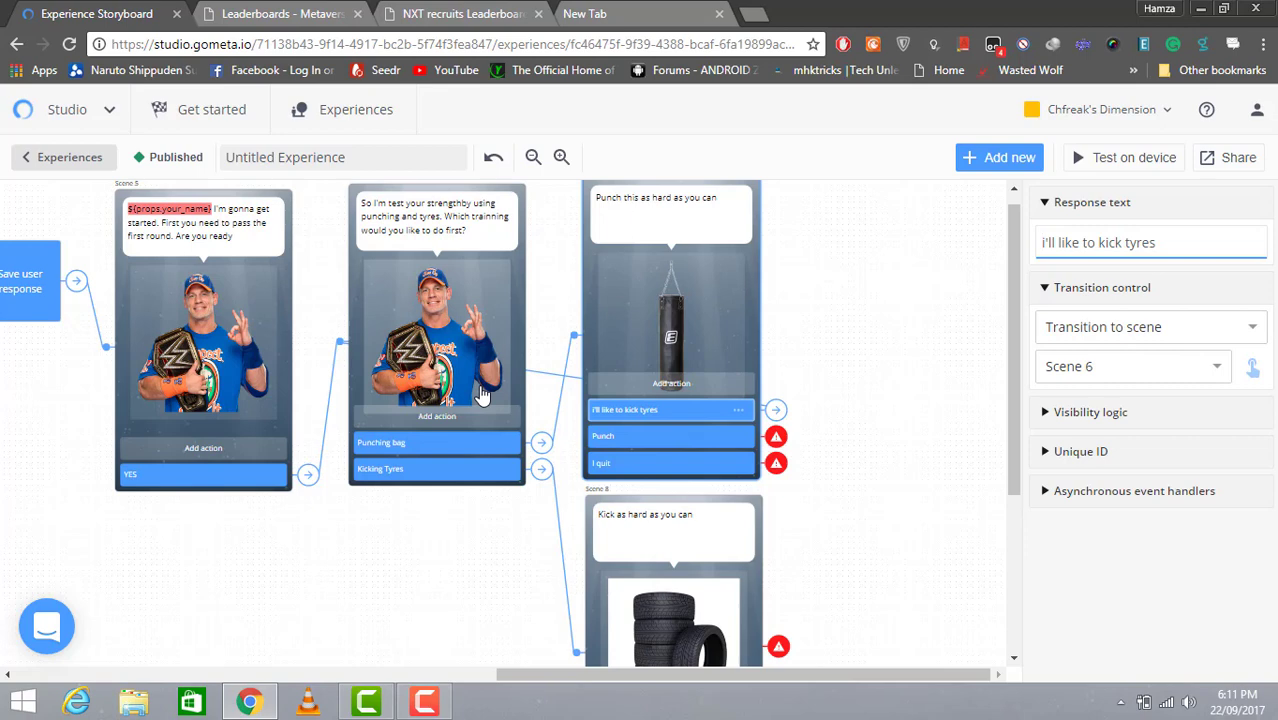
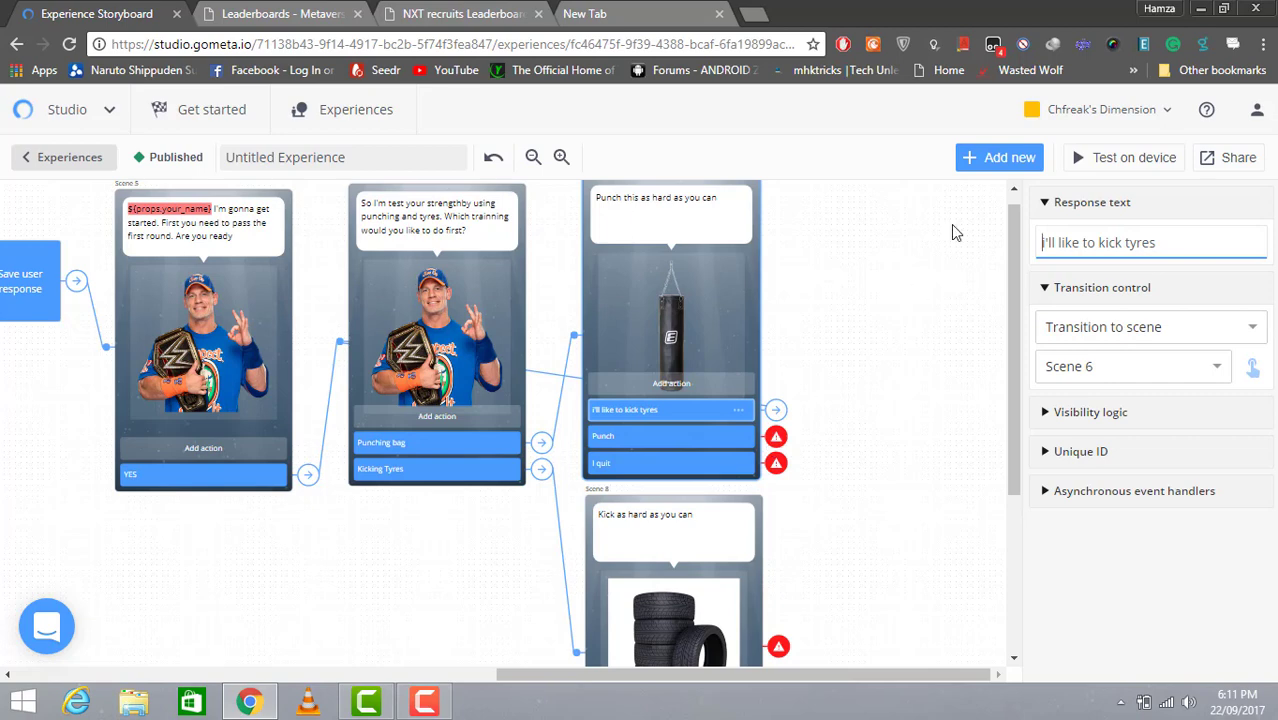
Step: Add an Increment leaderboard block to the storyboard beside Scene 7
click(1017, 157)
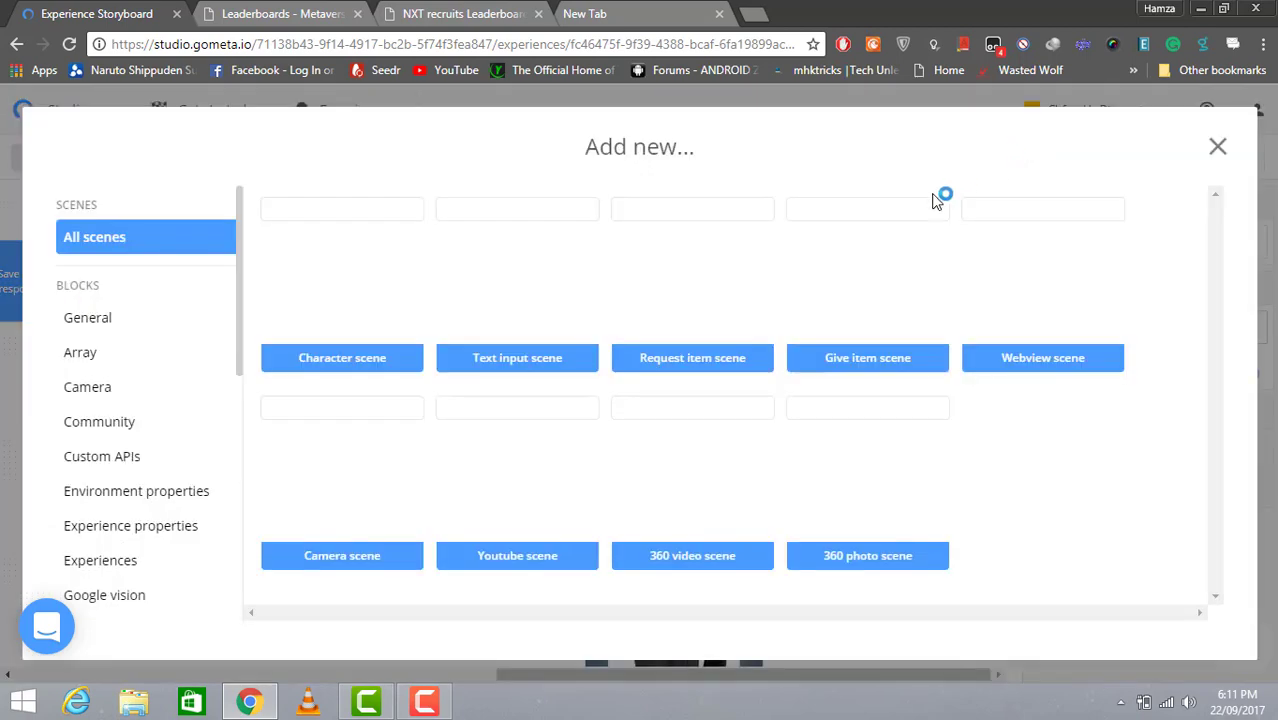
drag(240, 291, 217, 419)
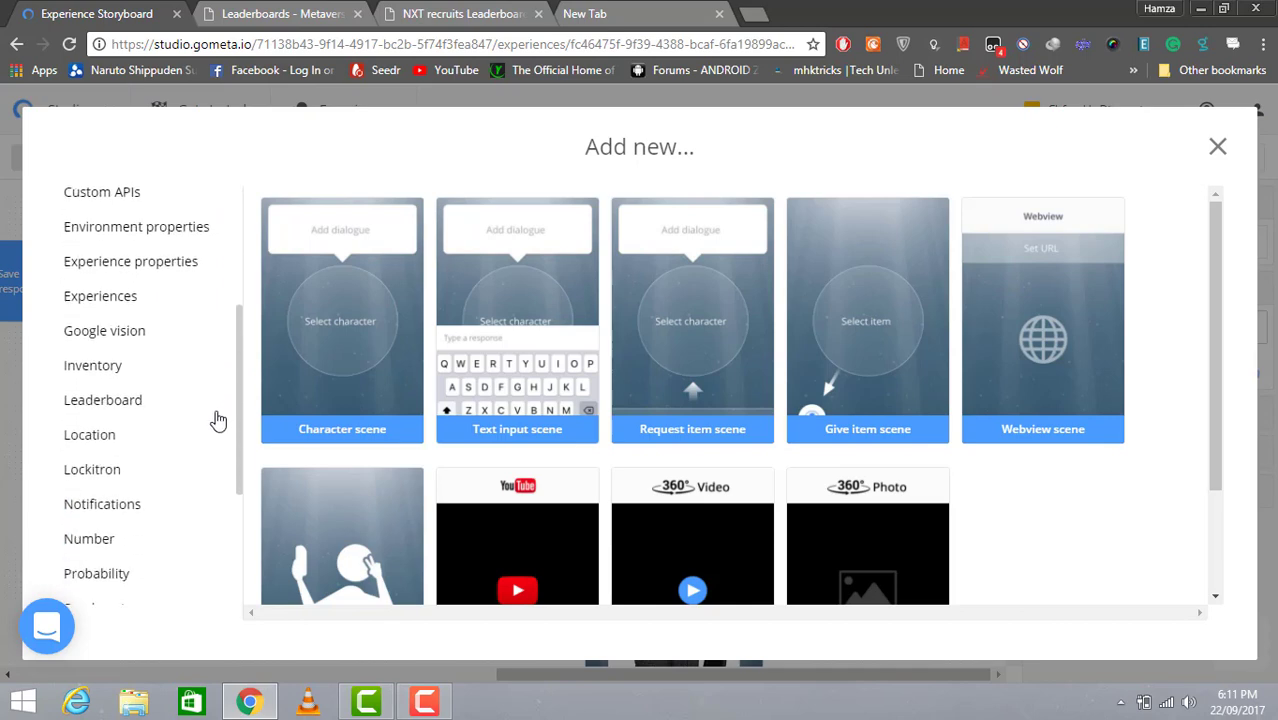
click(146, 410)
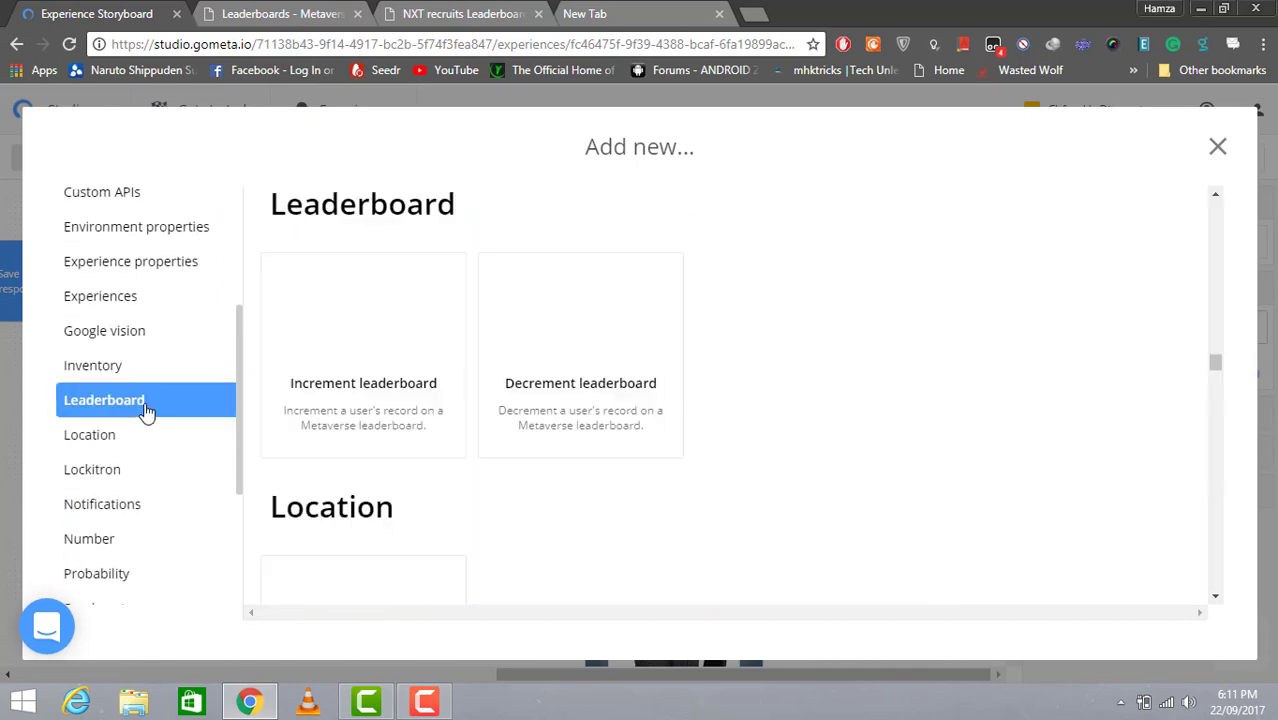
click(393, 314)
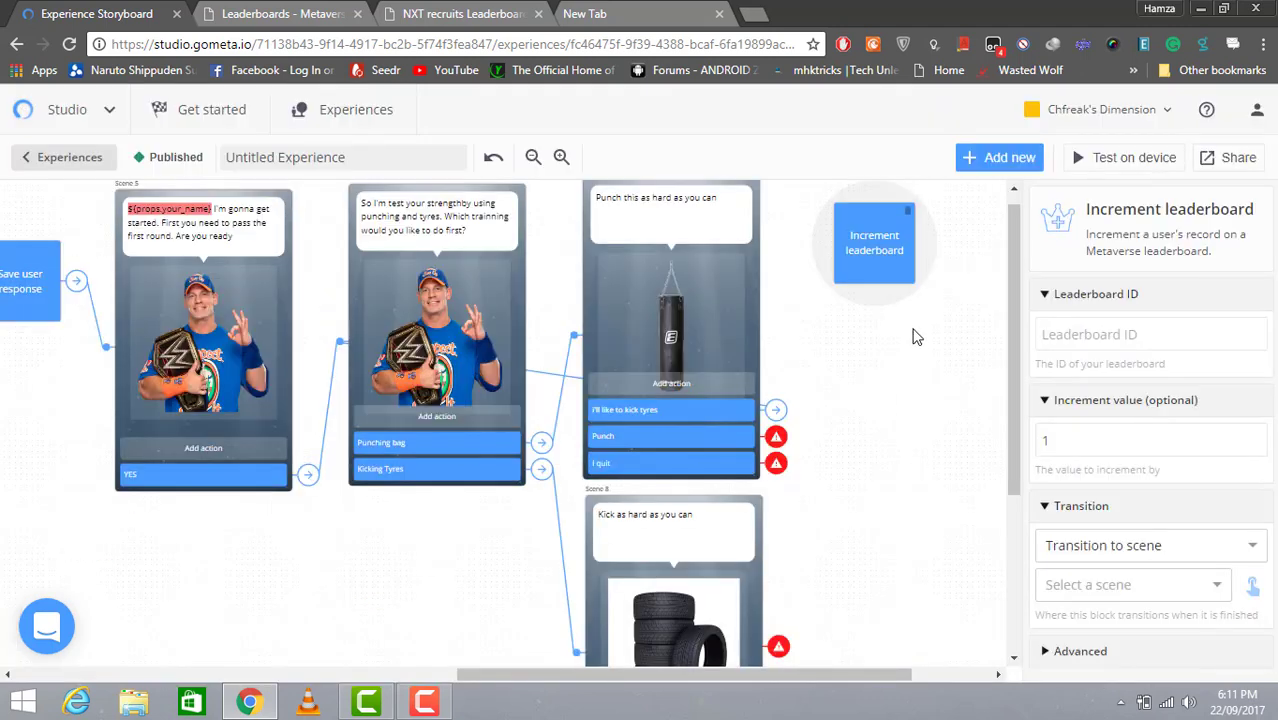
Step: Make Scene 7's "Punch" response transition to the Increment leaderboard block
click(776, 440)
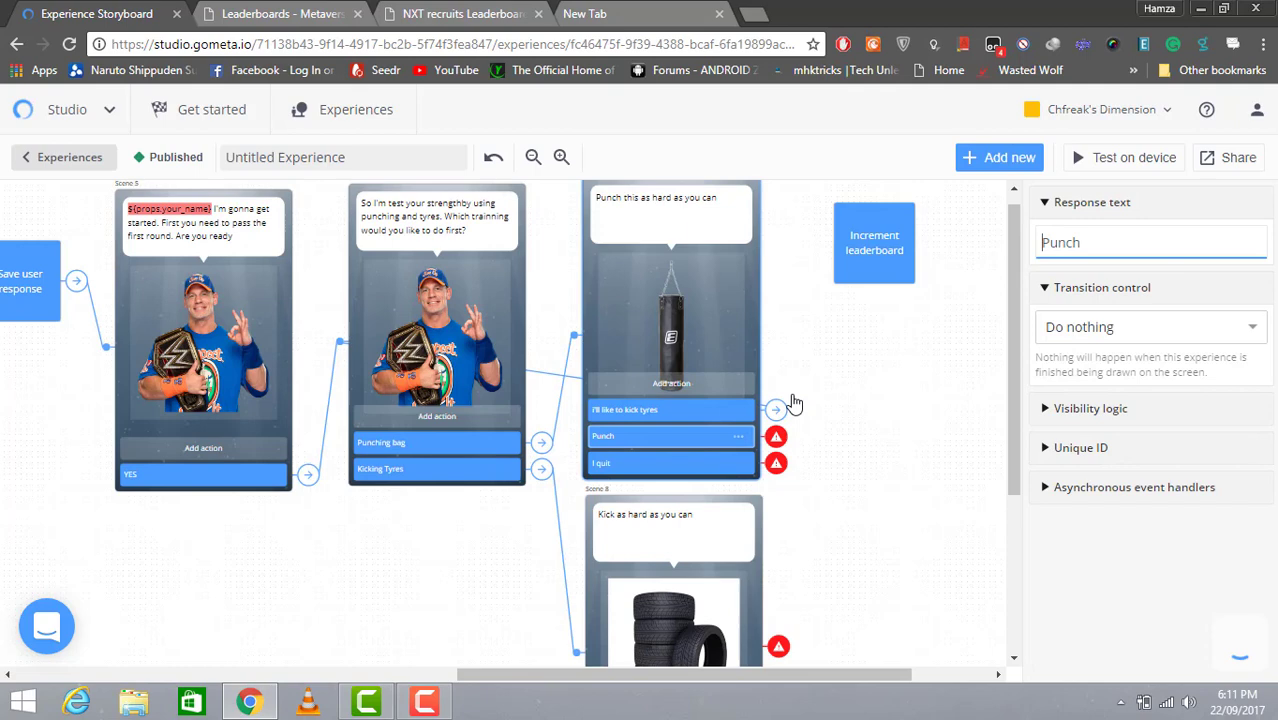
click(876, 248)
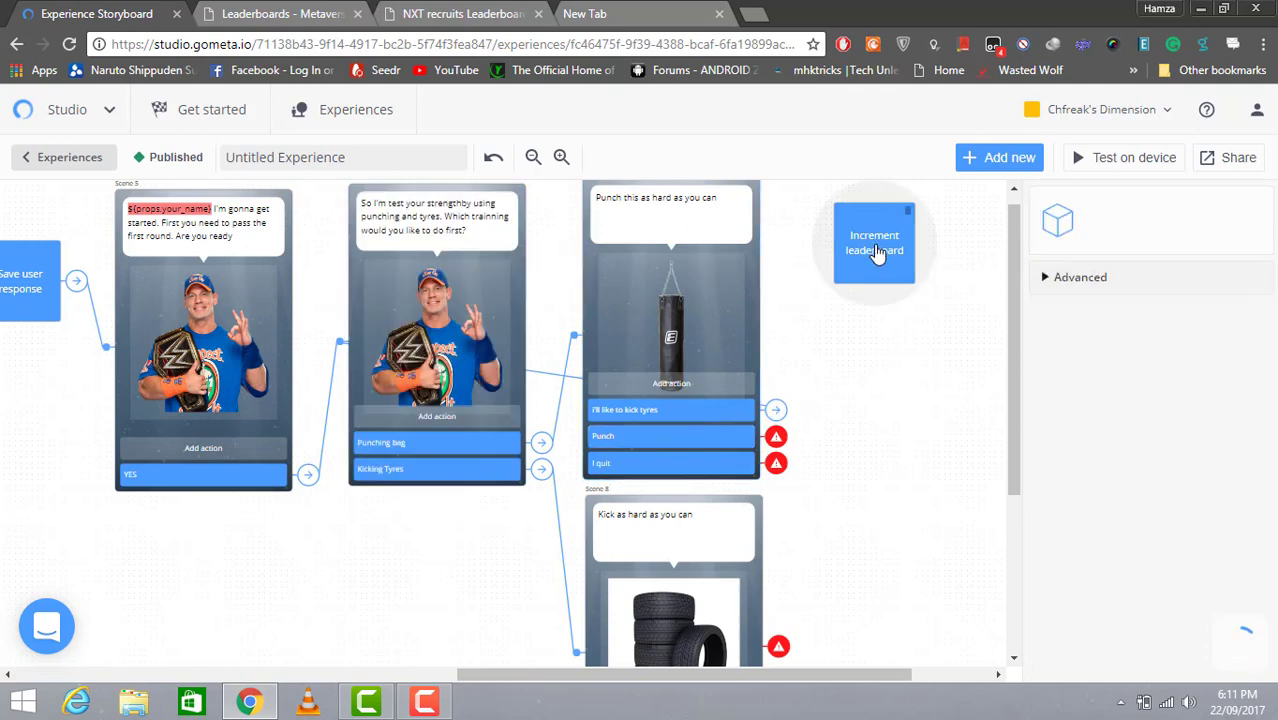
click(780, 443)
click(1253, 338)
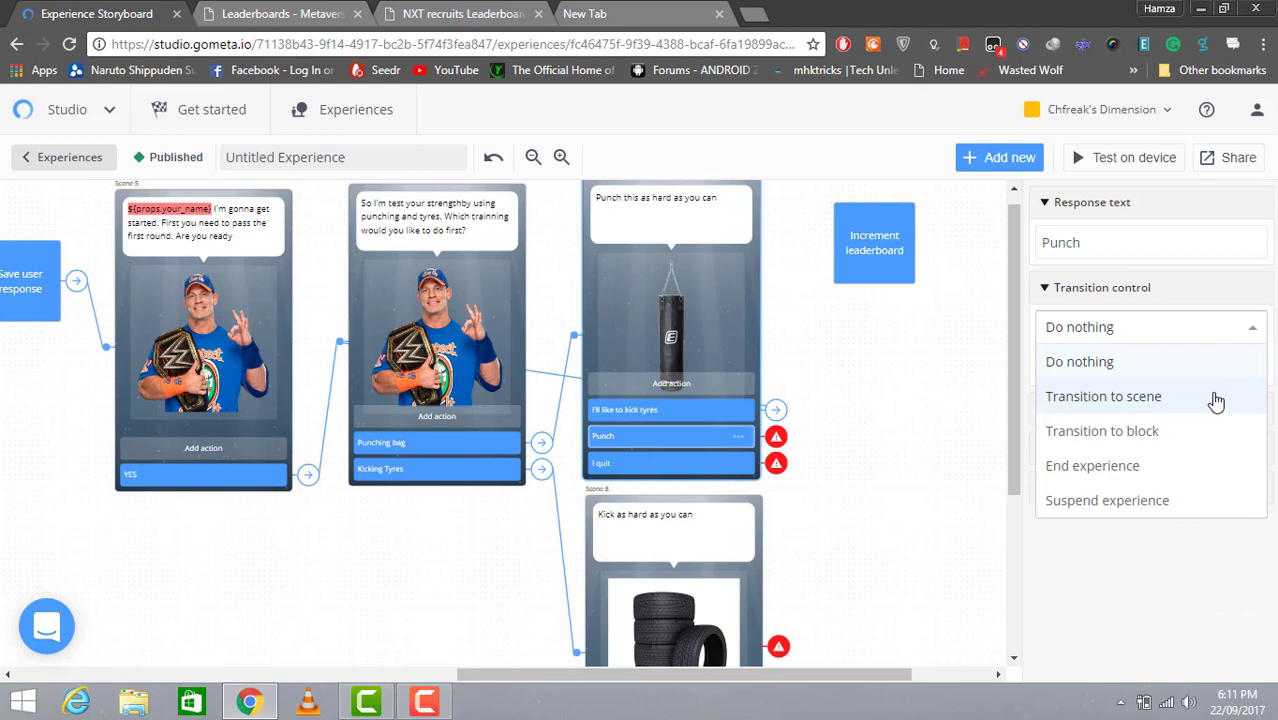
click(1212, 397)
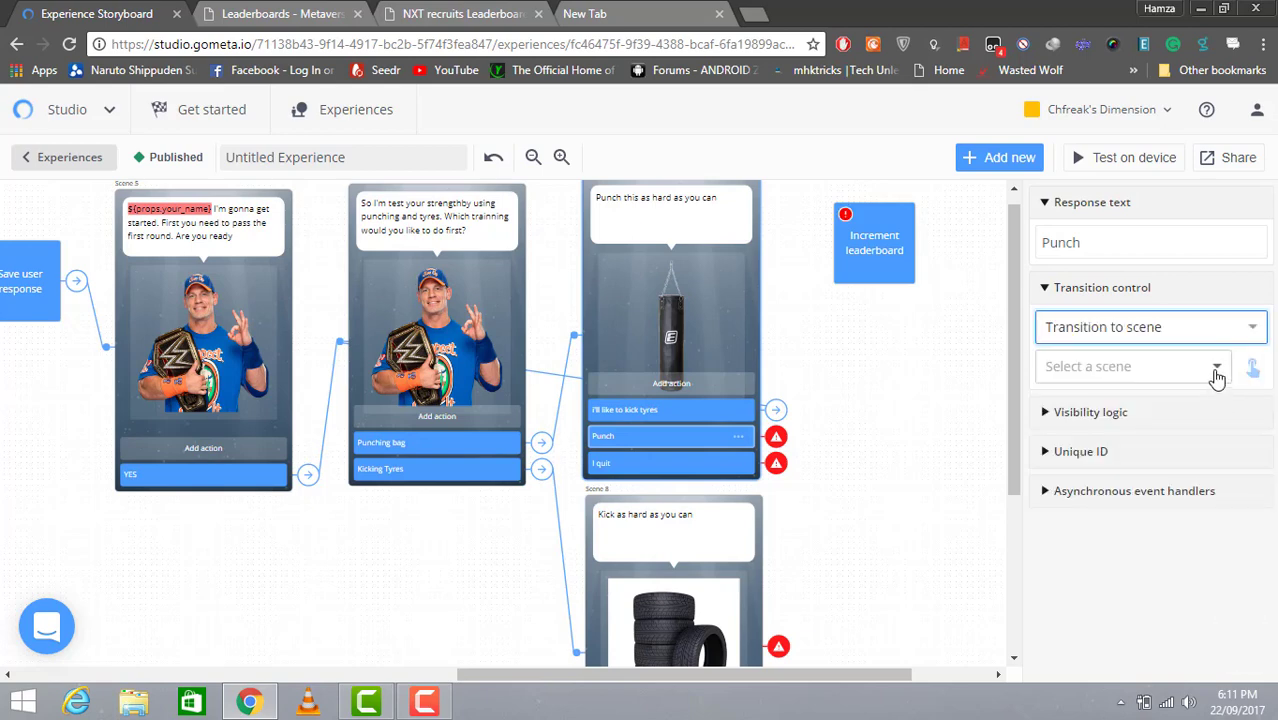
click(1253, 369)
click(870, 262)
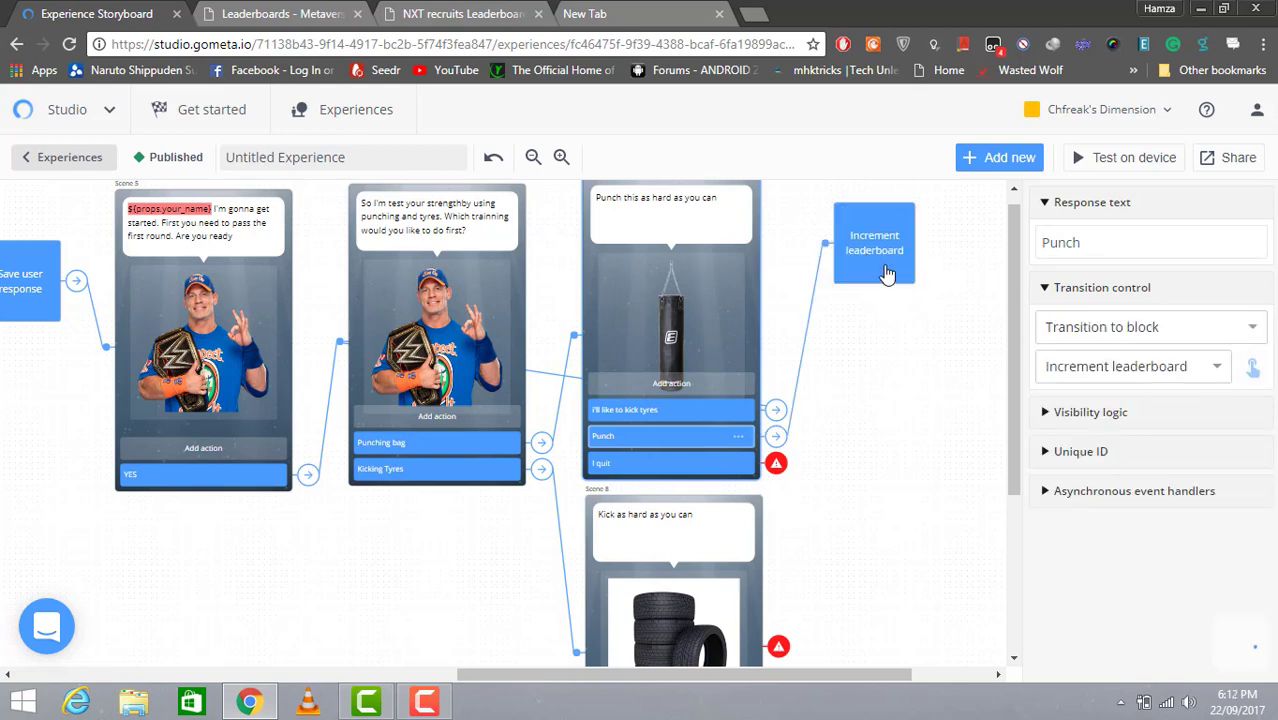
Step: Open the Increment leaderboard block's settings at its Leaderboard ID, and switch to the leaderboards.metaverseapp.io page for creating a leaderboard
click(886, 274)
click(1088, 335)
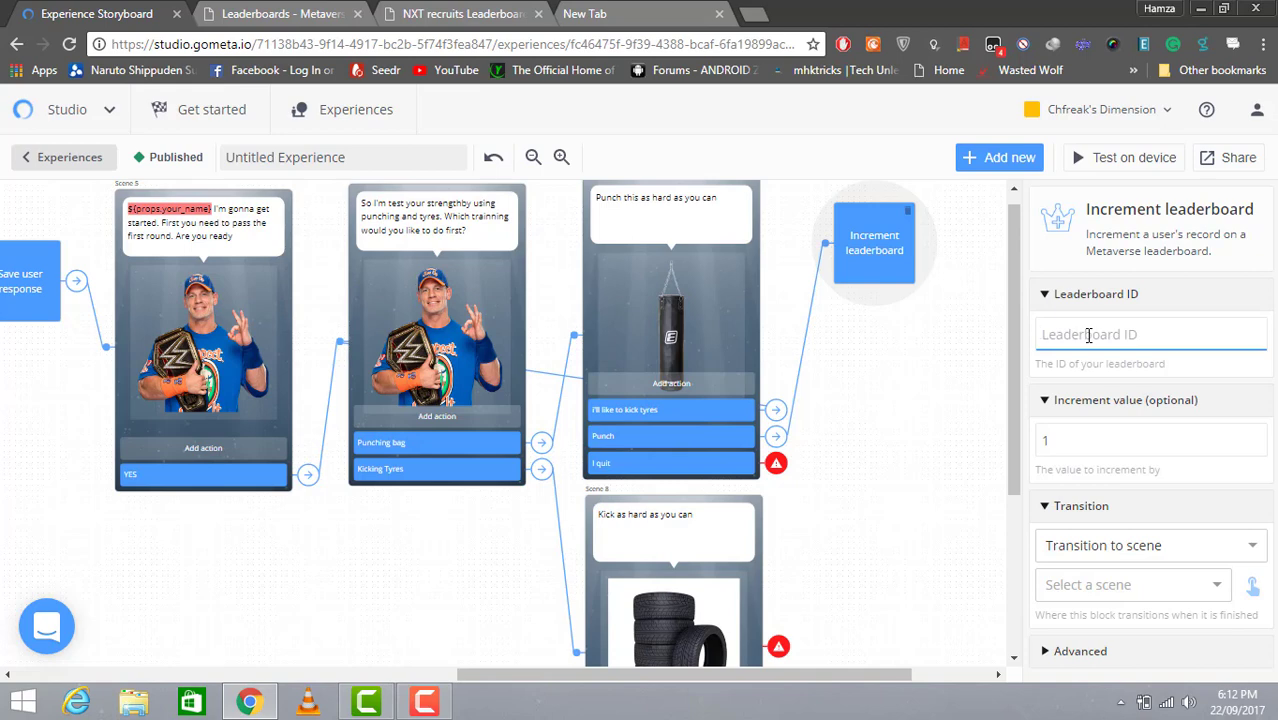
click(350, 10)
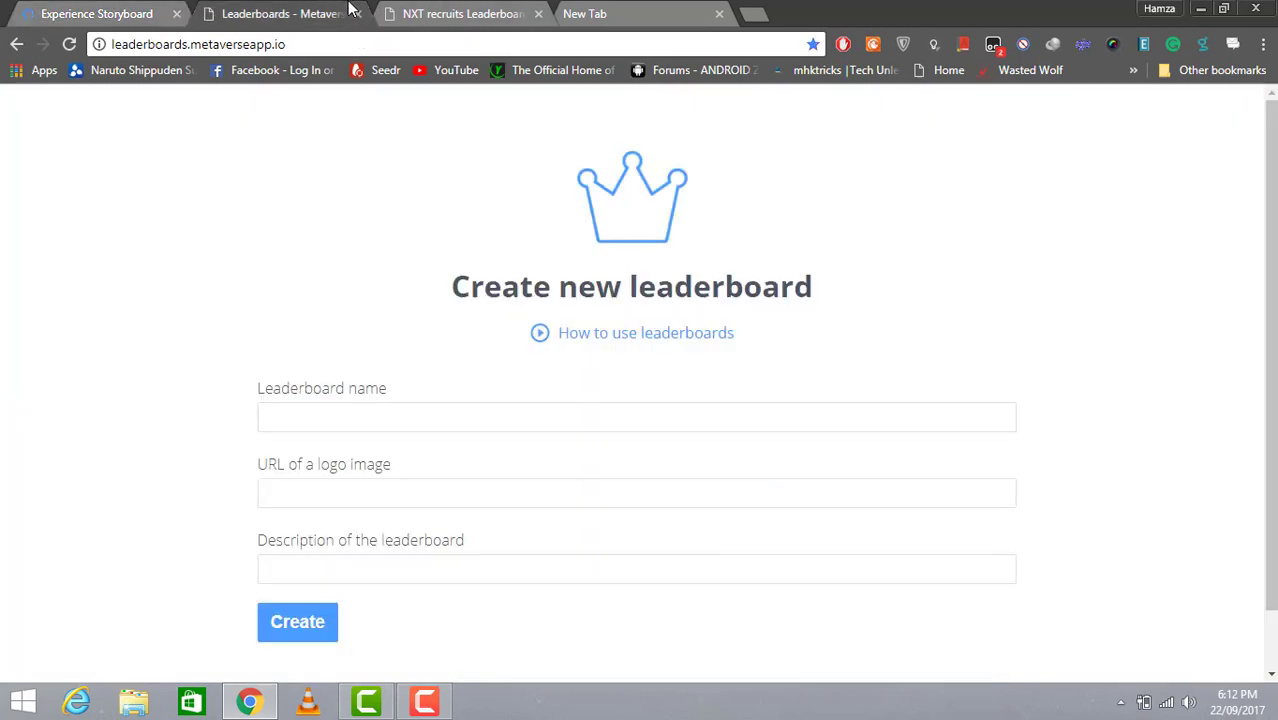
double_click(330, 44)
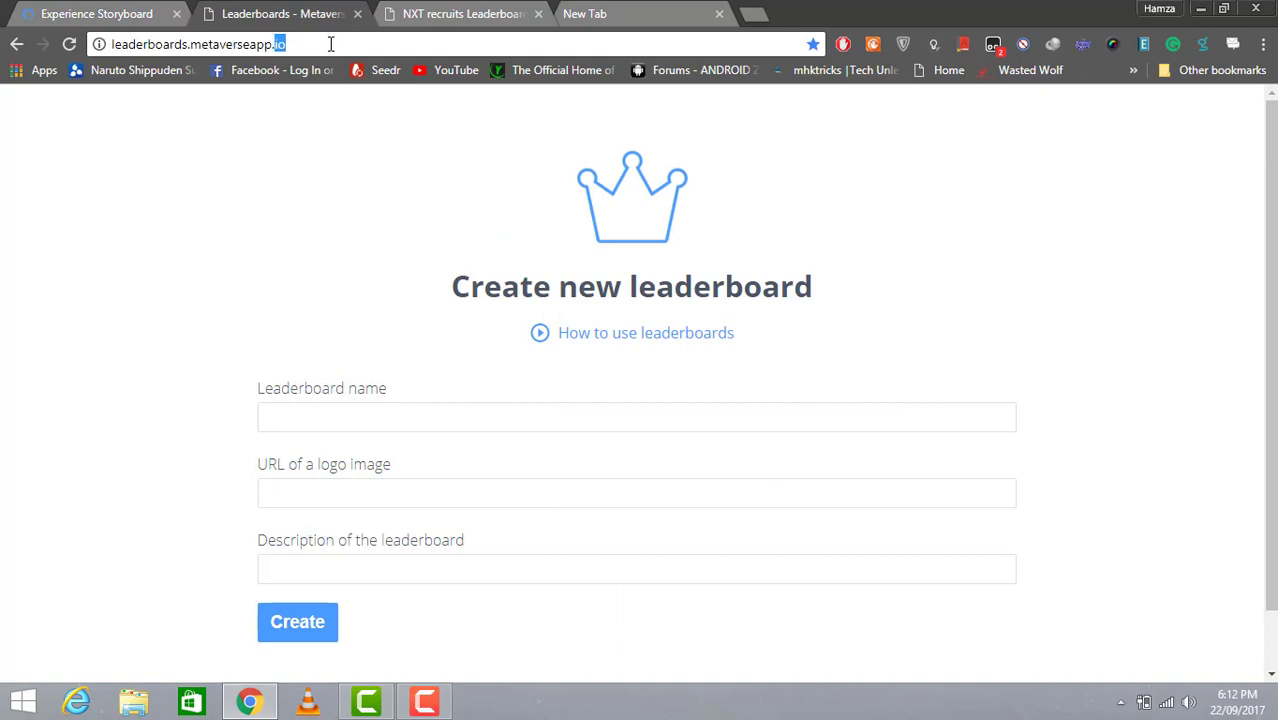
triple_click(248, 48)
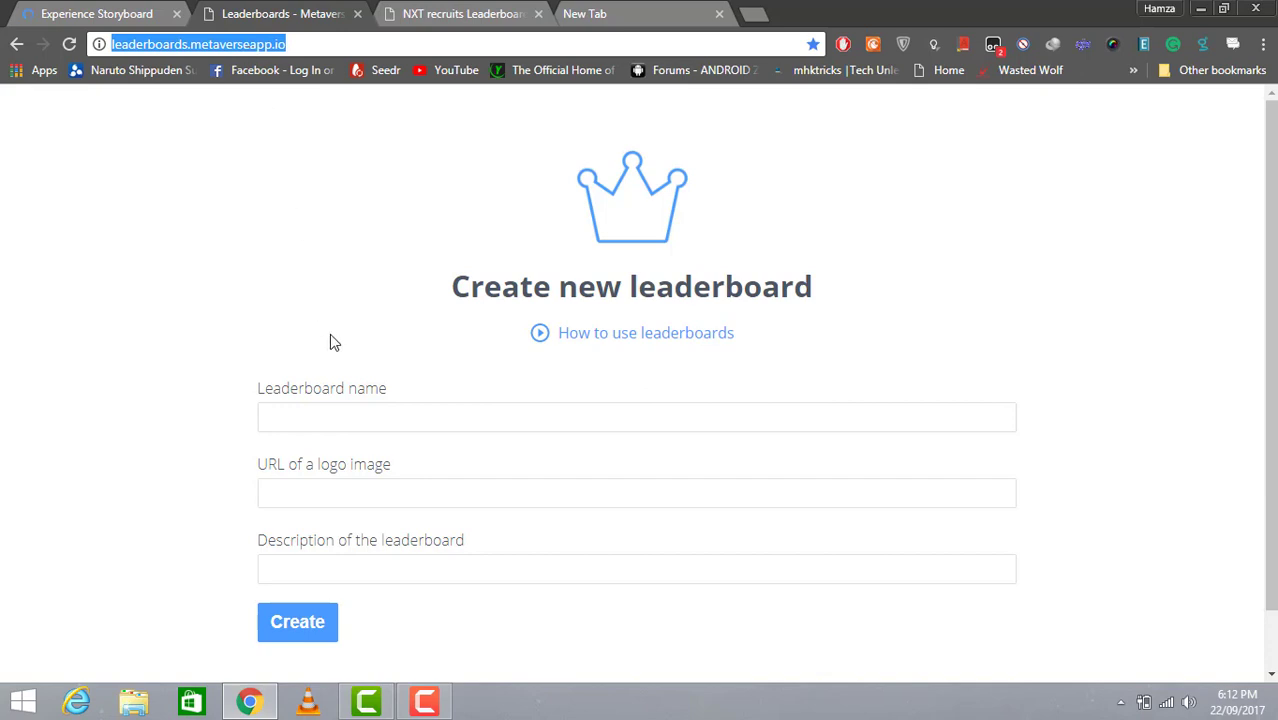
Step: Name the new leaderboard "NXT Recruits"
click(329, 429)
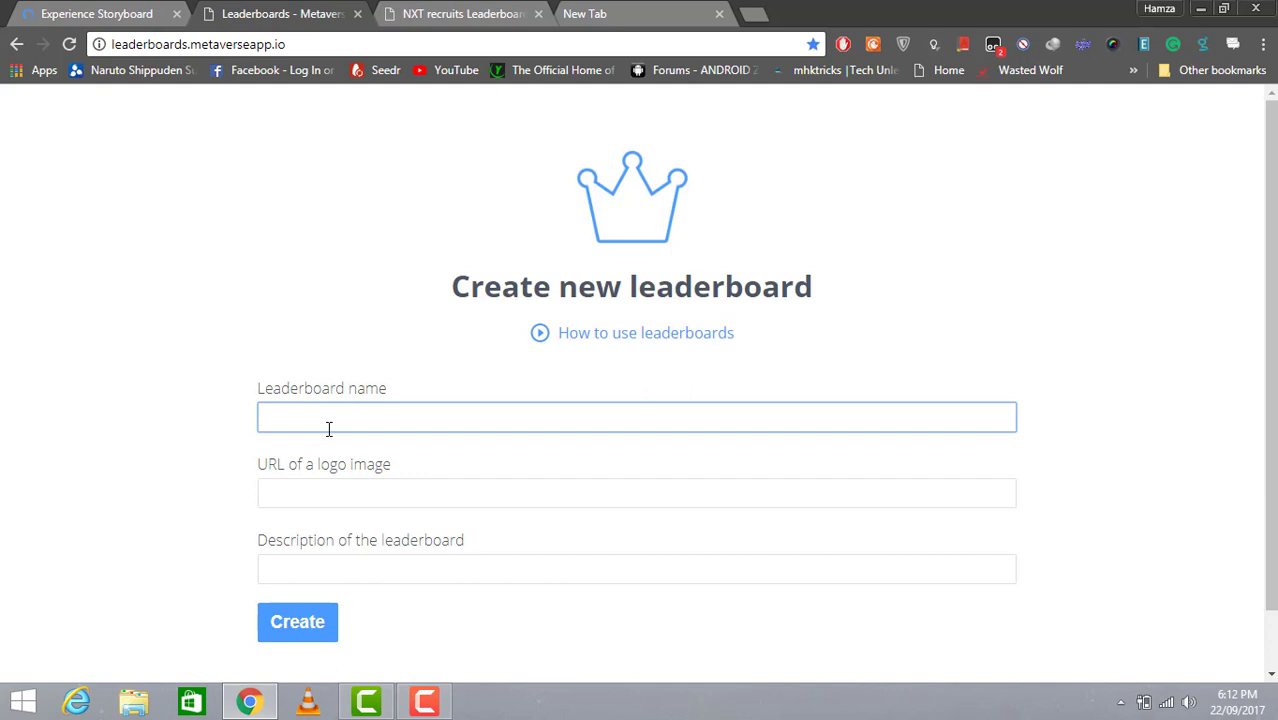
text(Bes)
text(t )
text(recu)
key(BackSpace)
key(BackSpace)
key(BackSpace)
key(BackSpace)
key(BackSpace)
key(BackSpace)
key(BackSpace)
key(BackSpace)
key(BackSpace)
text(NXT)
scroll(1272, 298, down, 1)
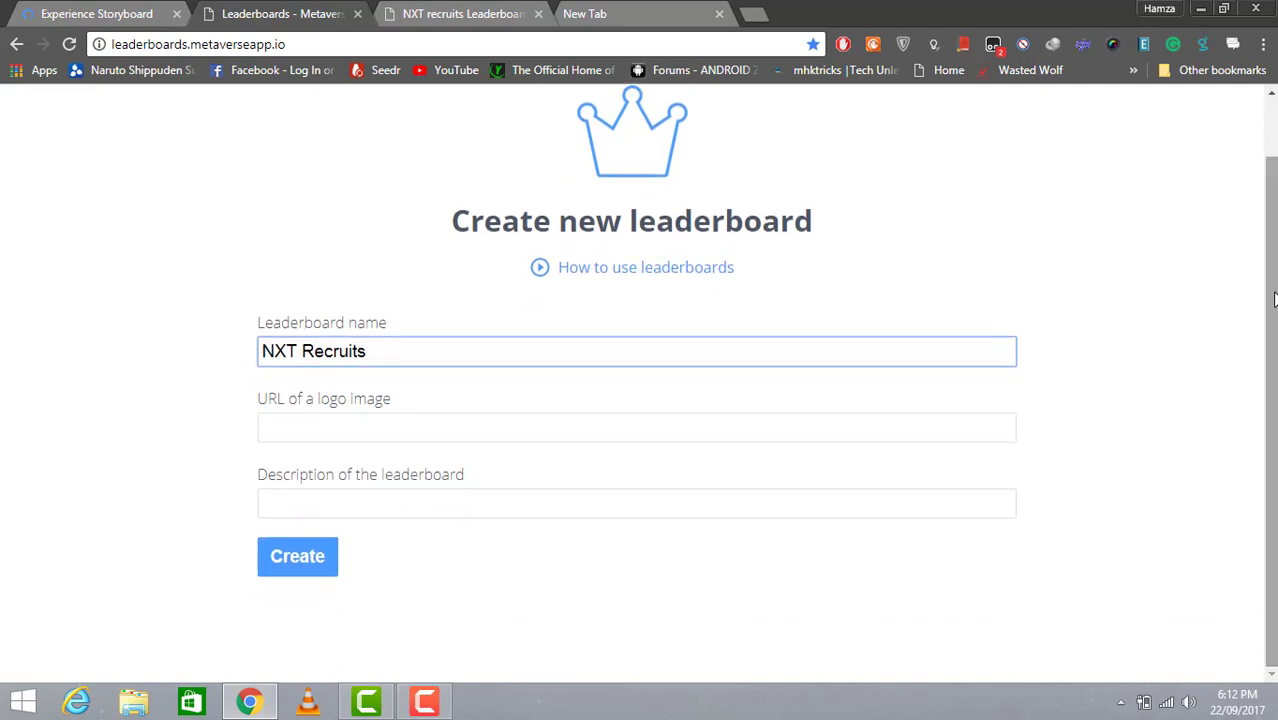
Step: Switch to the empty browser tab and search Google Images for "nxt belt"
click(683, 10)
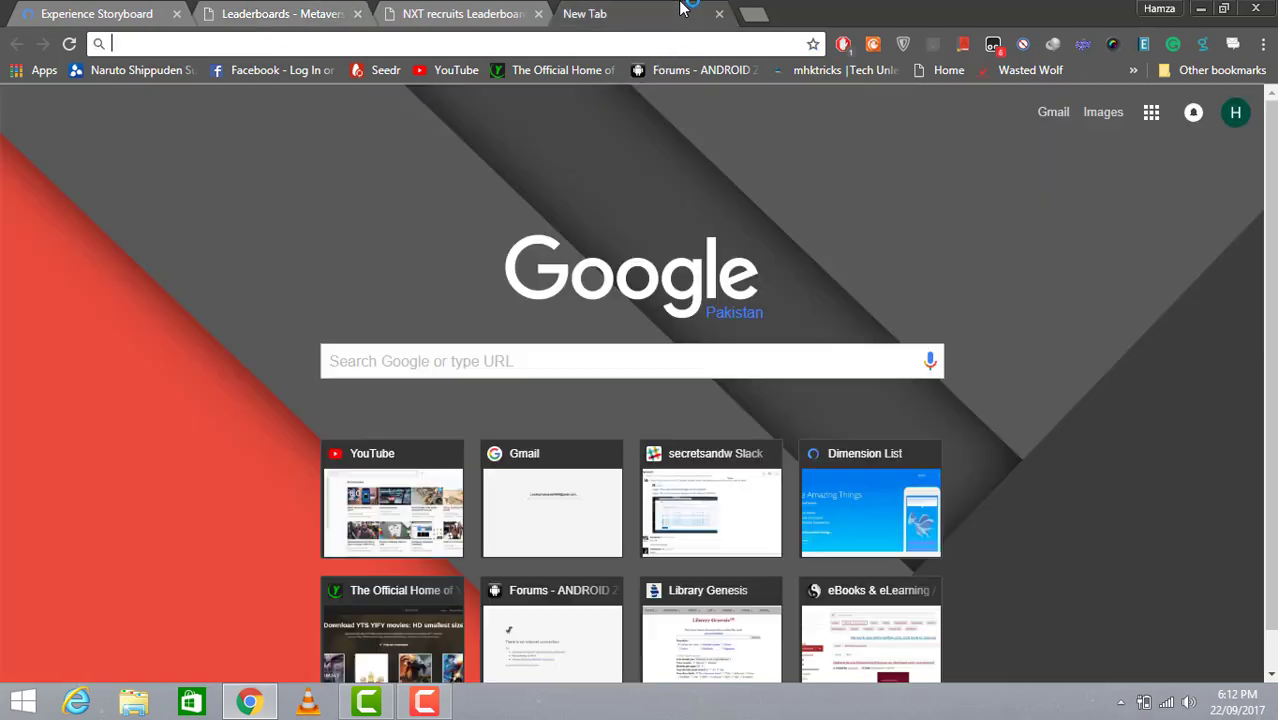
text(nex)
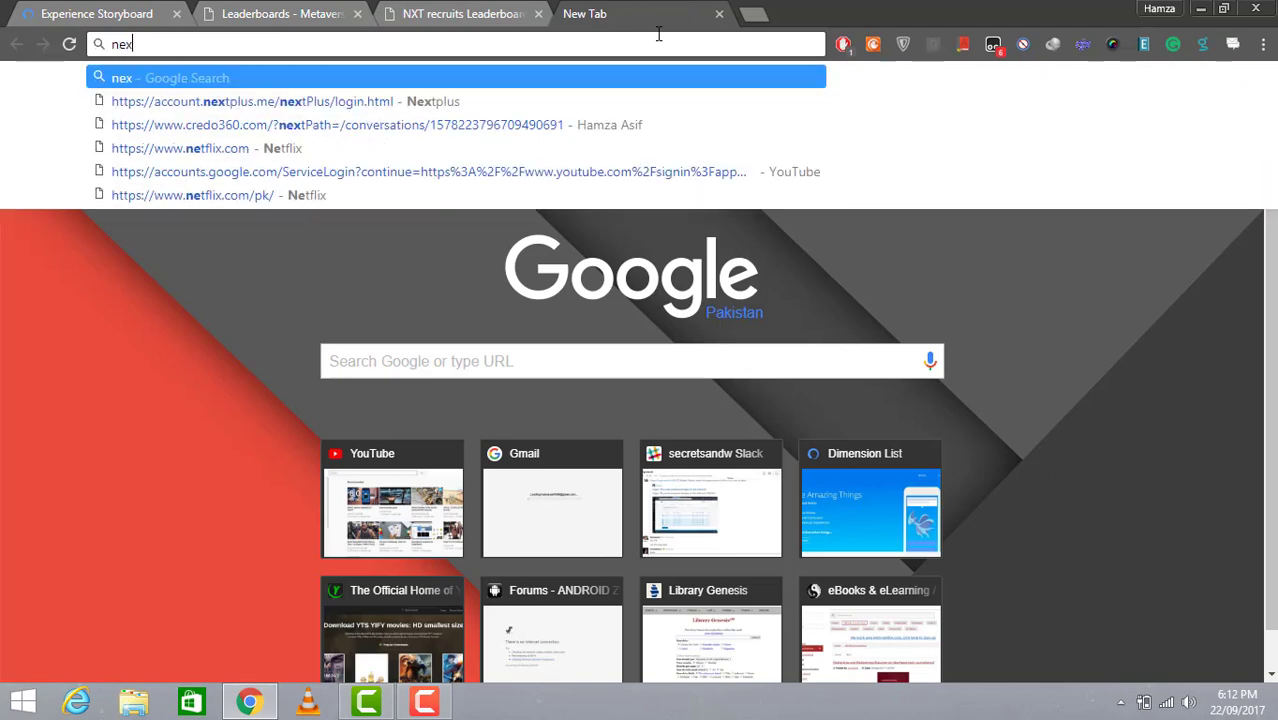
key(BackSpace)
key(BackSpace)
text(xt champi)
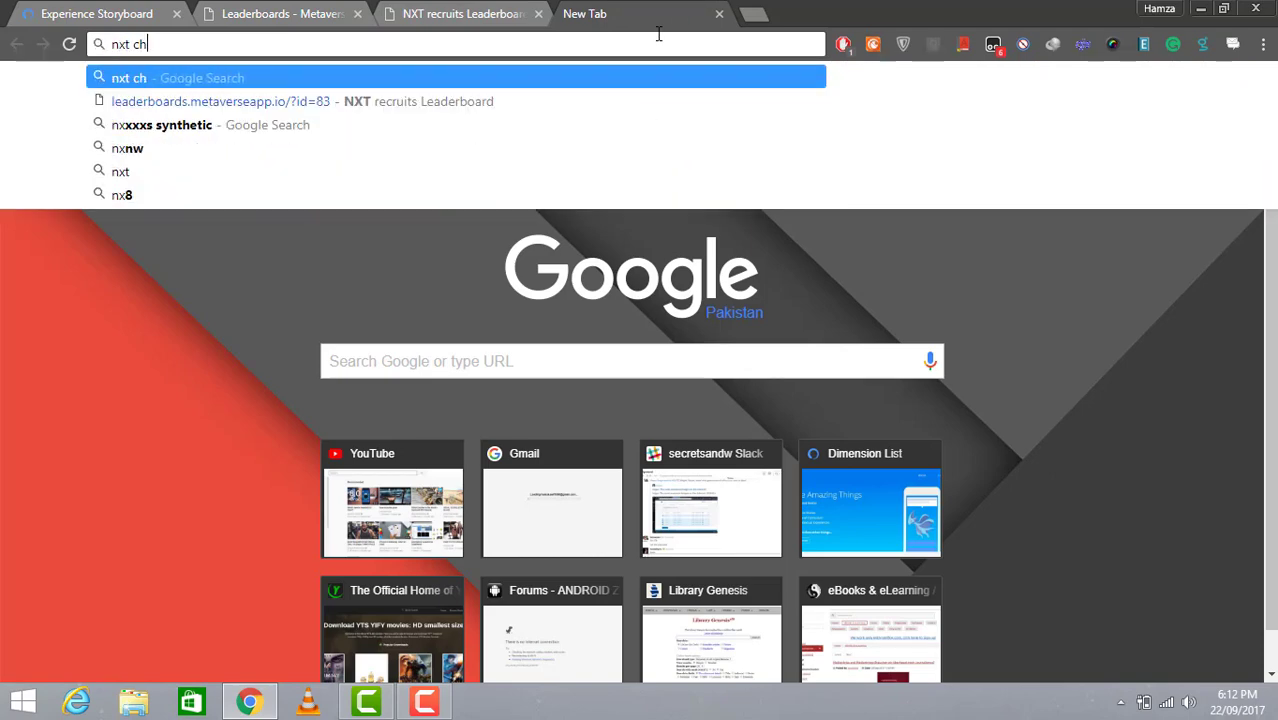
key(BackSpace)
key(BackSpace)
key(BackSpace)
key(BackSpace)
key(BackSpace)
key(BackSpace)
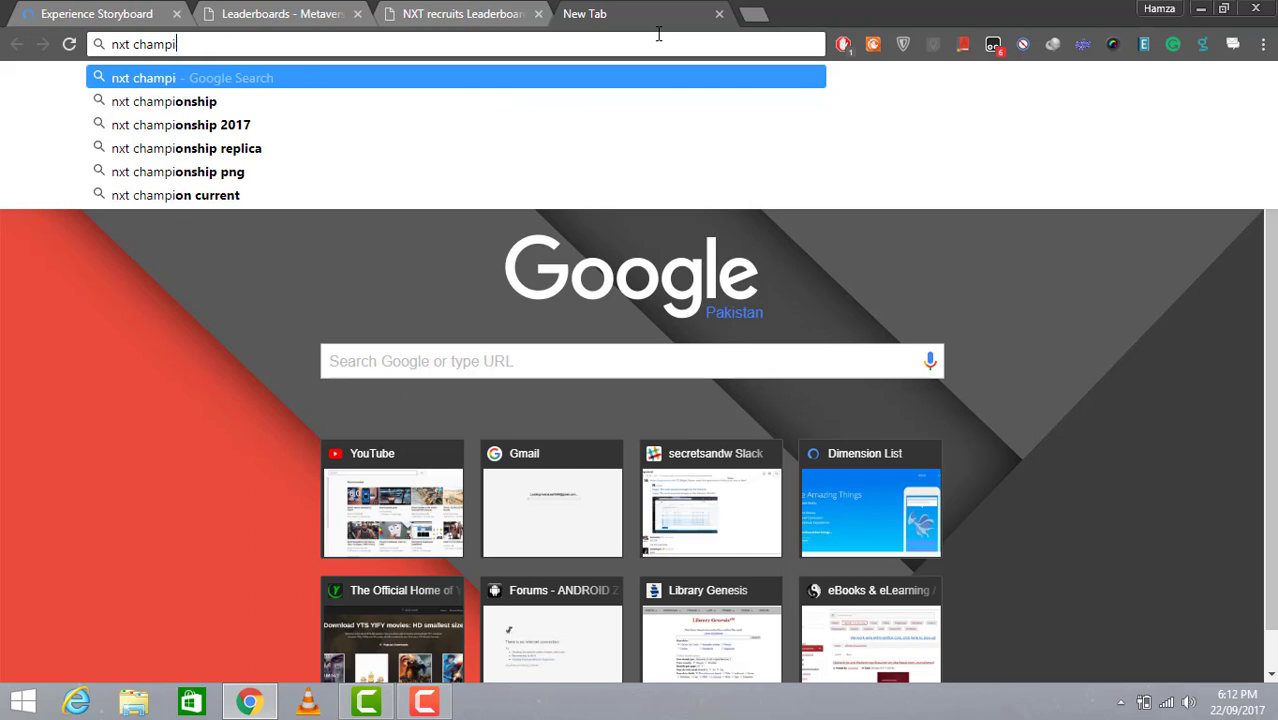
key(BackSpace)
text(bel)
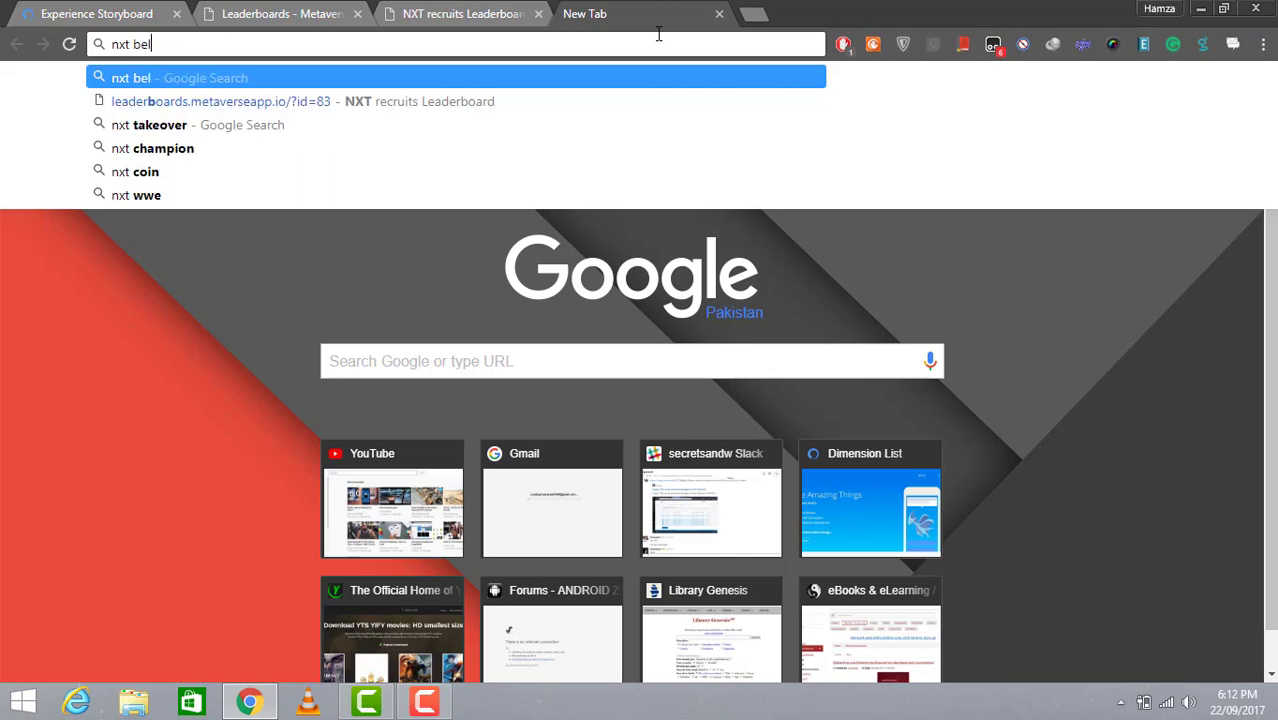
text(t)
key(Return)
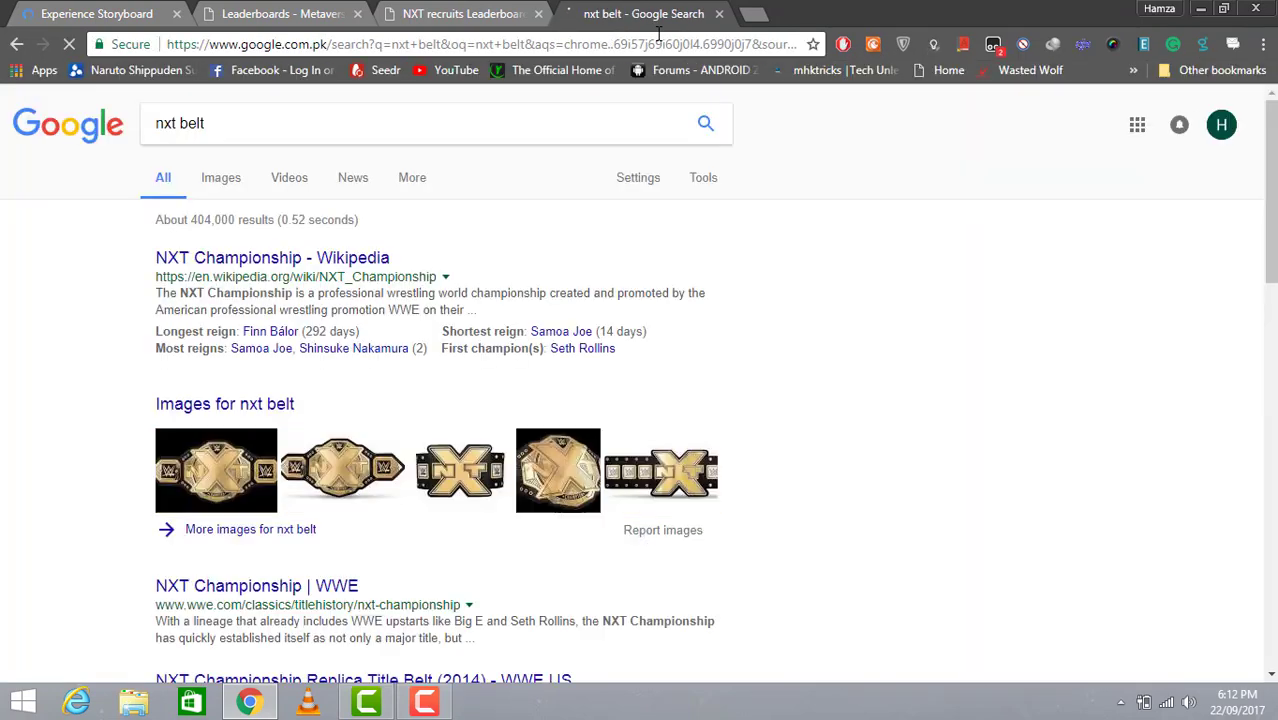
click(222, 184)
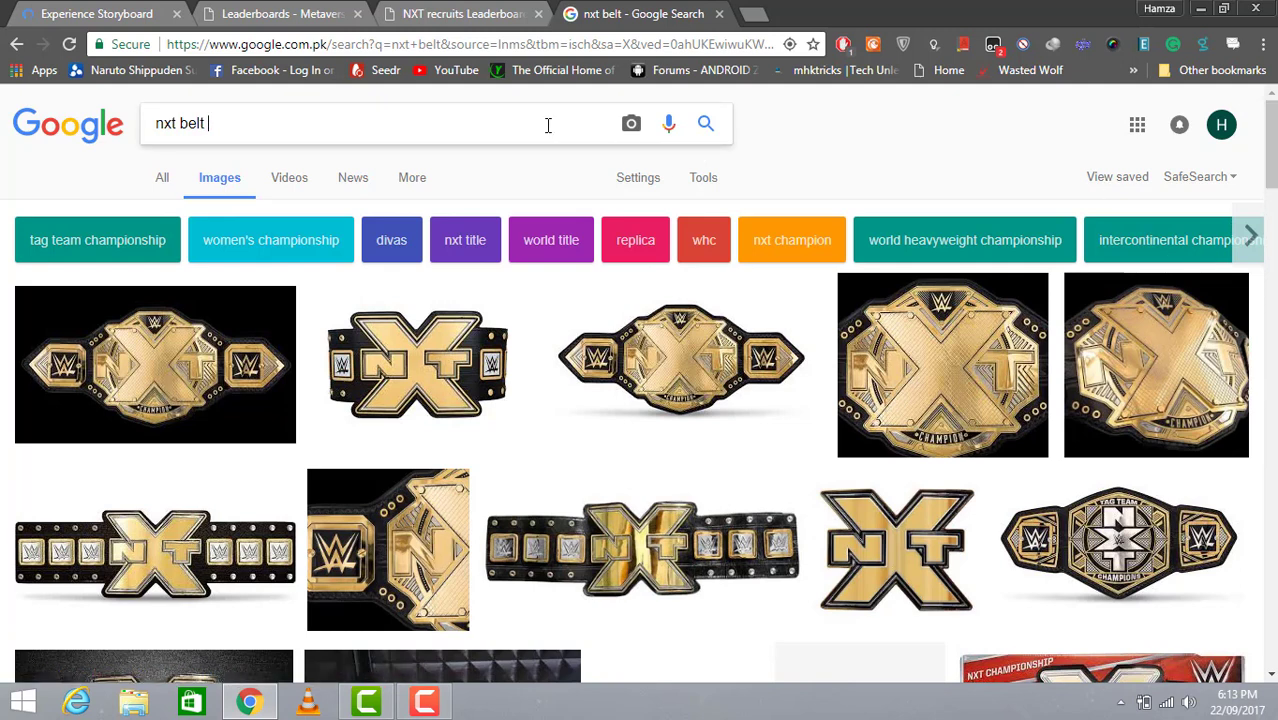
text(png')
drag(1270, 148, 1148, 168)
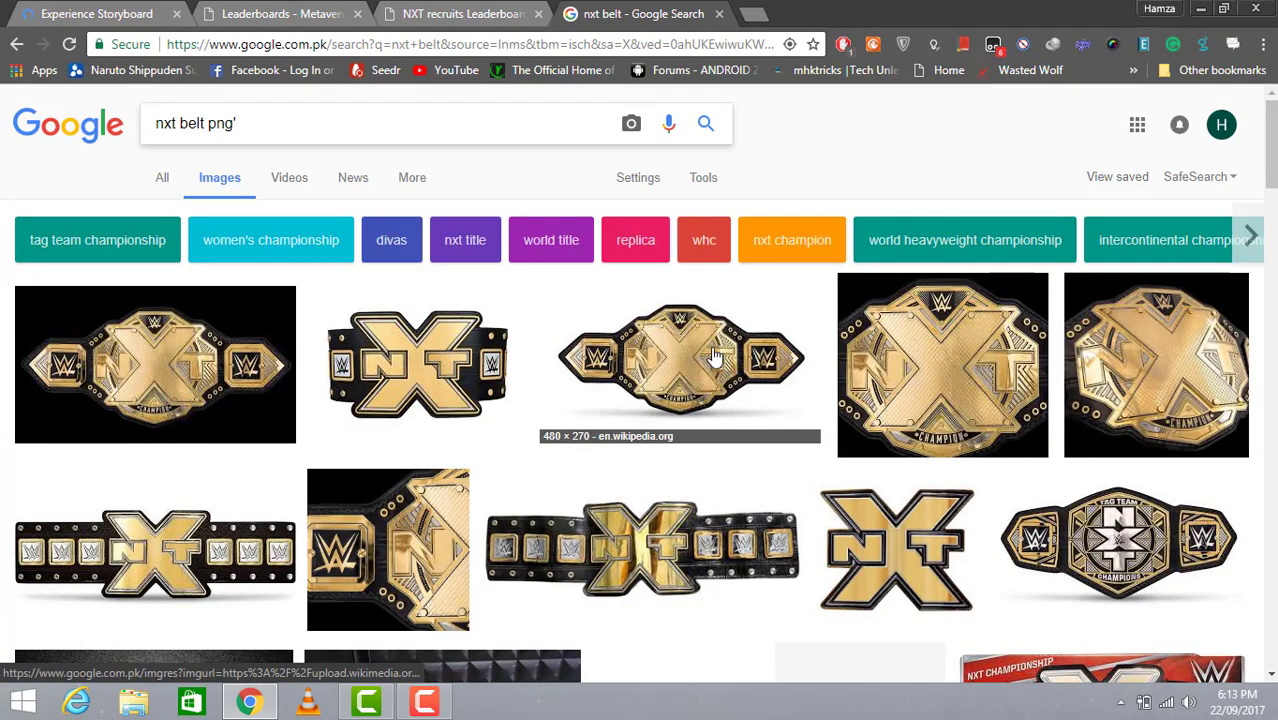
Step: Copy the image address of the first NXT Championship belt result, the WWE.com picture on a black background
click(228, 366)
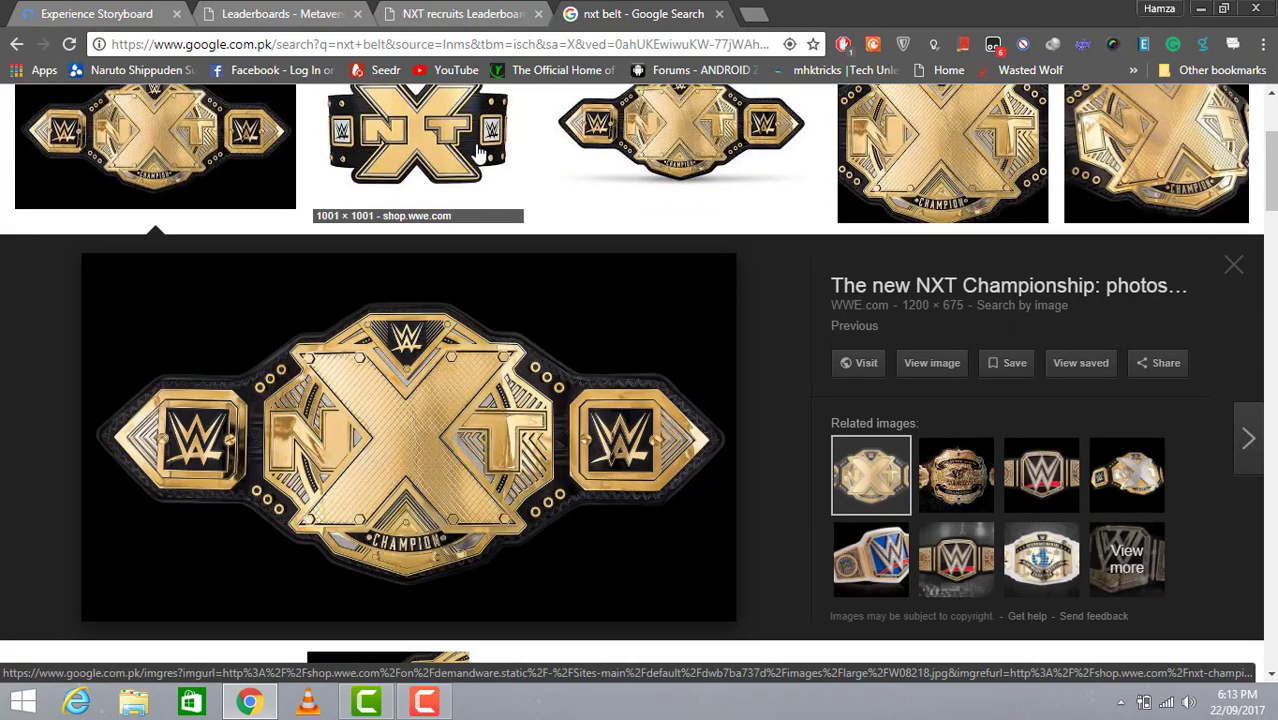
right_click(481, 356)
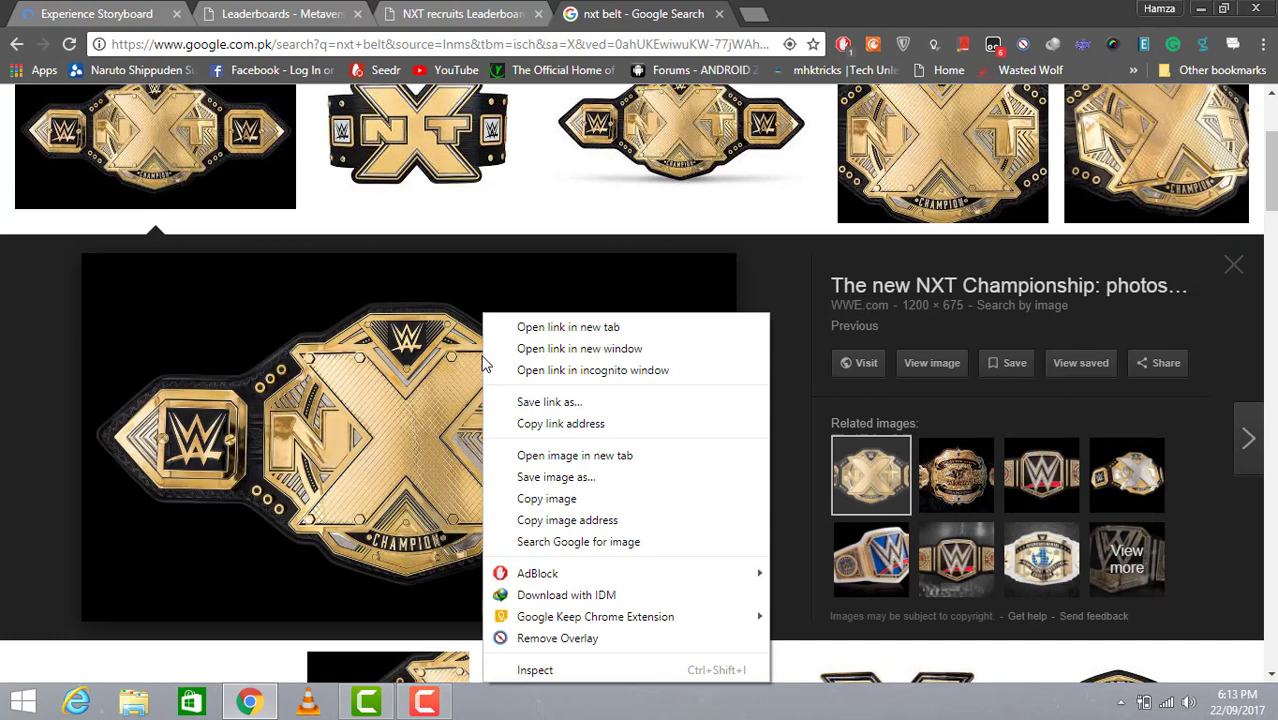
click(540, 521)
Step: Return to the new leaderboard form and paste the copied belt image address as the logo image URL
click(424, 20)
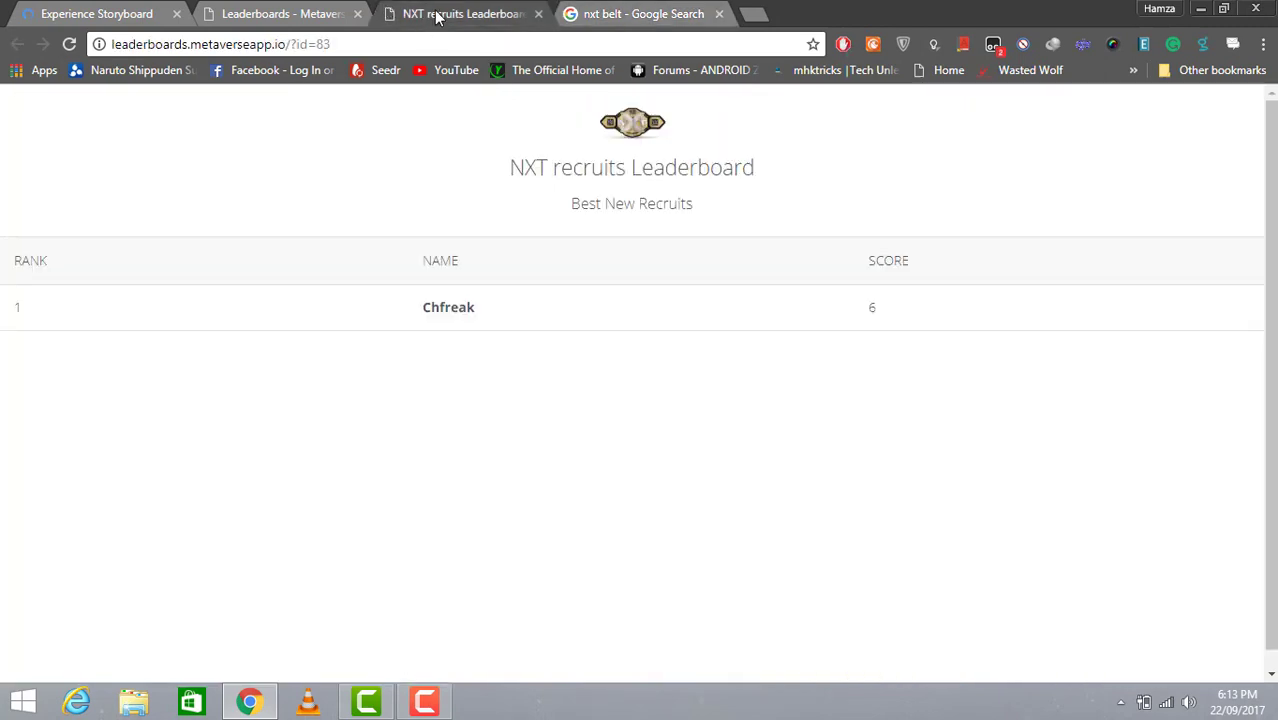
click(320, 13)
click(323, 429)
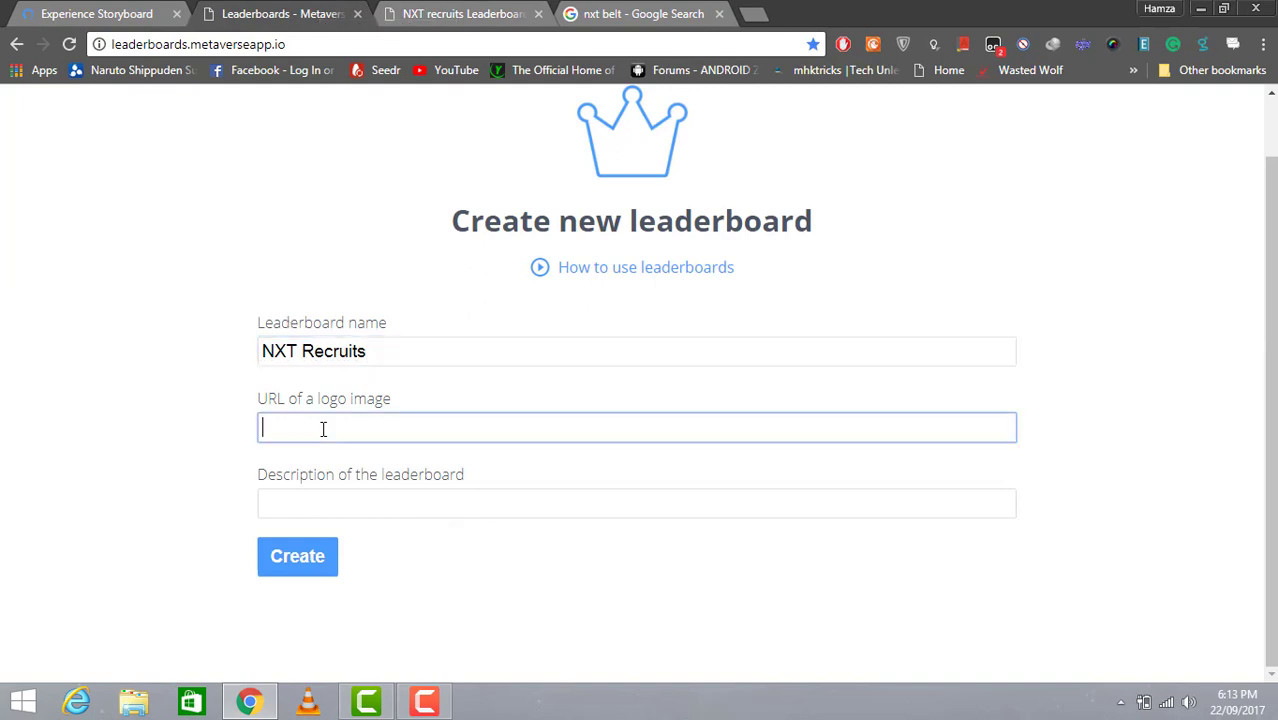
right_click(321, 428)
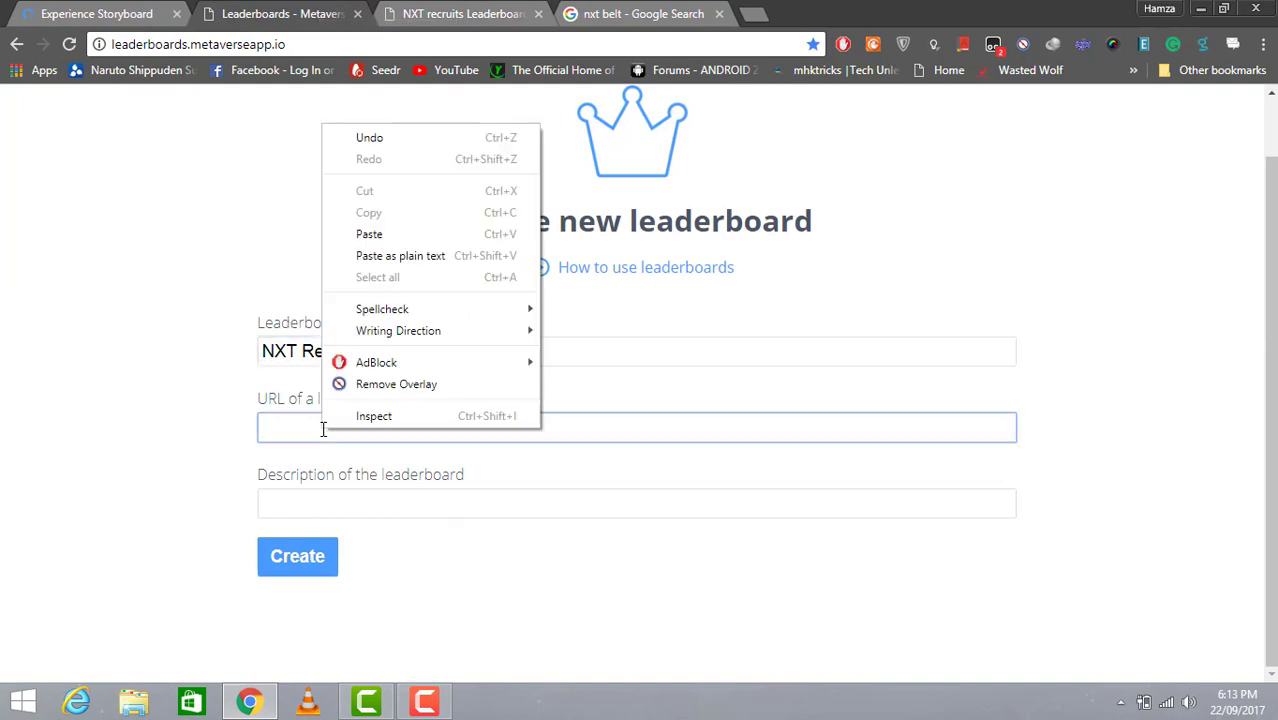
click(382, 242)
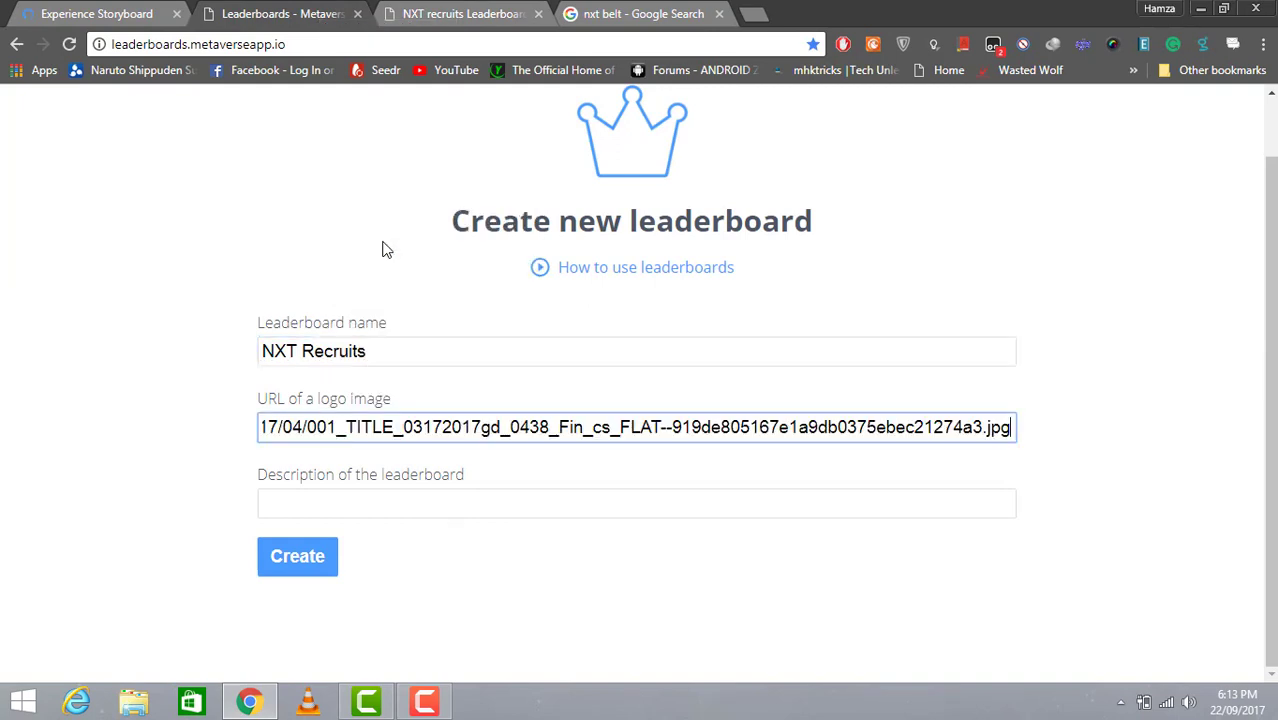
Step: Enter "NXT CHAMPION" as the leaderboard's description and create the leaderboard
click(407, 510)
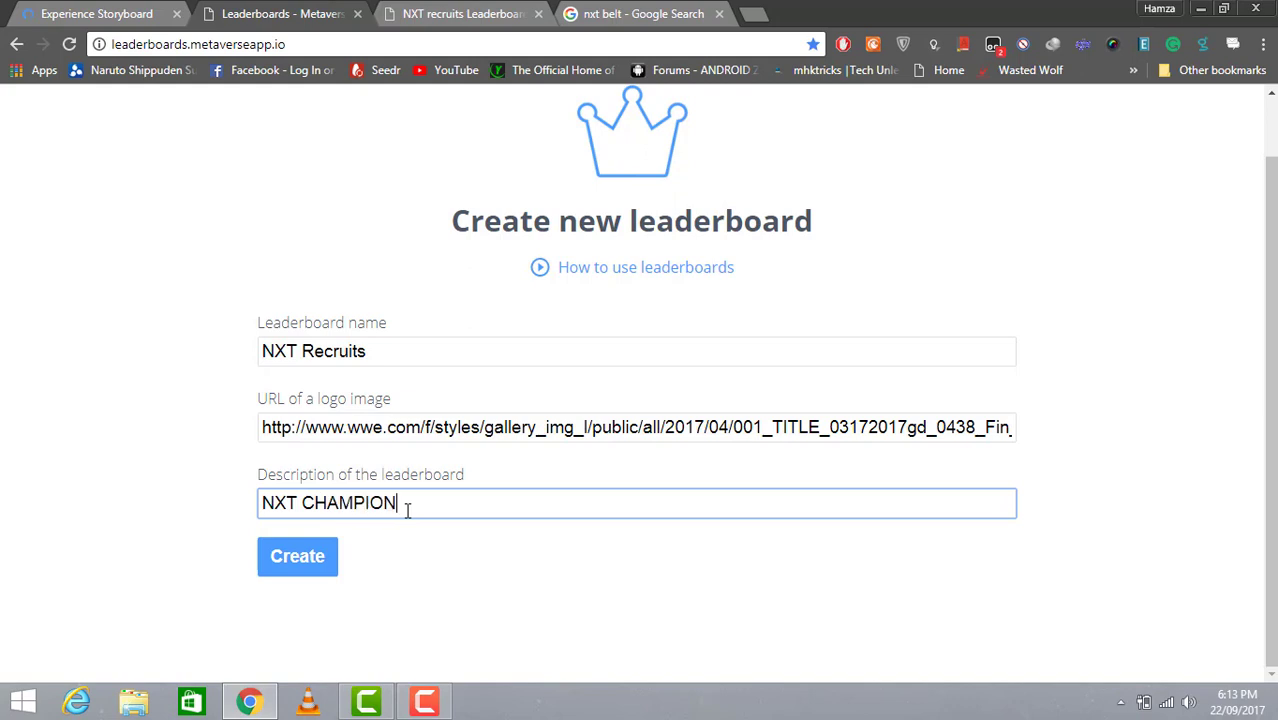
click(333, 563)
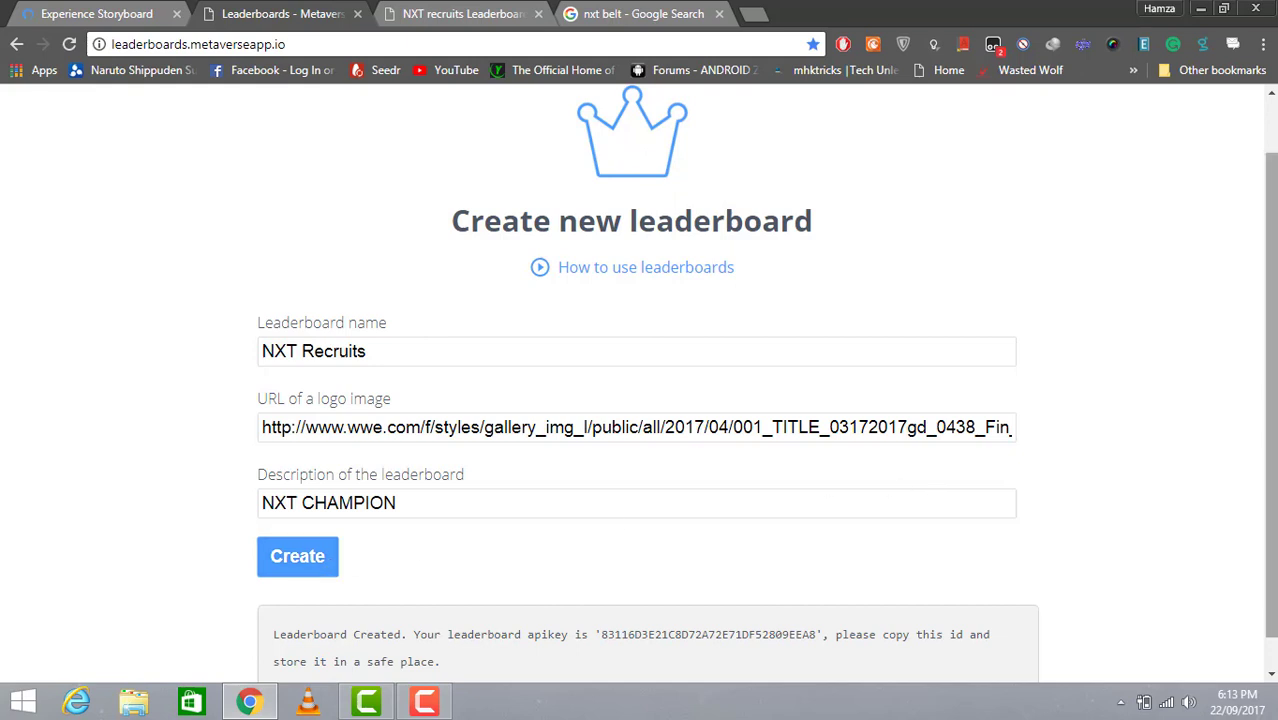
Step: Copy the API key issued for the newly created leaderboard
scroll(1272, 413, down, 1)
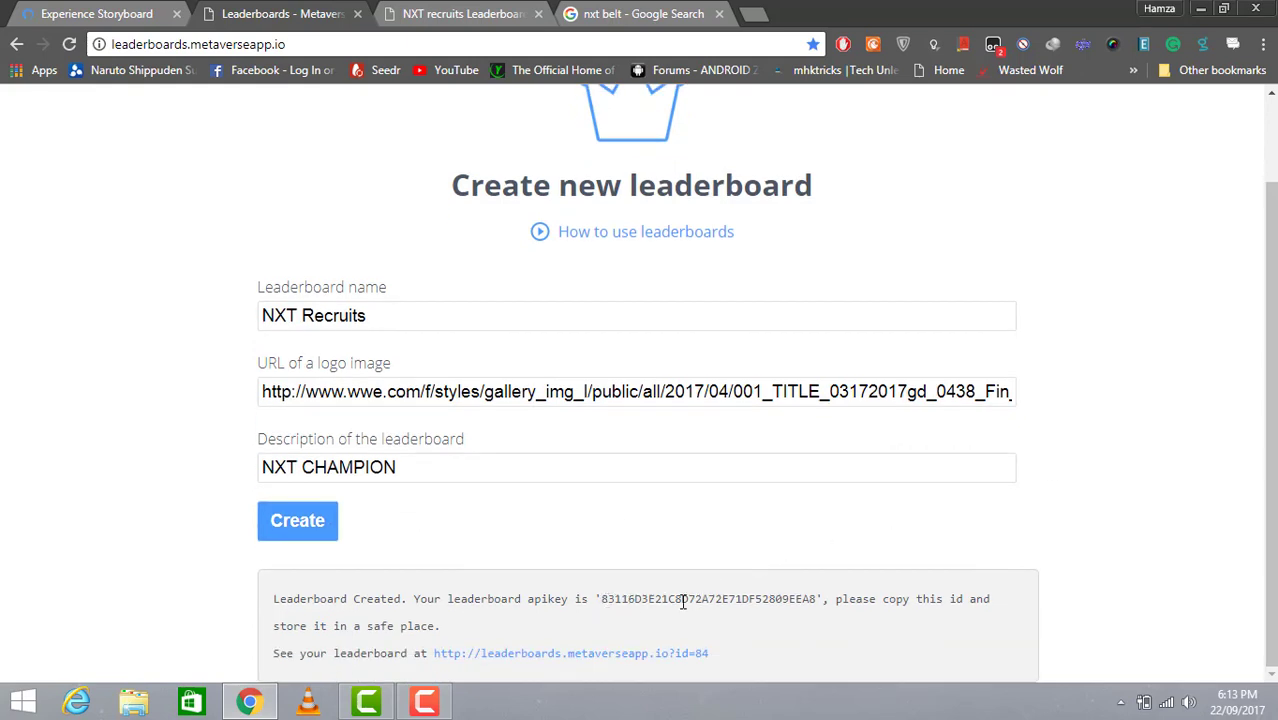
drag(818, 598, 614, 604)
right_click(602, 600)
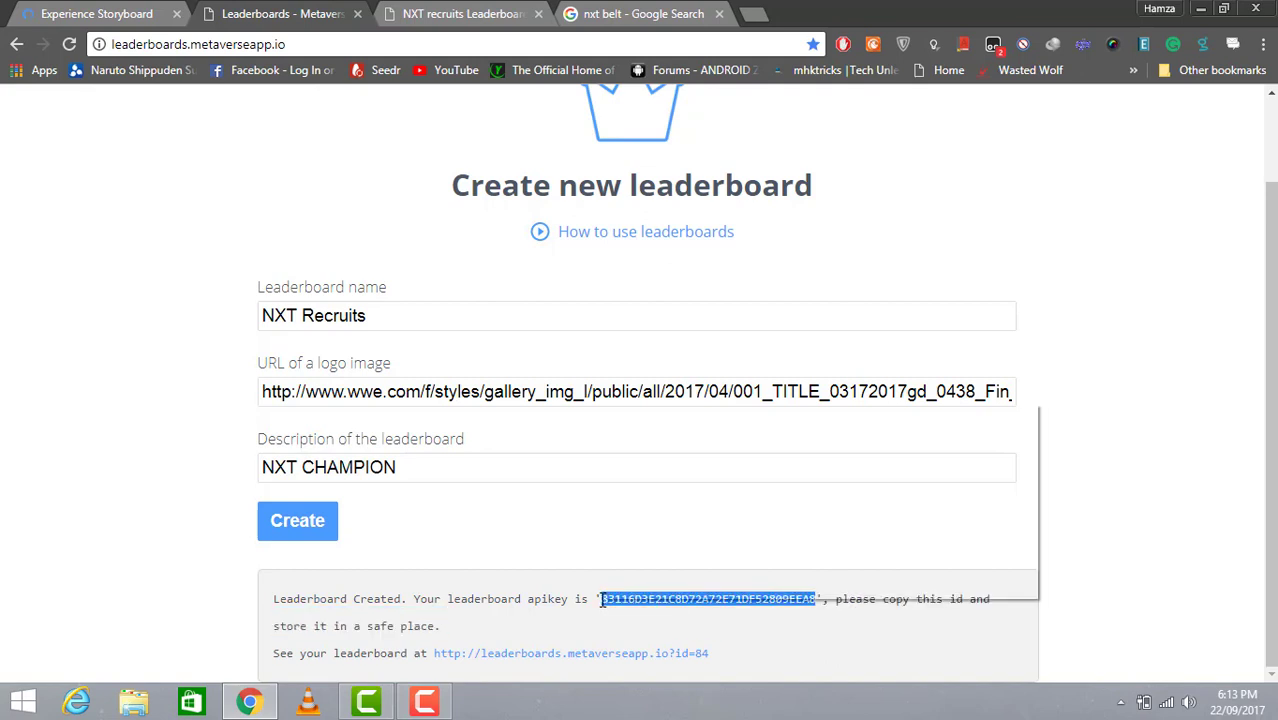
click(666, 415)
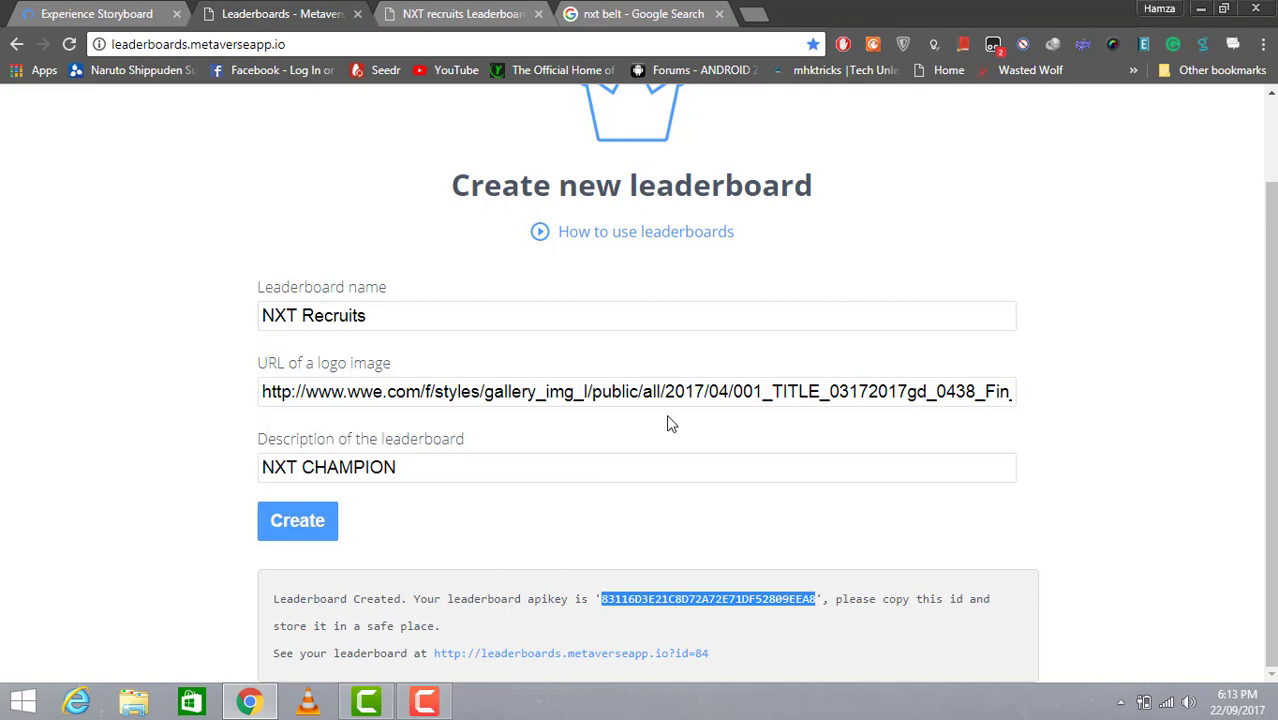
Step: Return to the Experience Storyboard and paste the API key as the Increment leaderboard block's Leaderboard ID
click(95, 12)
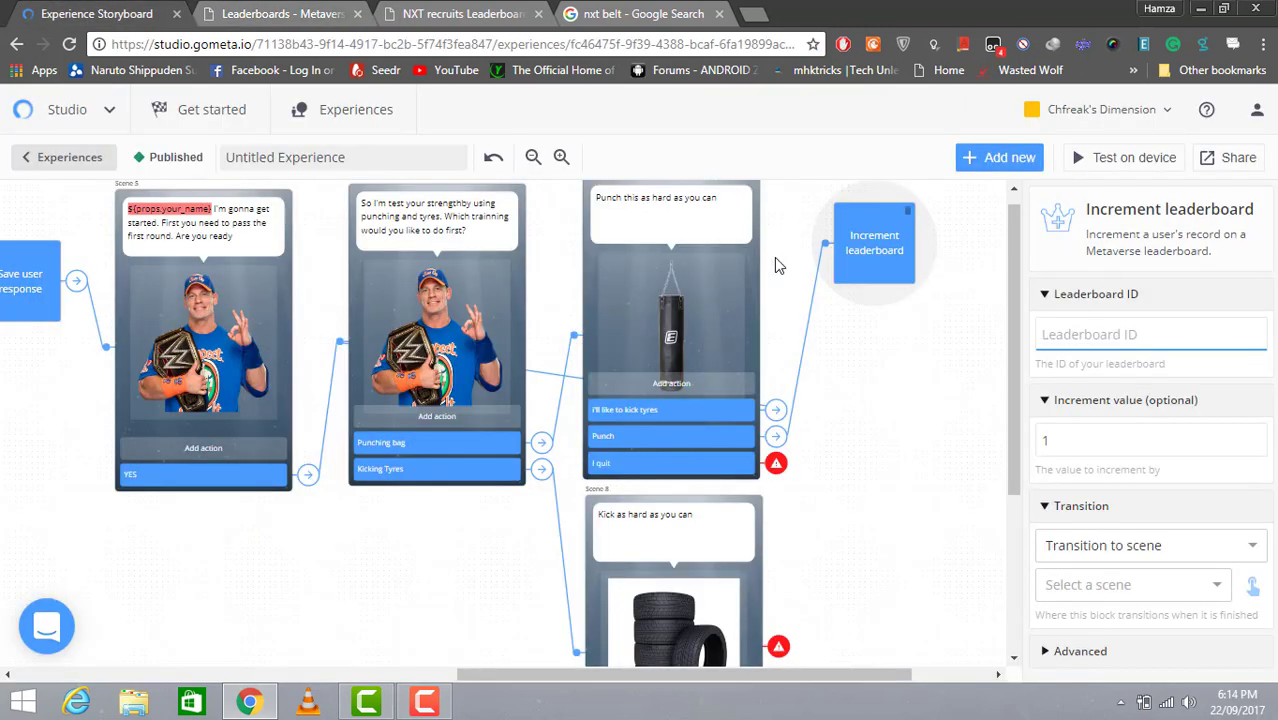
click(870, 274)
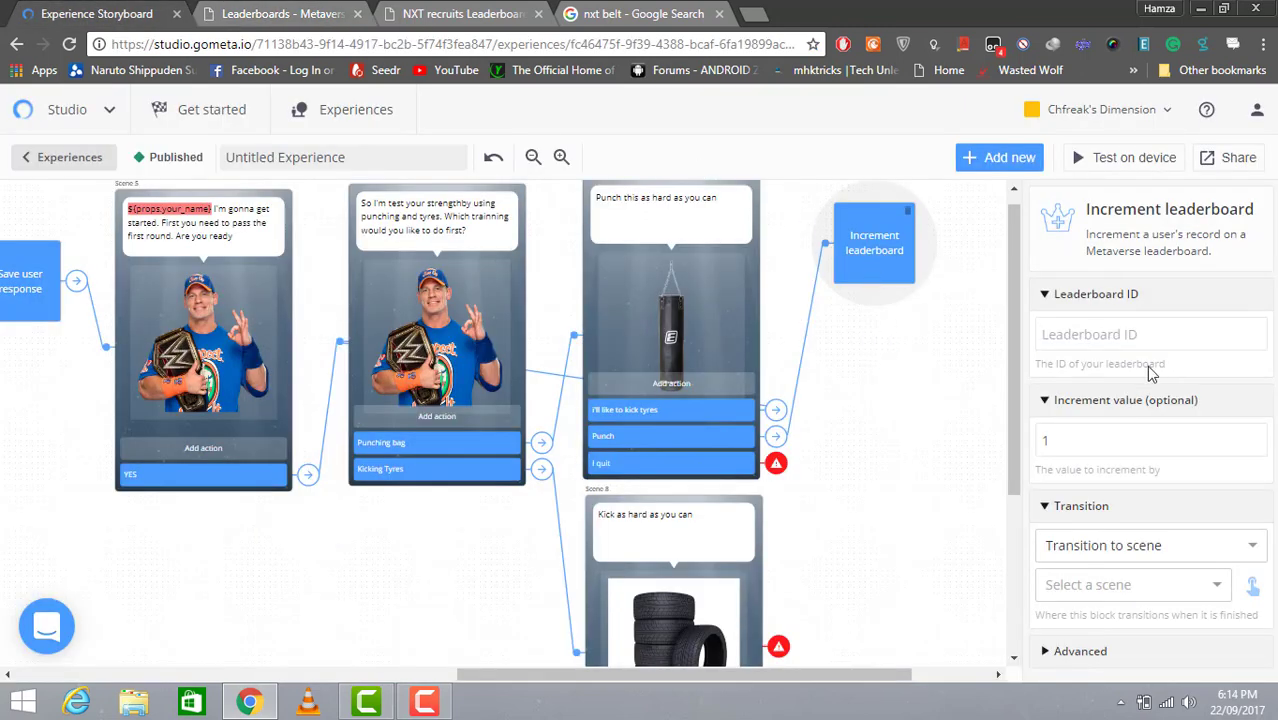
click(1146, 341)
right_click(1146, 341)
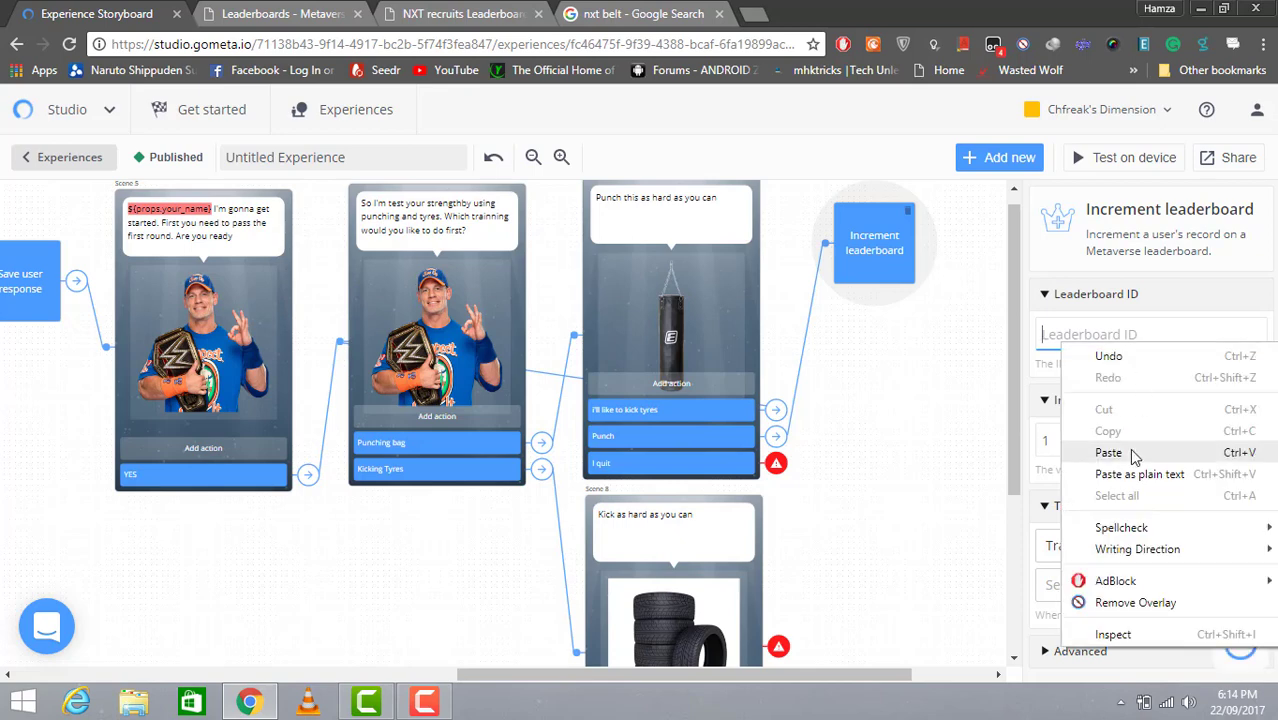
click(1134, 455)
Step: Set the Increment leaderboard block's increment value to 5
click(1116, 442)
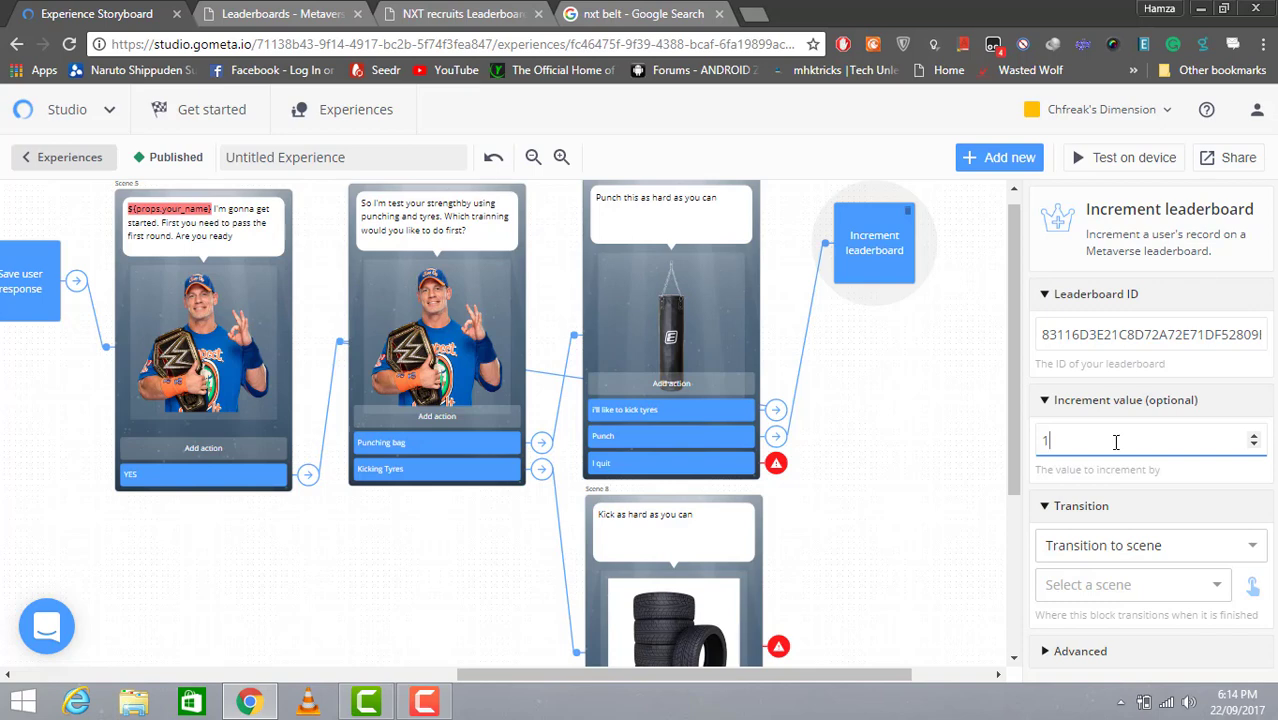
key(BackSpace)
text(5)
Step: Add three button responses to Scene 8, the tyre-kicking scene
drag(862, 684, 891, 683)
drag(1021, 474, 1005, 562)
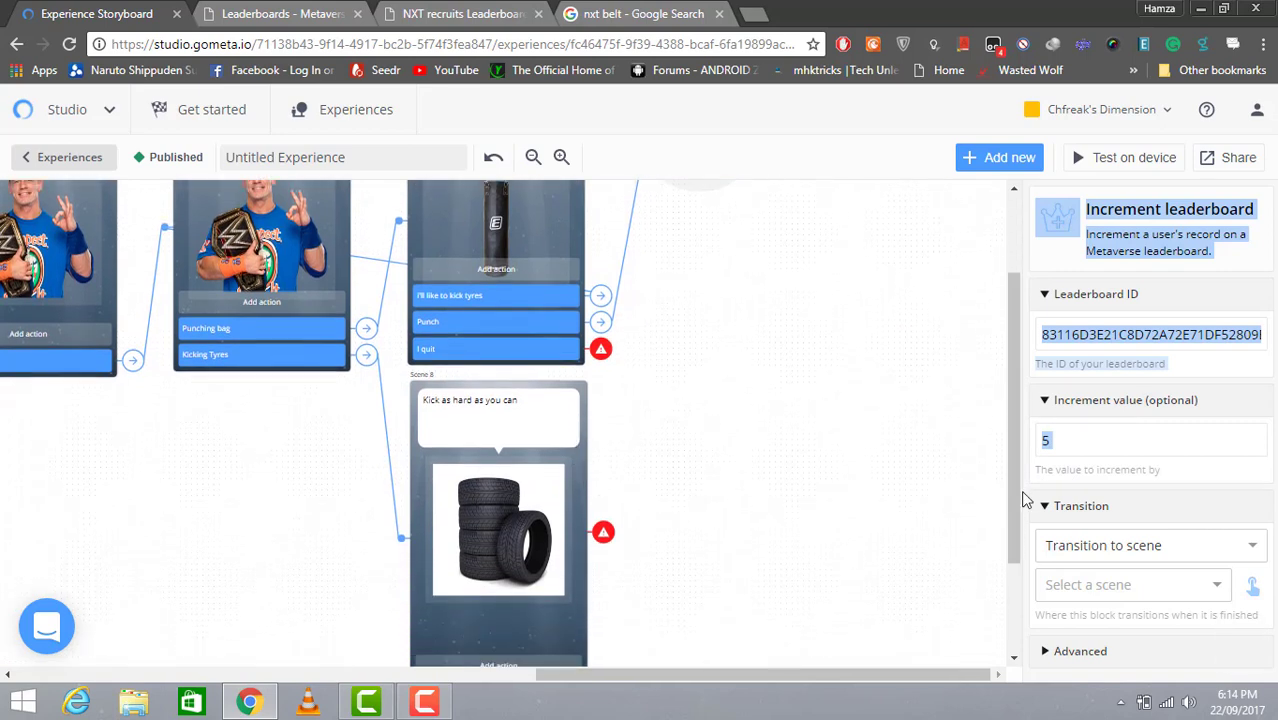
click(990, 499)
drag(1018, 505, 1015, 525)
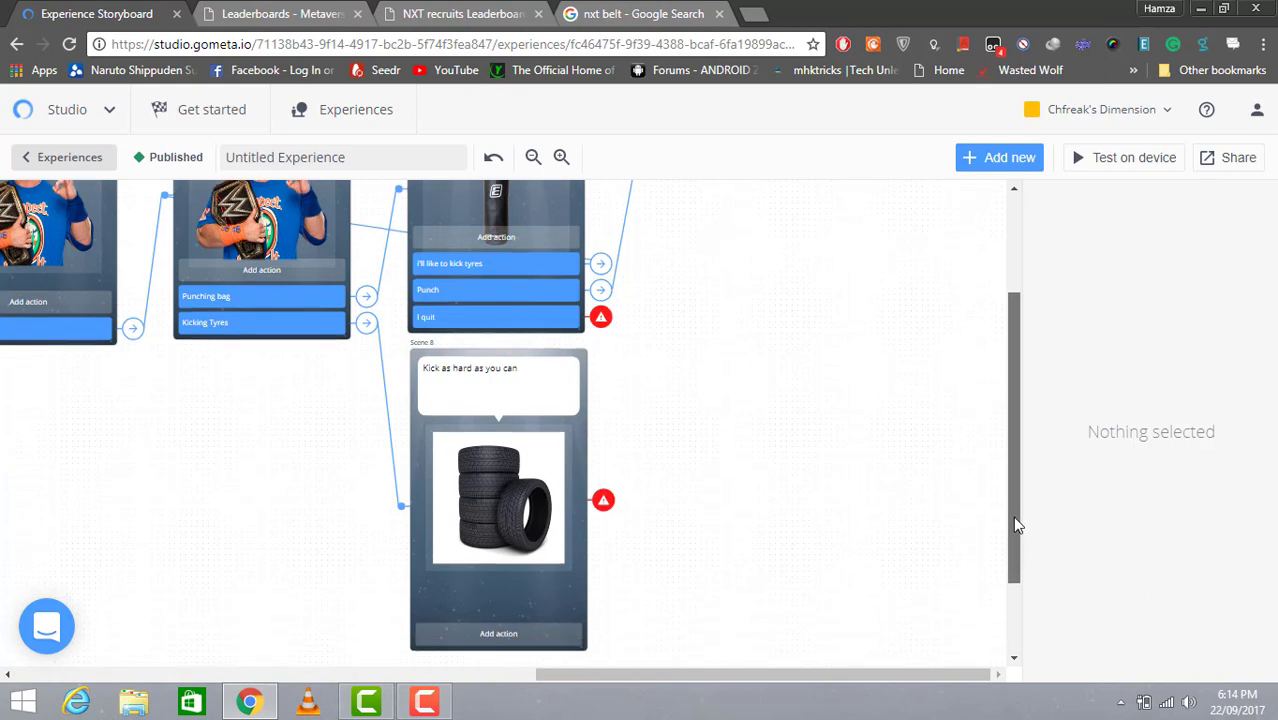
click(600, 499)
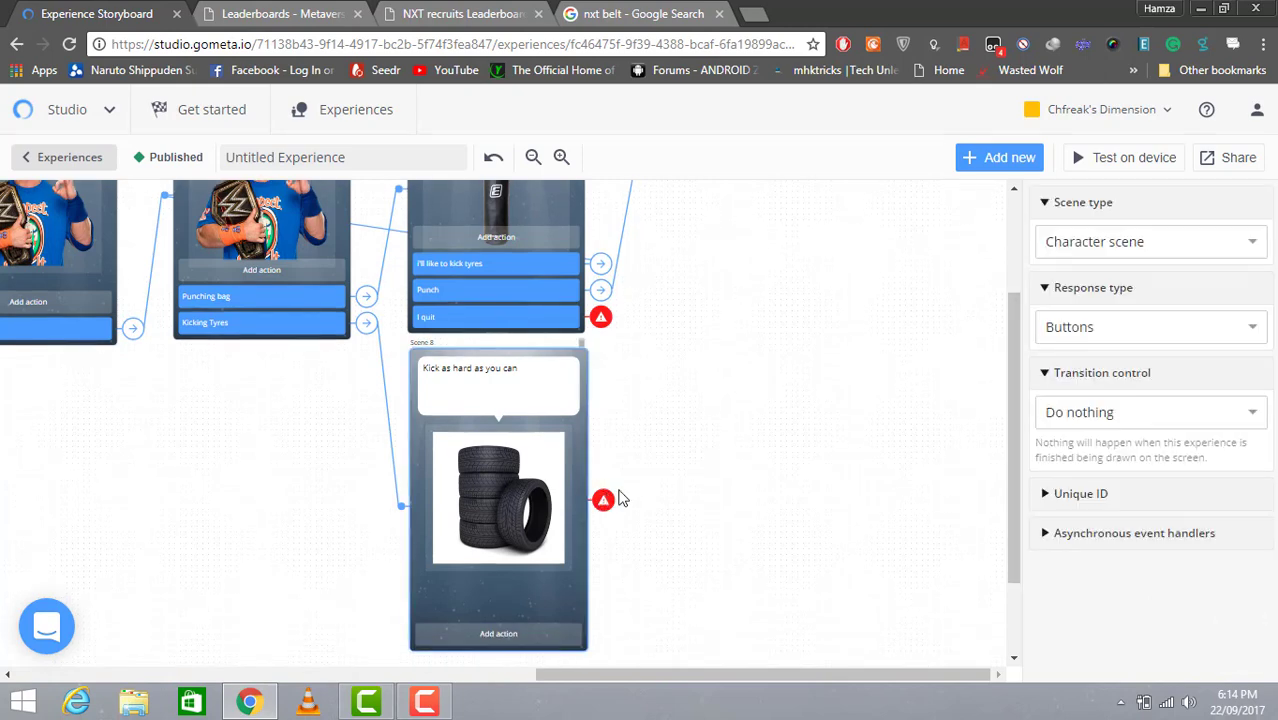
click(532, 634)
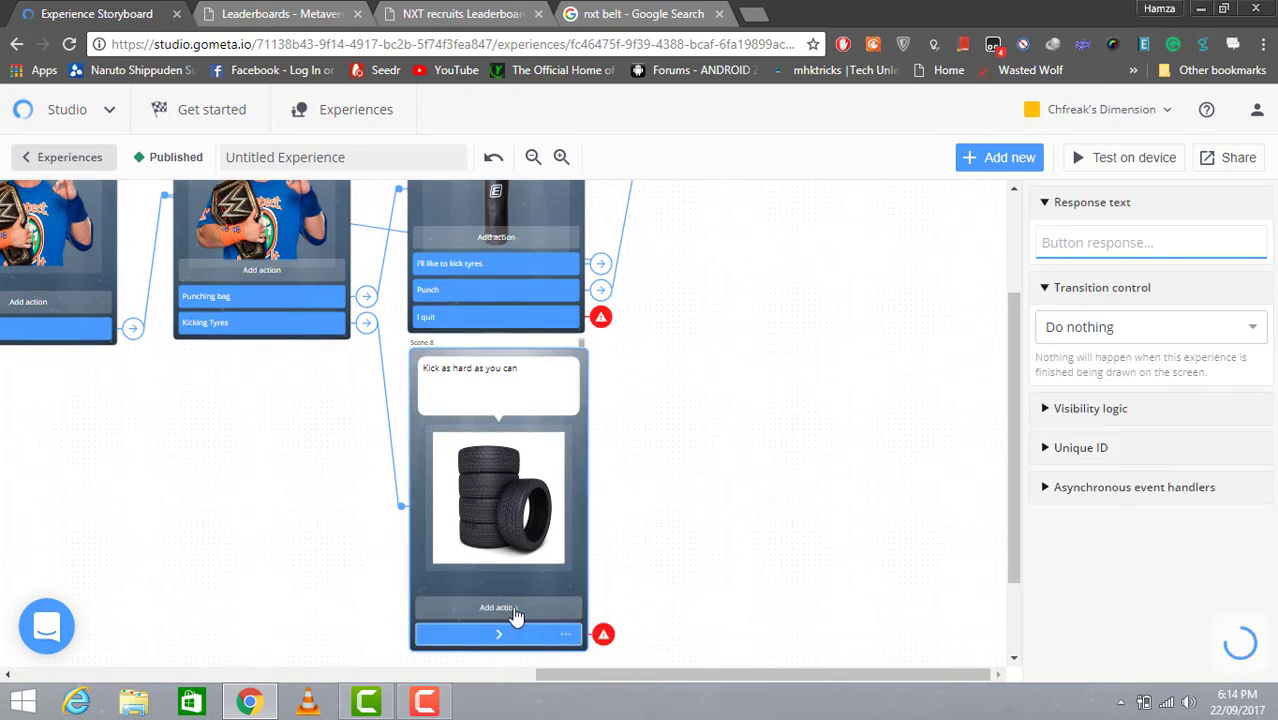
click(510, 609)
click(505, 580)
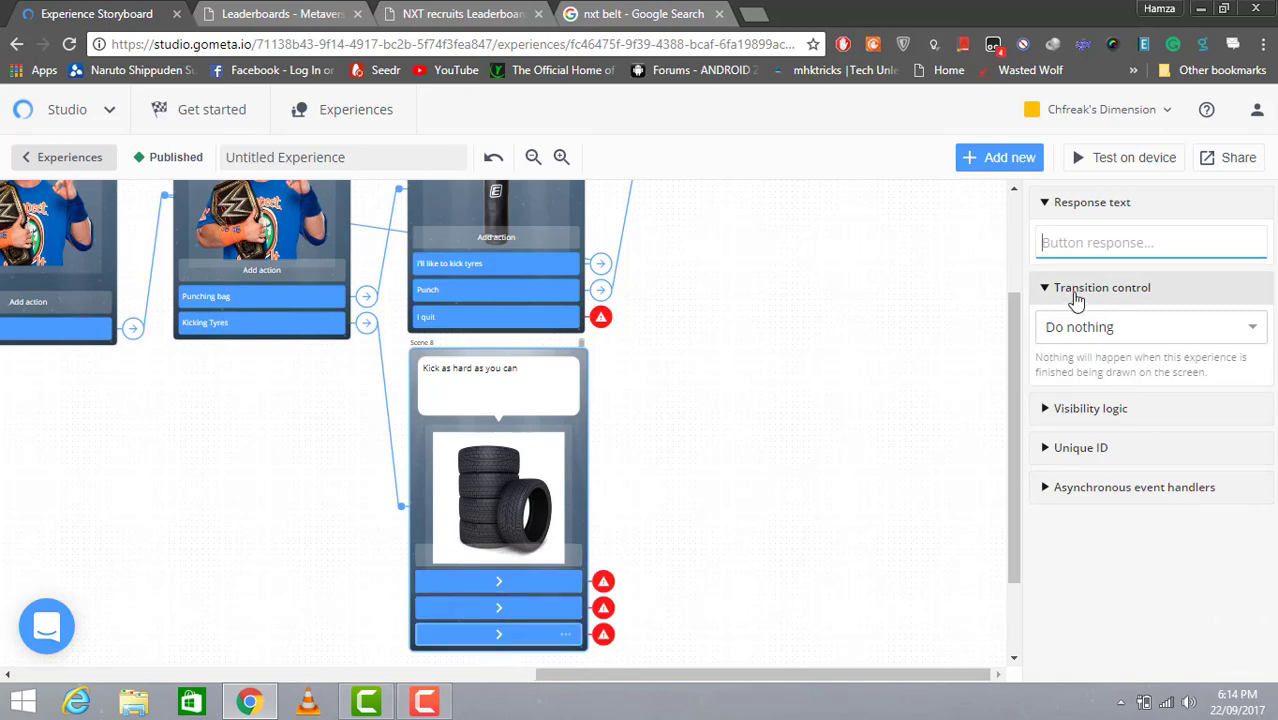
Step: Label Scene 8's responses from the lowest upward "I quit", "Kick the tyres" and "I wanna puch now"
text(I quit)
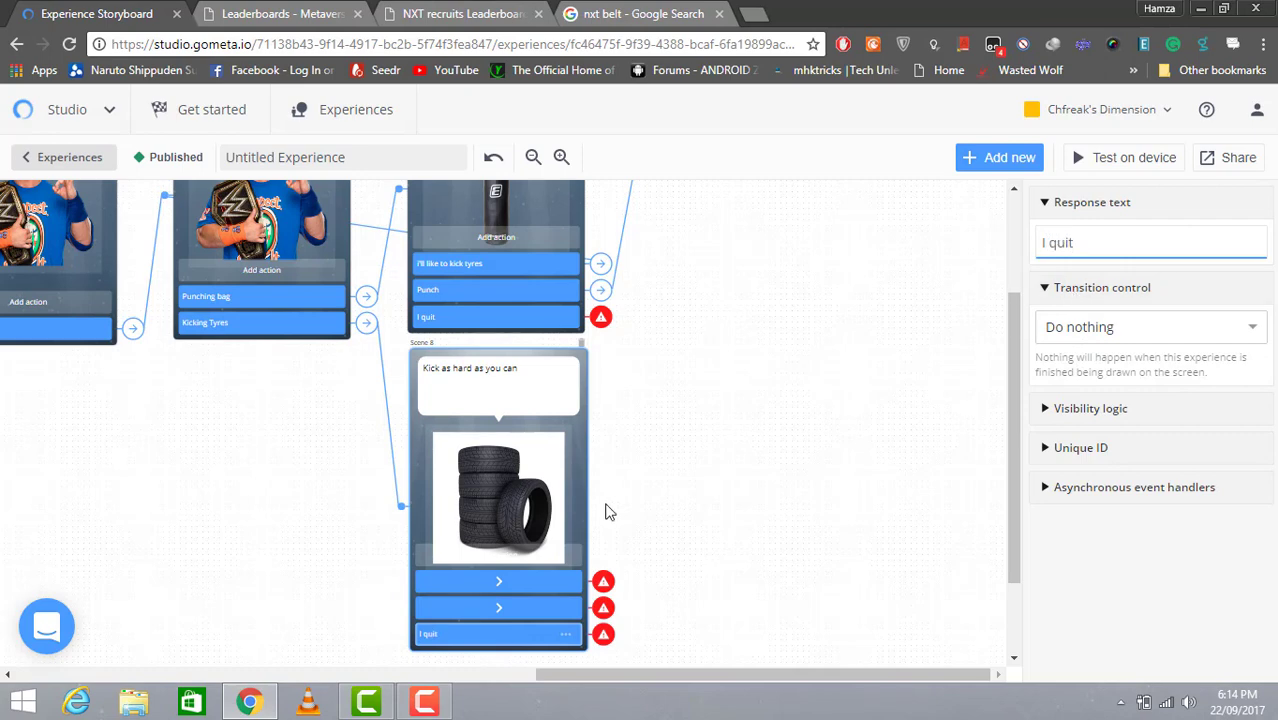
click(522, 608)
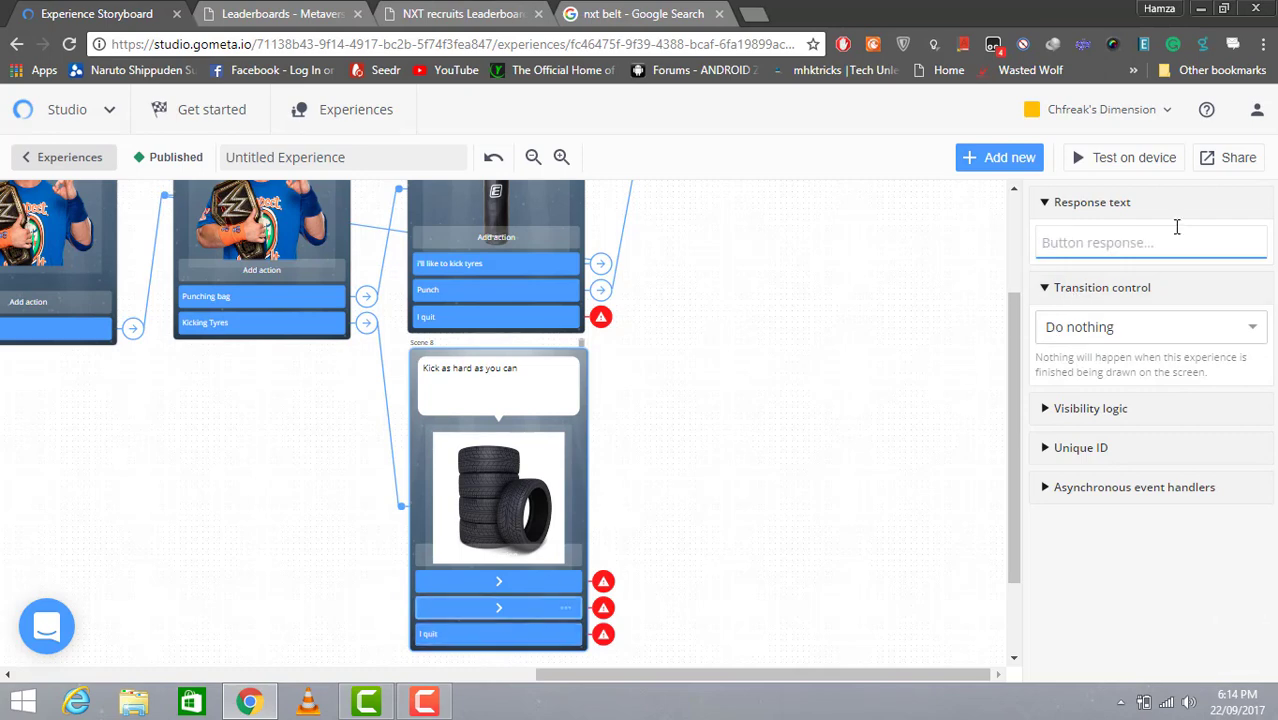
text(Kick the tyres)
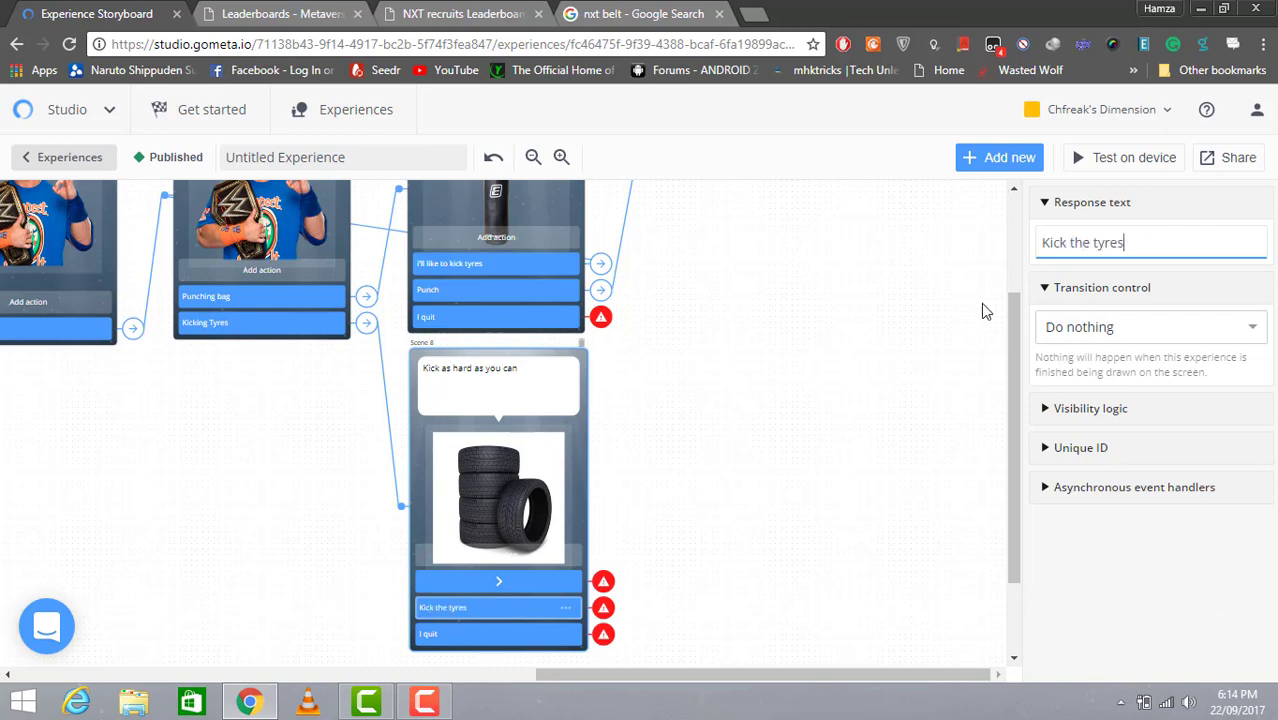
click(502, 581)
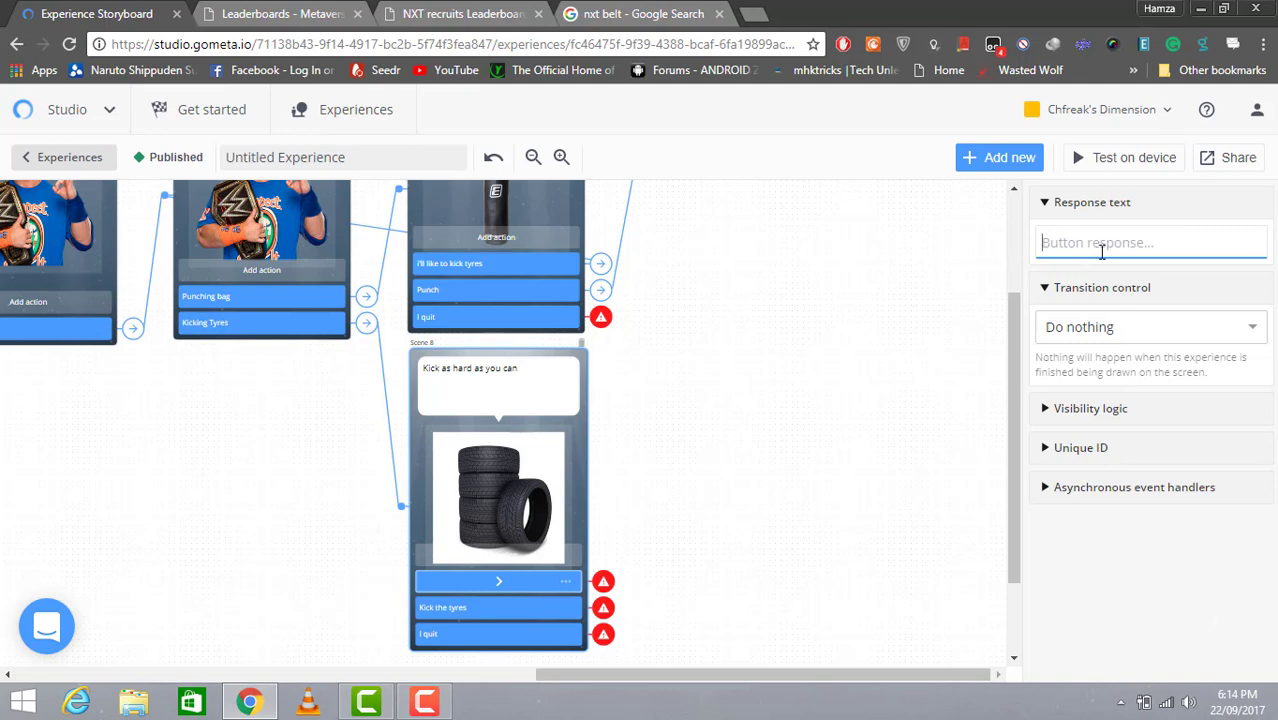
text(I wanna puch now)
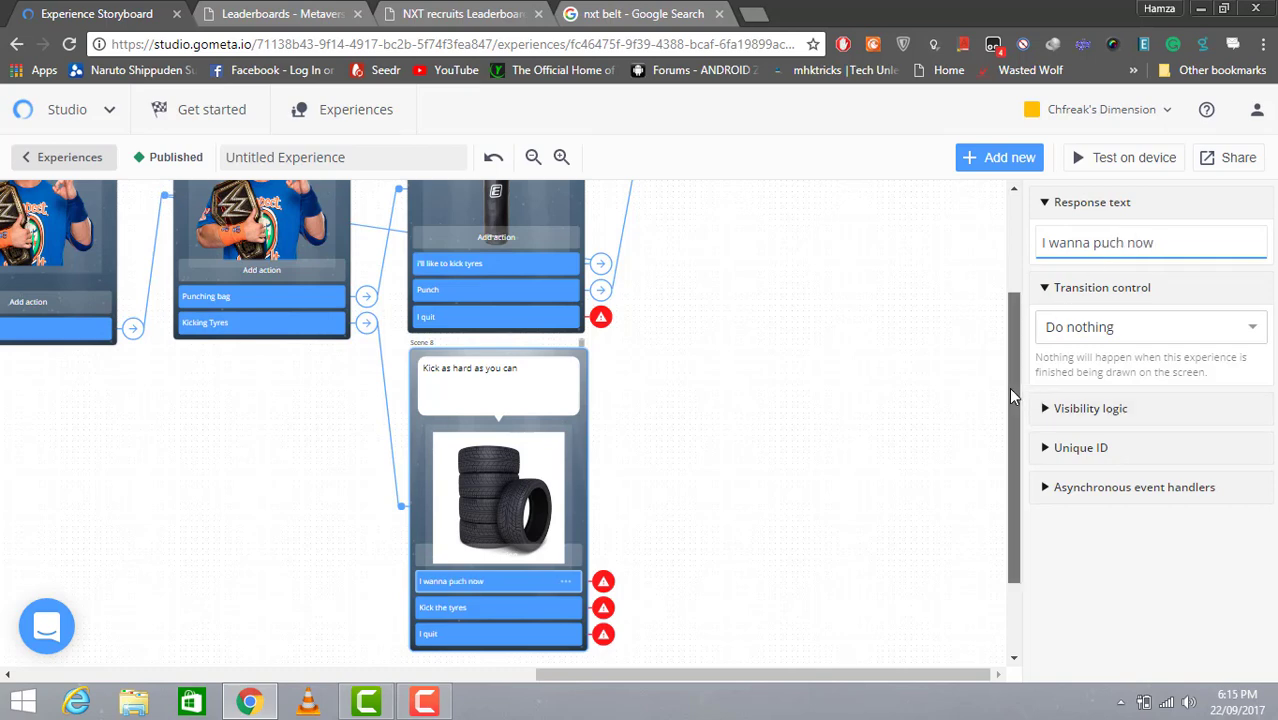
mouse_move(1008, 387)
mouse_down()
mouse_move(1018, 358)
mouse_move(1016, 374)
mouse_up()
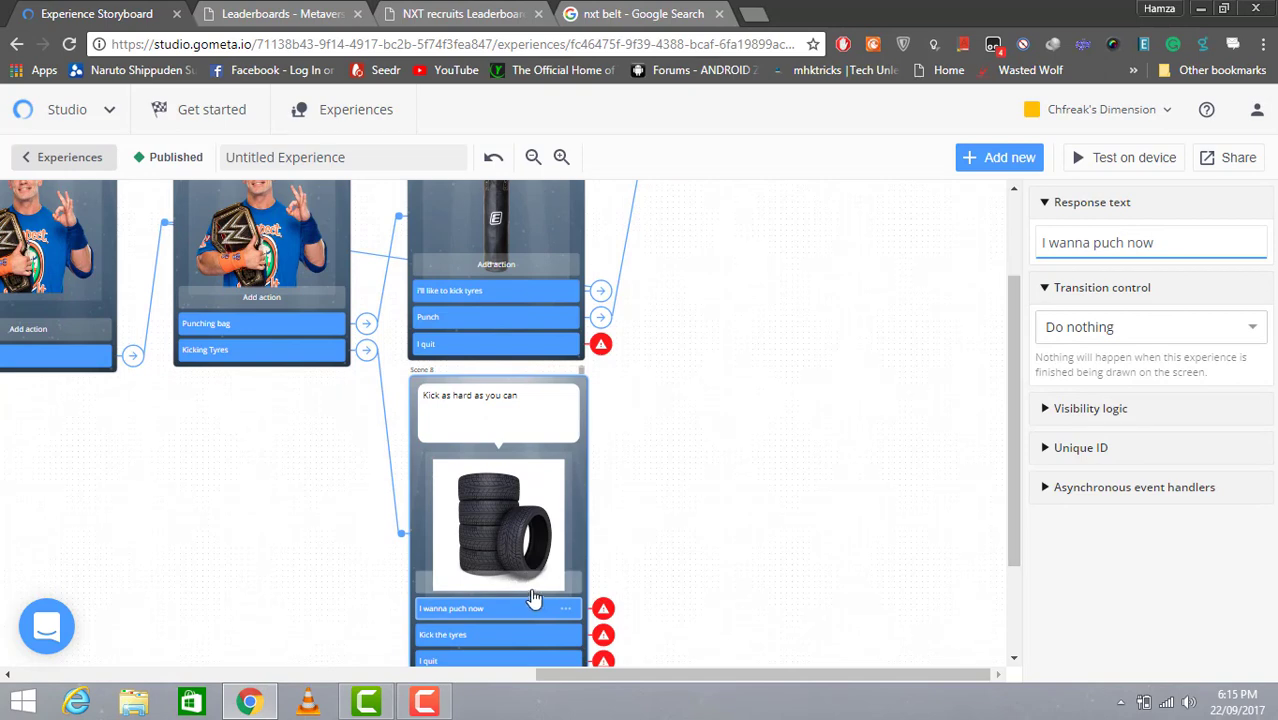
click(533, 157)
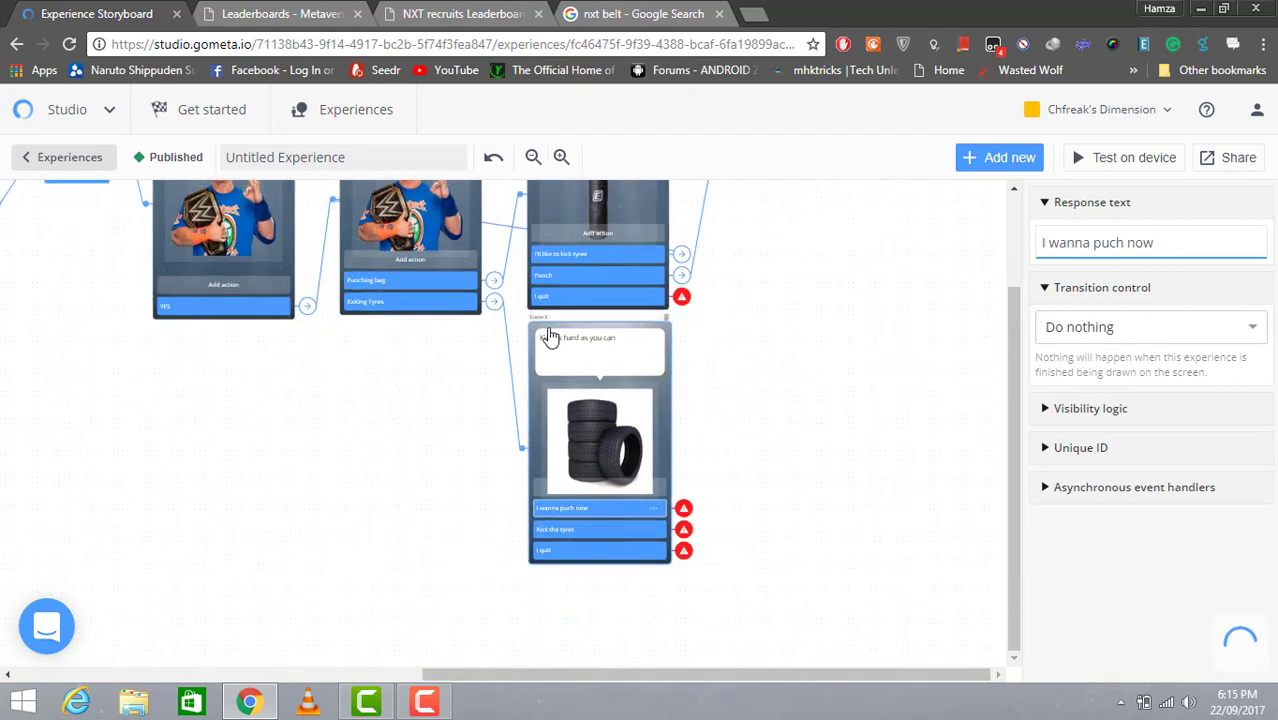
Step: Set Scene 8's "I wanna puch now" response to transition to Scene 6, the training-choice scene
drag(1010, 490, 1010, 422)
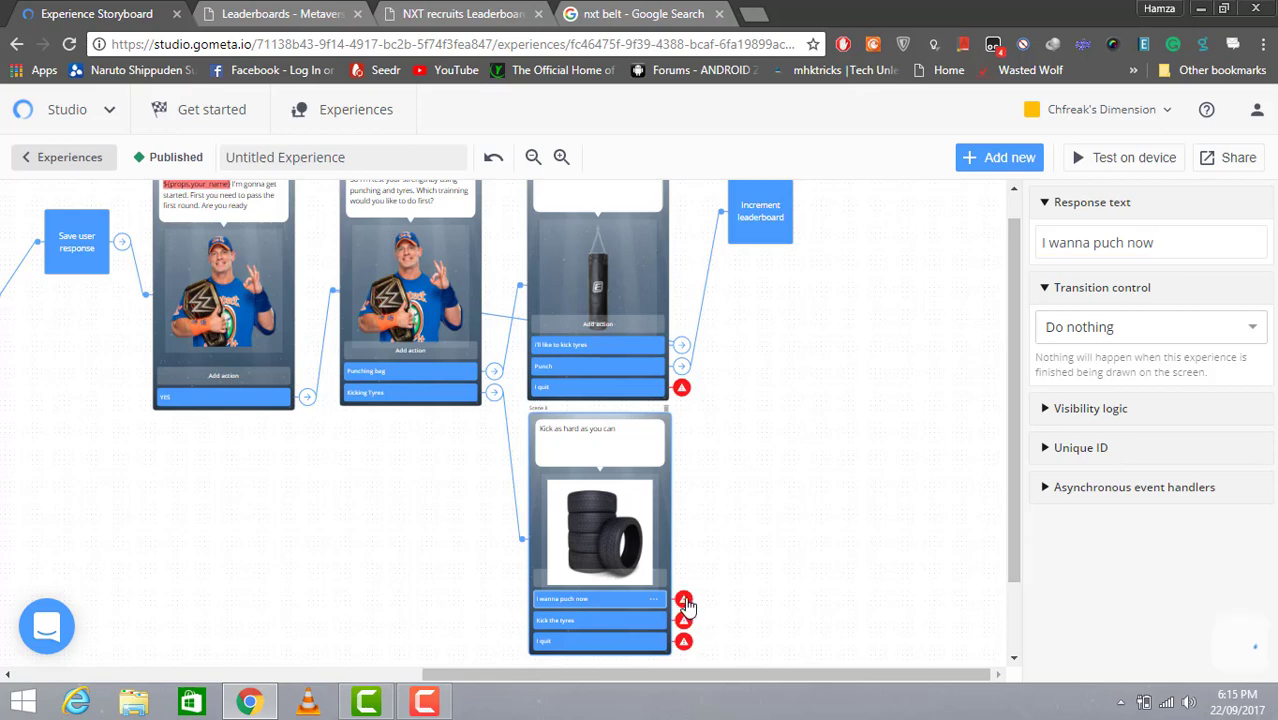
click(1200, 333)
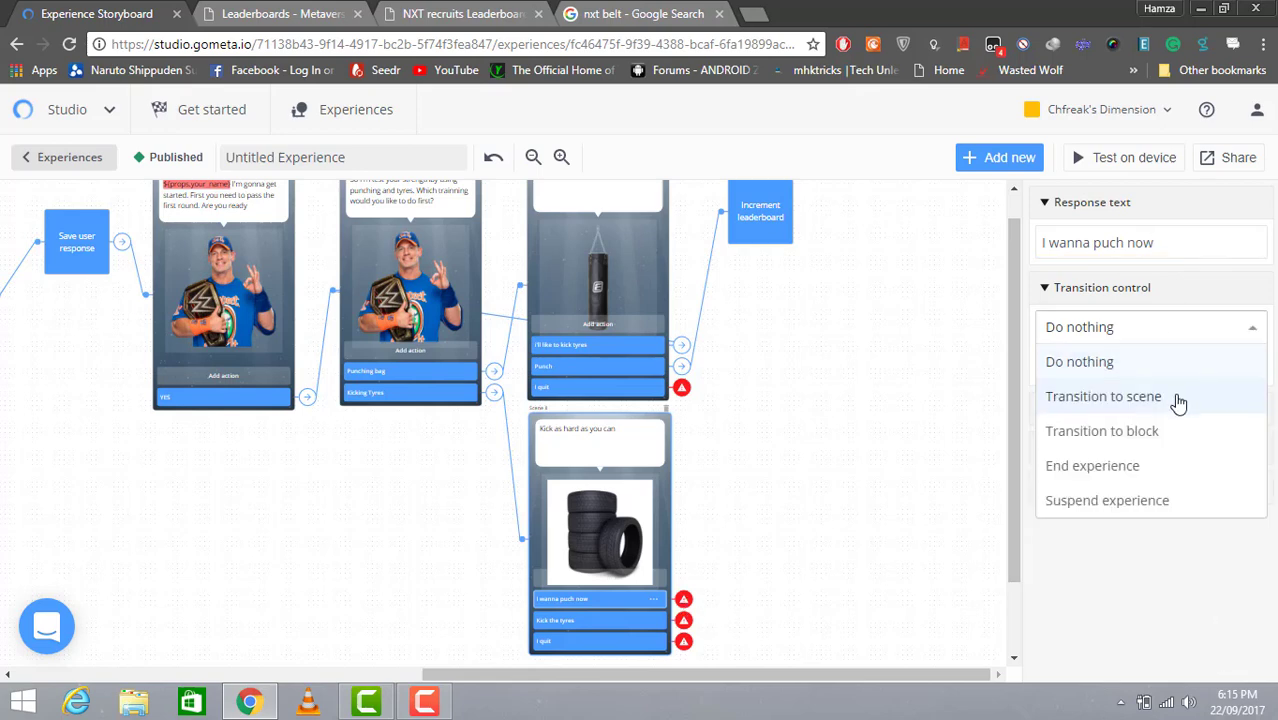
click(1178, 400)
click(1254, 368)
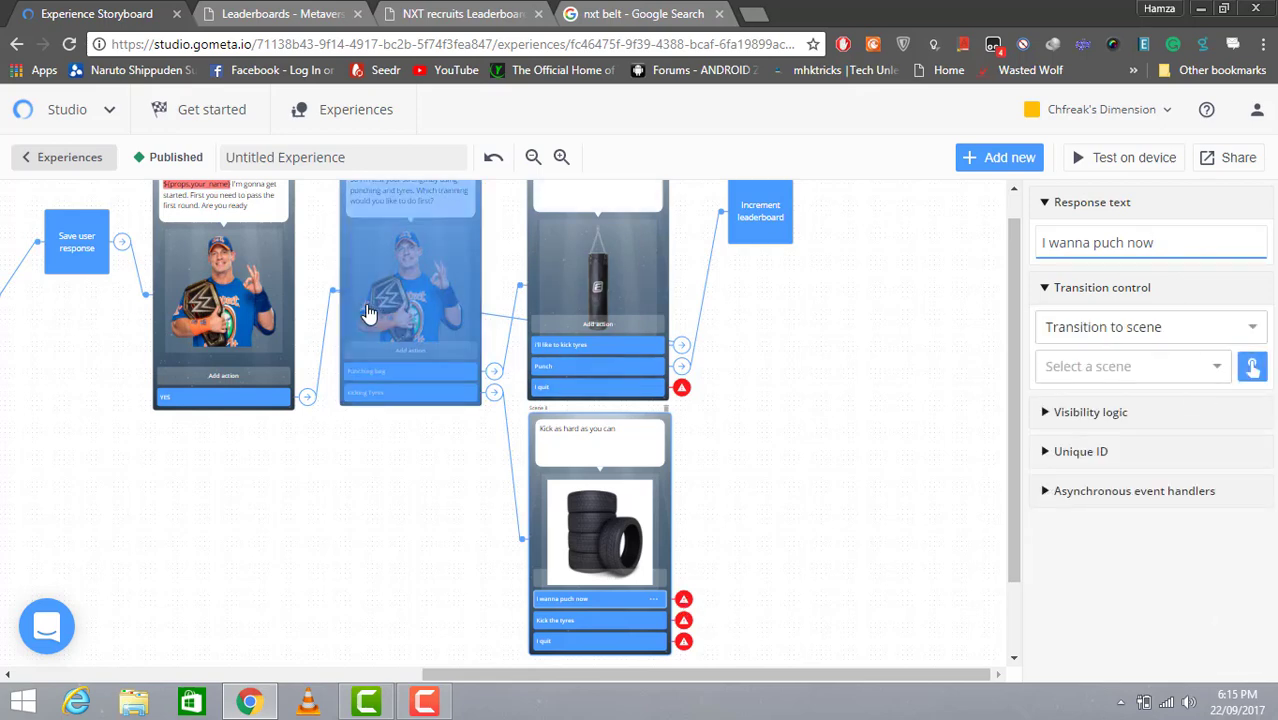
click(368, 313)
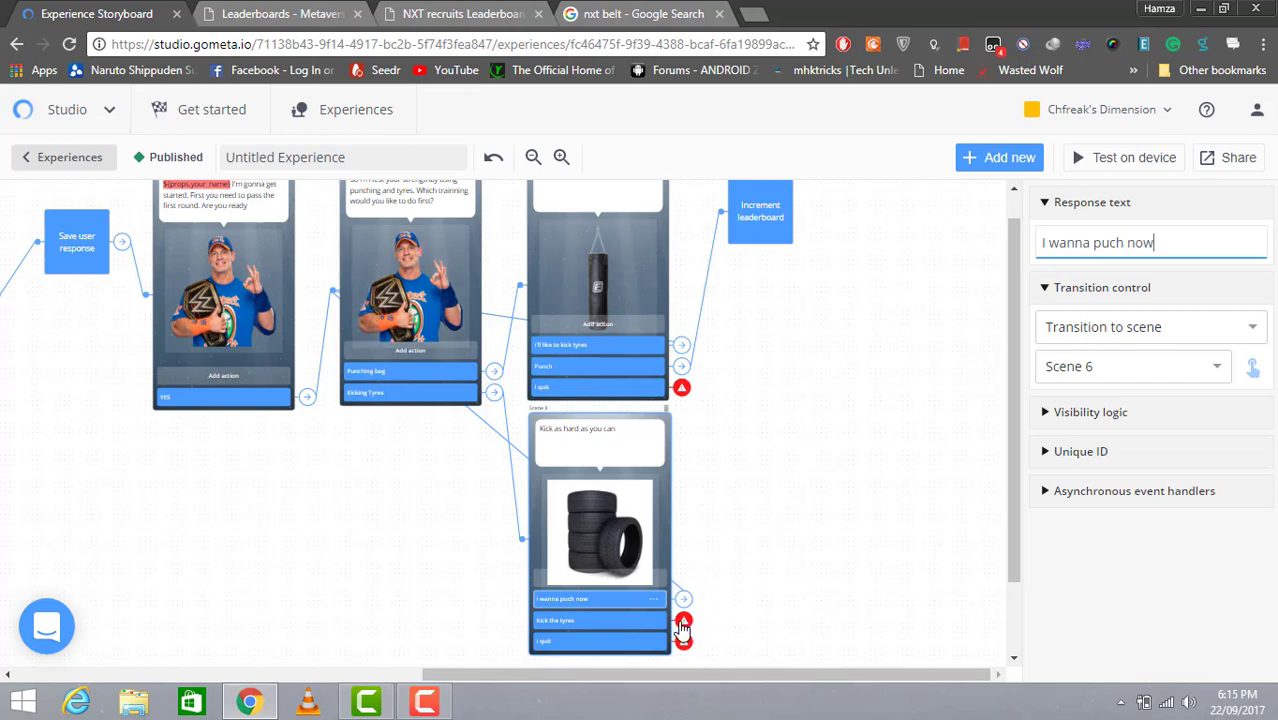
Step: Set Scene 8's "Kick the tyres" response to transition to the Increment leaderboard block
click(600, 620)
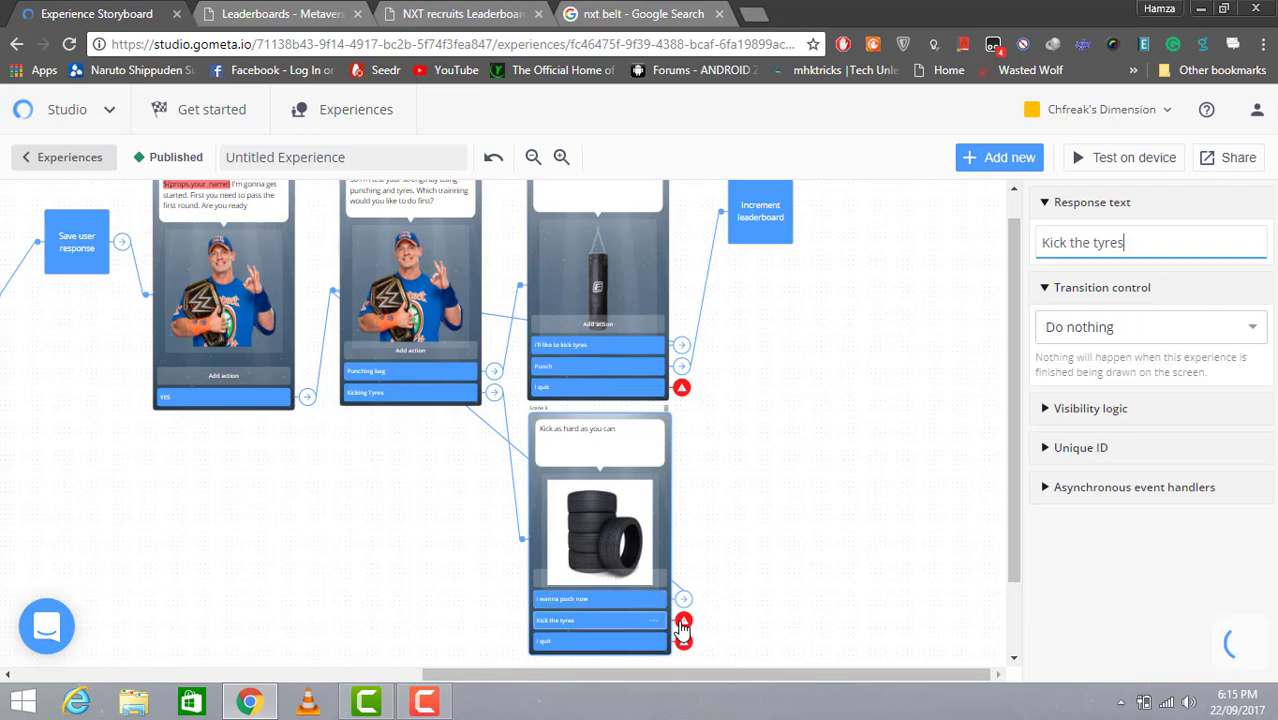
click(1213, 327)
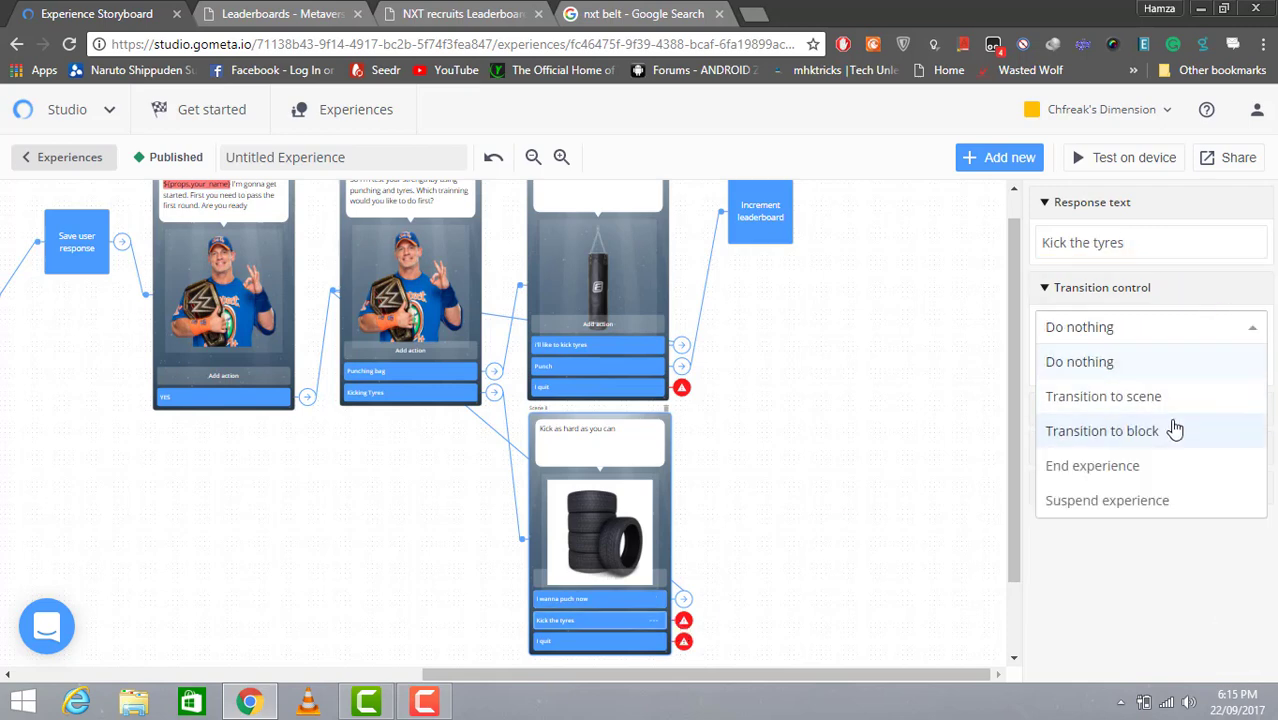
click(1175, 430)
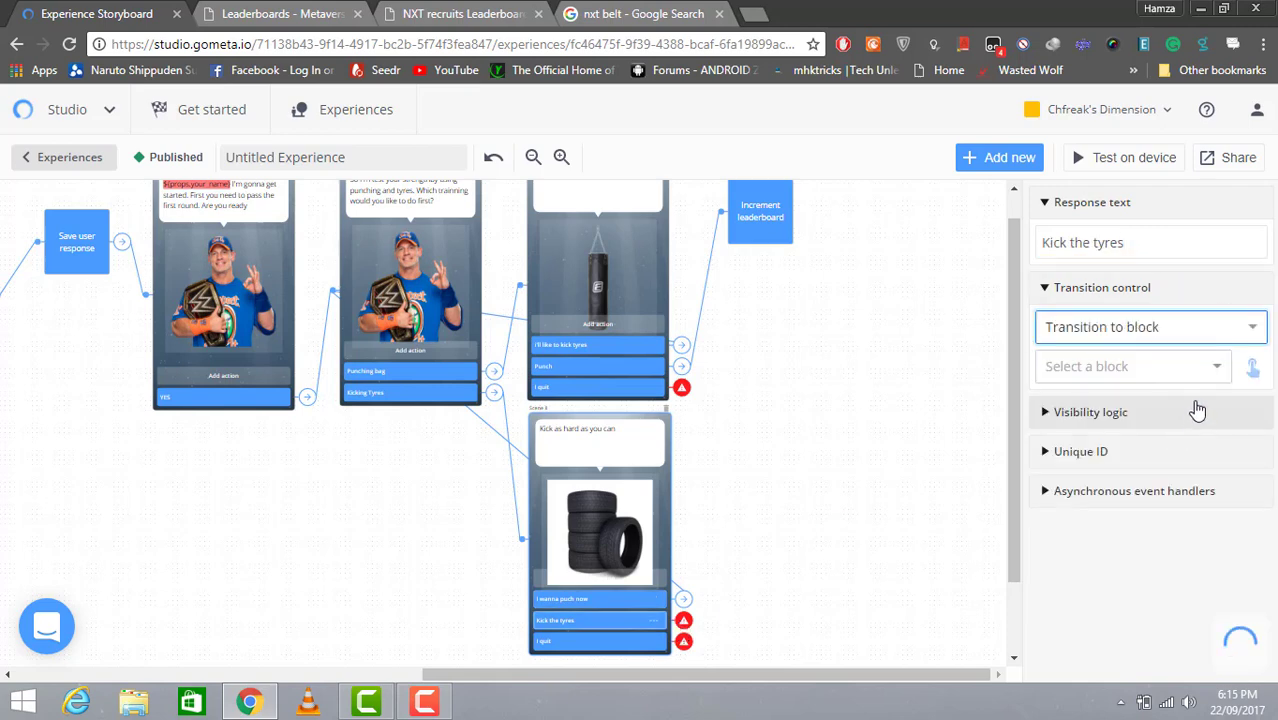
click(1216, 368)
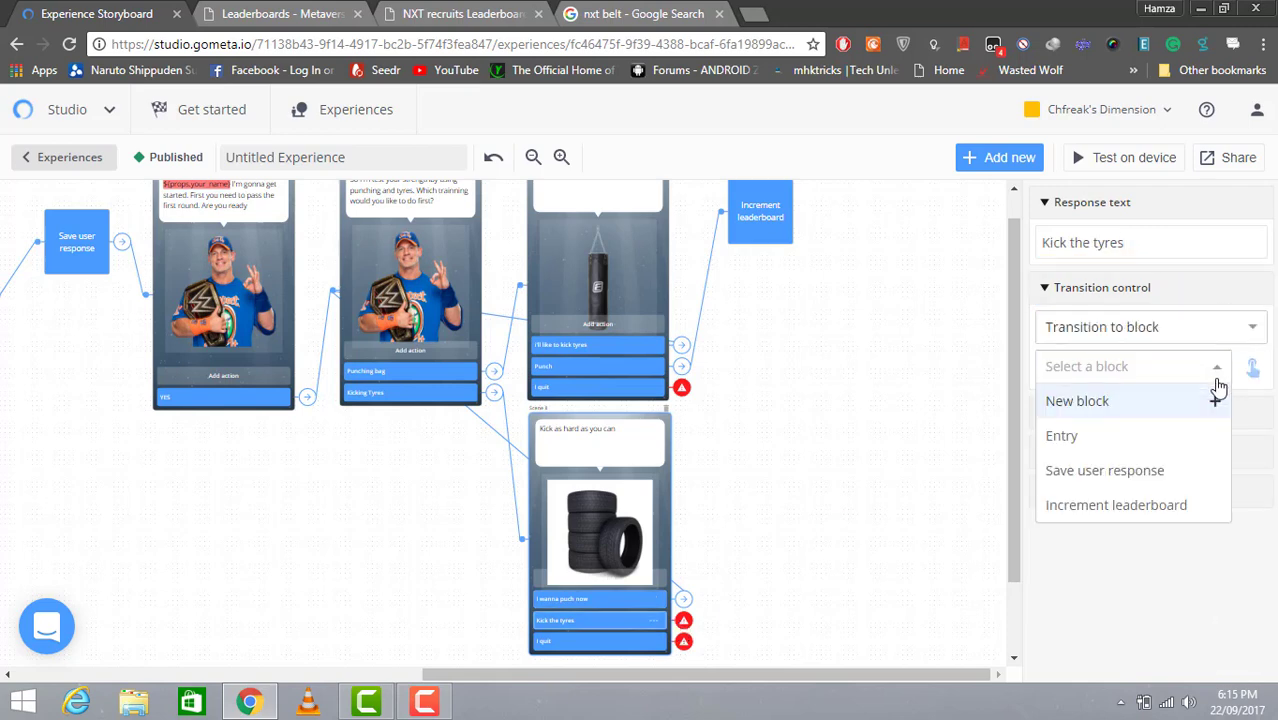
click(1157, 507)
Step: Add a character scene, place it just beyond the Increment leaderboard block, and make its character the belt-holding John Cena
mouse_move(1016, 575)
mouse_down()
mouse_move(1008, 587)
mouse_move(1004, 520)
mouse_move(1008, 552)
mouse_up()
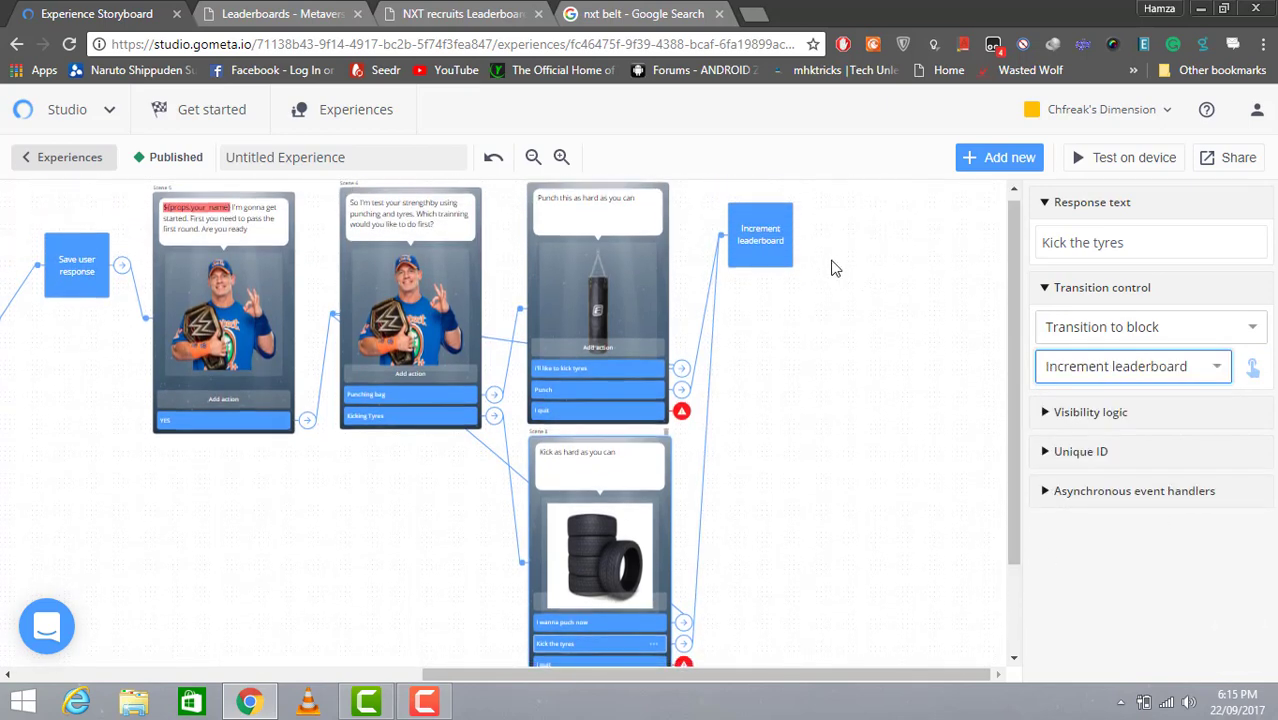
click(561, 158)
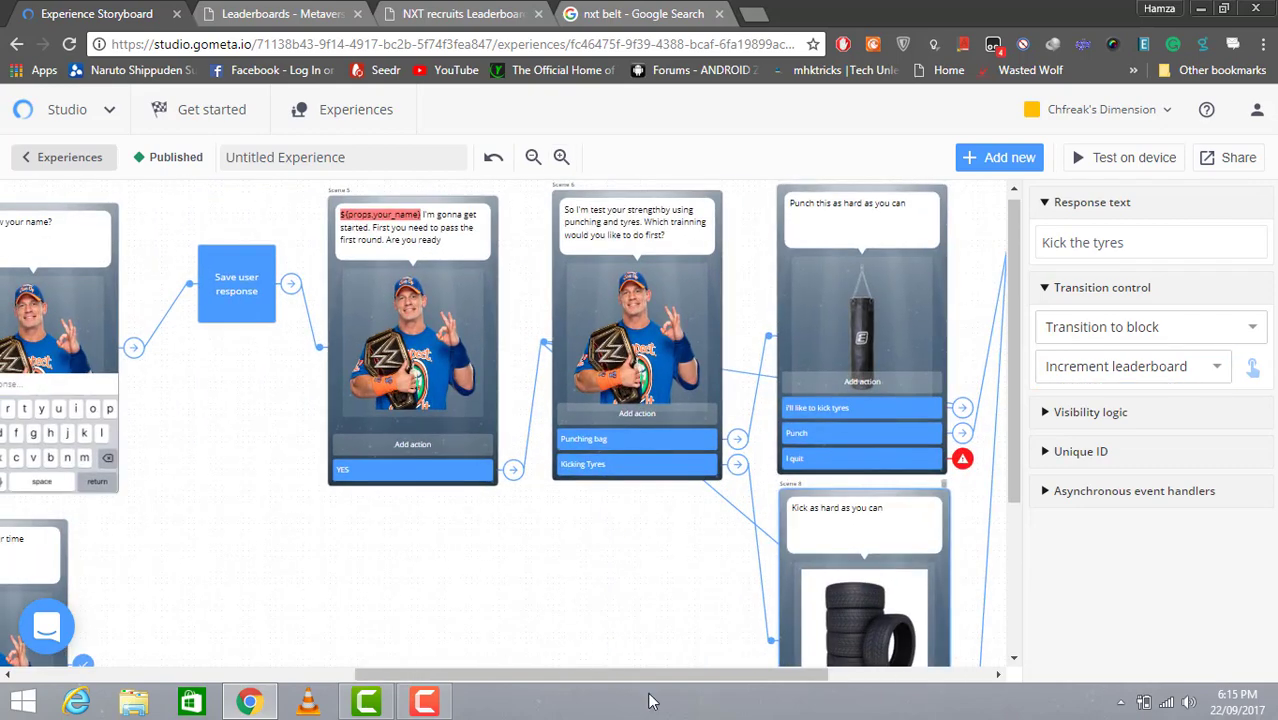
drag(658, 681, 805, 676)
click(992, 158)
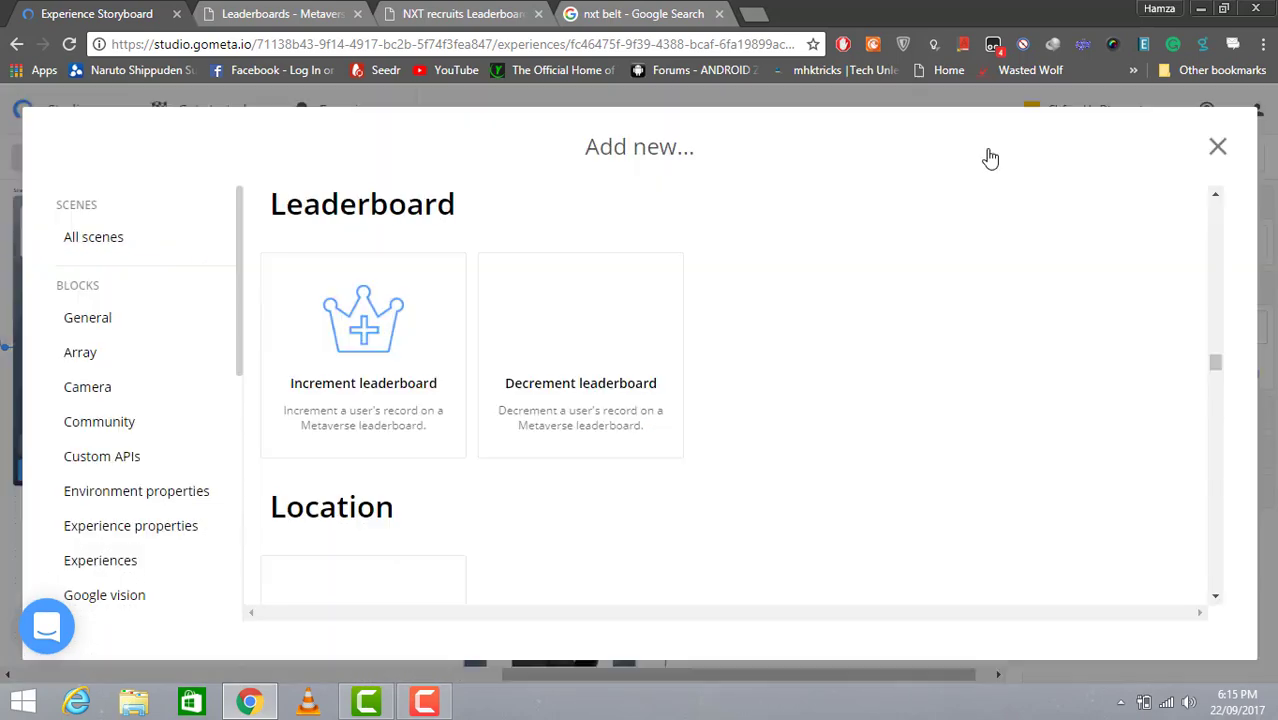
click(168, 245)
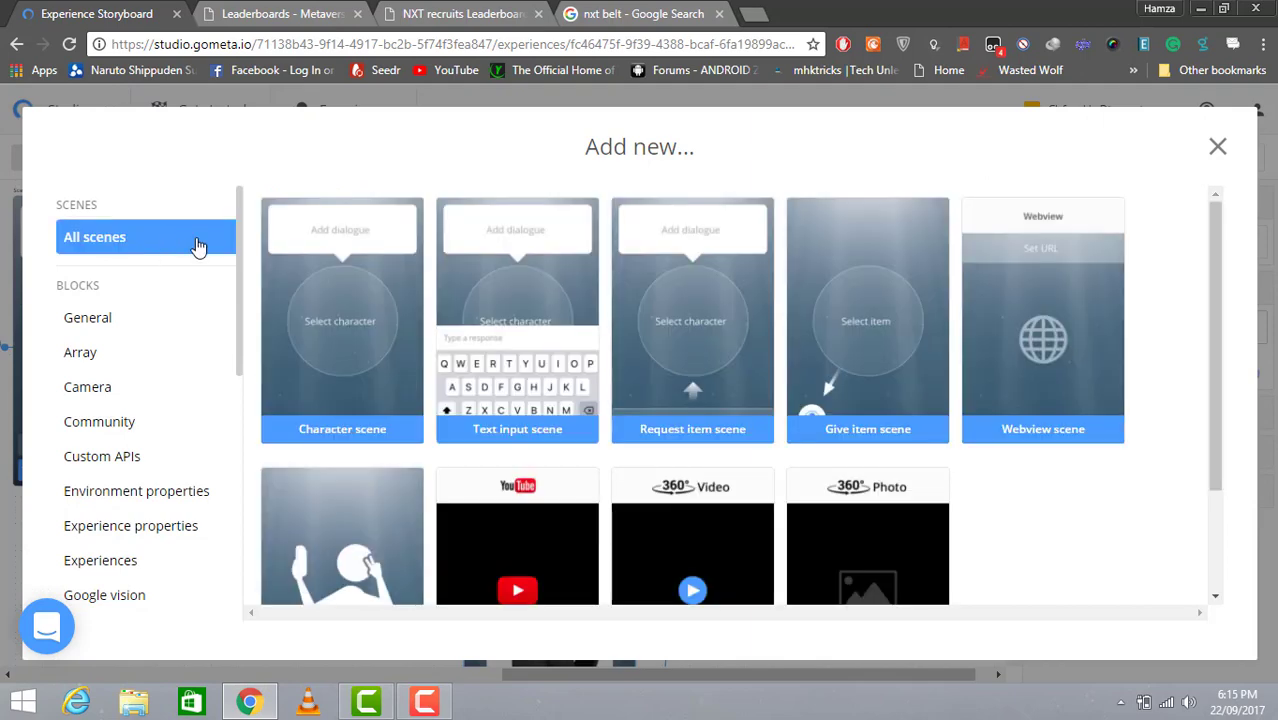
click(396, 298)
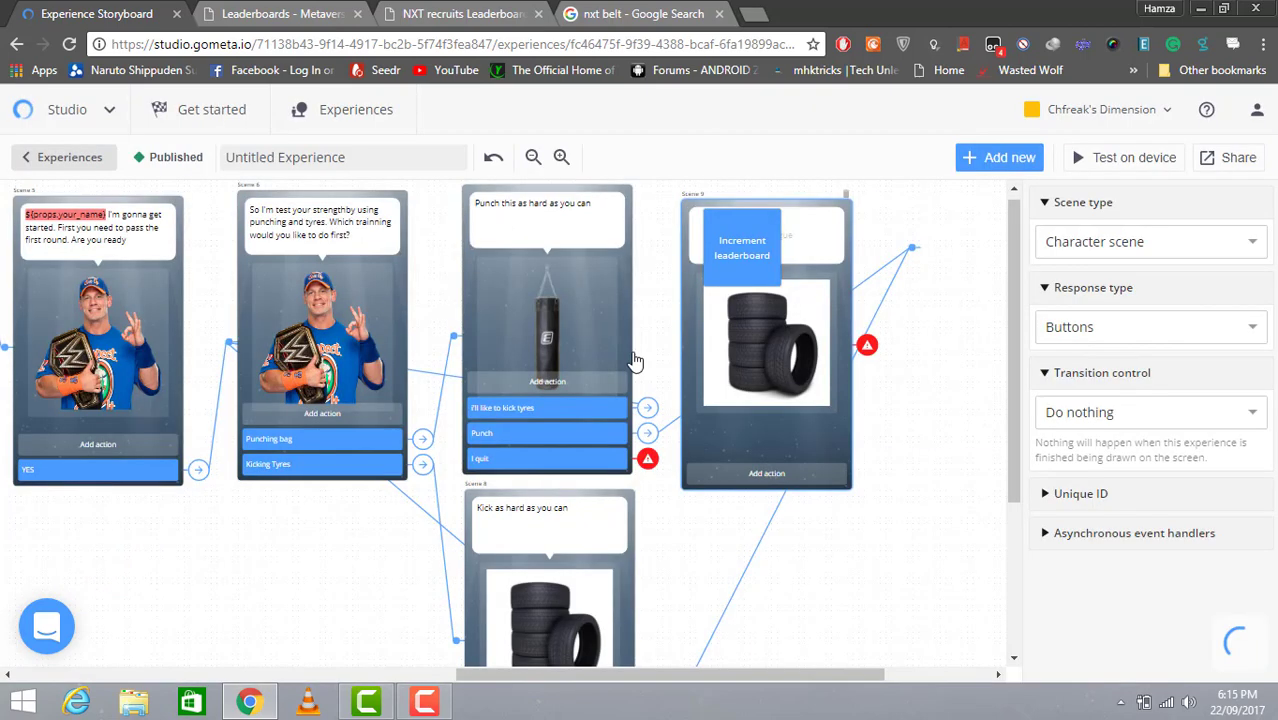
drag(718, 365, 870, 357)
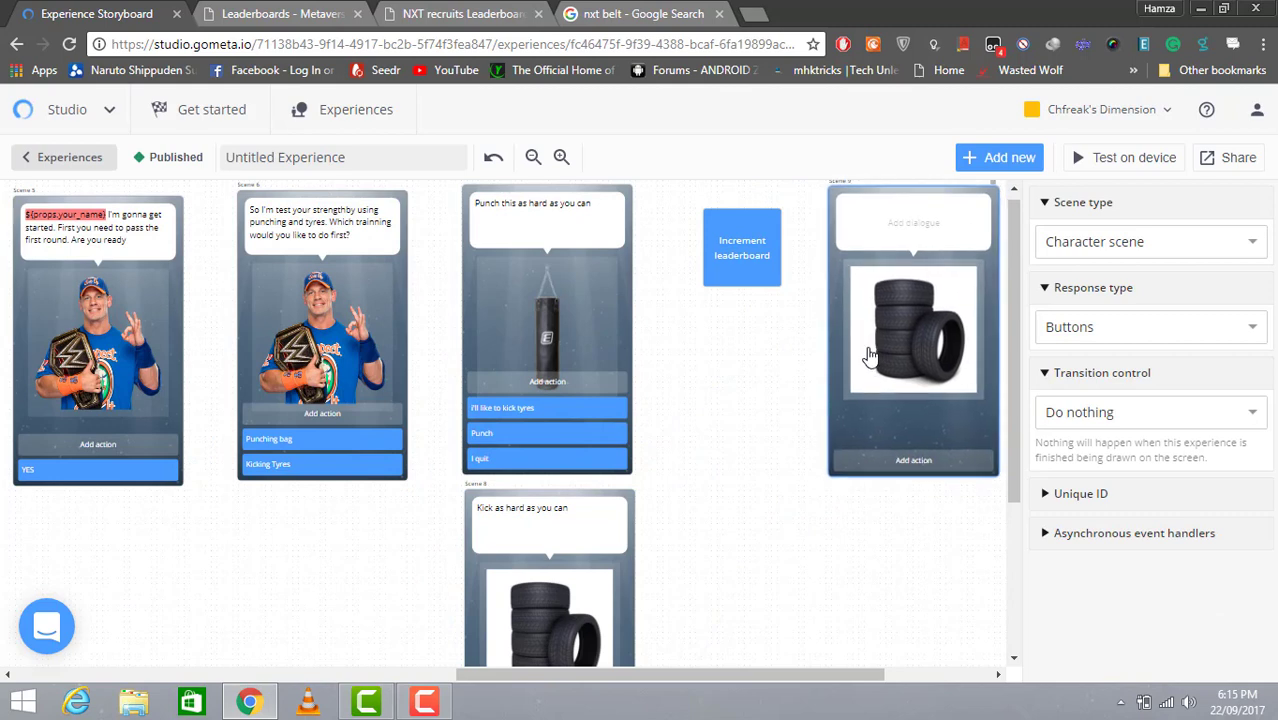
click(870, 352)
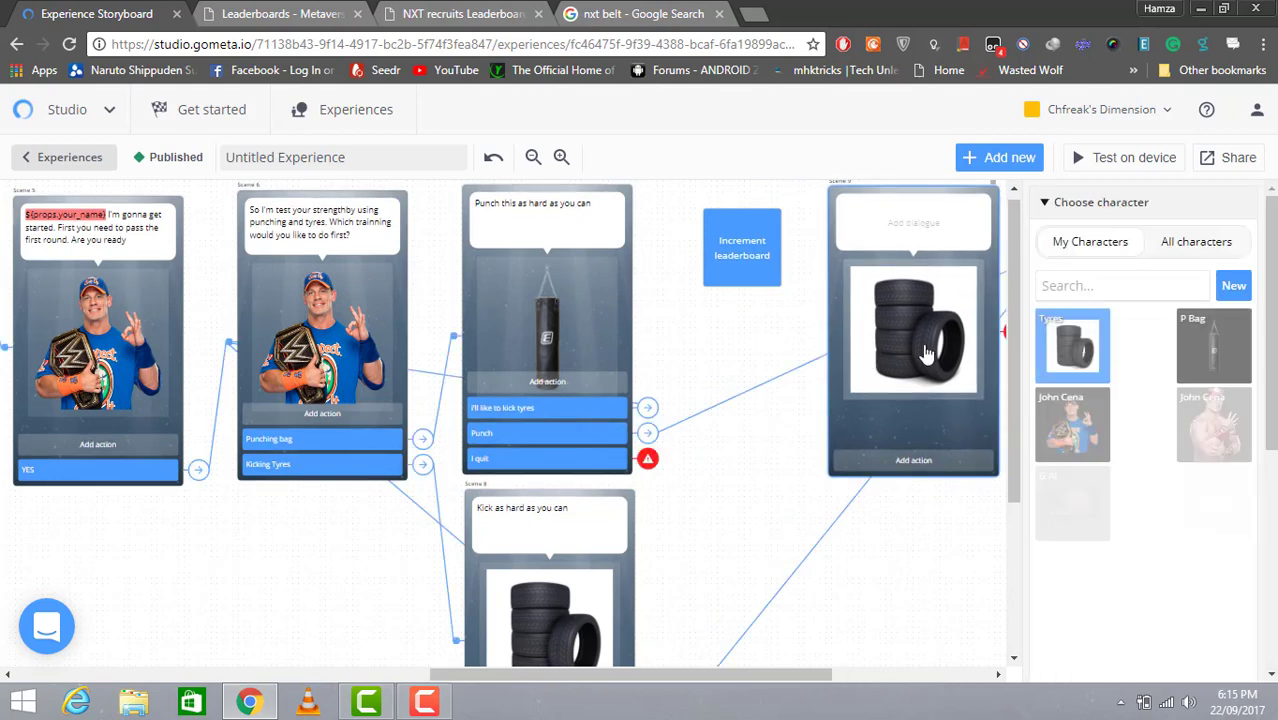
click(1072, 425)
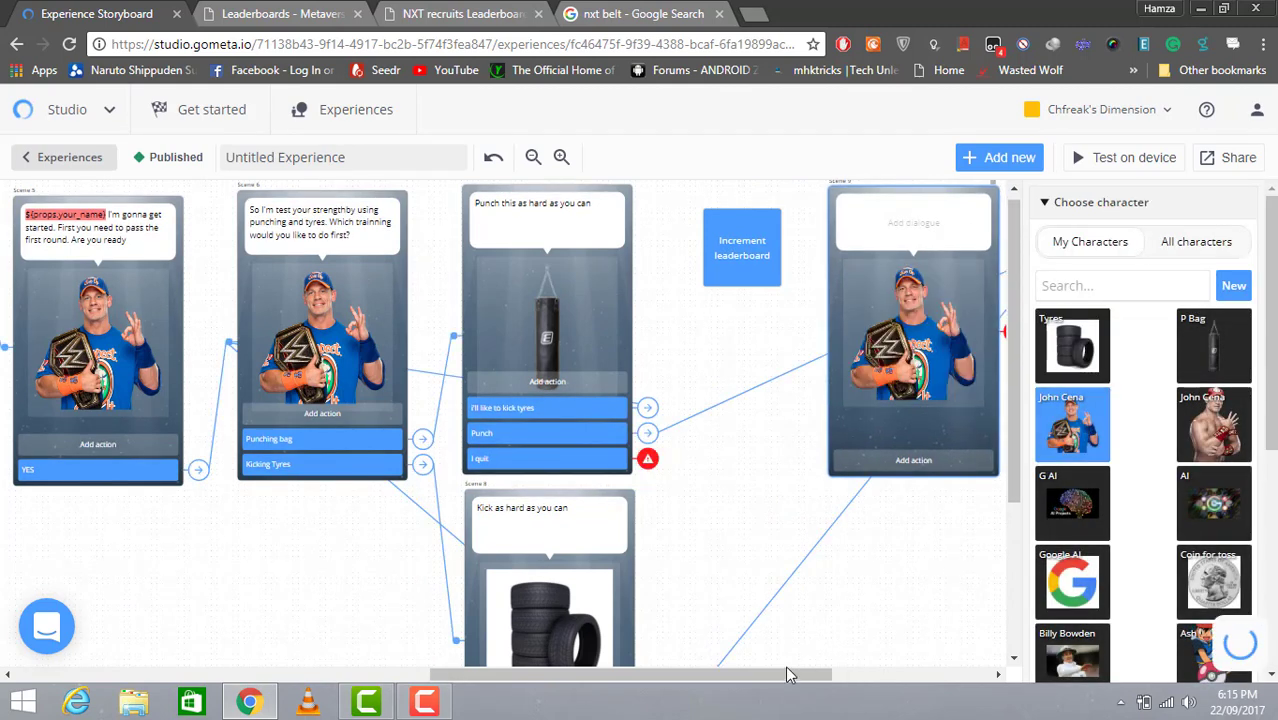
Step: Set the "I quit" response of the punching bag scene to transition to the new John Cena scene, Scene 9
drag(792, 674, 842, 676)
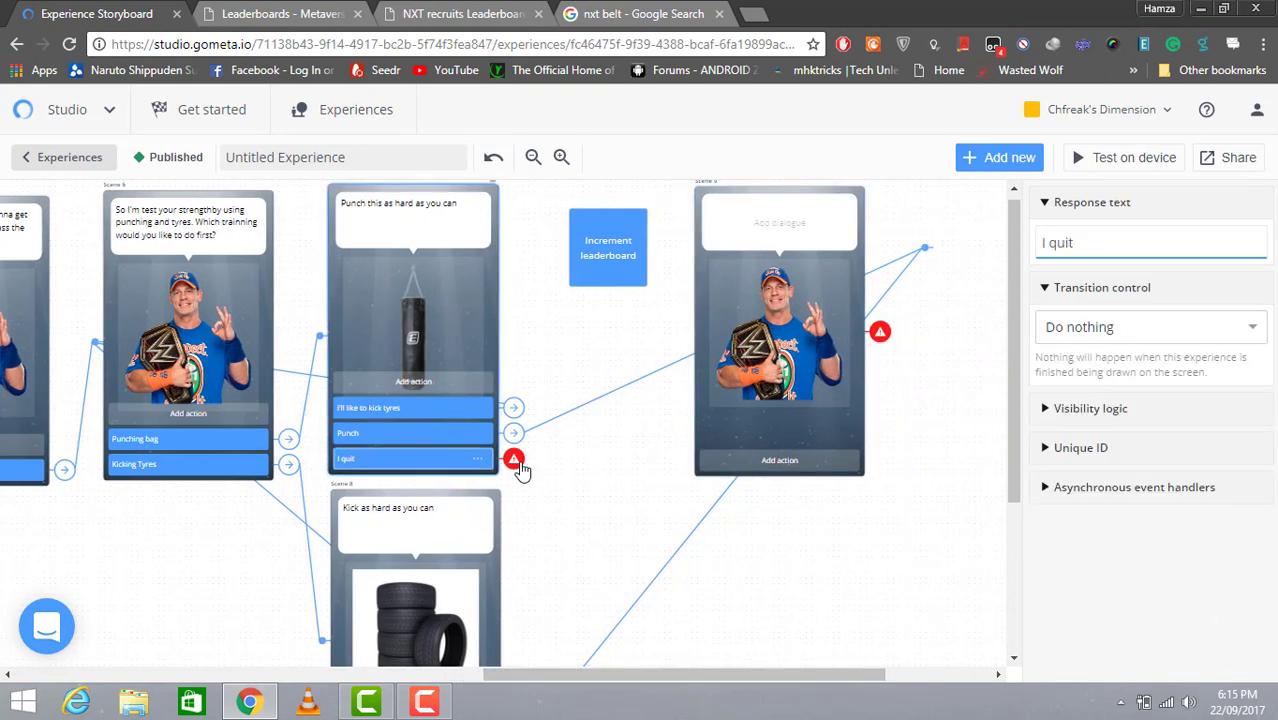
click(1168, 330)
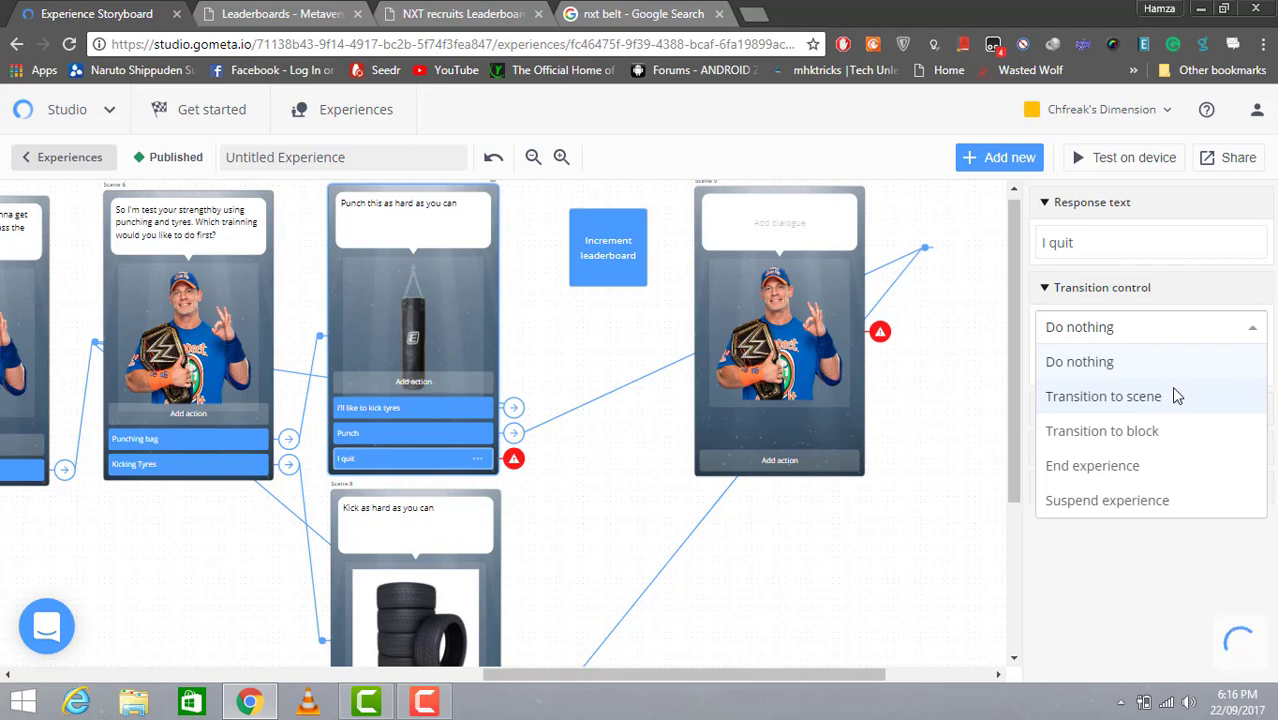
click(1171, 390)
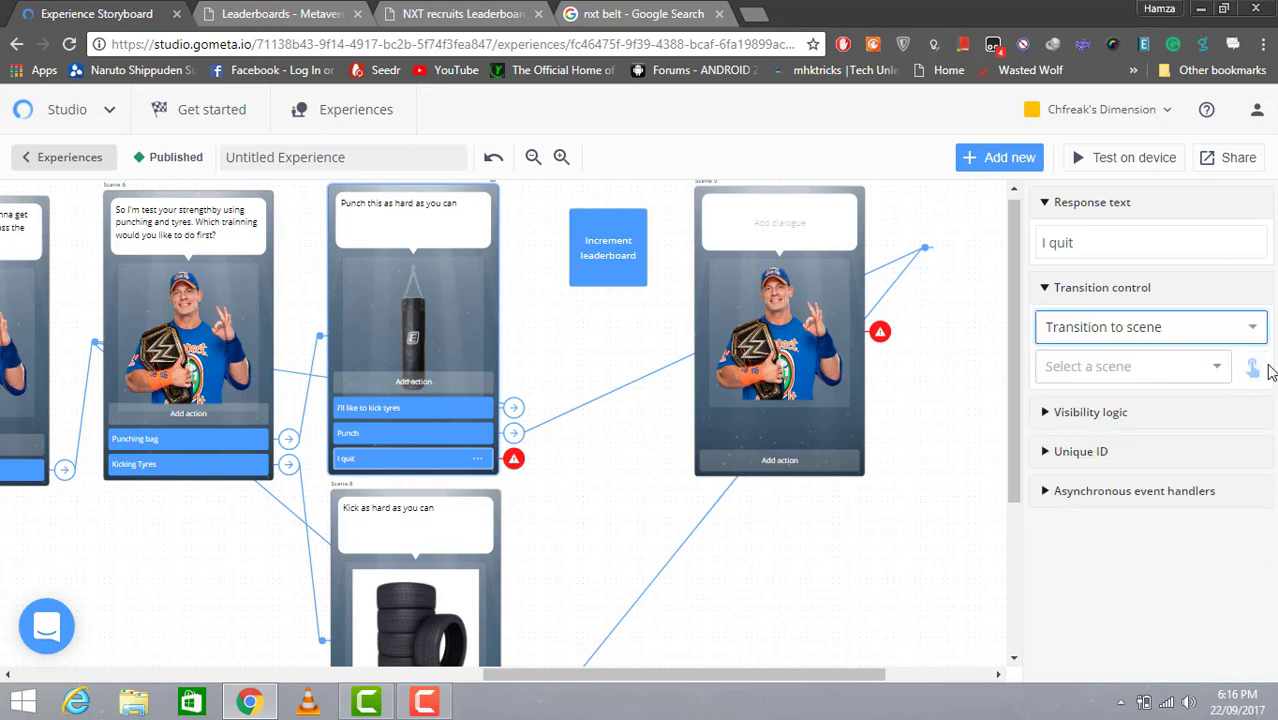
click(1252, 368)
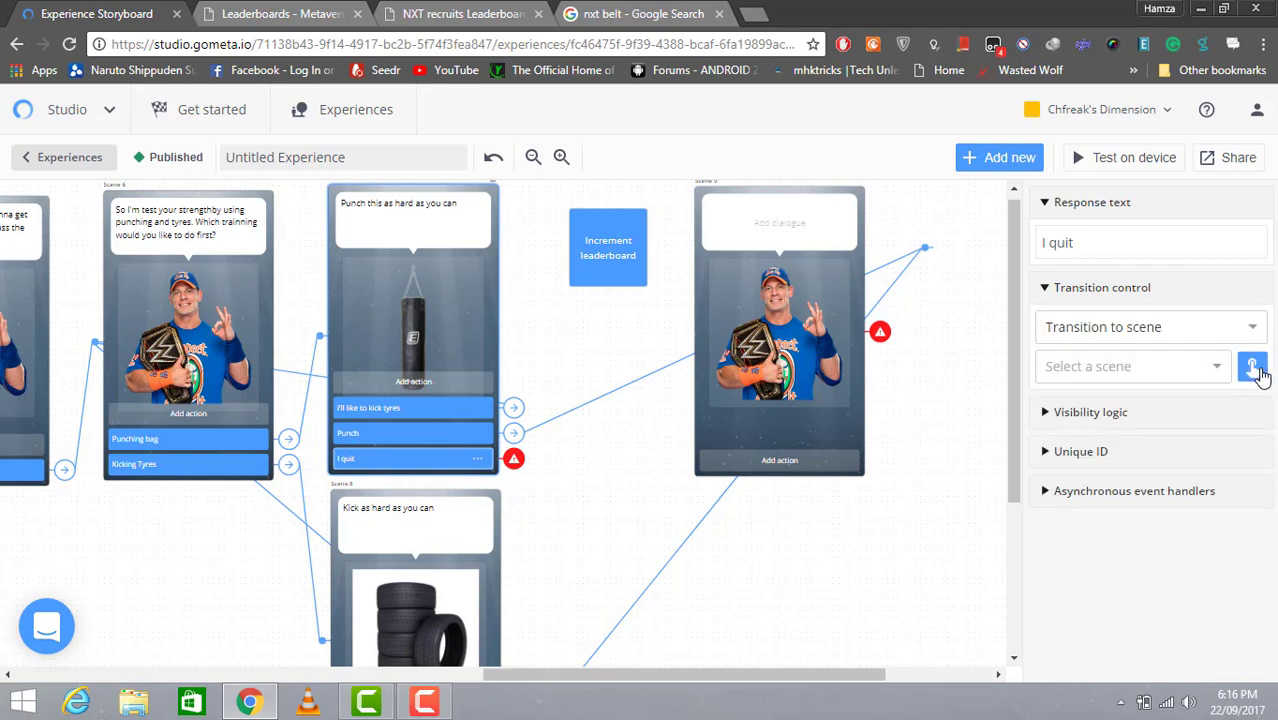
click(789, 394)
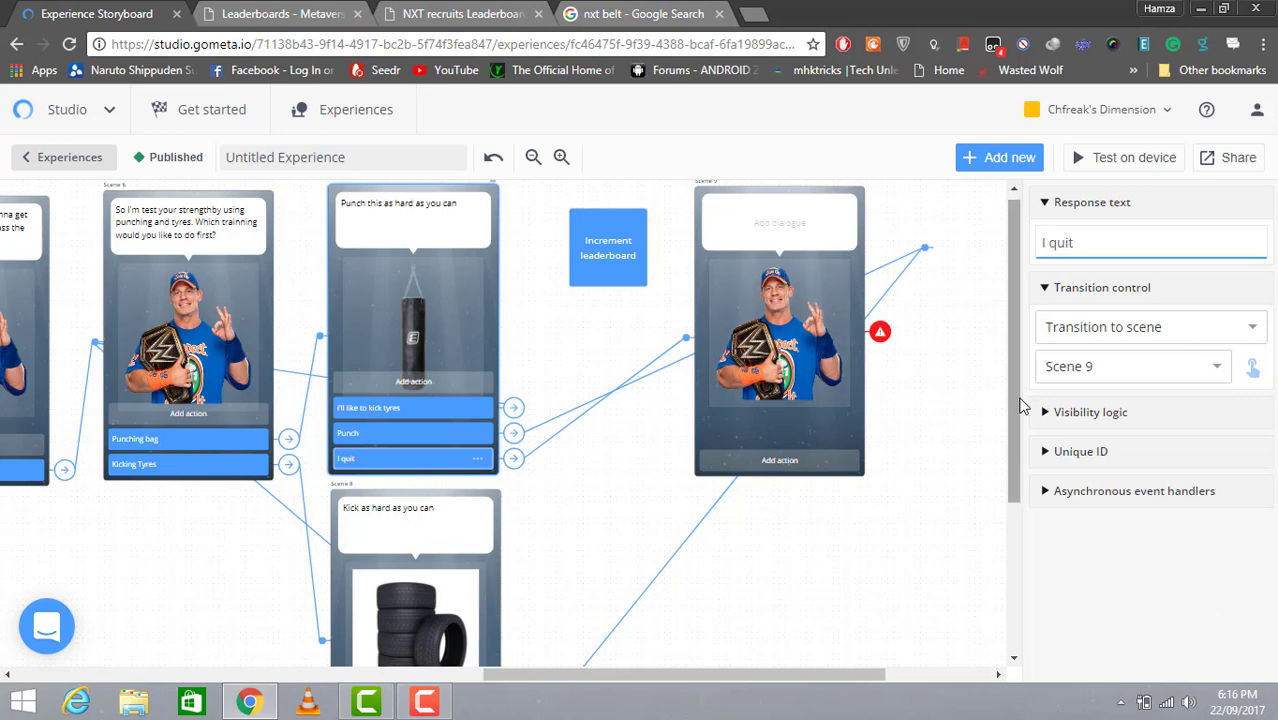
Step: Nudge the Increment leaderboard block slightly down and set Scene 8's "I quit" response to transition to Scene 9
drag(608, 268, 610, 287)
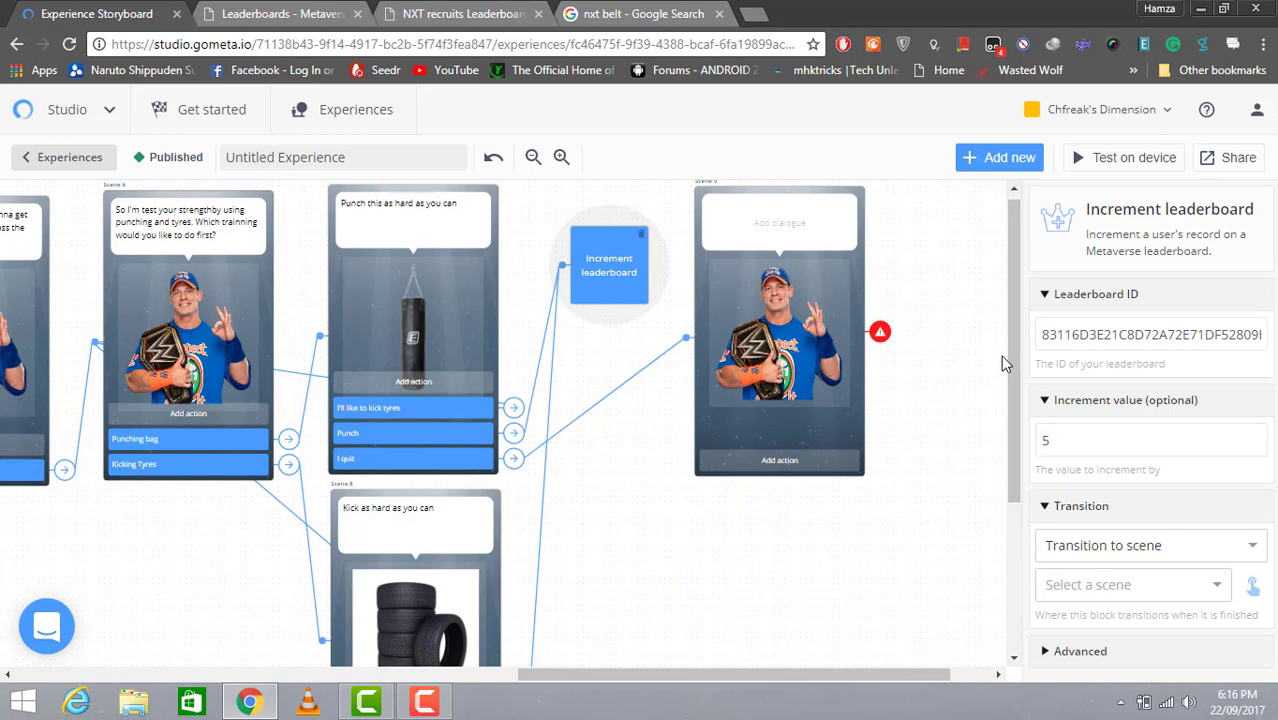
drag(1010, 359, 1008, 497)
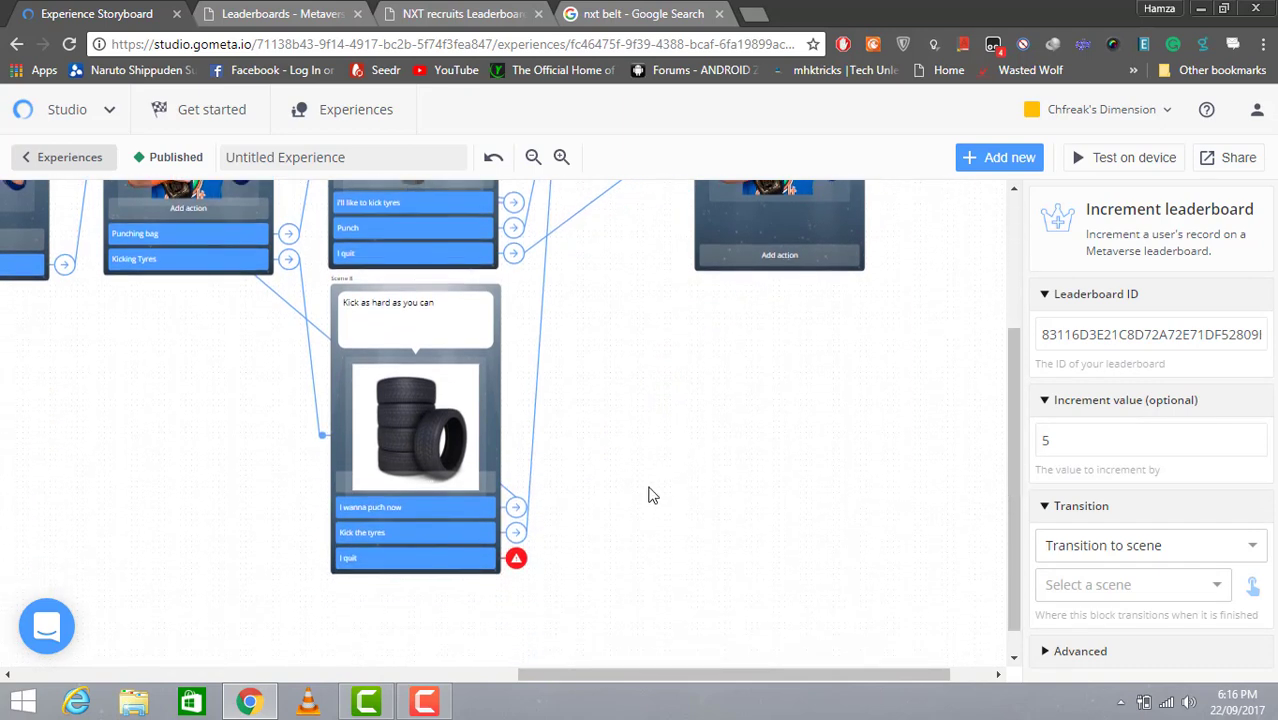
click(498, 562)
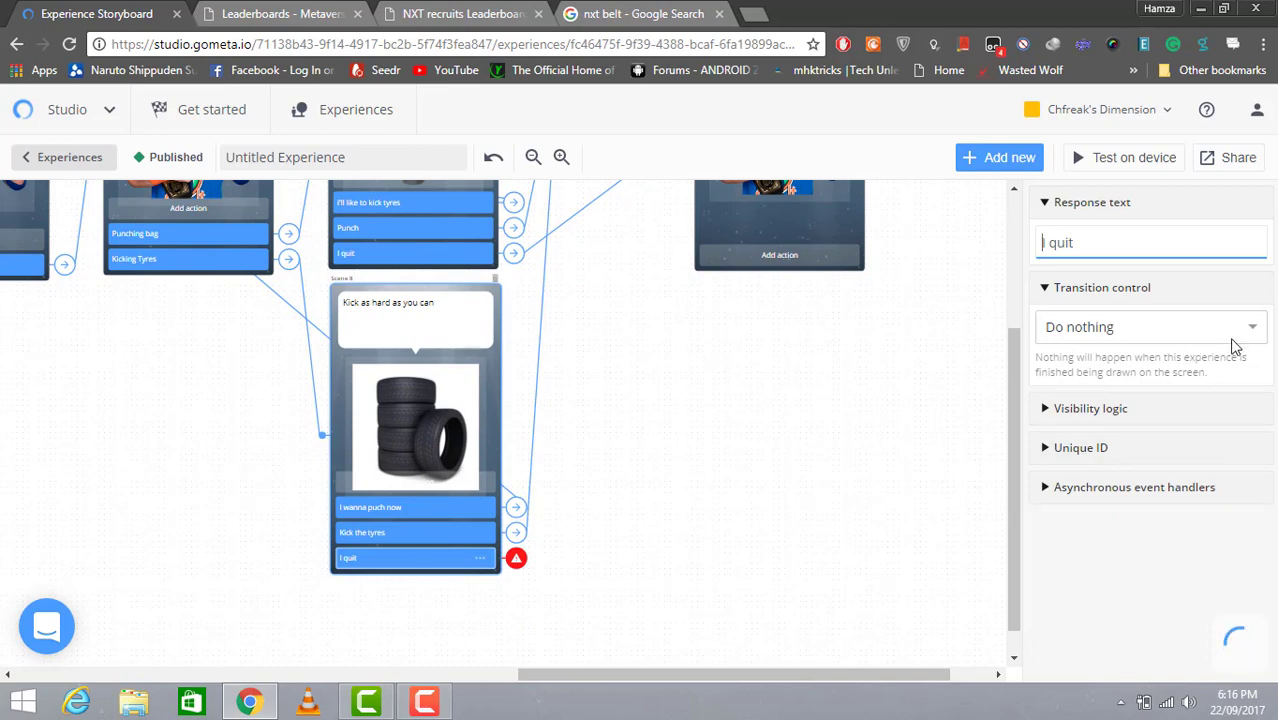
click(1243, 330)
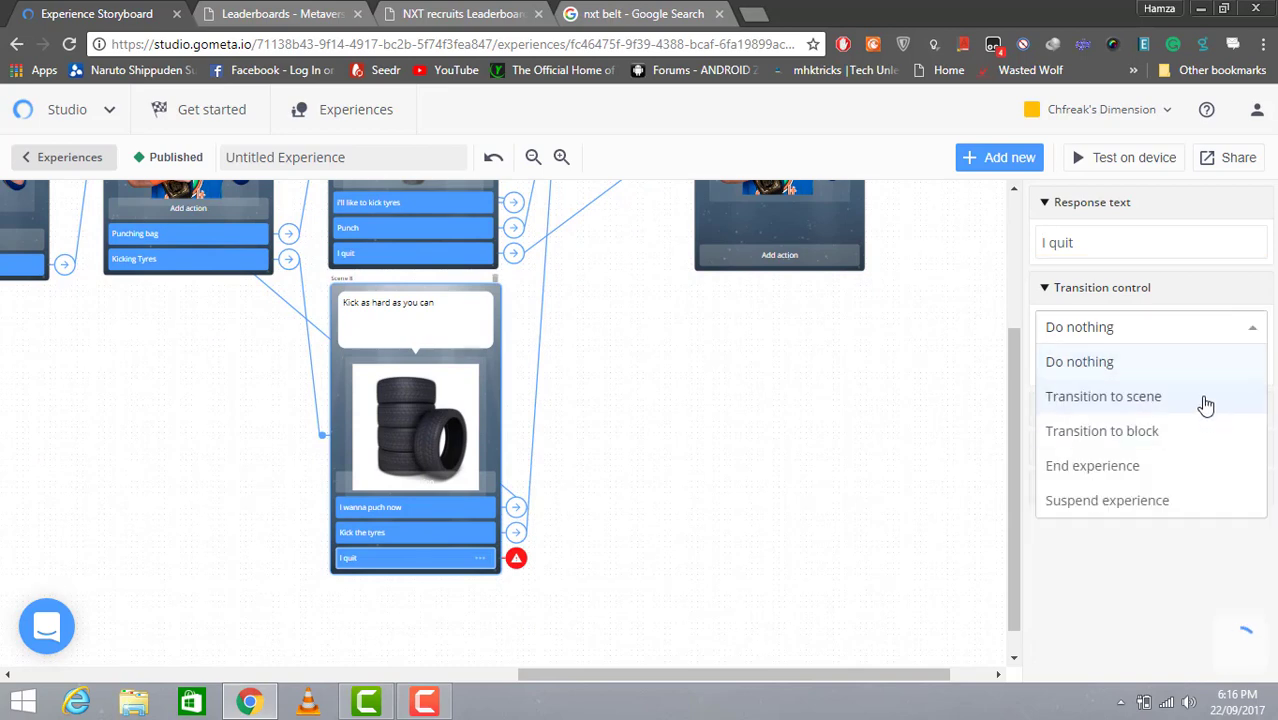
click(1216, 398)
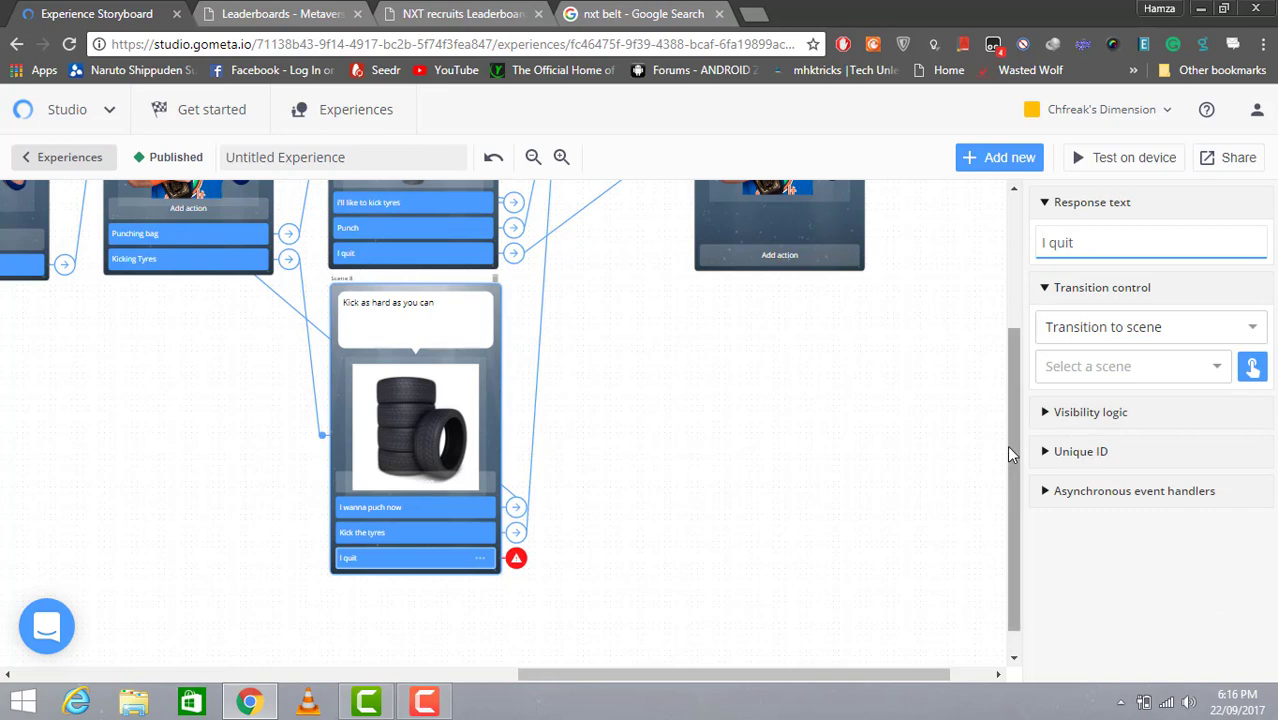
drag(1013, 455, 998, 300)
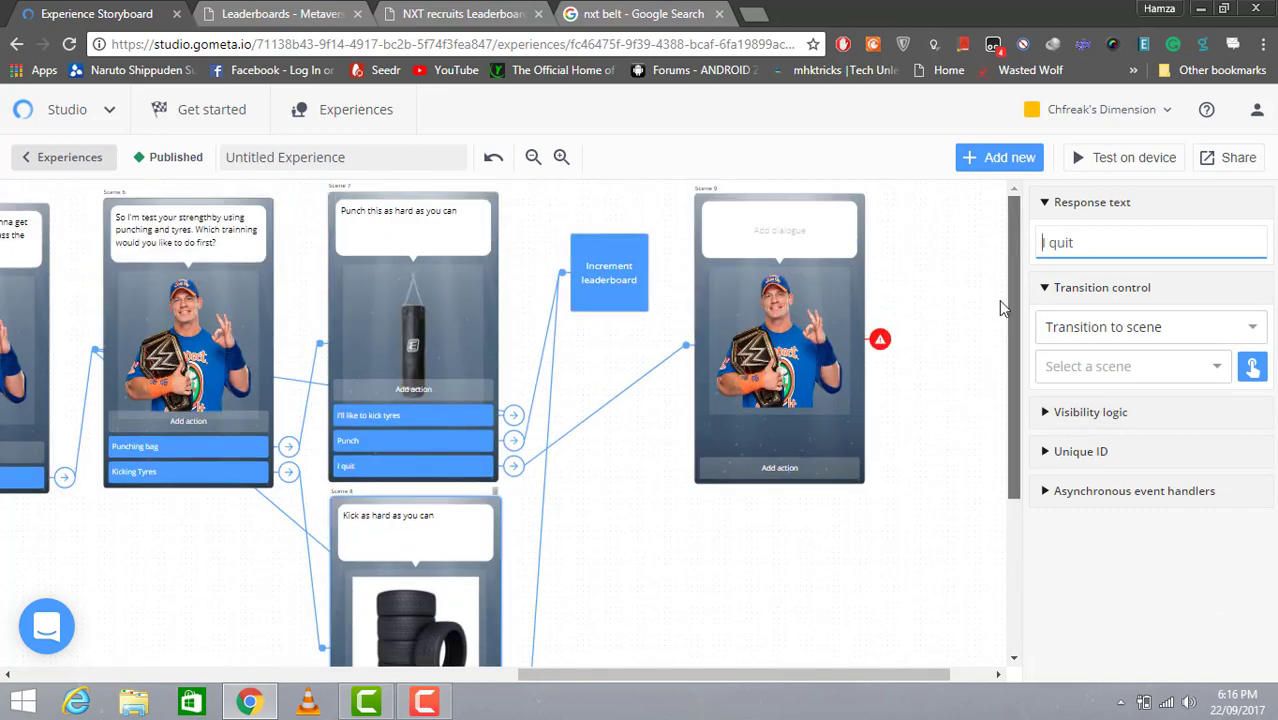
click(779, 362)
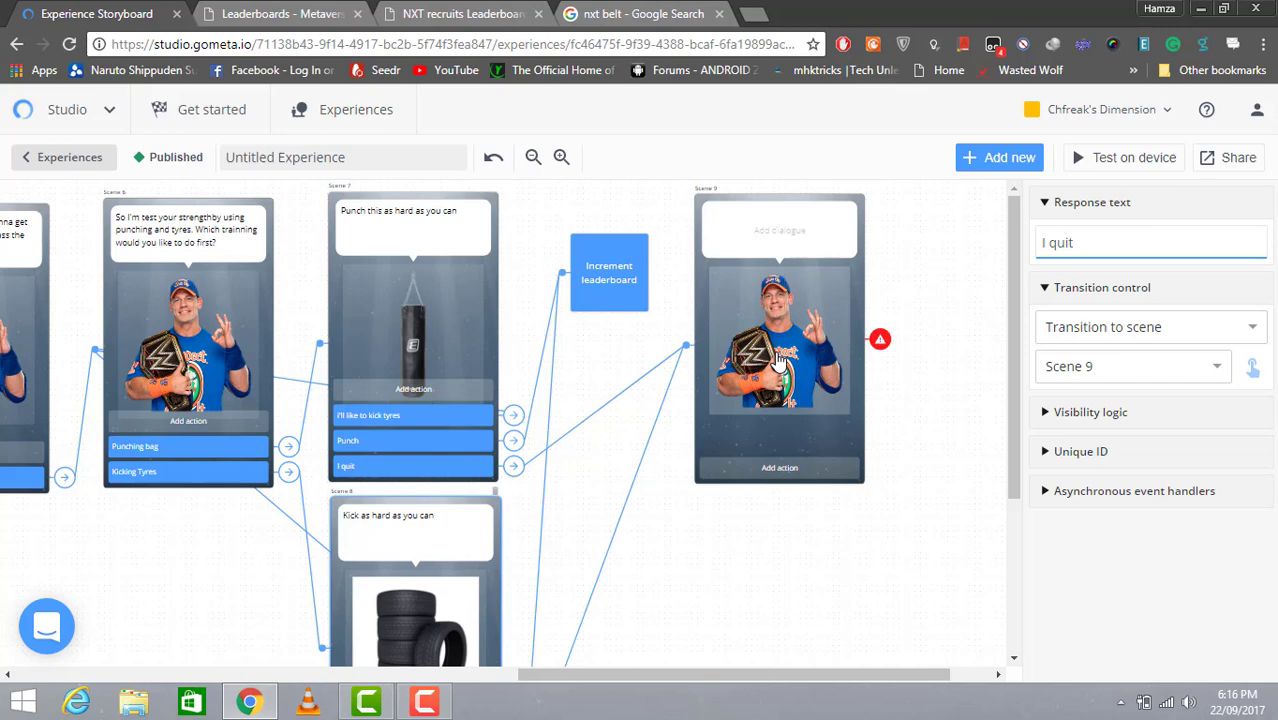
Step: Set the Increment leaderboard block to transition to Scene 9 when it finishes
click(648, 302)
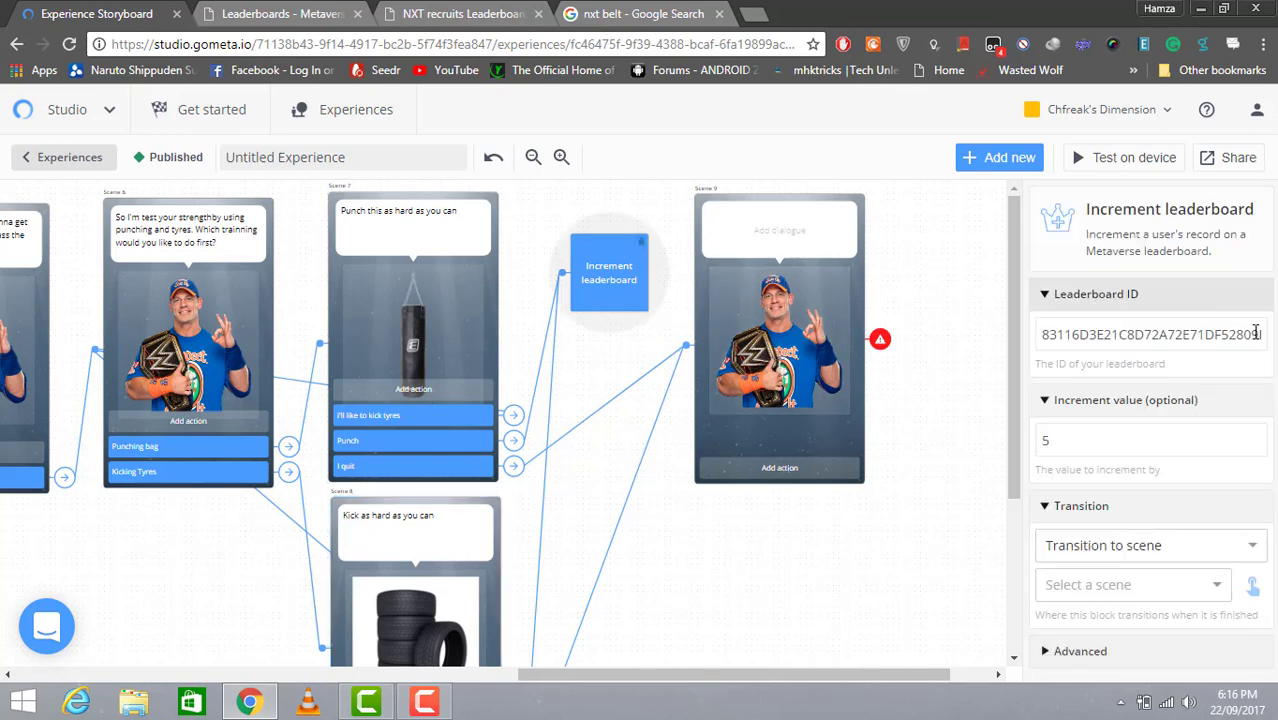
click(1250, 585)
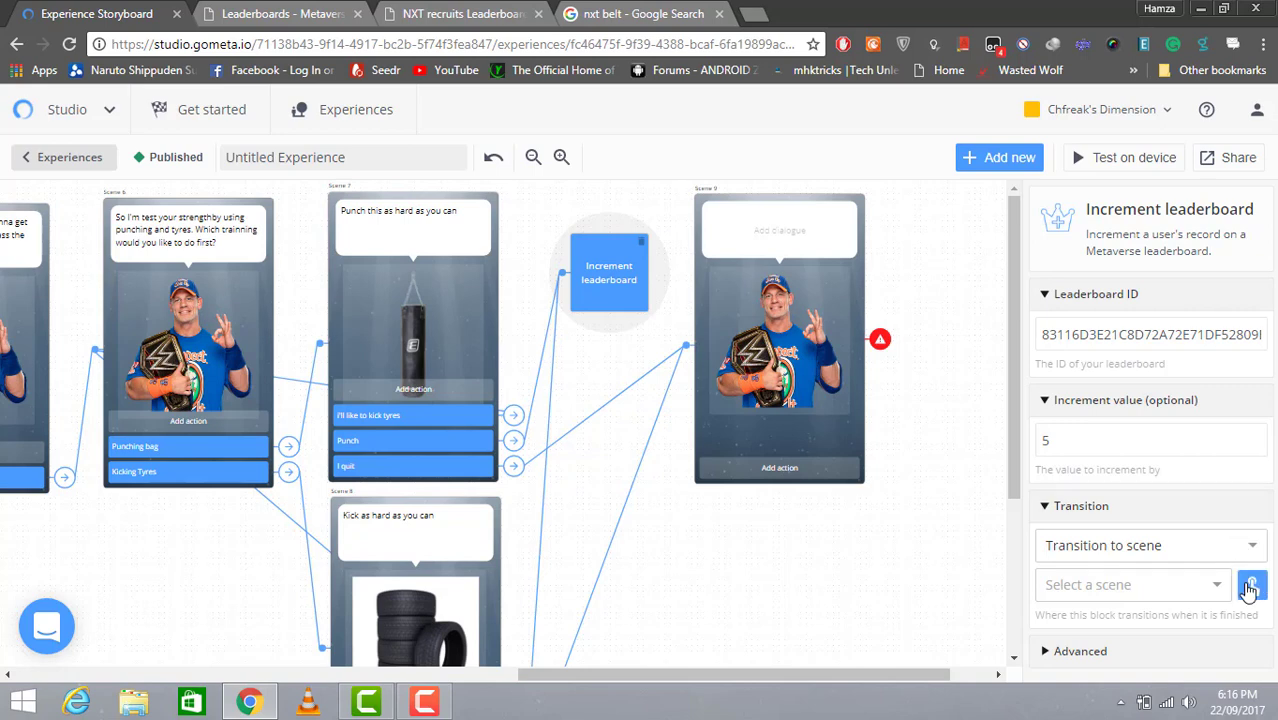
click(826, 372)
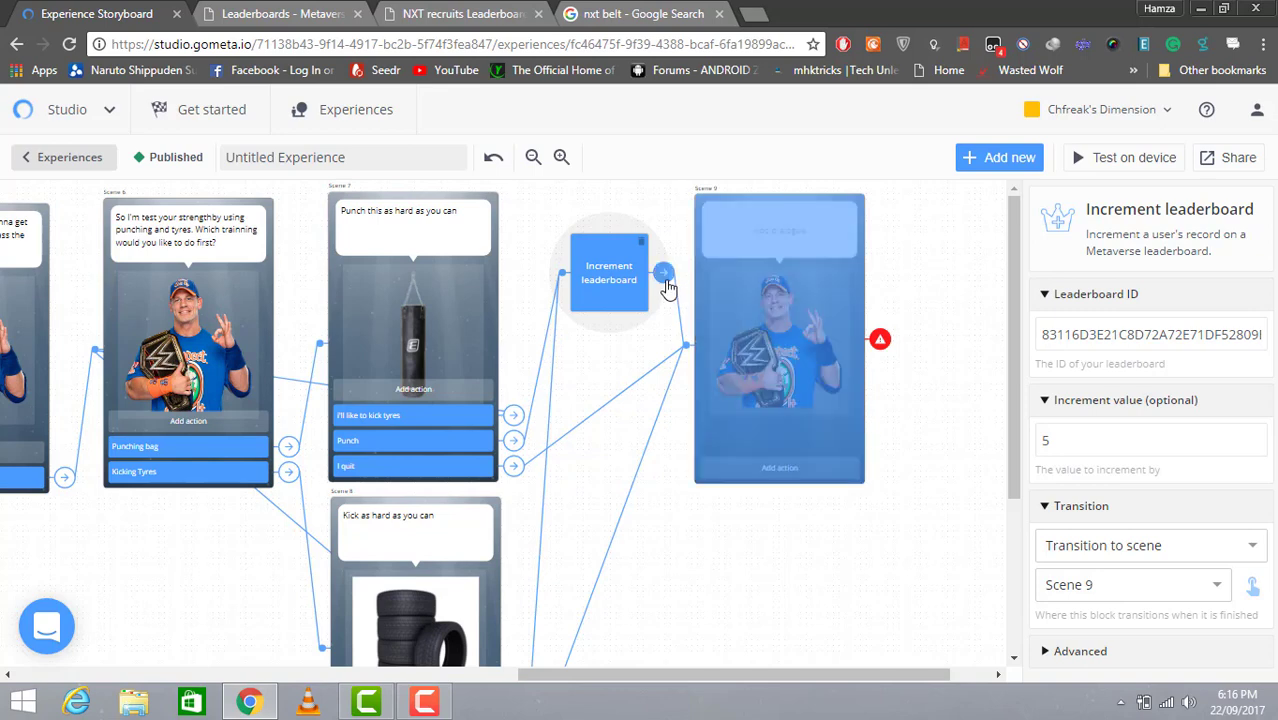
click(1217, 591)
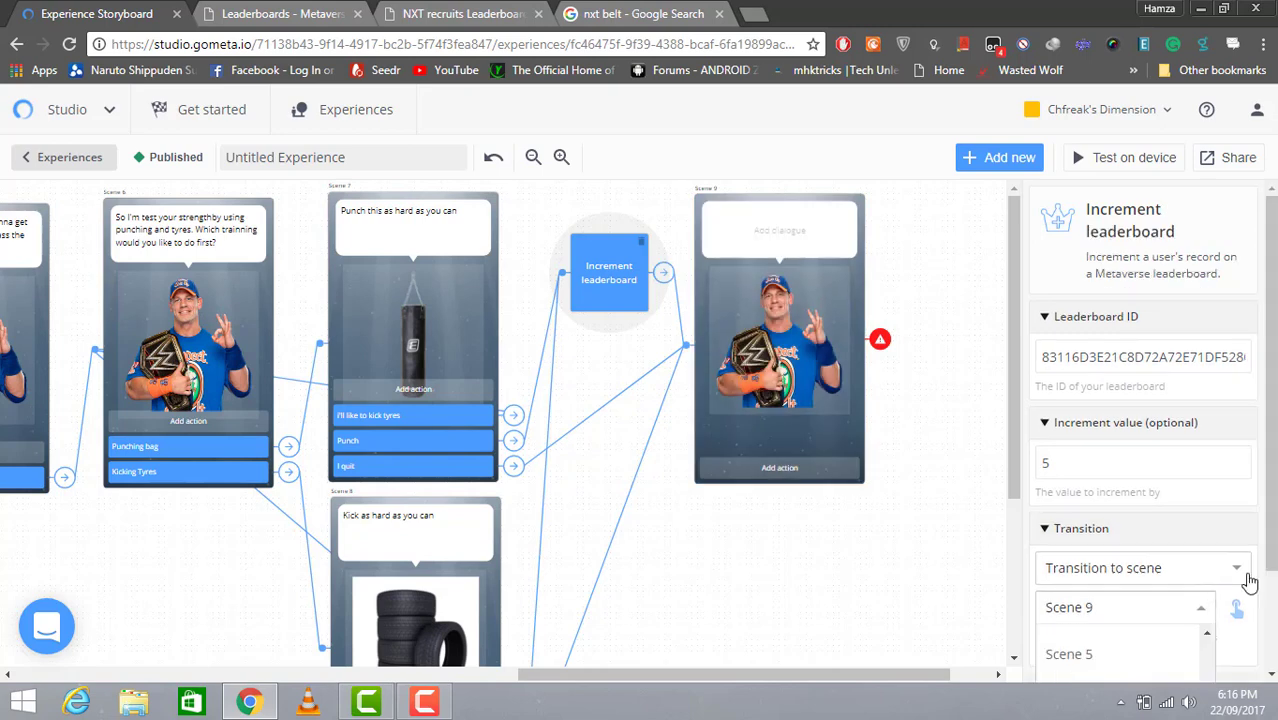
mouse_move(1272, 532)
mouse_down()
mouse_move(1272, 589)
mouse_move(1272, 547)
mouse_up()
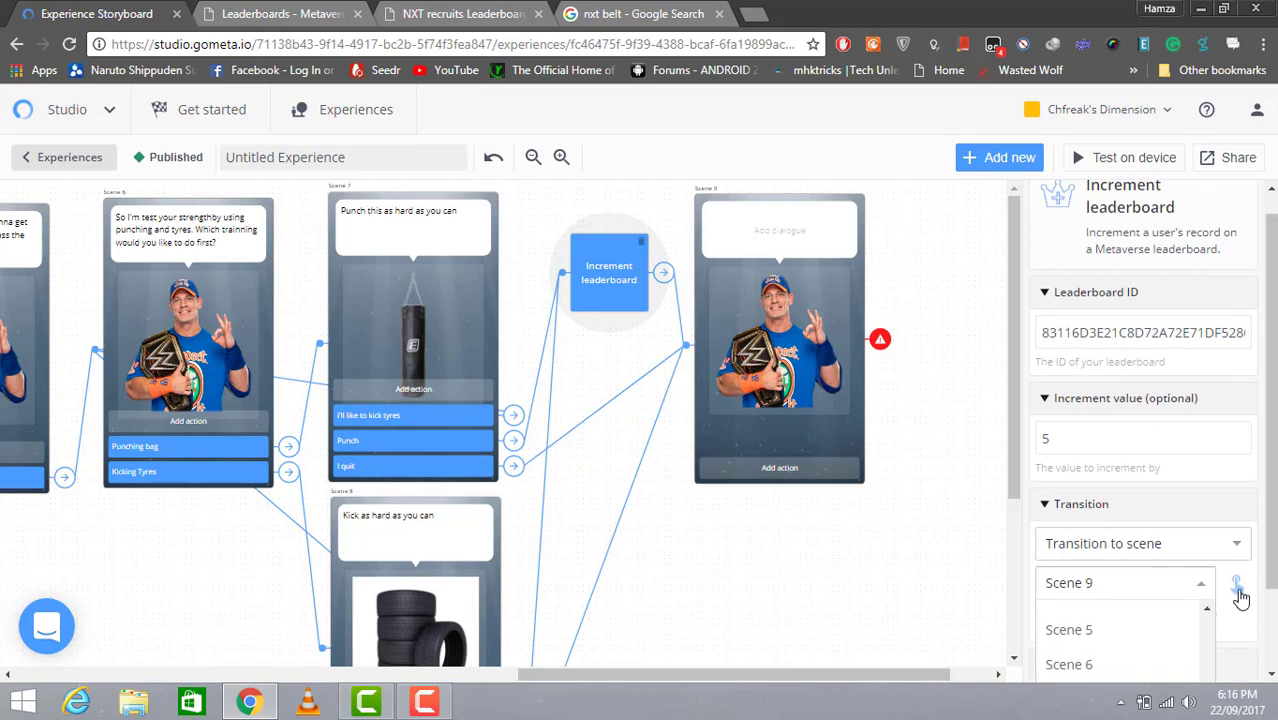
click(1206, 588)
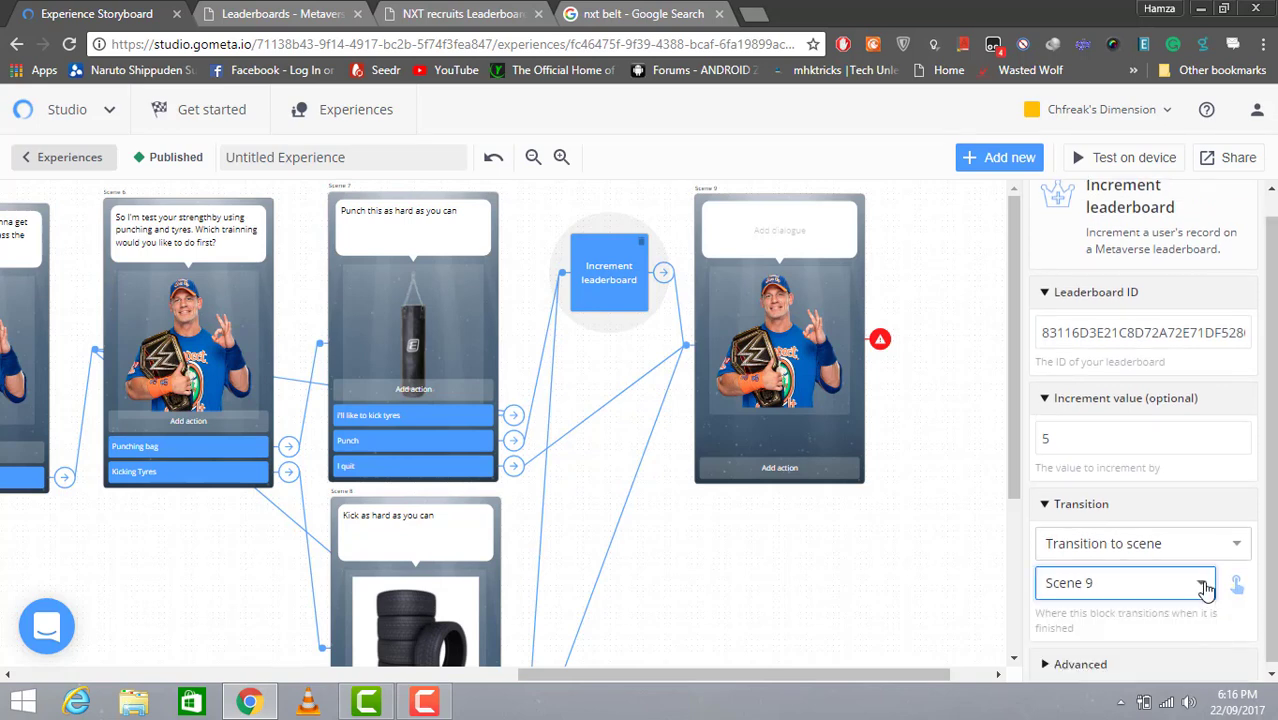
Step: Write Scene 9's dialogue as "Great, You, ve done a great job Wanna know how much you scored" and add two button responses
click(779, 236)
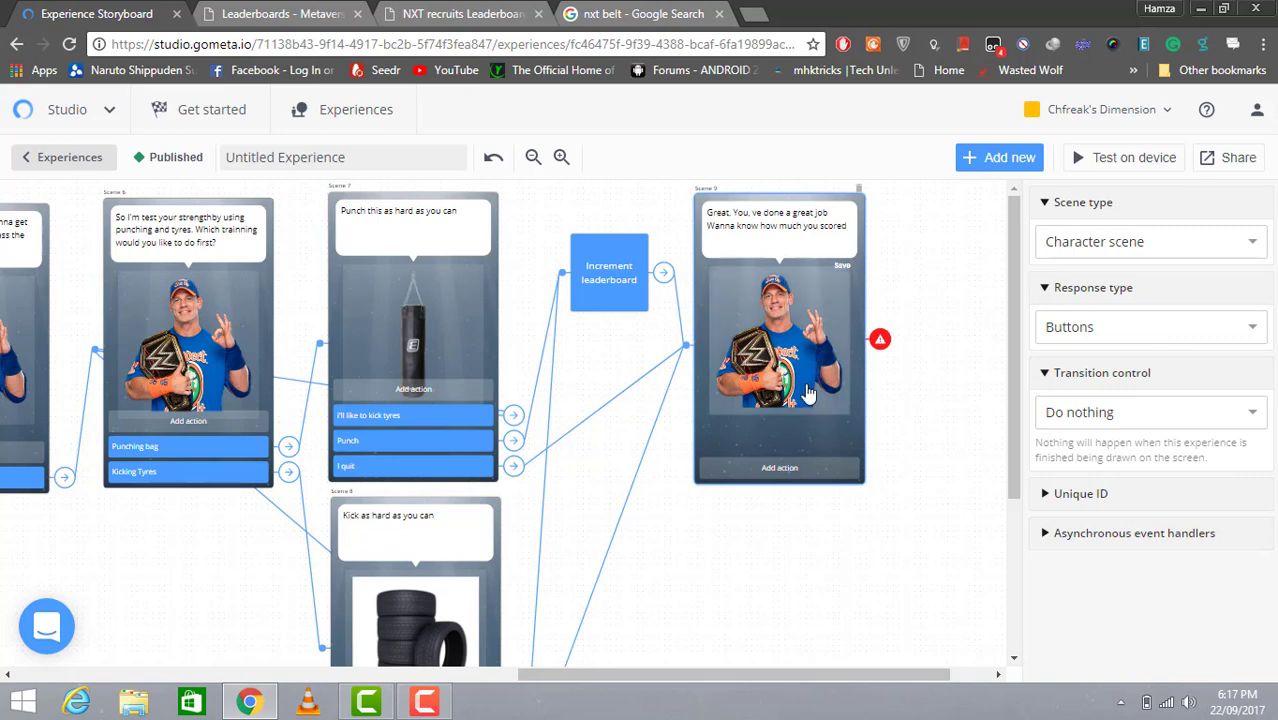
click(787, 467)
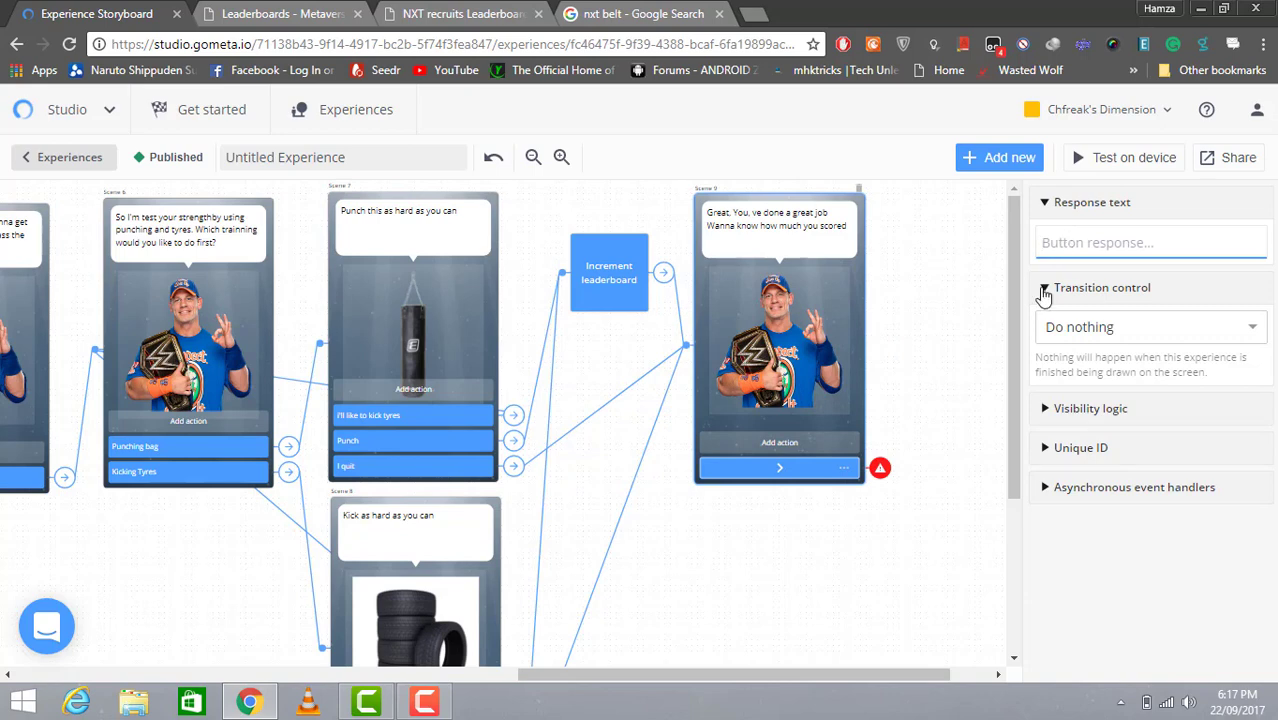
click(786, 440)
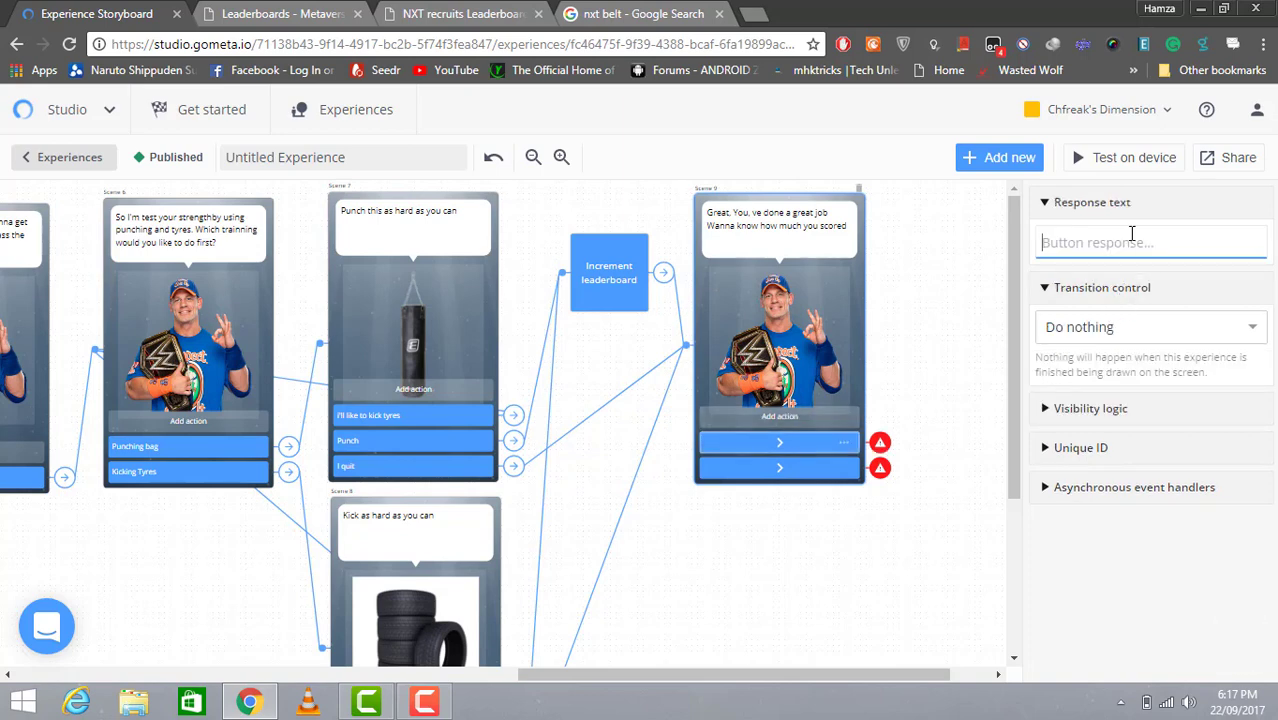
Step: Label Scene 9's first response "I'ld like to try again" and its second response "Show me the result"
text(I)
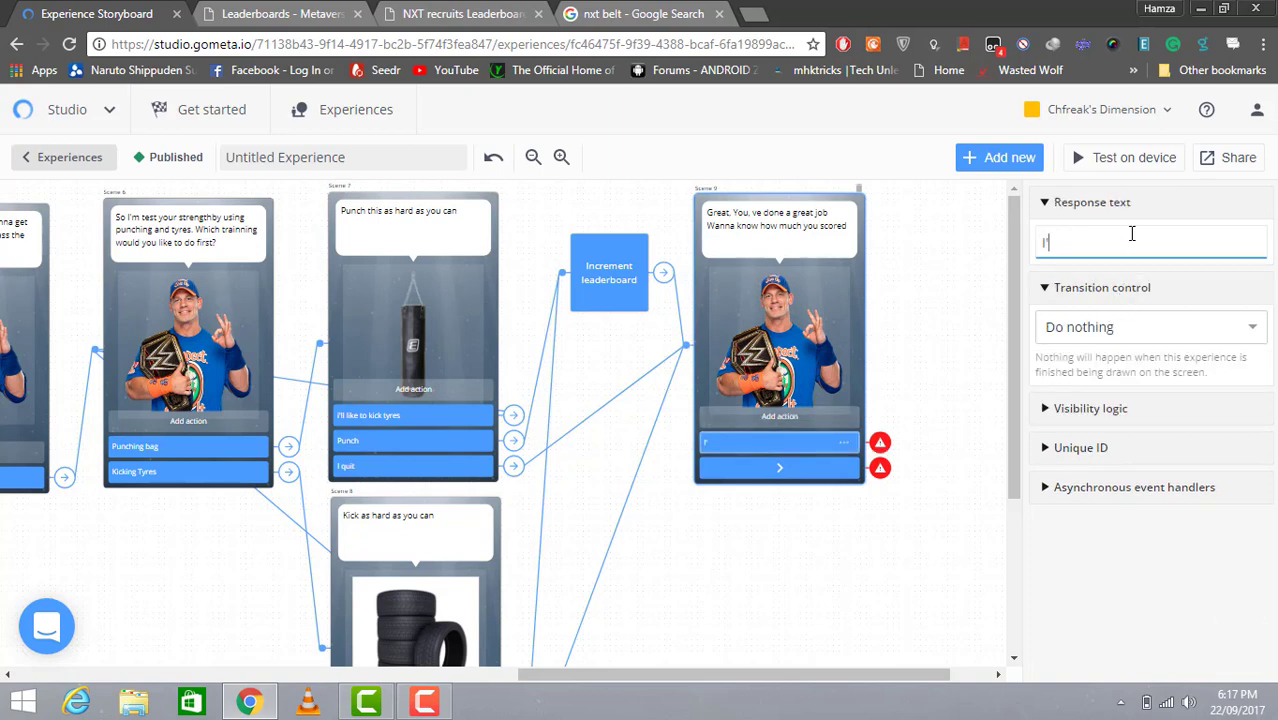
text('d like to tr)
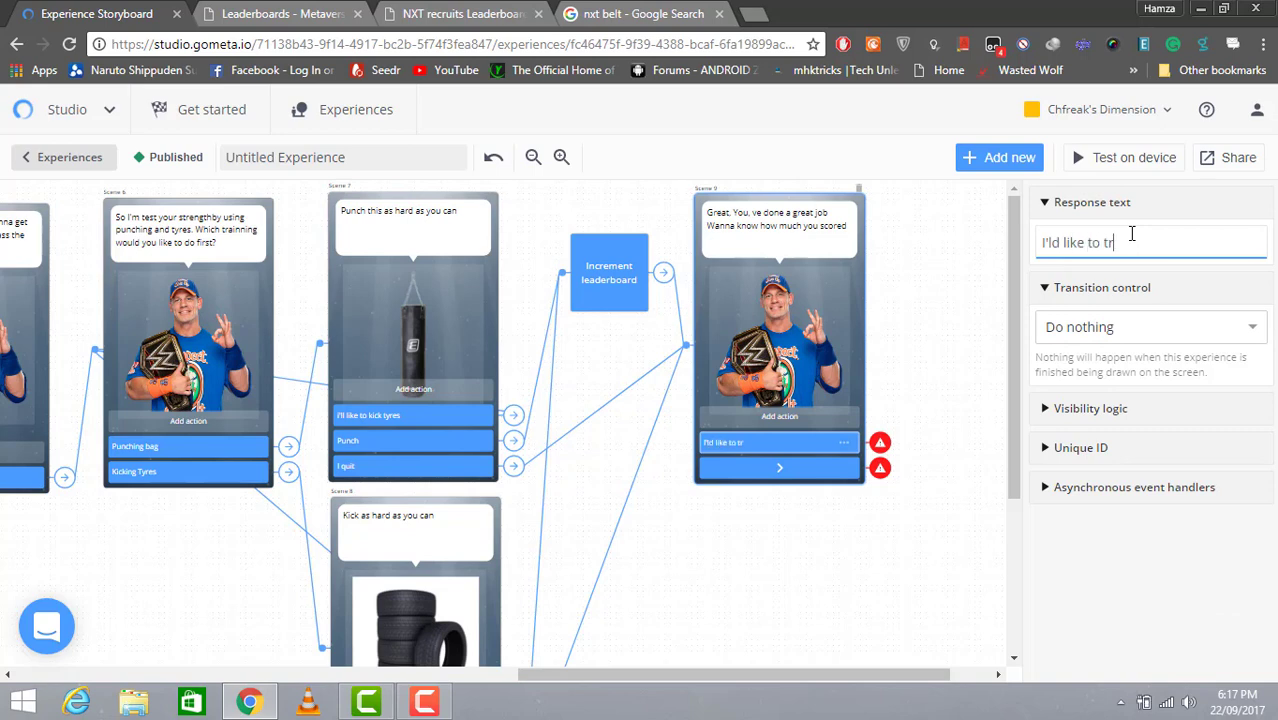
text(y again)
key(XF86MonBrightnessUp)
key(XF86MonBrightnessUp)
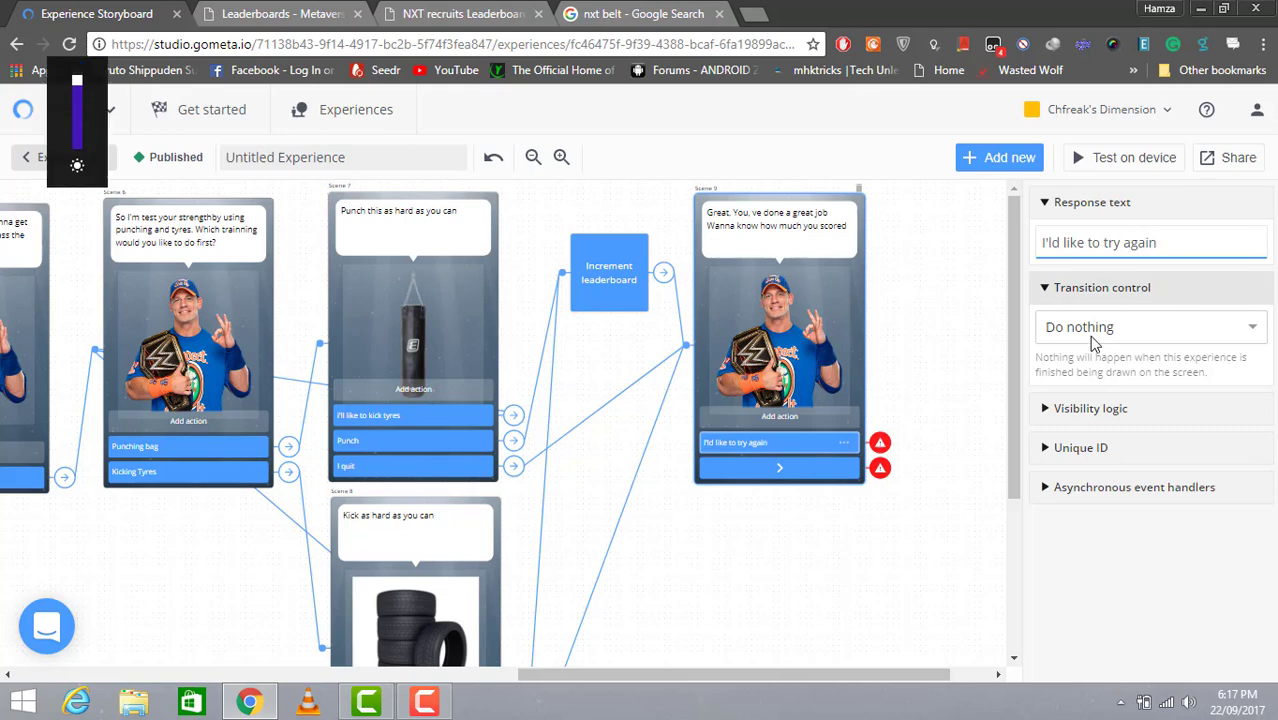
click(816, 469)
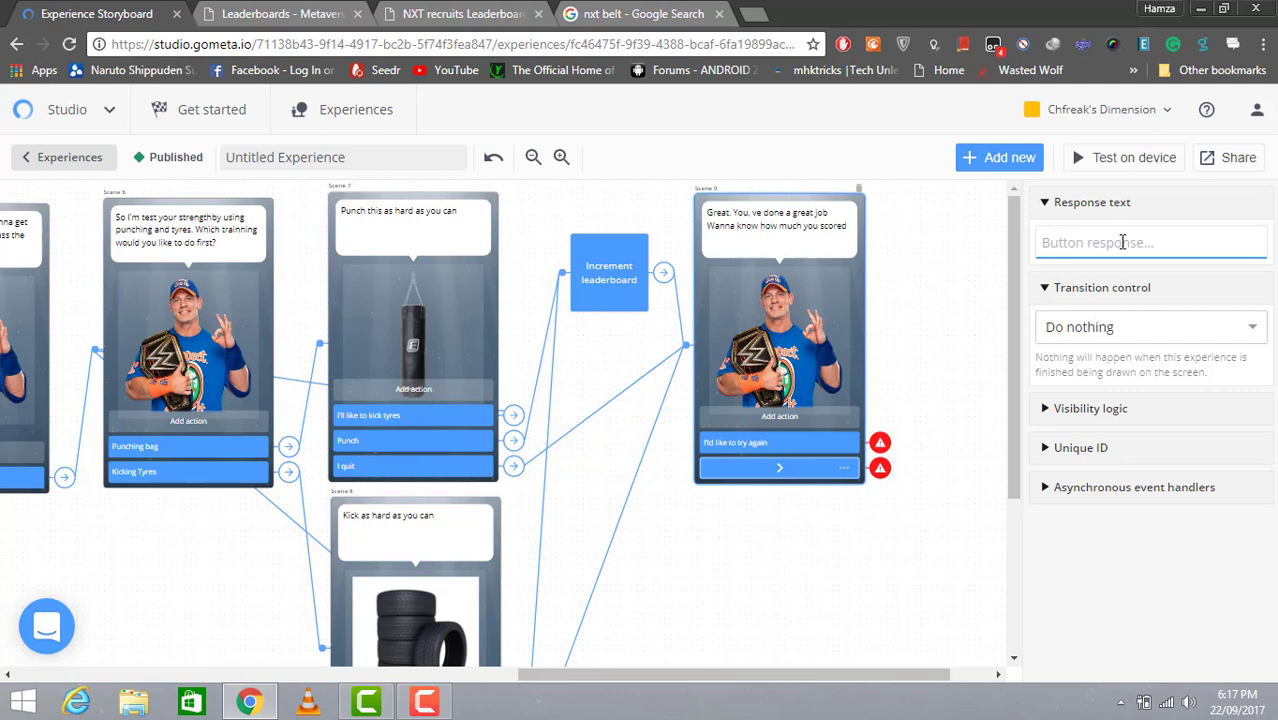
text(Show me the result)
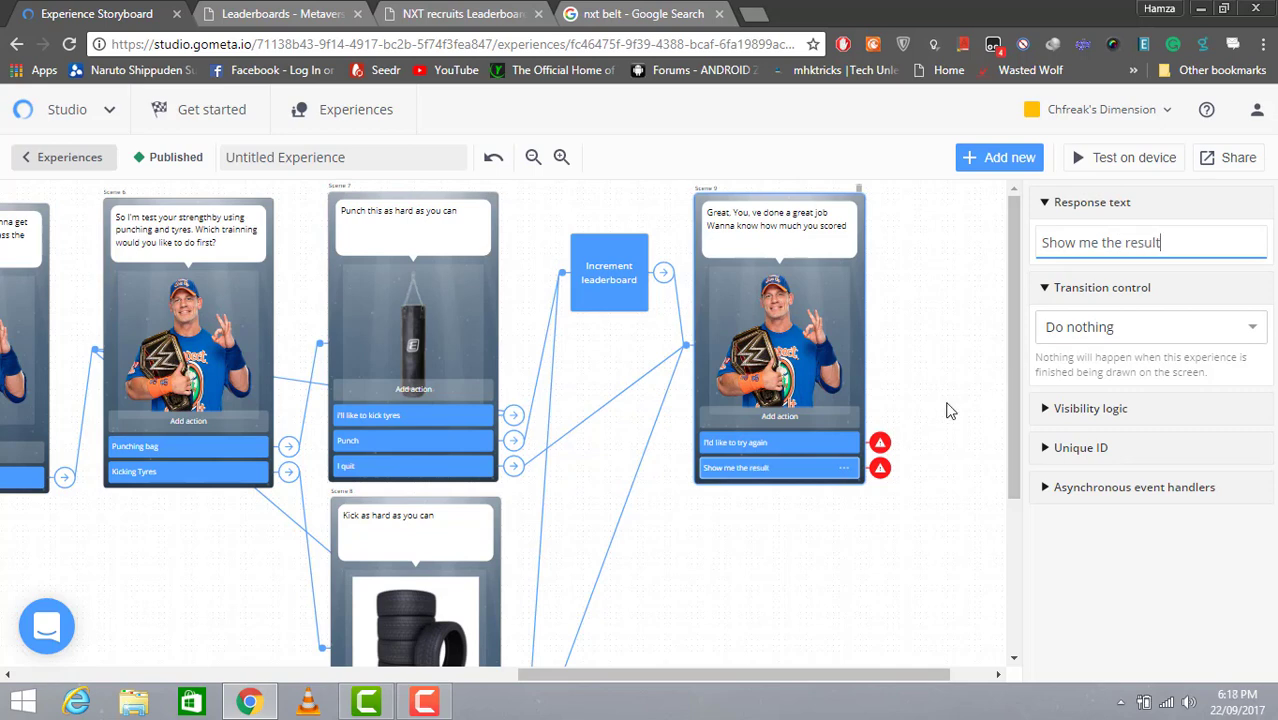
Step: Set the "I'ld like to try again" response to transition to the training choice scene, Scene 6
click(879, 443)
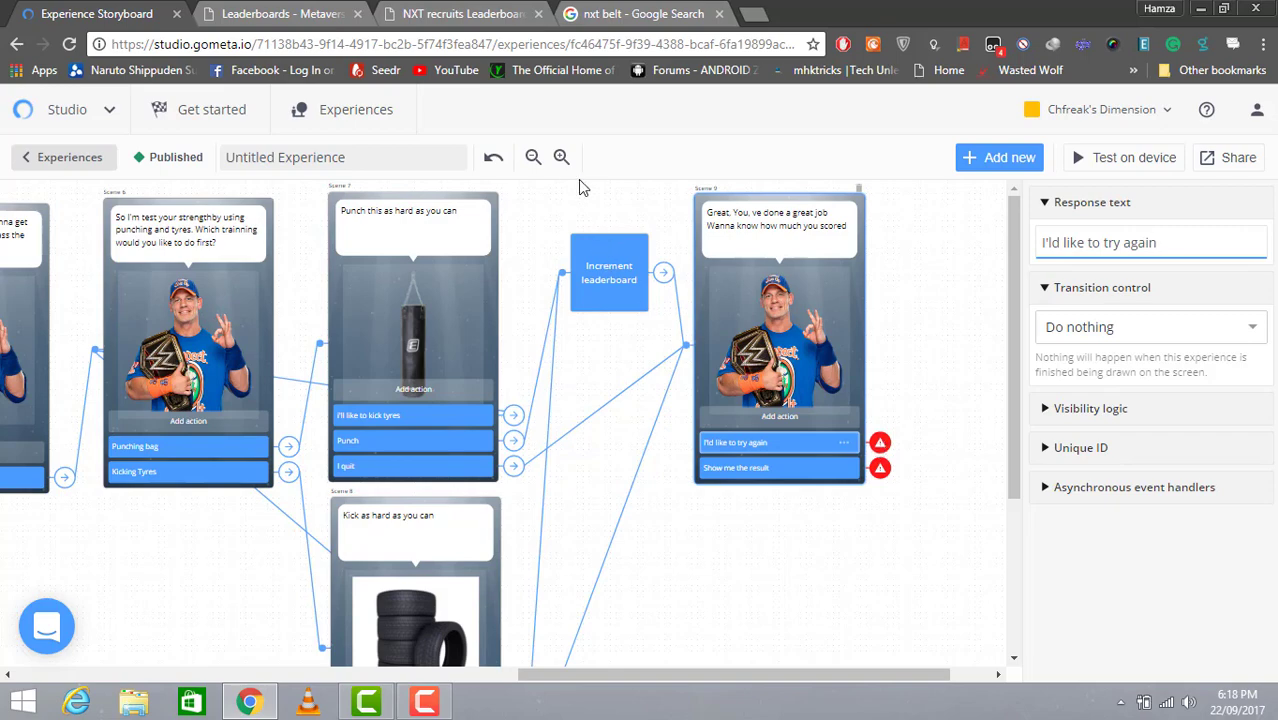
click(562, 157)
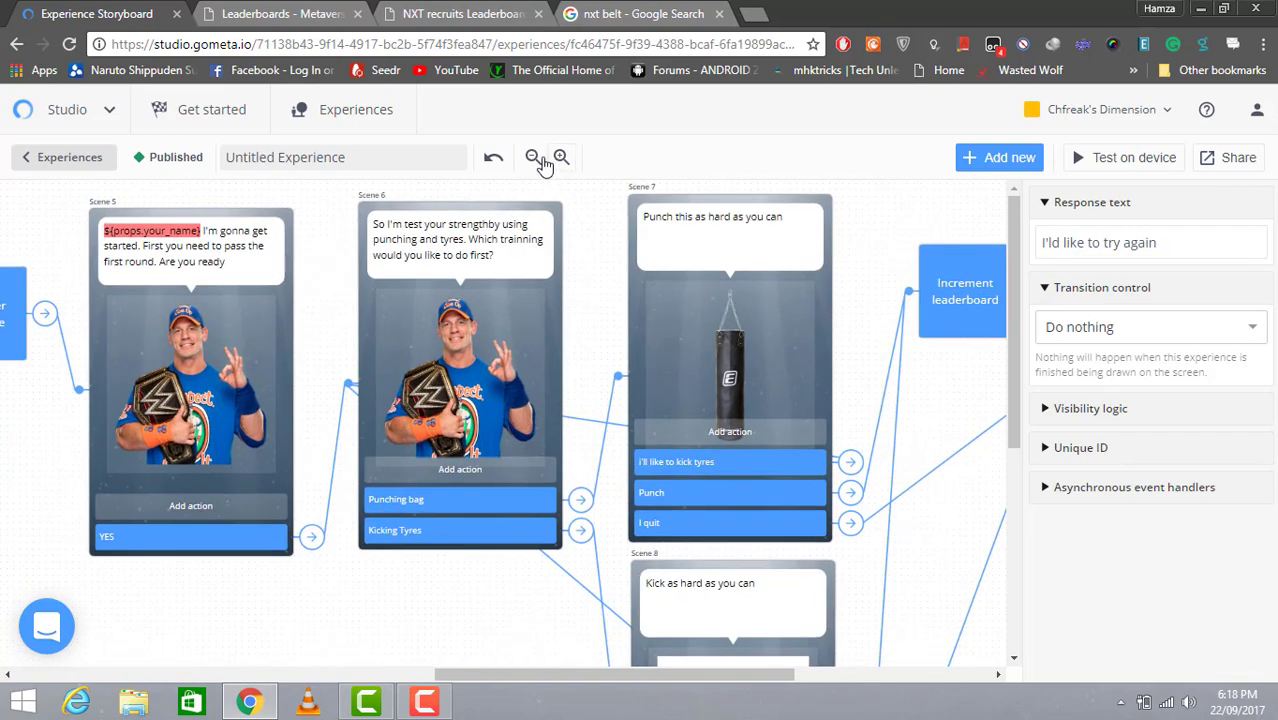
click(539, 161)
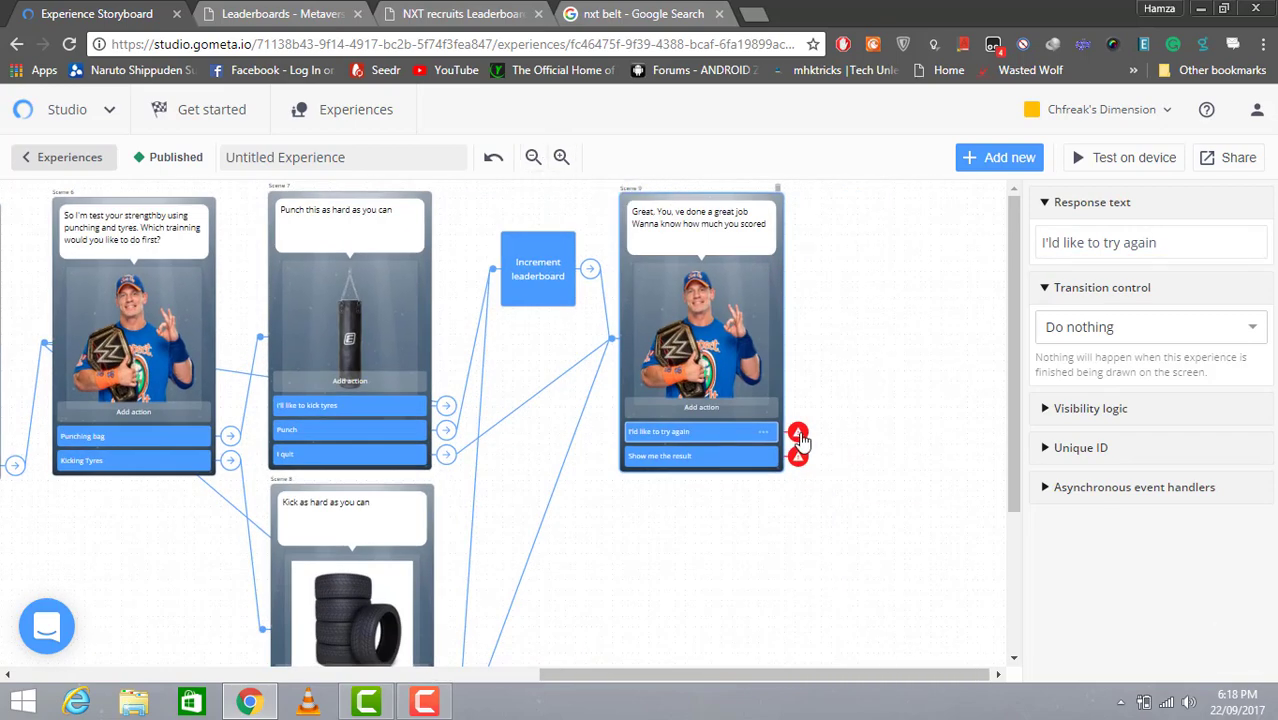
click(1236, 245)
click(1228, 327)
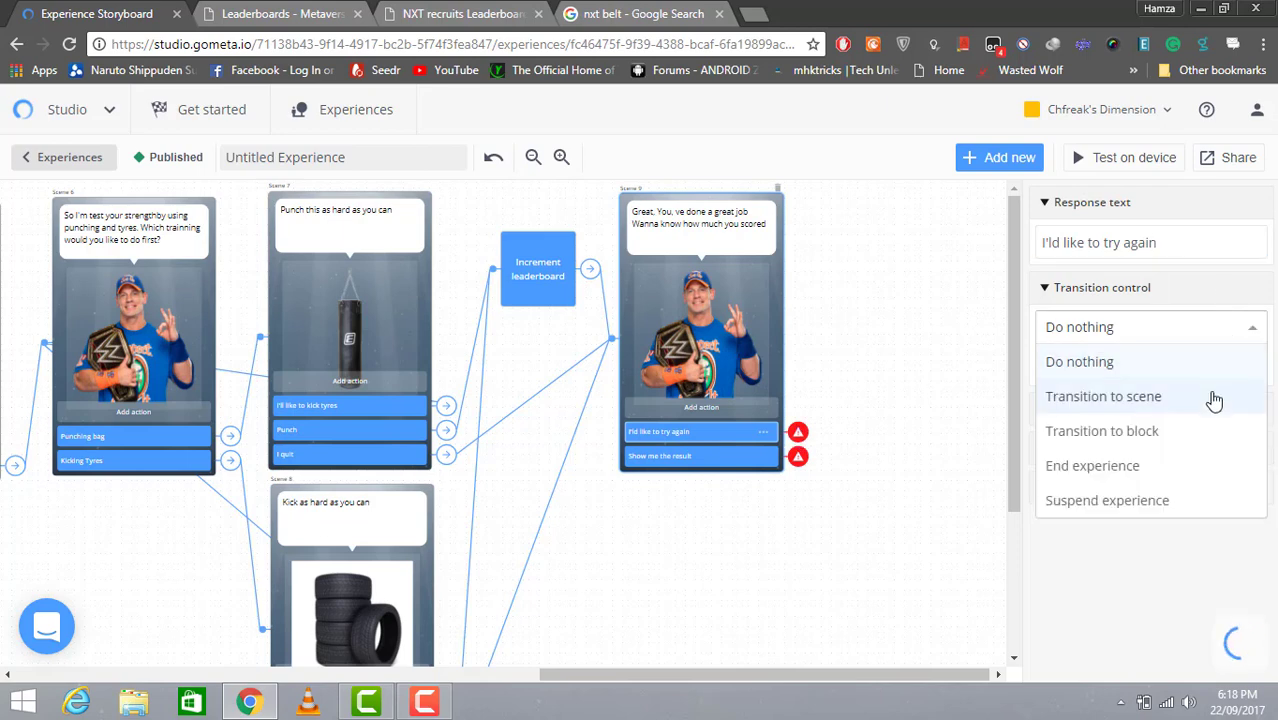
click(1214, 397)
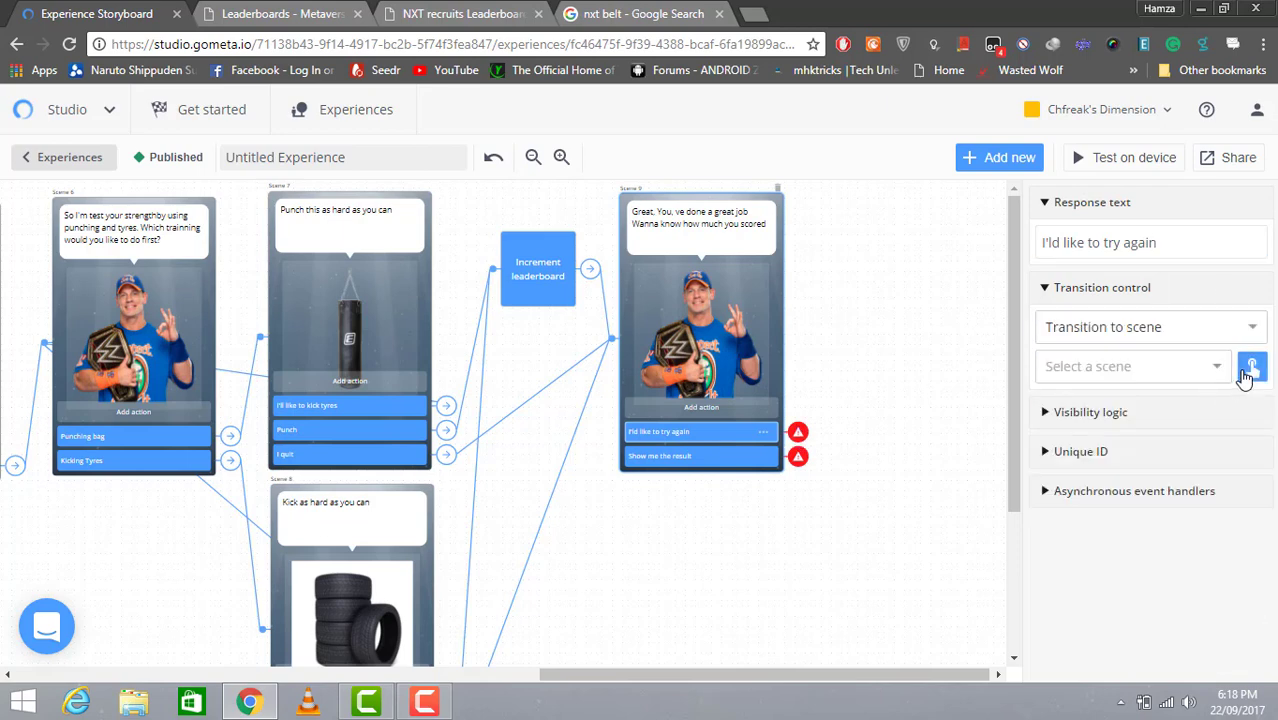
click(1247, 372)
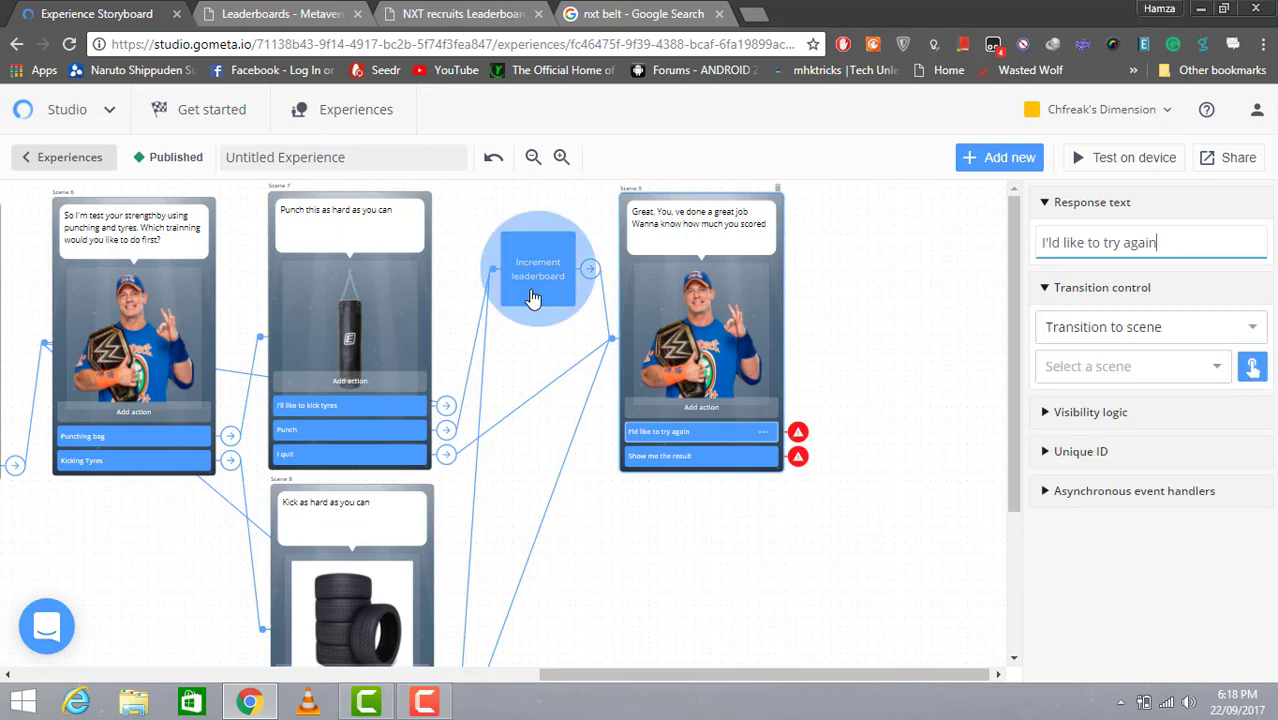
click(130, 350)
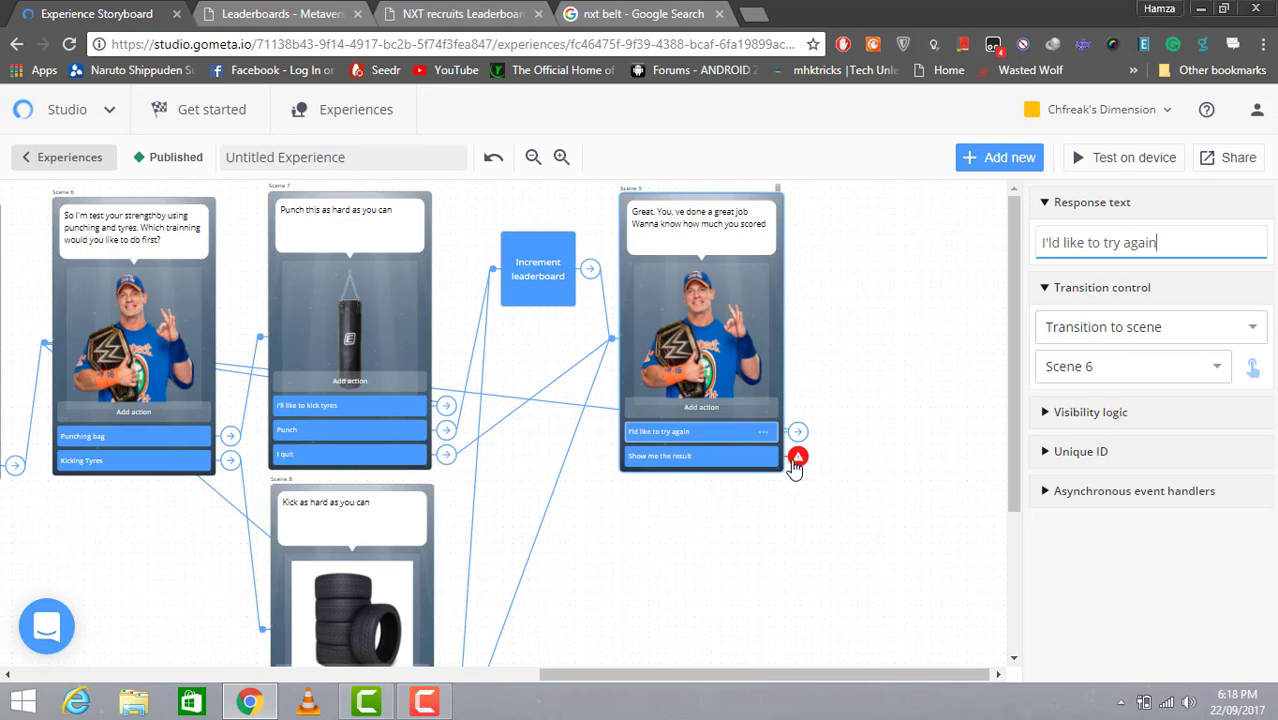
click(793, 461)
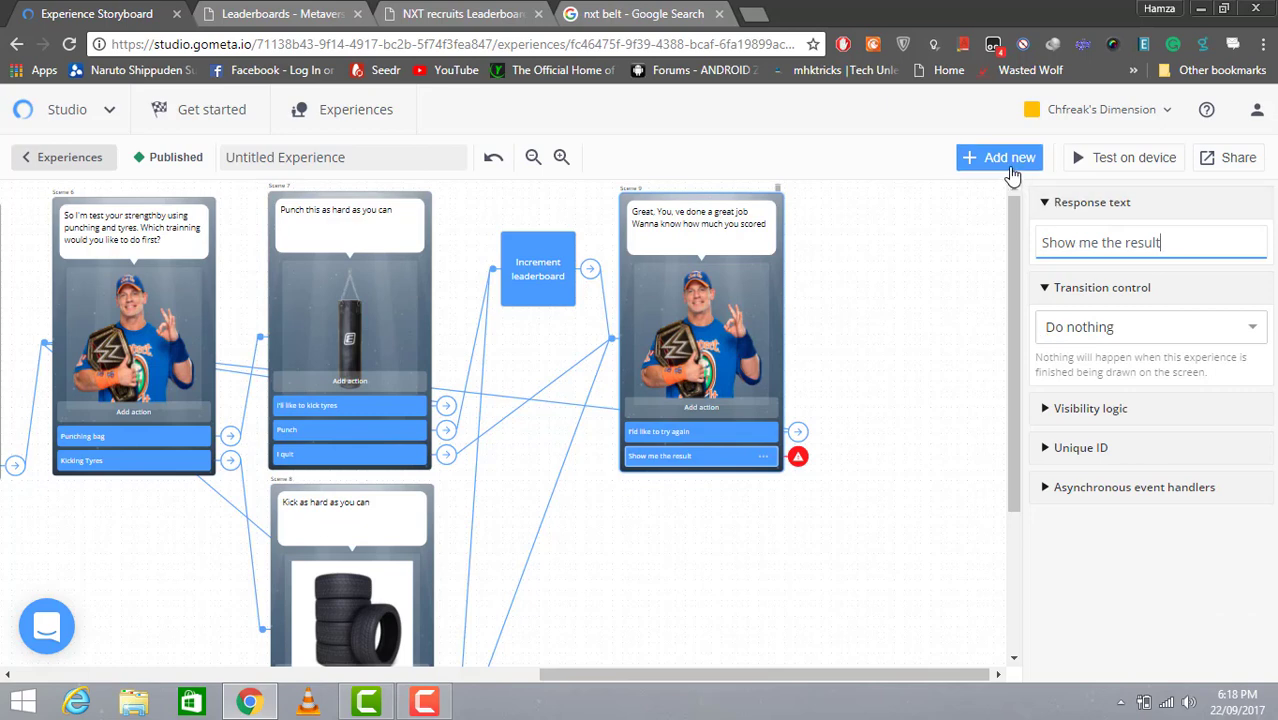
click(1010, 168)
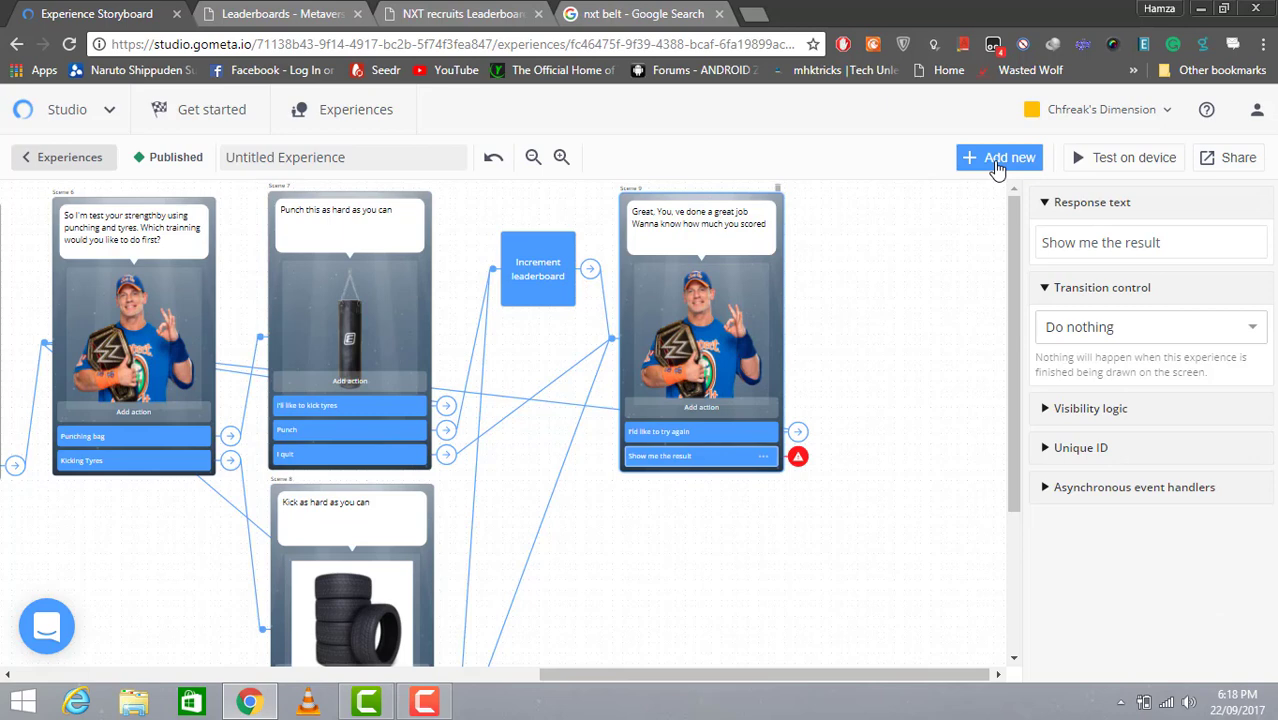
click(424, 702)
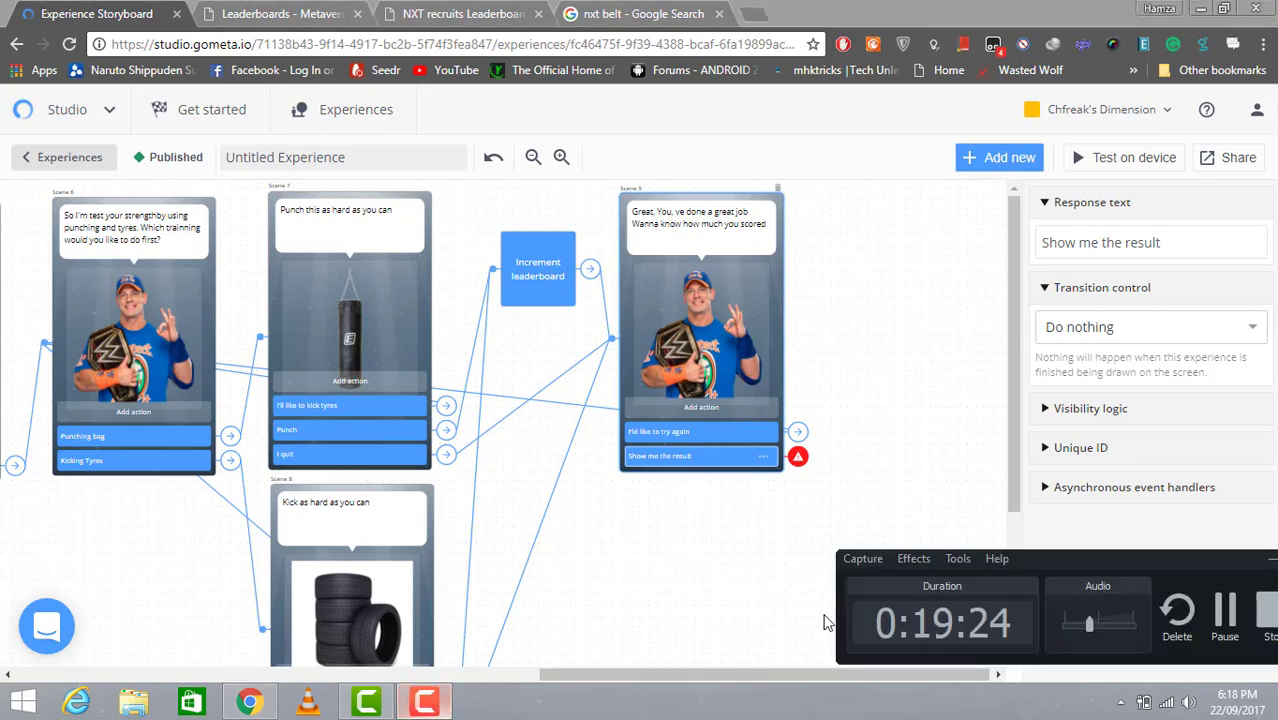
click(1224, 612)
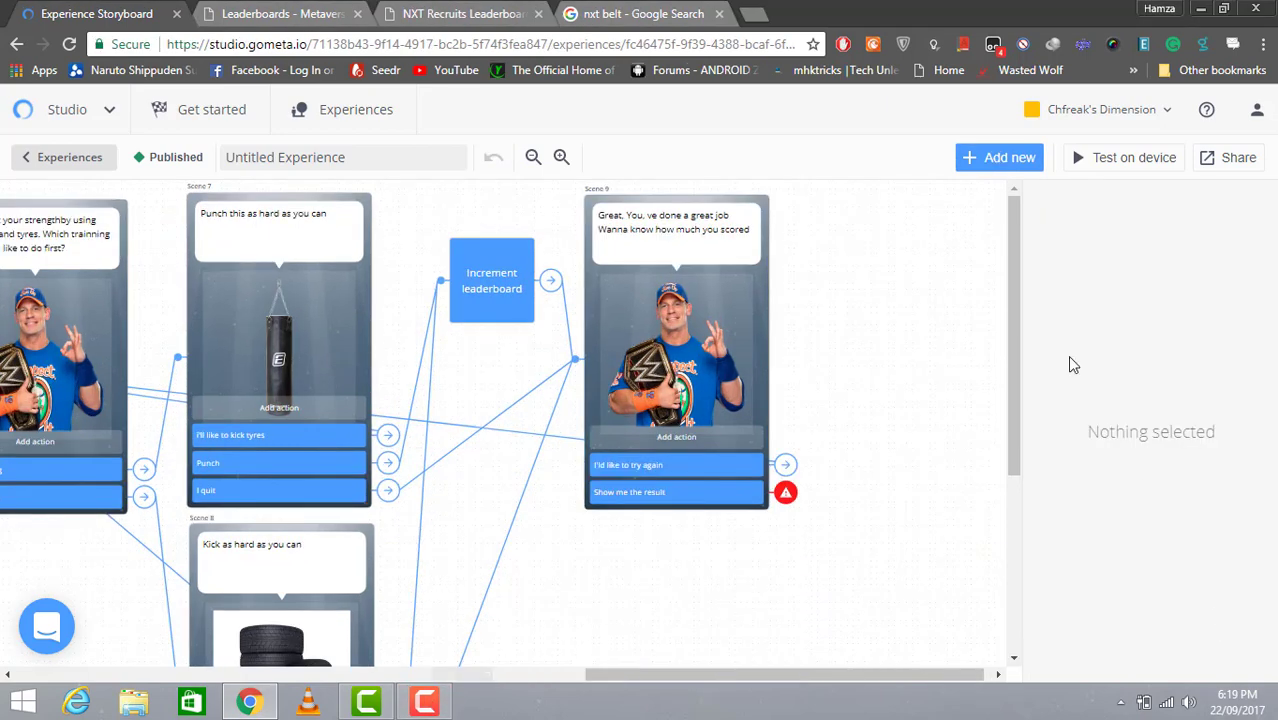
Step: Add a web view scene beyond Scene 9 and set the "Show me the result" response to transition to it, Scene 10
click(996, 165)
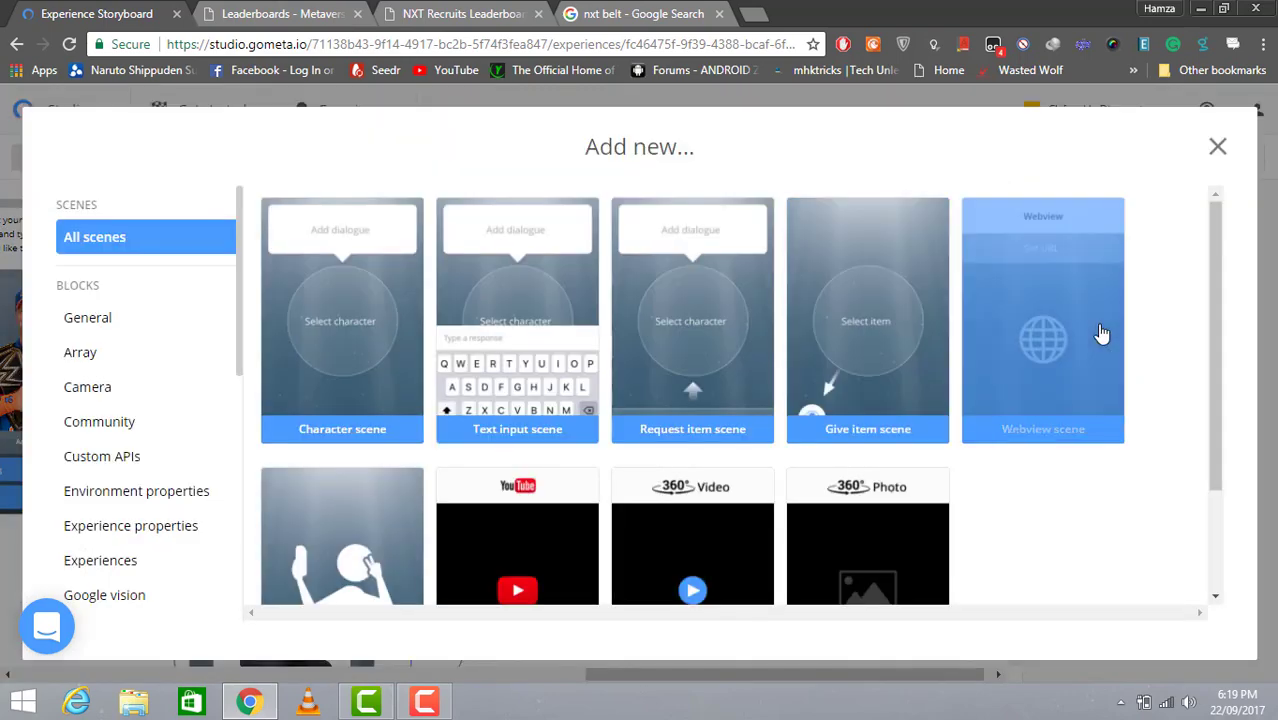
click(1101, 333)
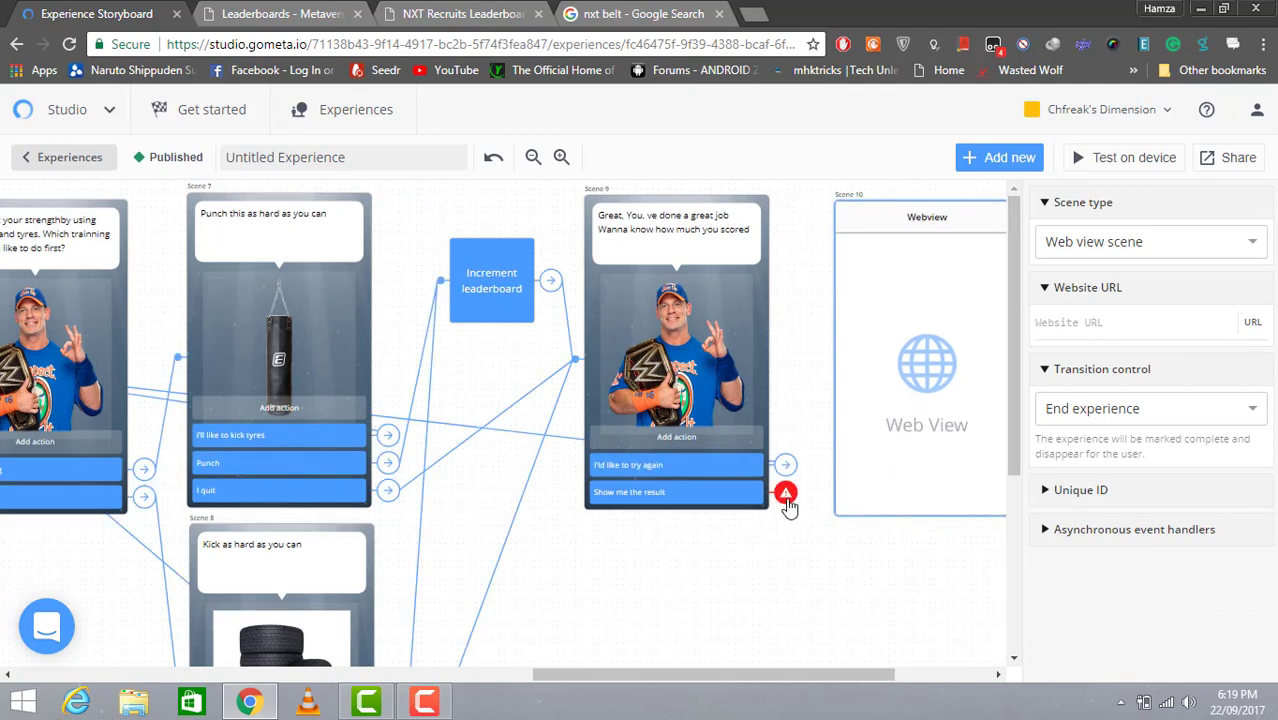
click(740, 492)
click(1236, 340)
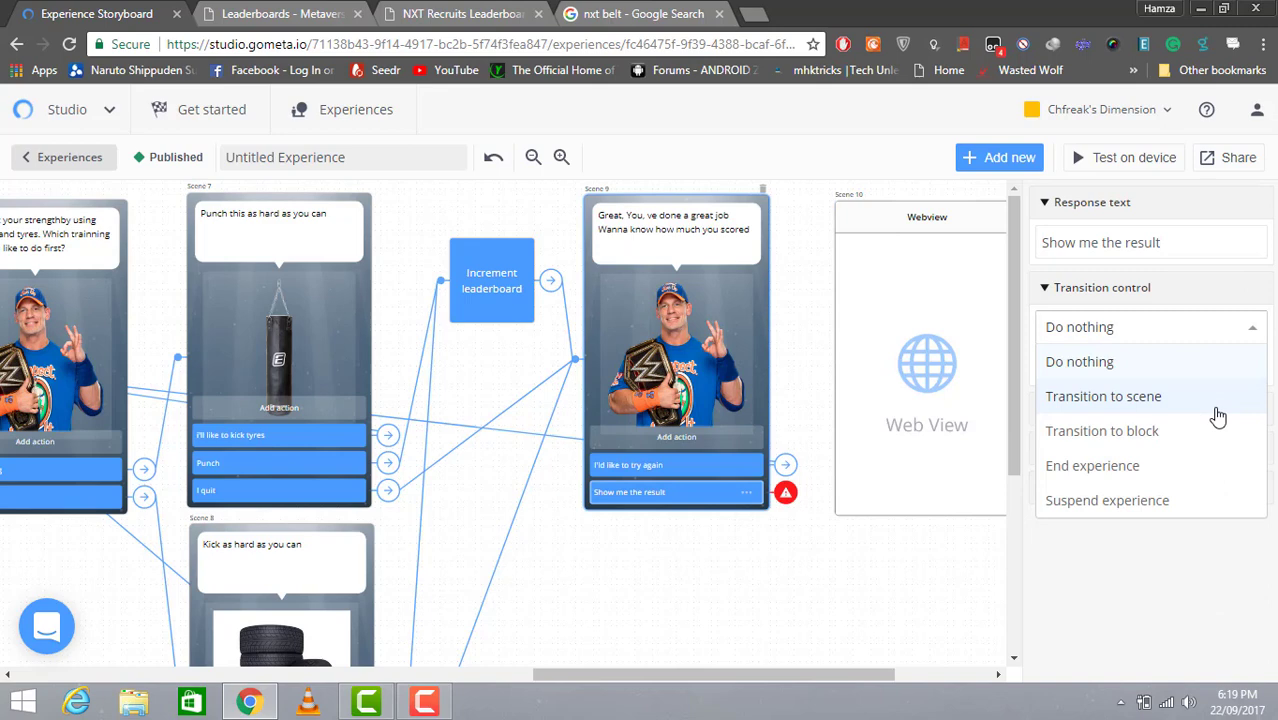
click(1215, 403)
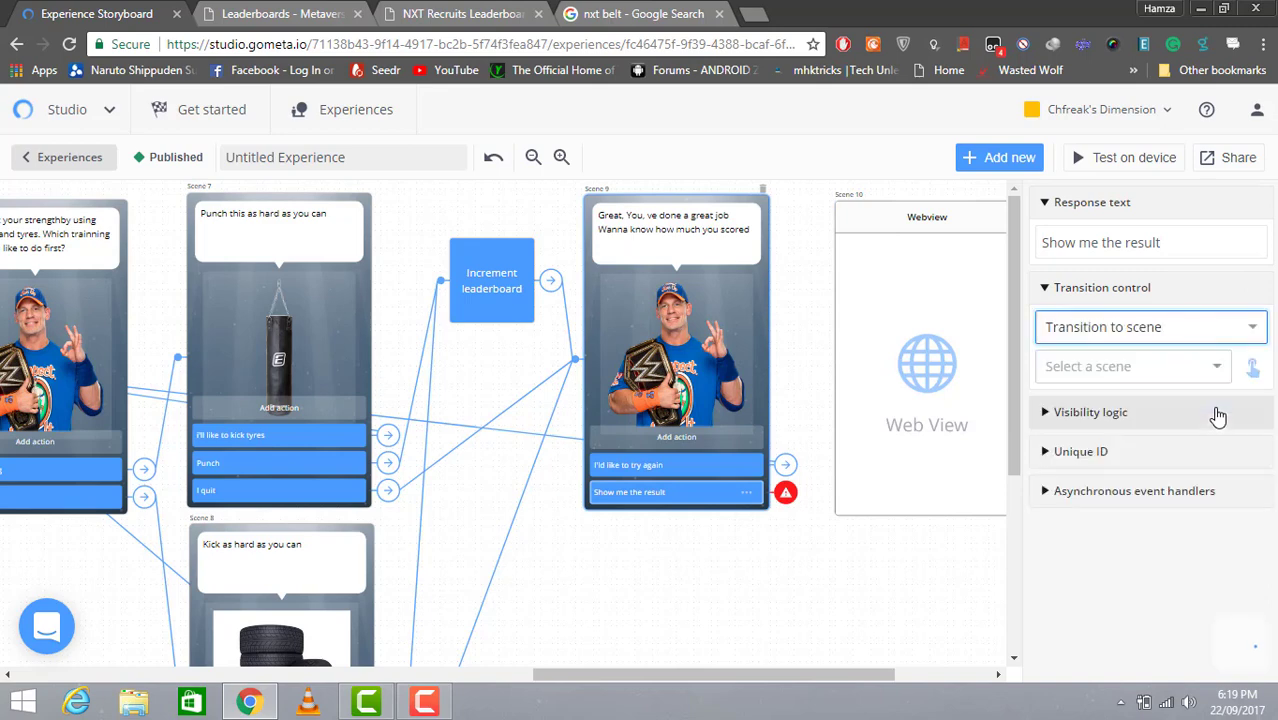
click(1252, 366)
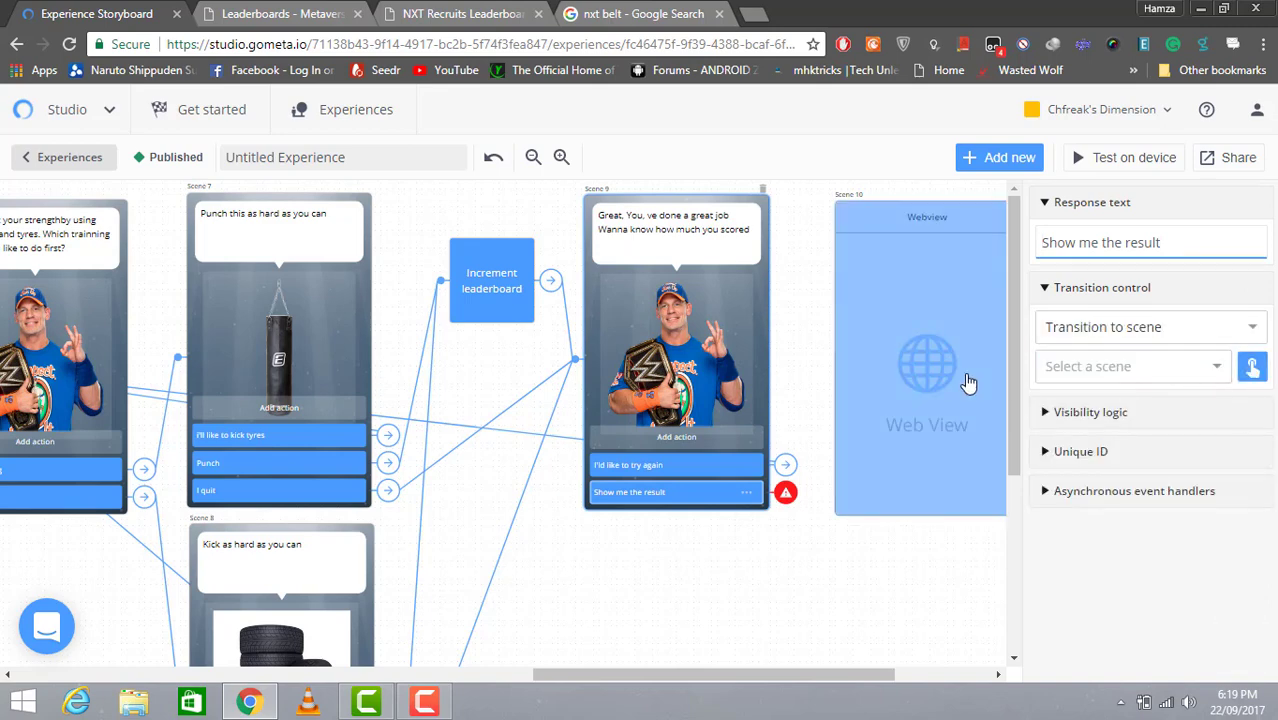
click(968, 383)
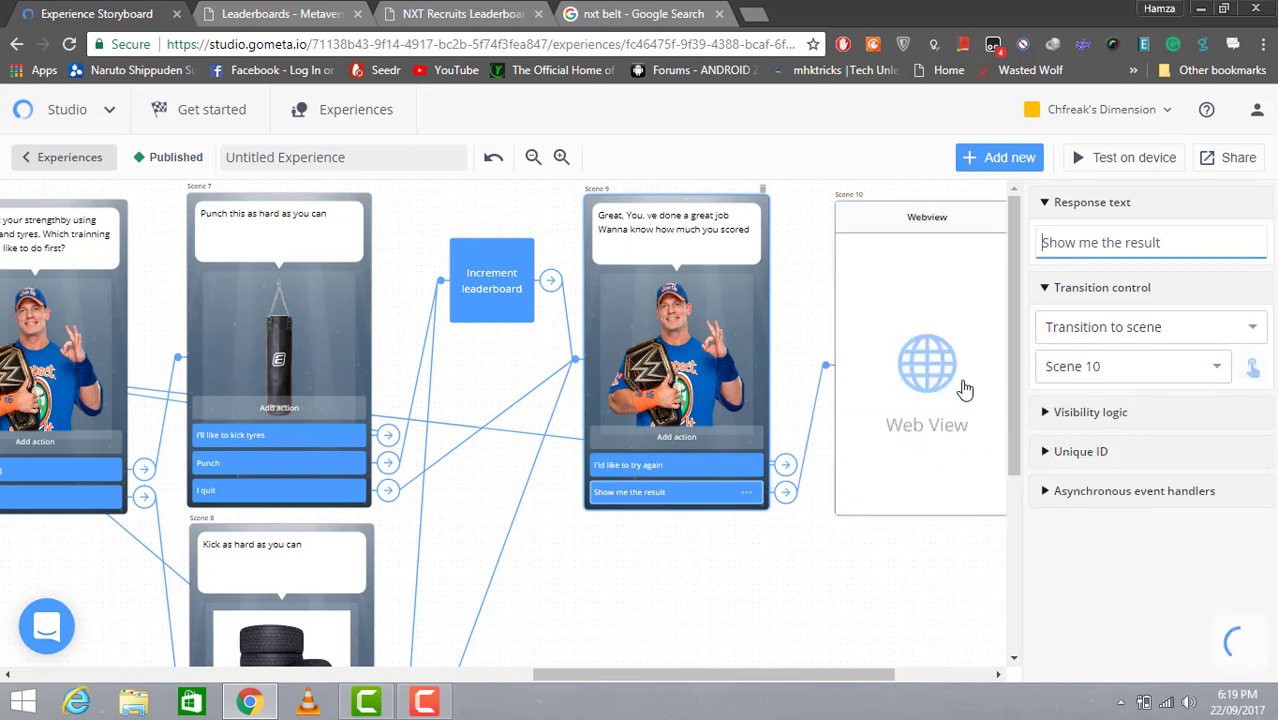
Step: Open the website URL of the web view scene, Scene 10, for editing
drag(814, 674, 889, 657)
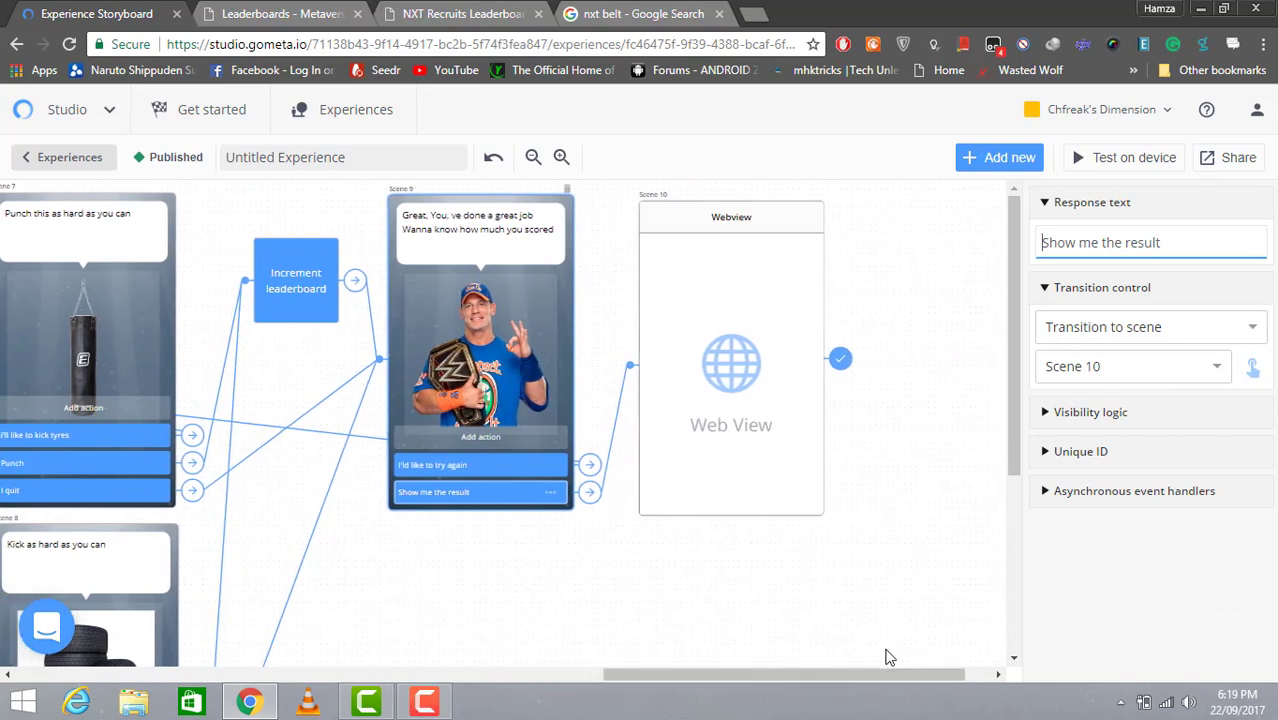
click(766, 336)
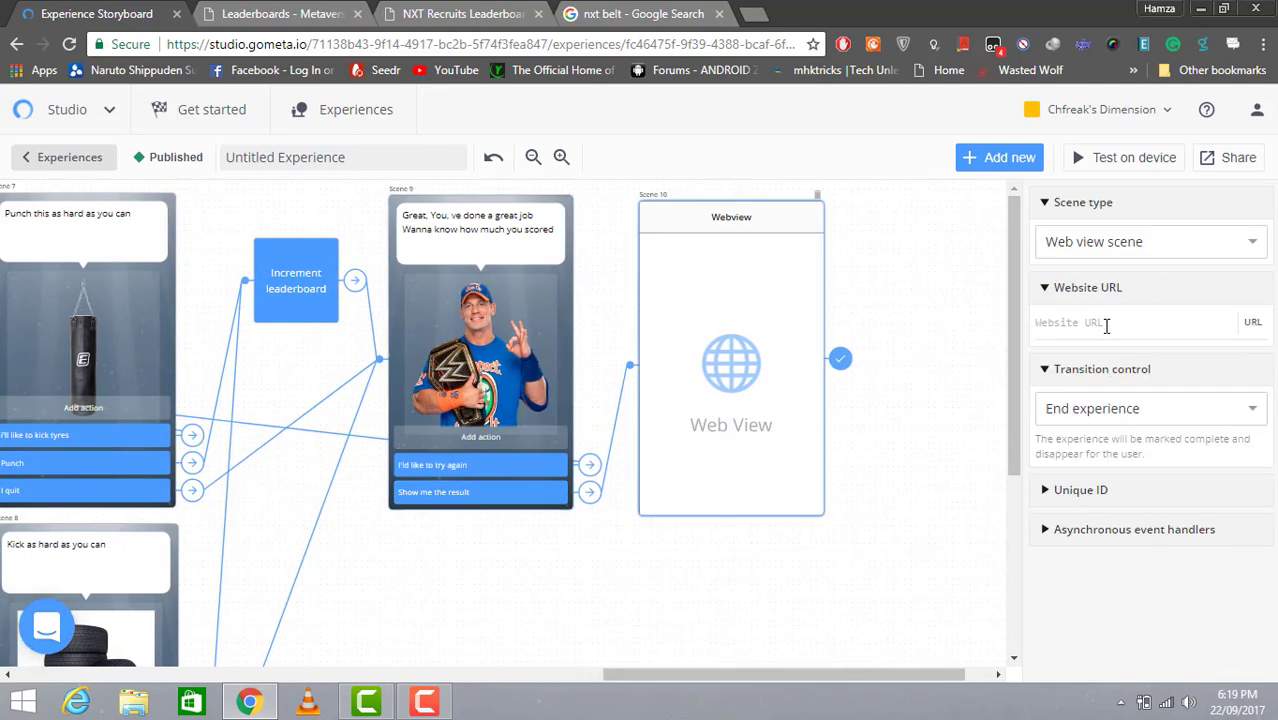
click(1103, 322)
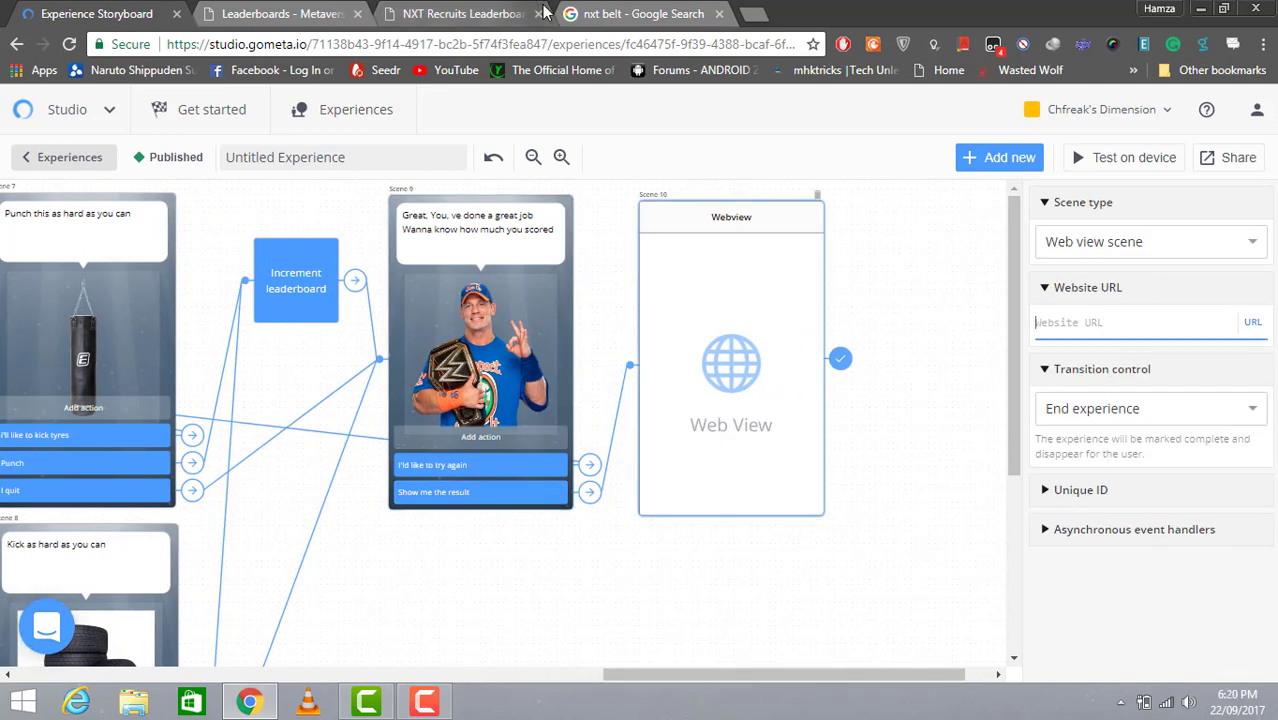
click(462, 13)
click(291, 10)
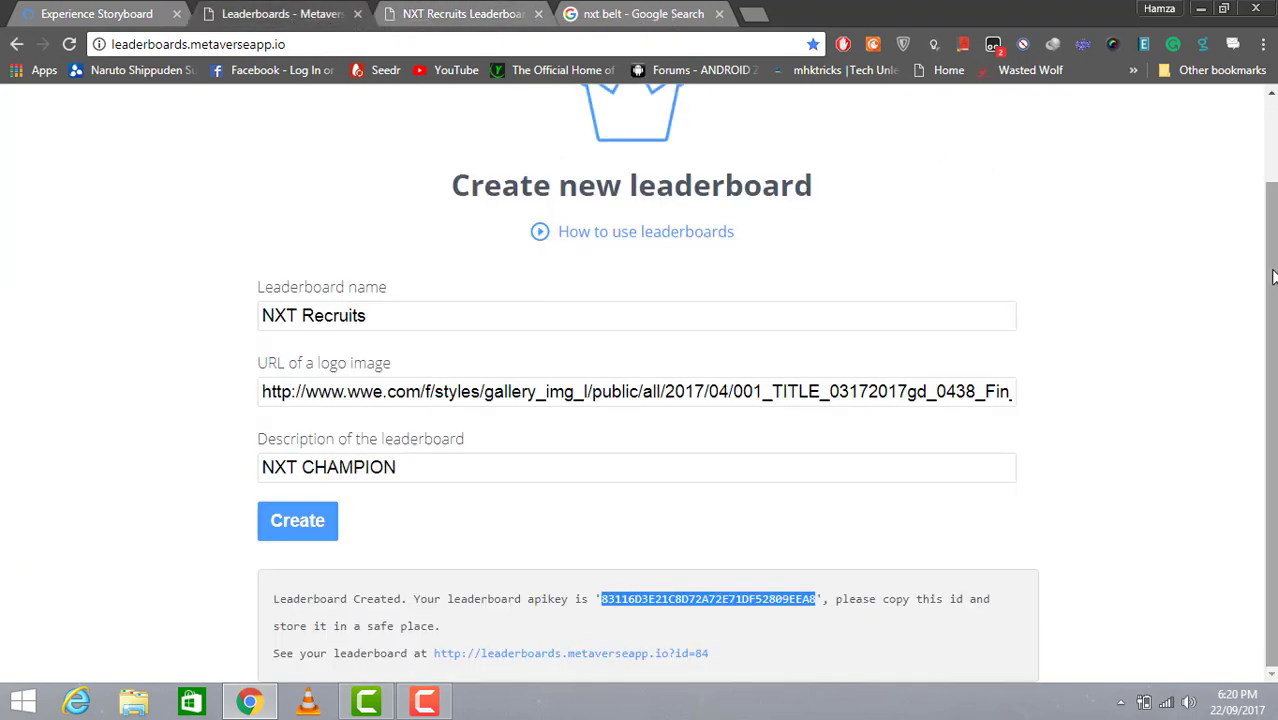
click(741, 660)
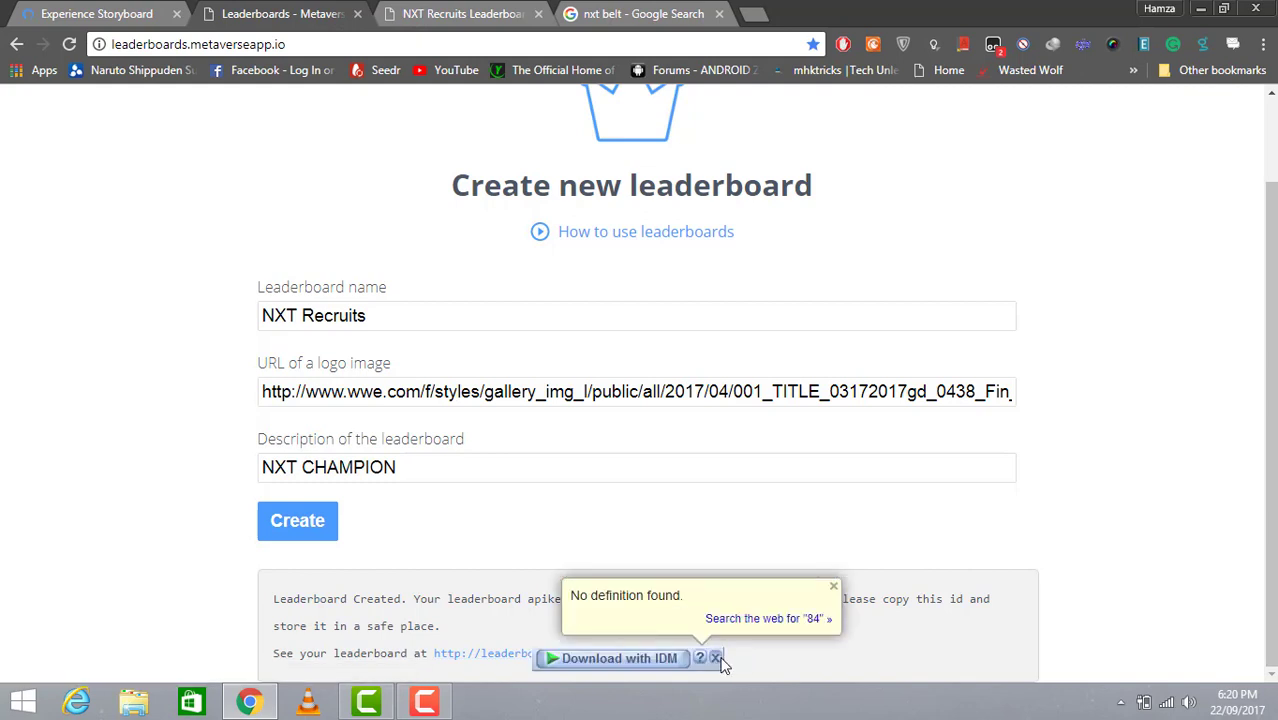
click(833, 587)
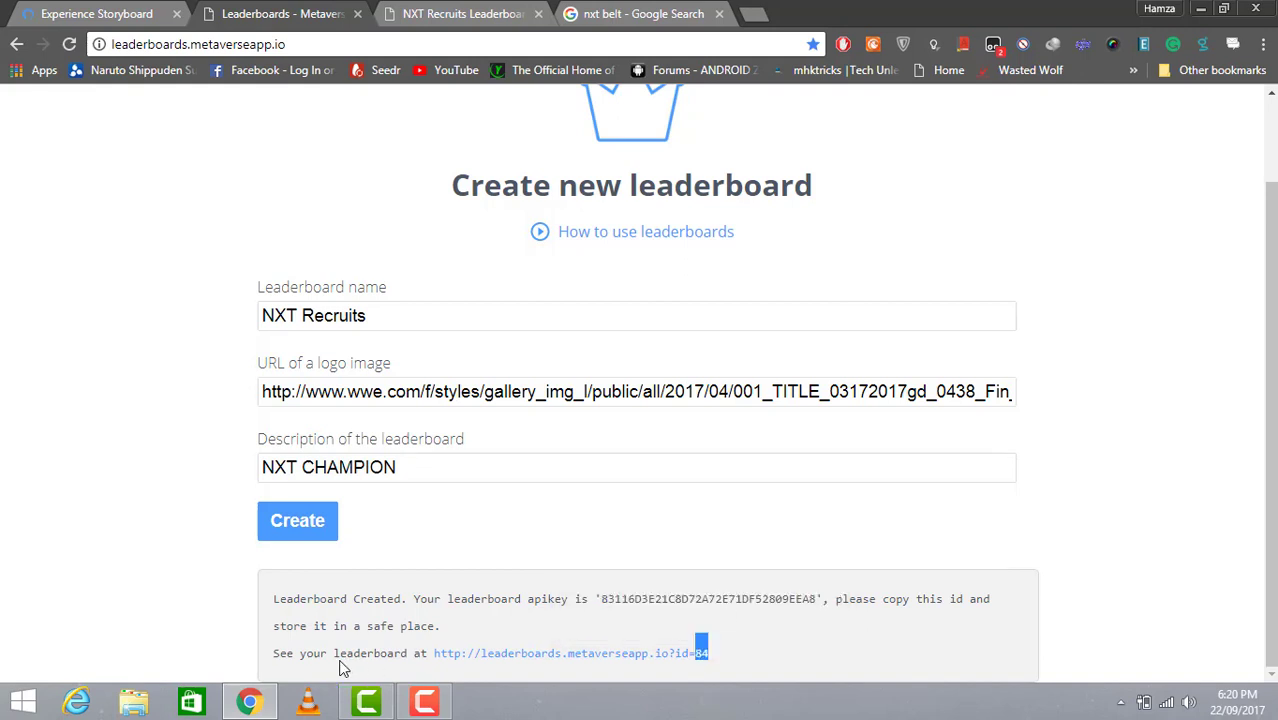
triple_click(276, 654)
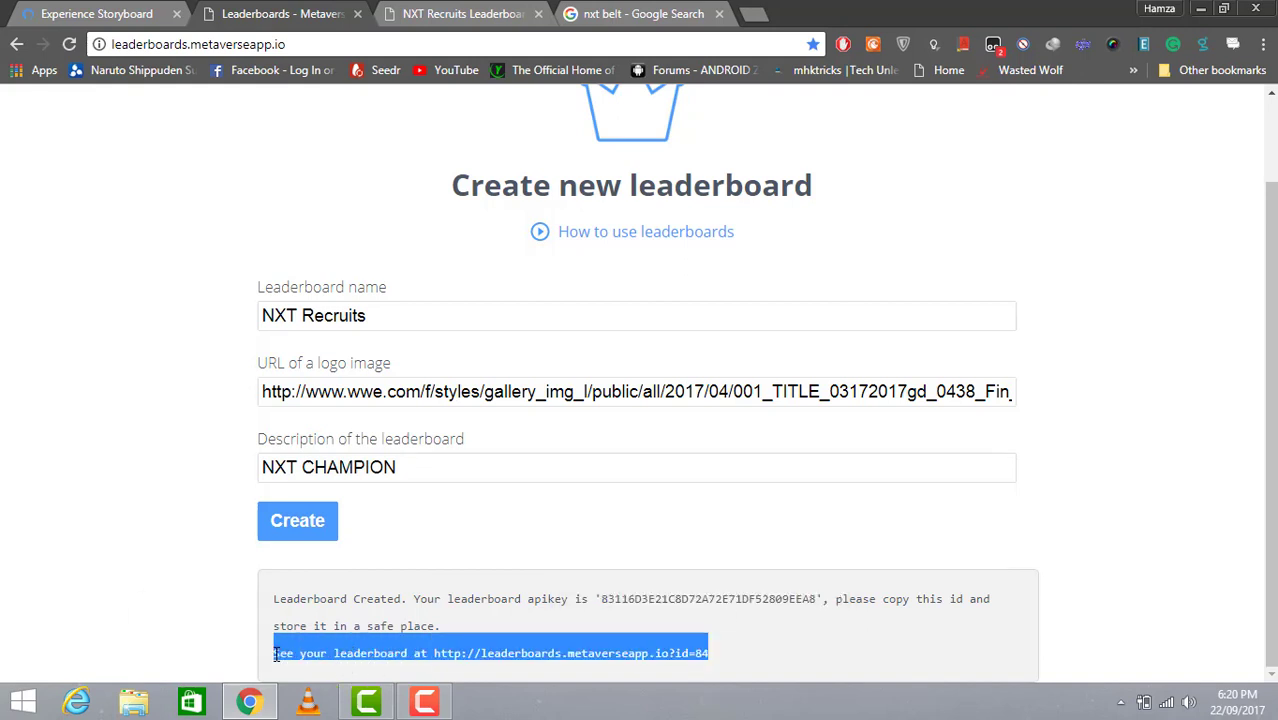
Step: Copy the web address of the NXT Recruits Leaderboard page, leaderboards.metaverseapp.io/?id=84
click(480, 13)
click(411, 54)
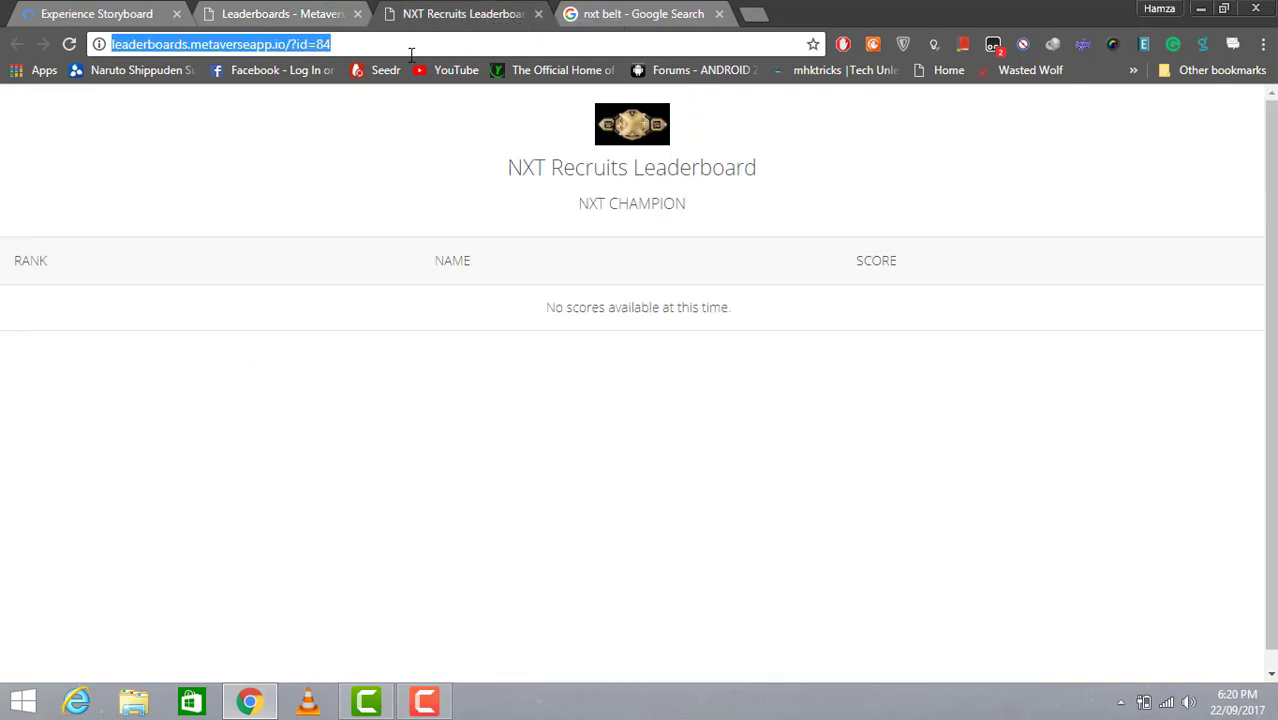
right_click(240, 41)
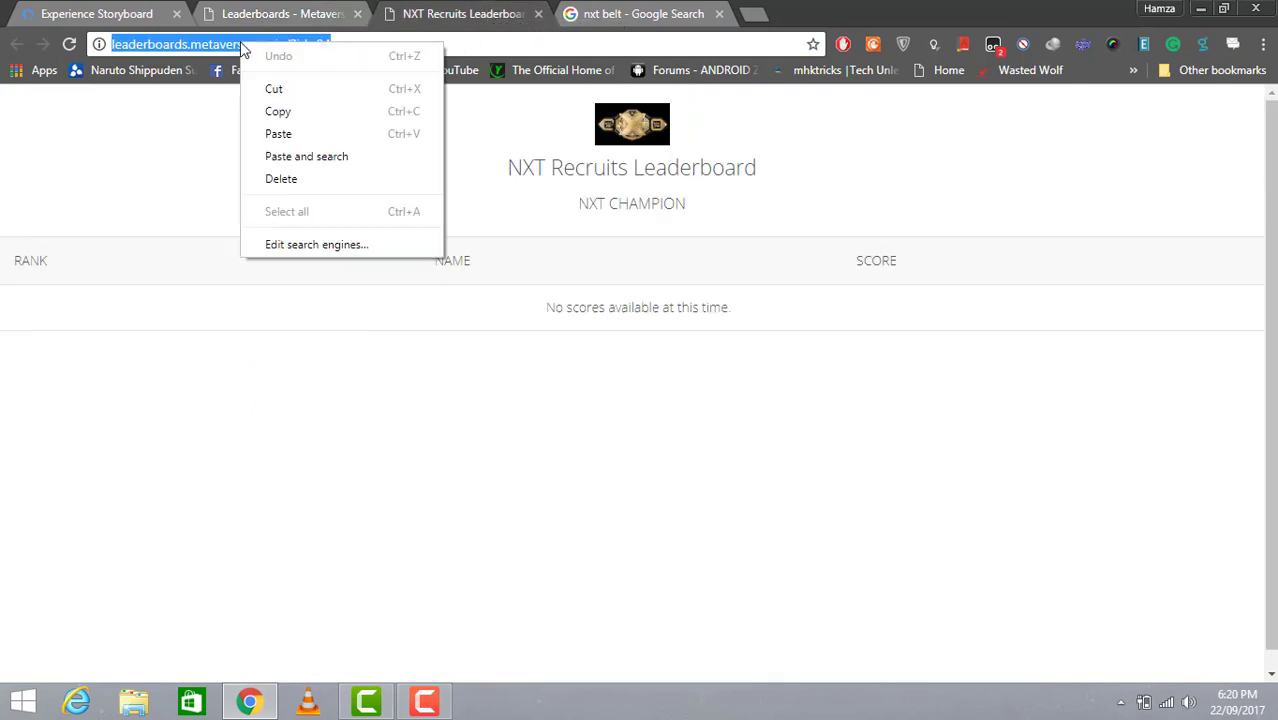
click(284, 110)
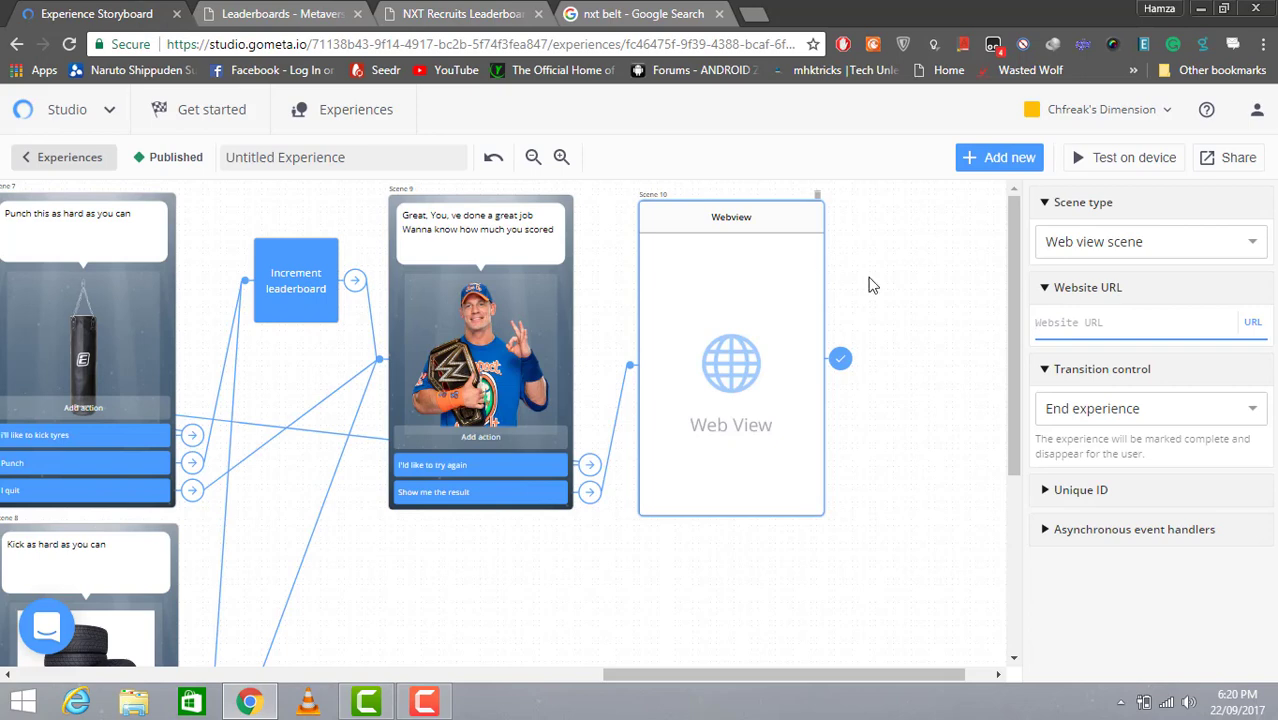
Step: Paste the copied leaderboard address as the website URL of the web view scene, Scene 10
click(1105, 318)
right_click(1105, 318)
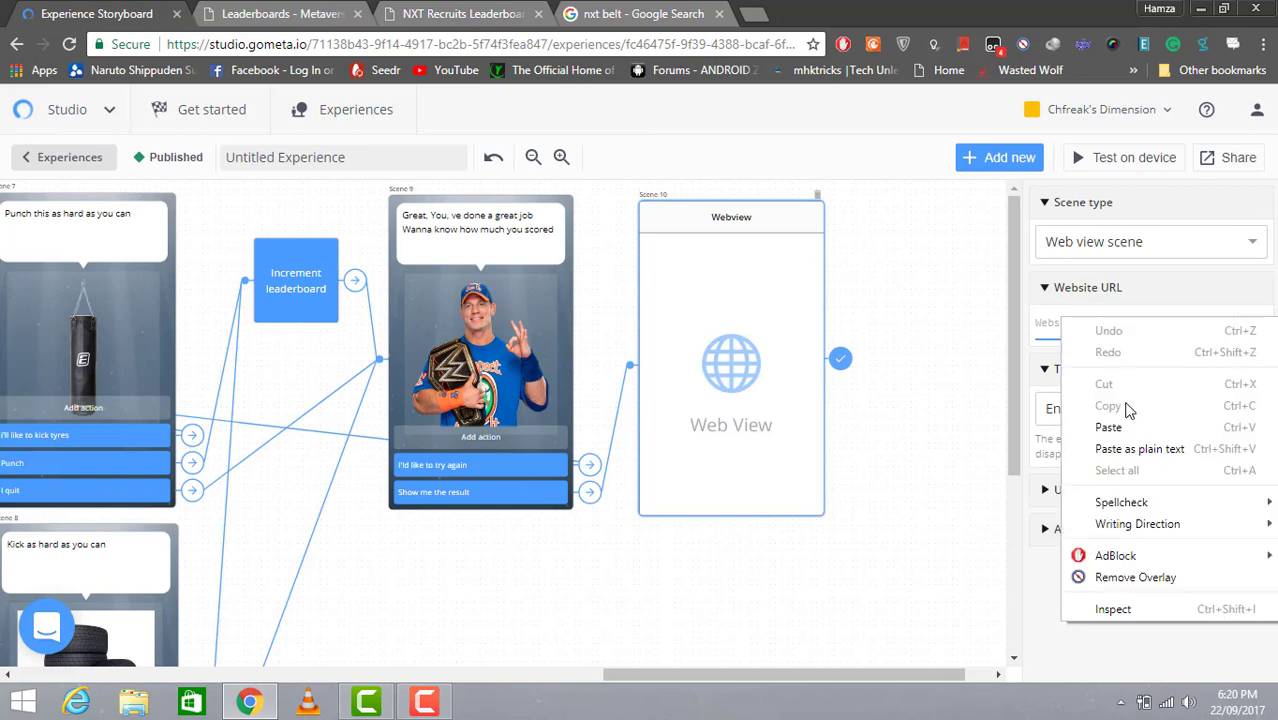
click(1110, 427)
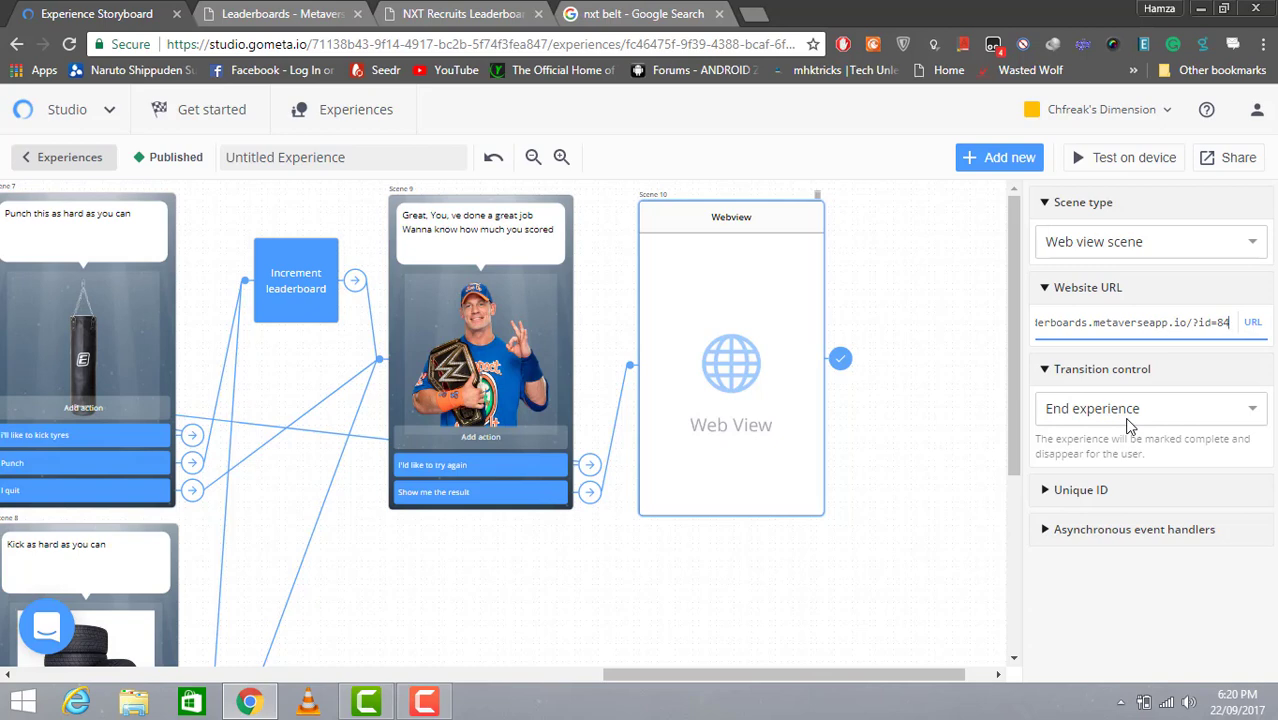
Step: Set the web view scene's transition control to Transition to scene
click(1114, 418)
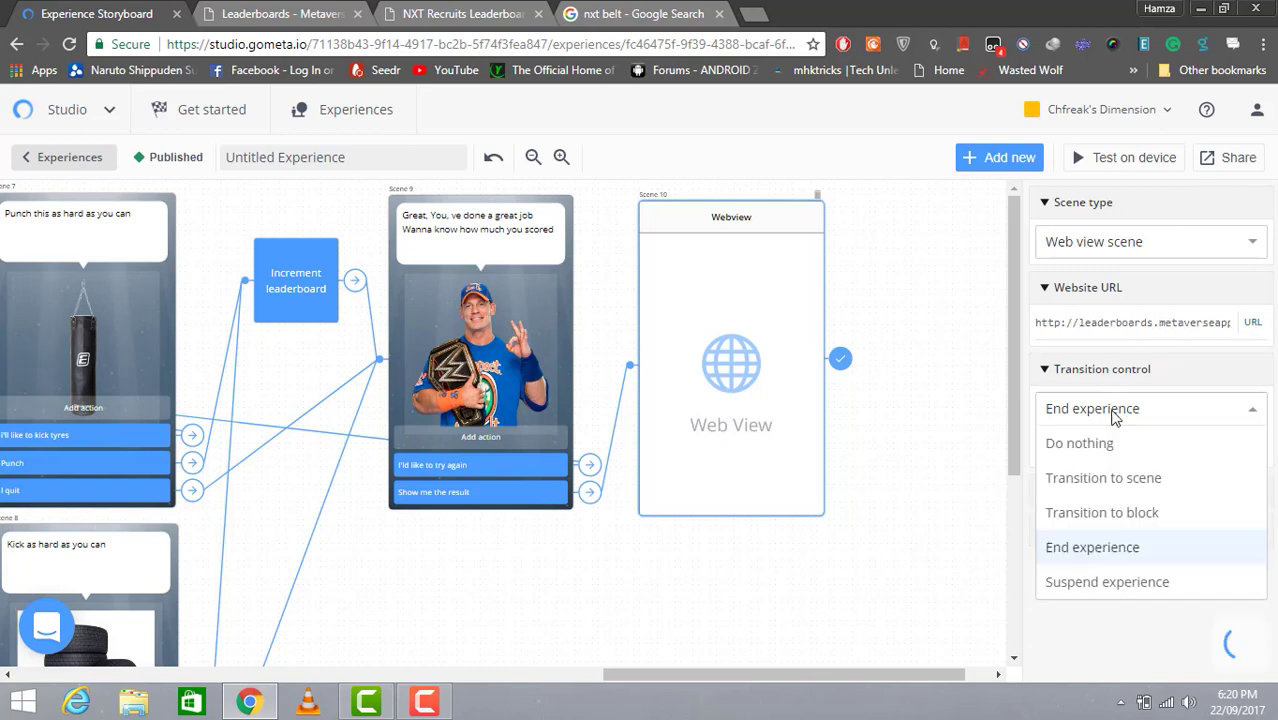
click(1116, 443)
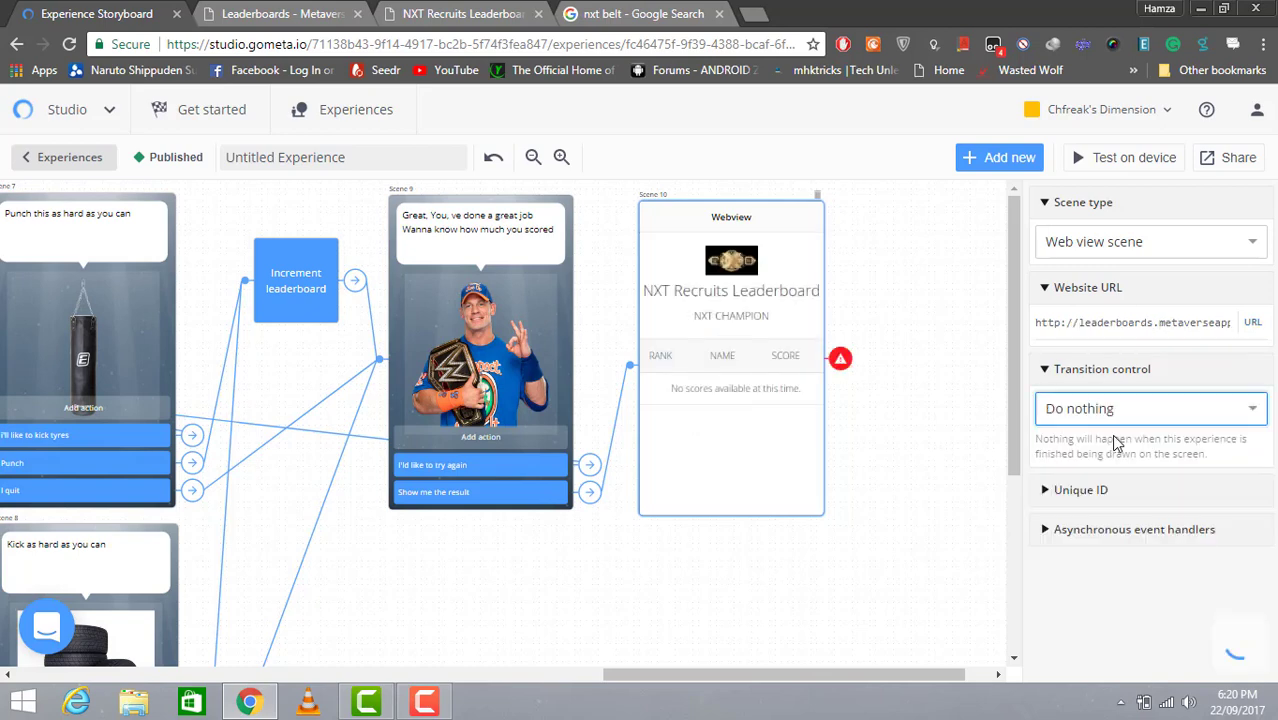
click(1236, 420)
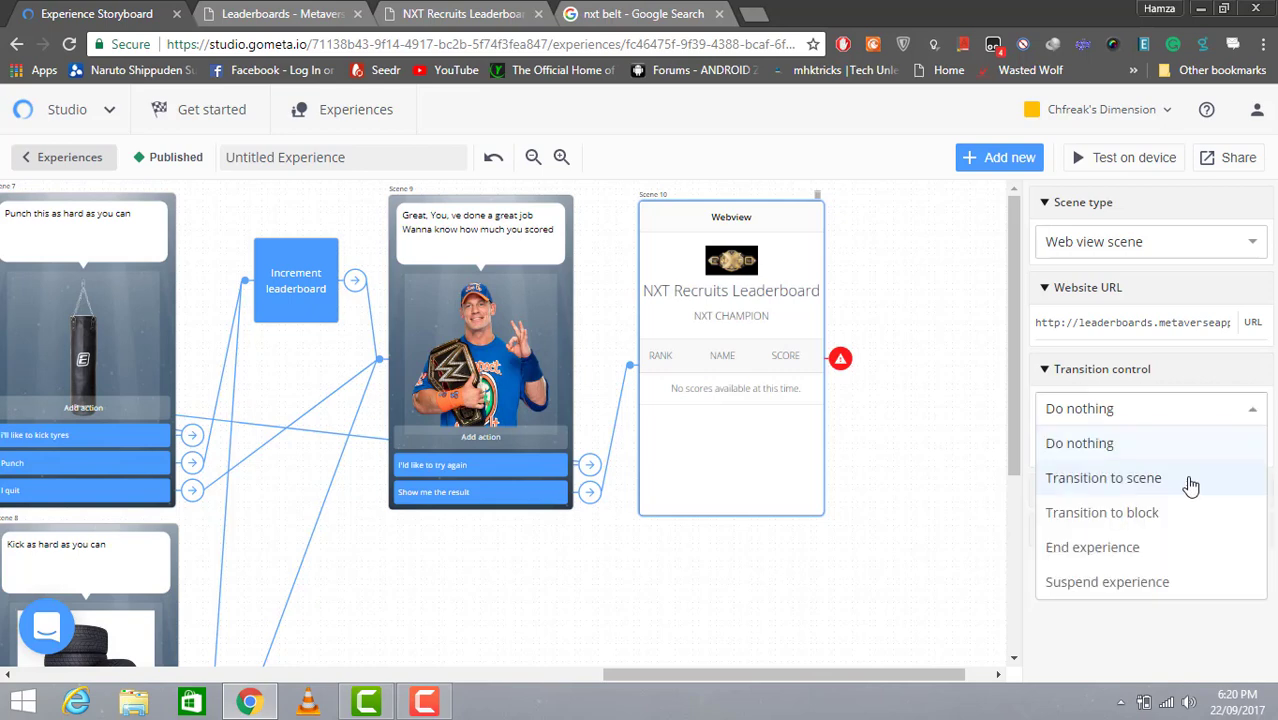
click(1186, 477)
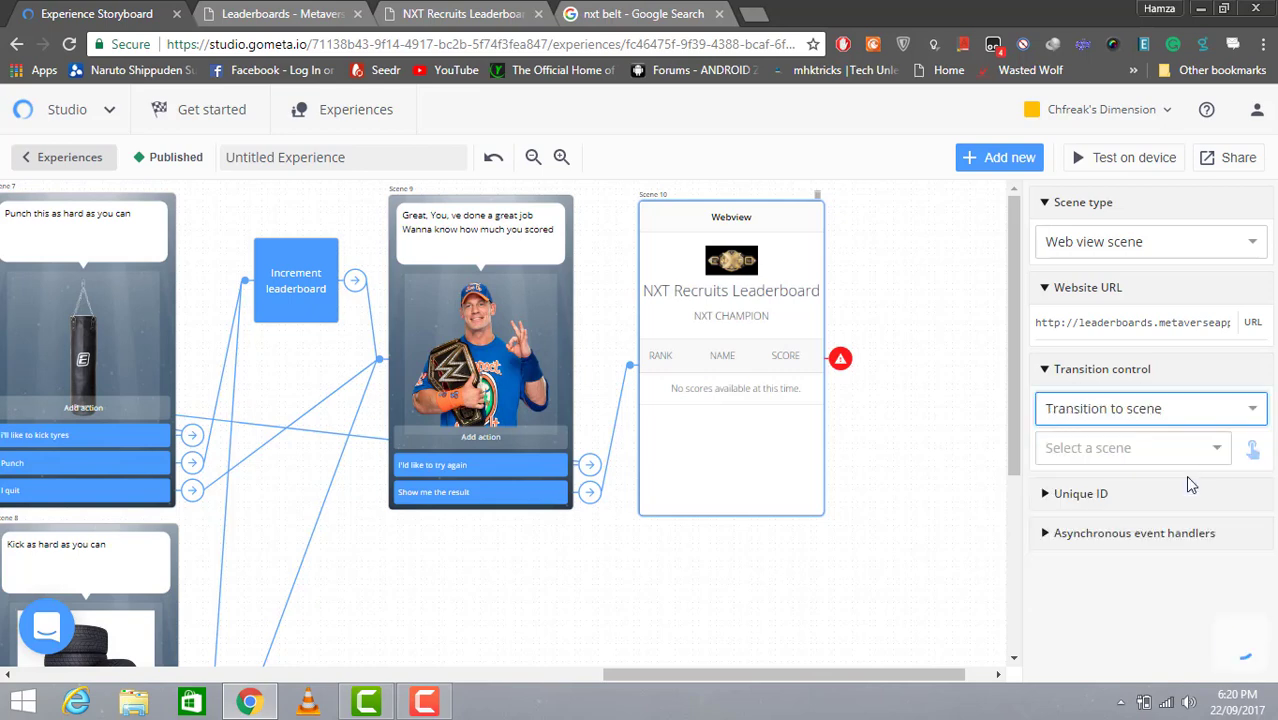
Step: Add a John Cena character scene saying "Great, I'll Contact you soon" and make the web view scene transition to it, Scene 11
click(996, 160)
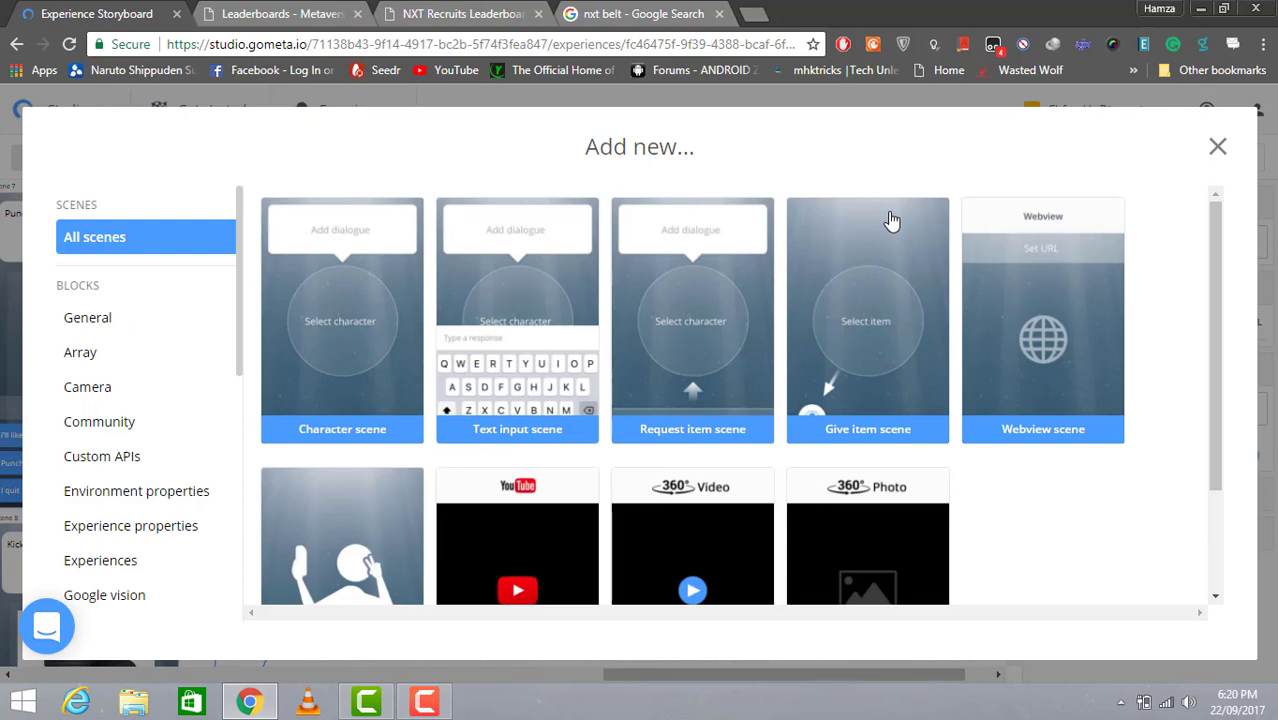
click(305, 322)
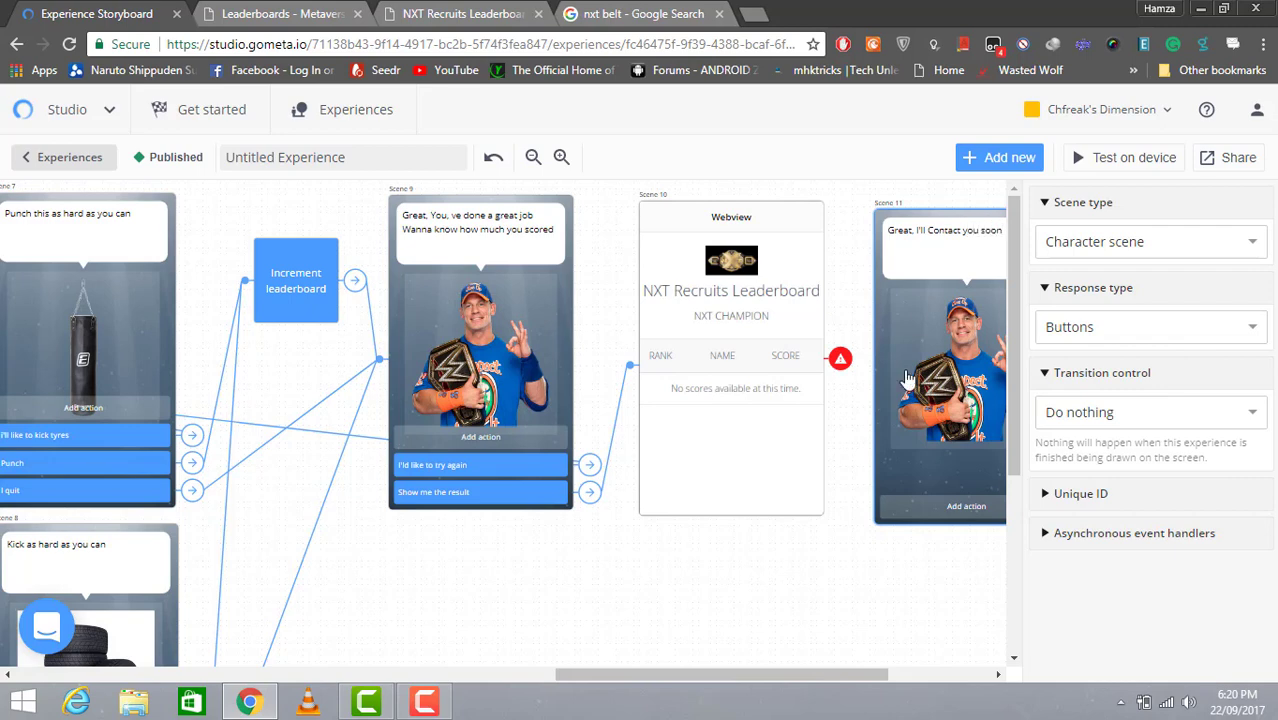
drag(840, 673, 879, 613)
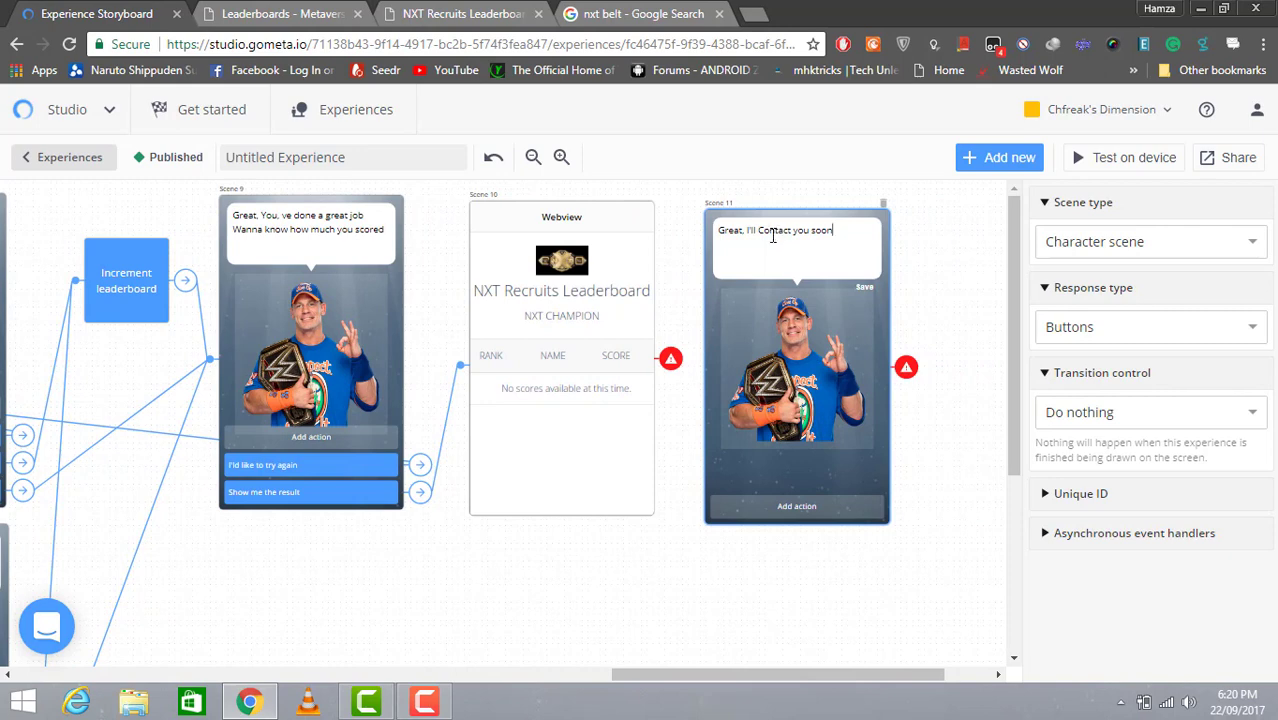
click(670, 363)
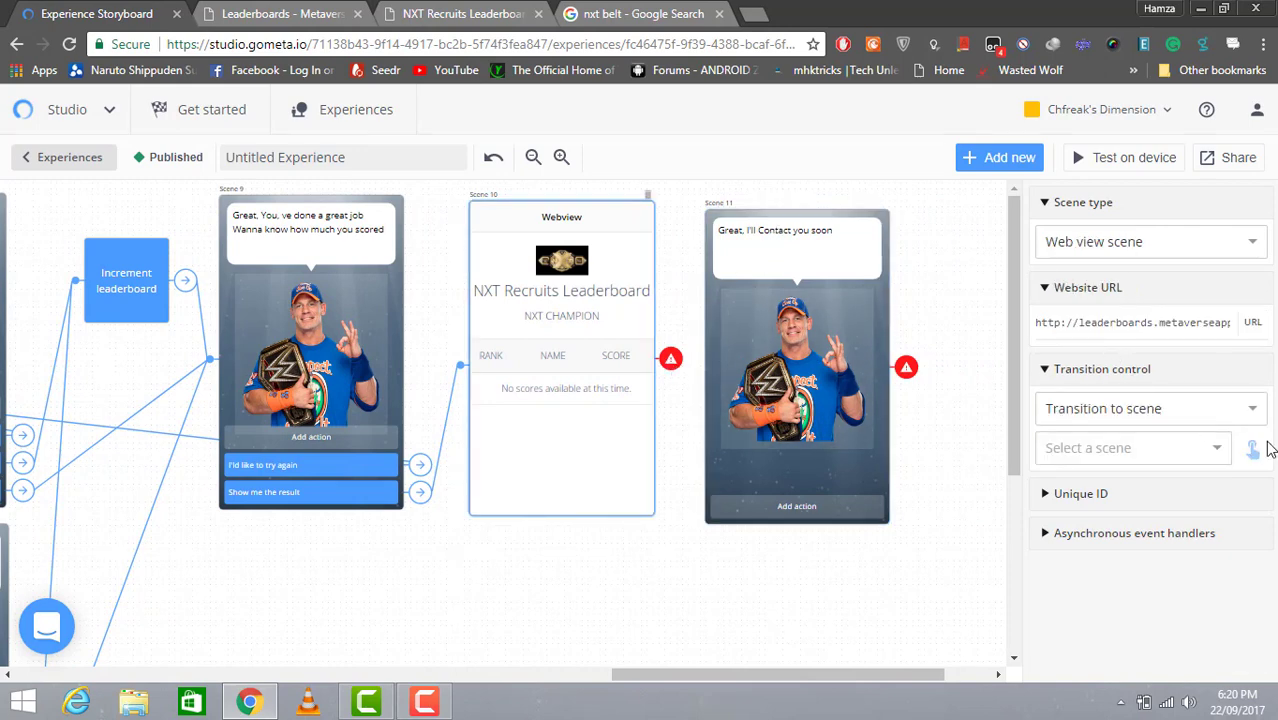
mouse_move(1254, 449)
mouse_down()
mouse_move(888, 364)
mouse_move(806, 363)
mouse_up()
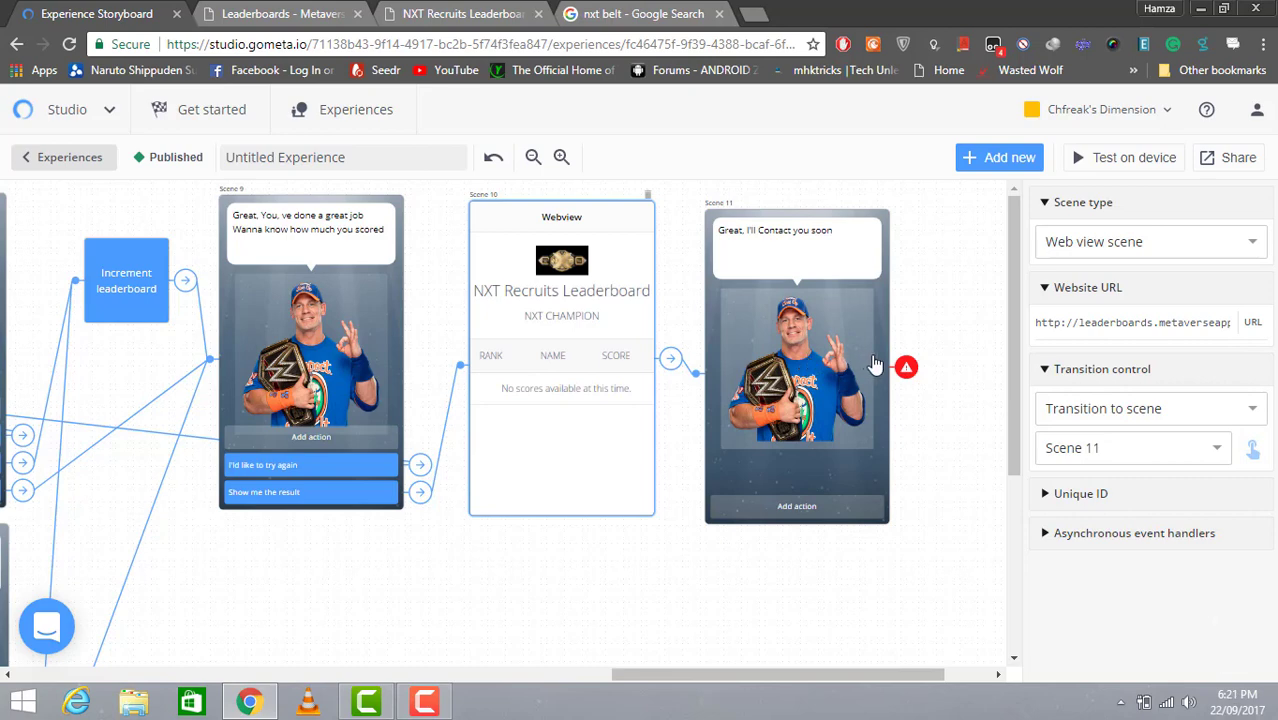
Step: Add a "Thankyou" response to the final character scene, Scene 11, and set its transition to End experience
click(905, 367)
click(1229, 410)
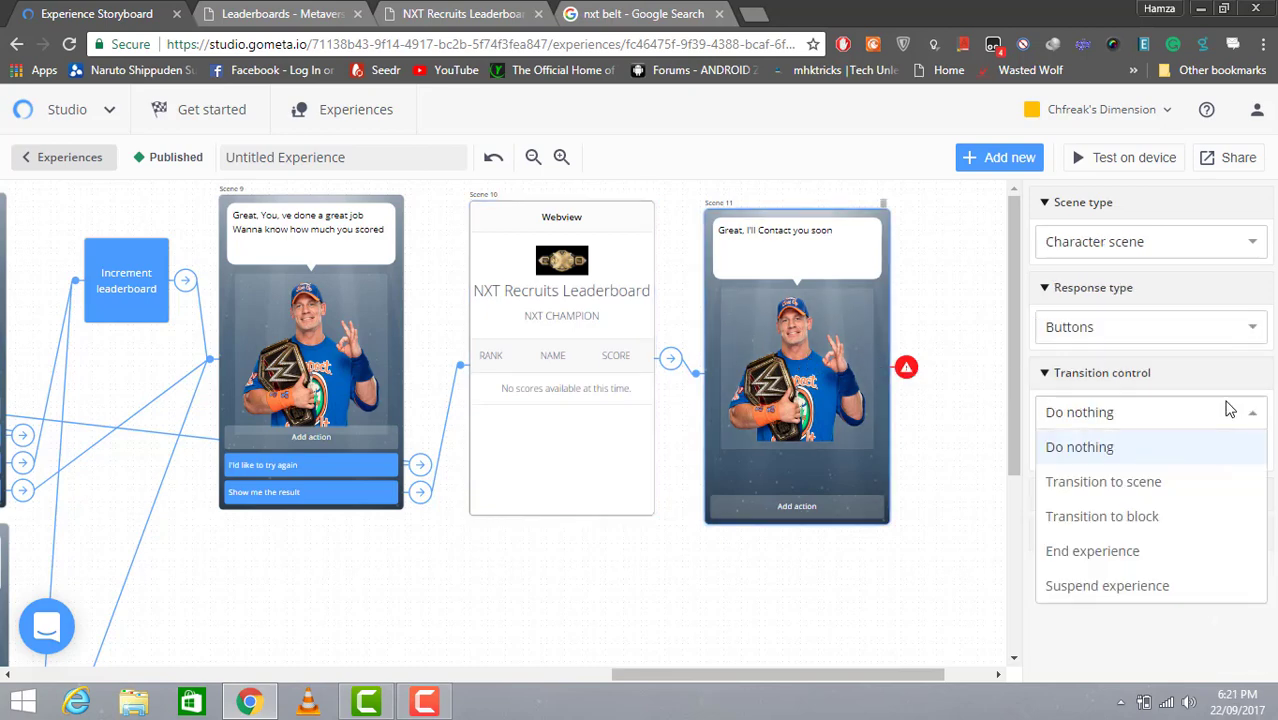
click(870, 513)
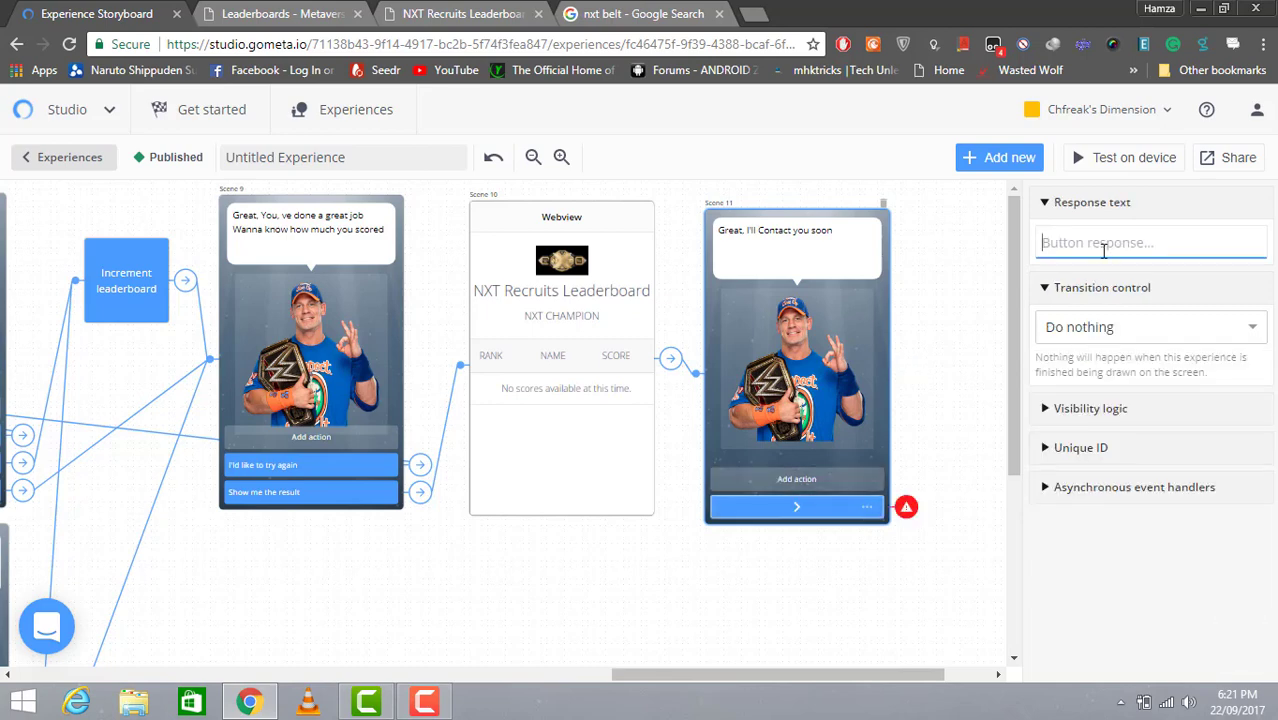
text(End)
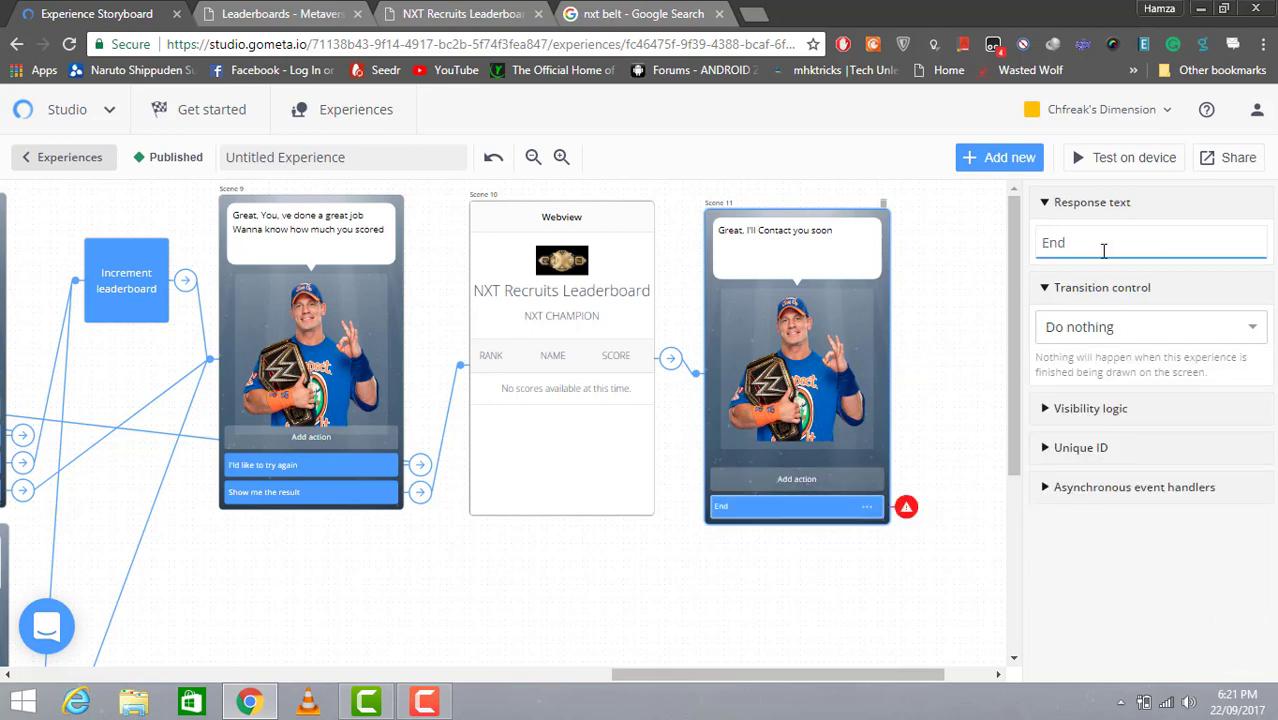
key(BackSpace)
key(BackSpace)
key(BackSpace)
key(BackSpace)
text(Thankyou)
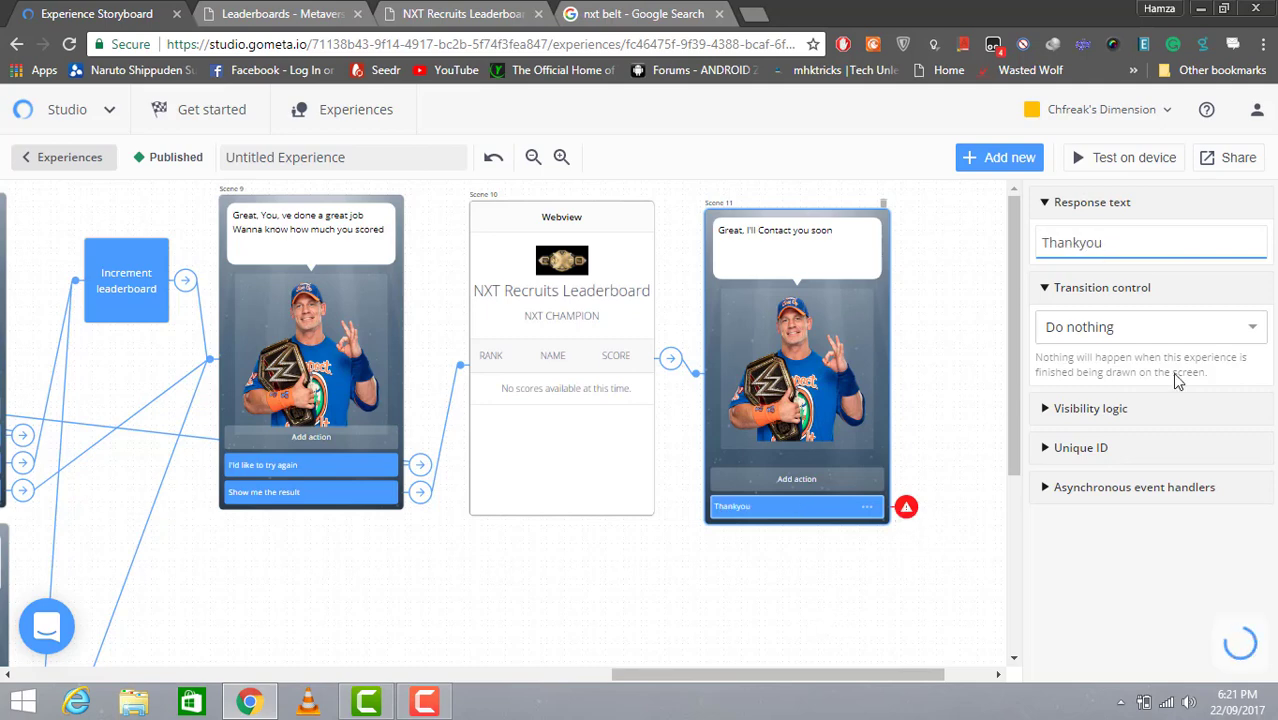
click(1218, 337)
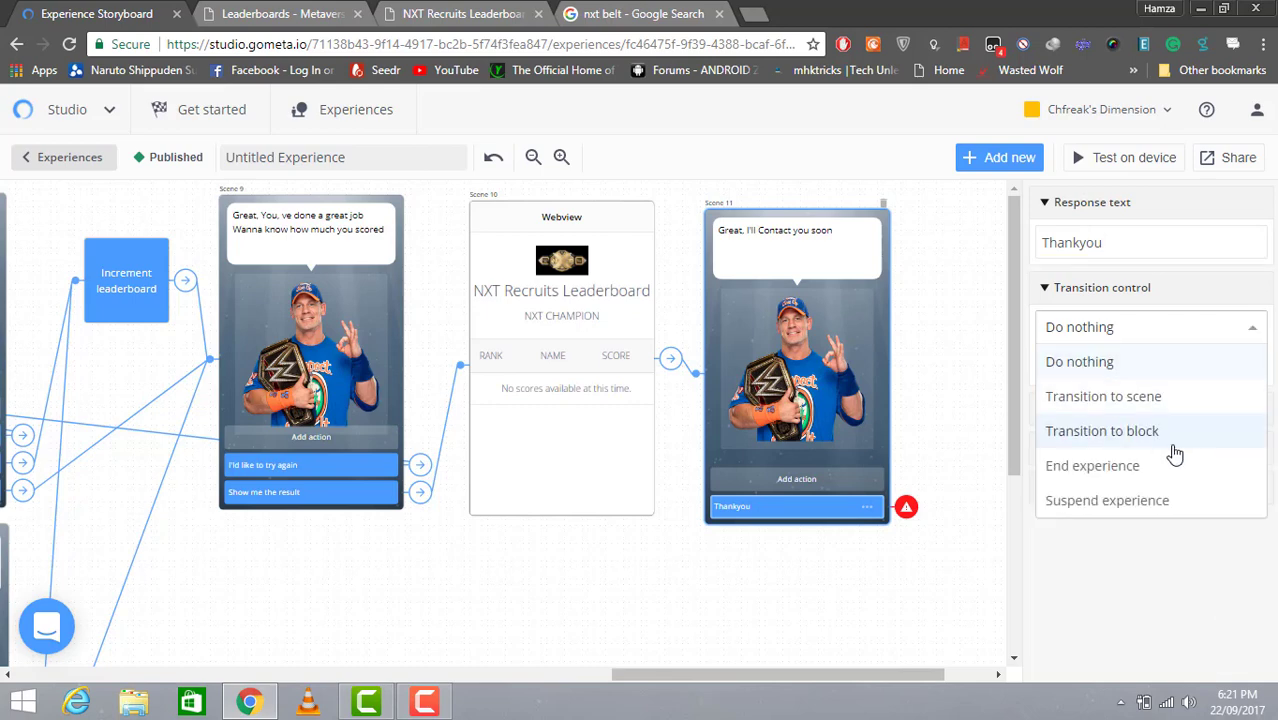
click(1088, 463)
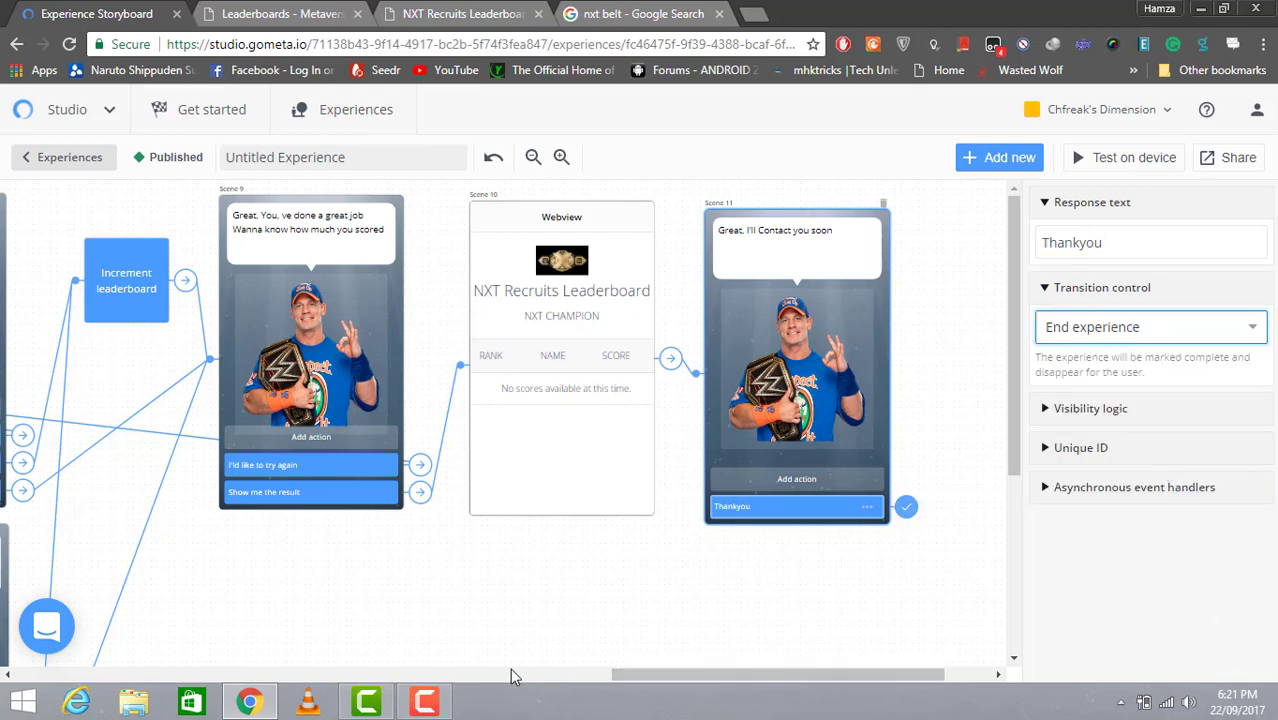
Step: Review the connected scenes across the storyboard and start a test of the experience on the device
drag(618, 676, 452, 676)
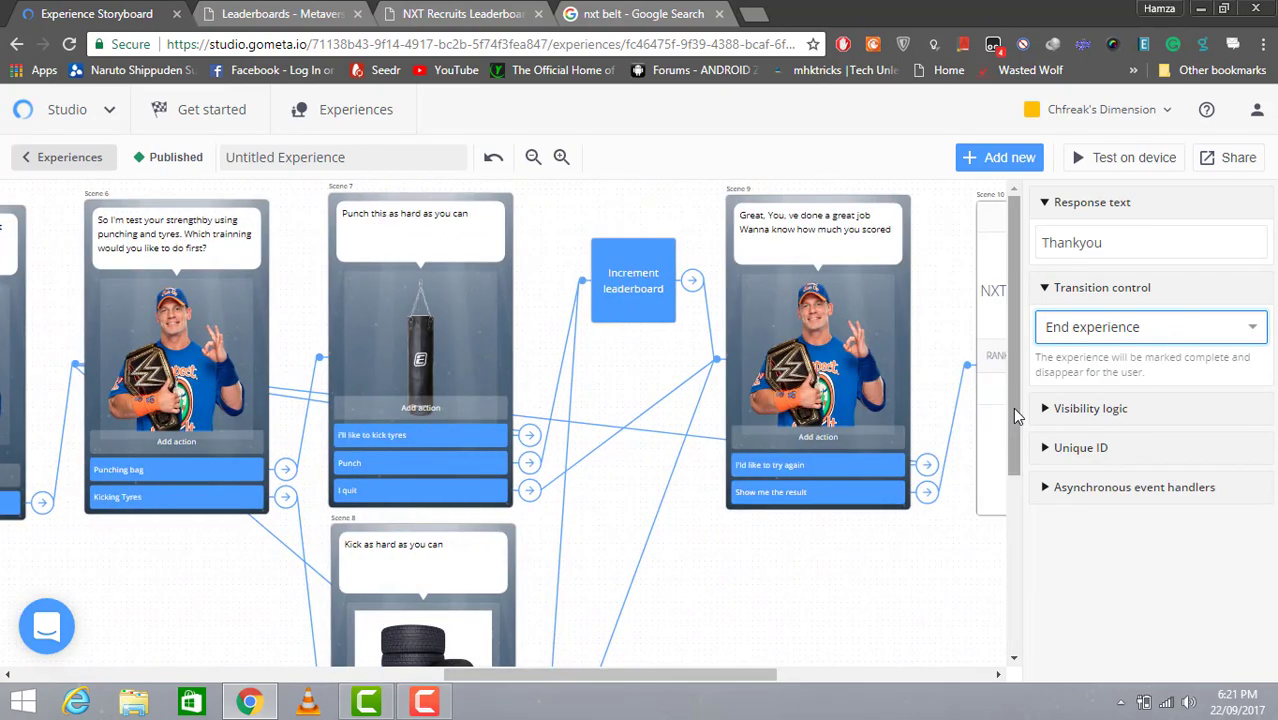
drag(1012, 407, 998, 302)
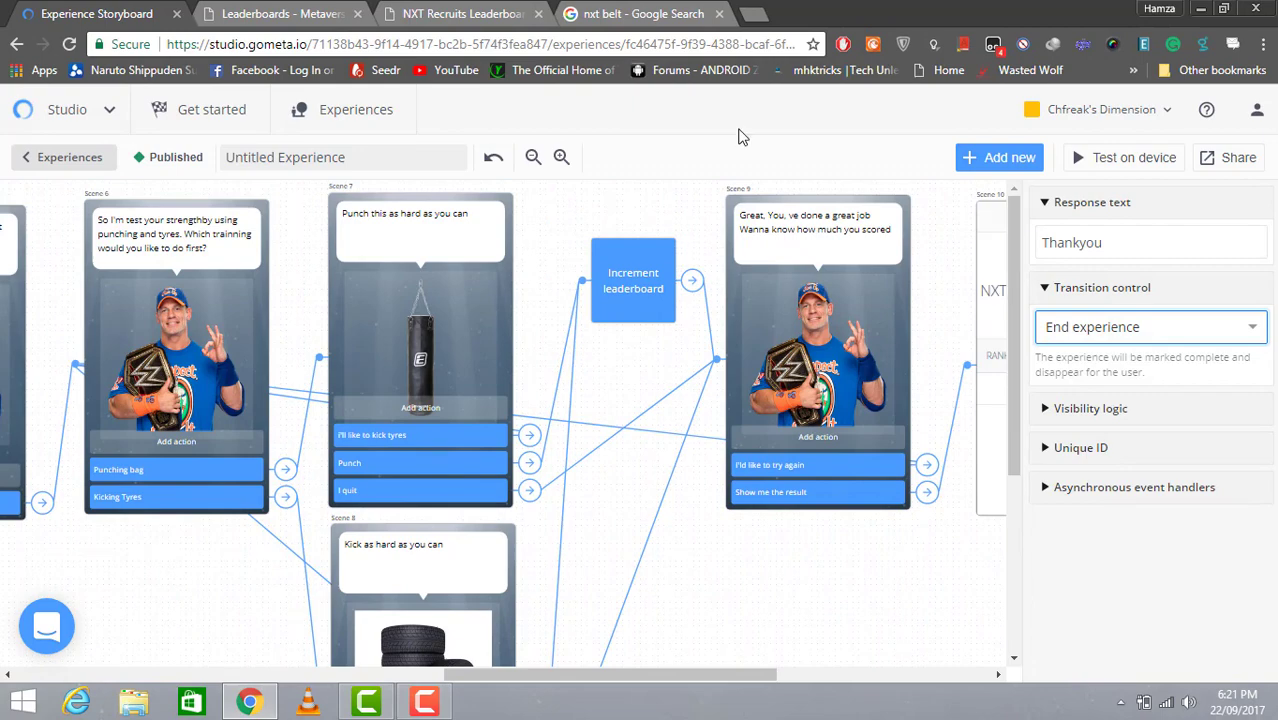
click(533, 157)
click(533, 157)
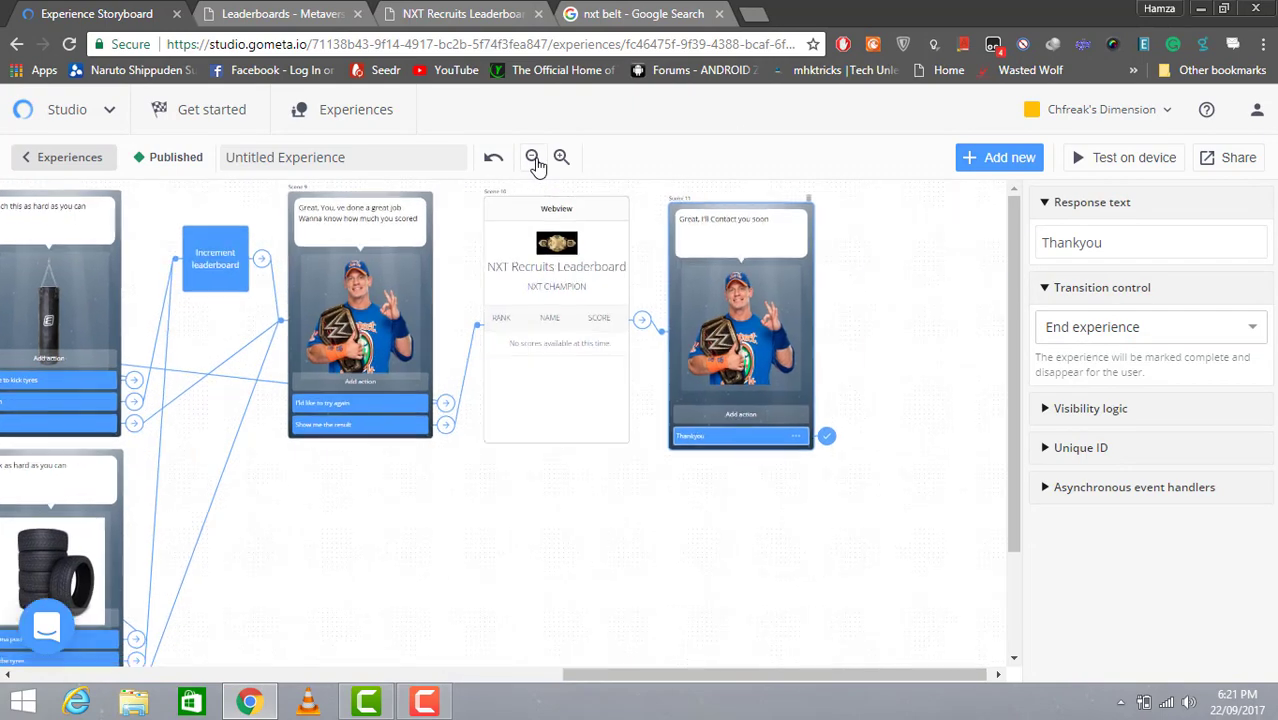
mouse_move(676, 683)
mouse_down()
mouse_move(394, 676)
mouse_move(236, 690)
mouse_move(521, 718)
mouse_move(680, 705)
mouse_up()
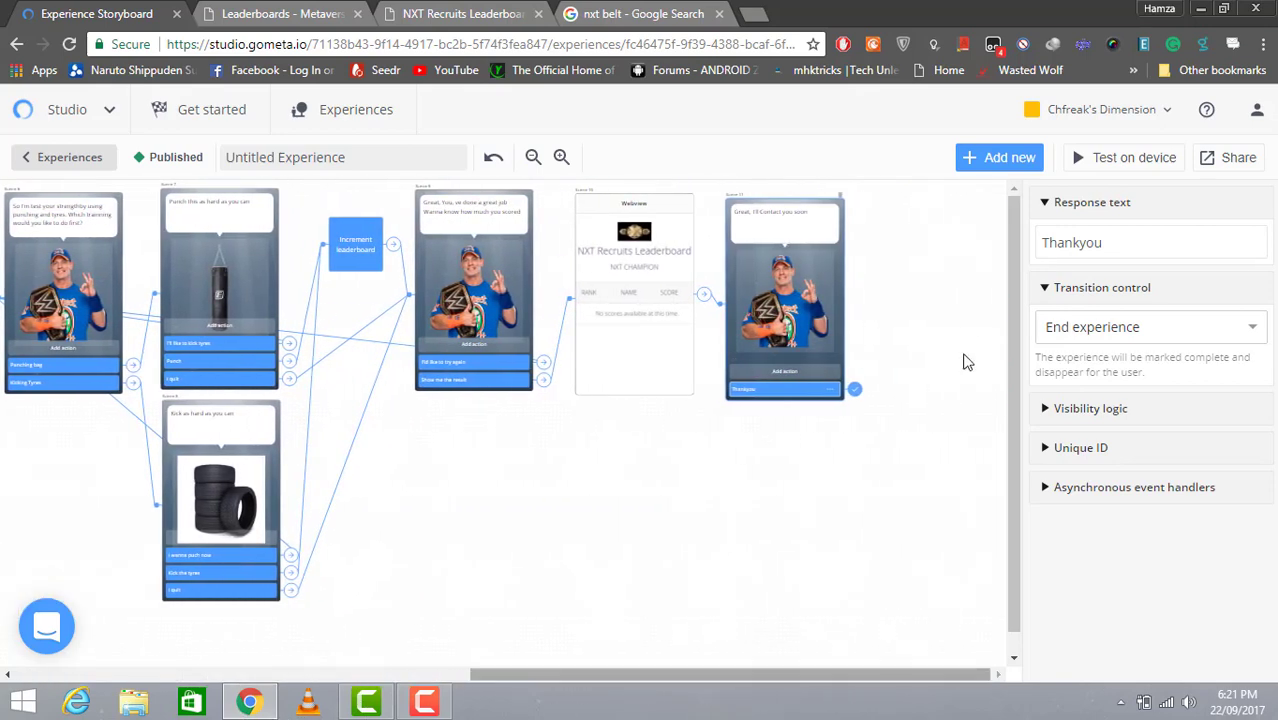
click(561, 158)
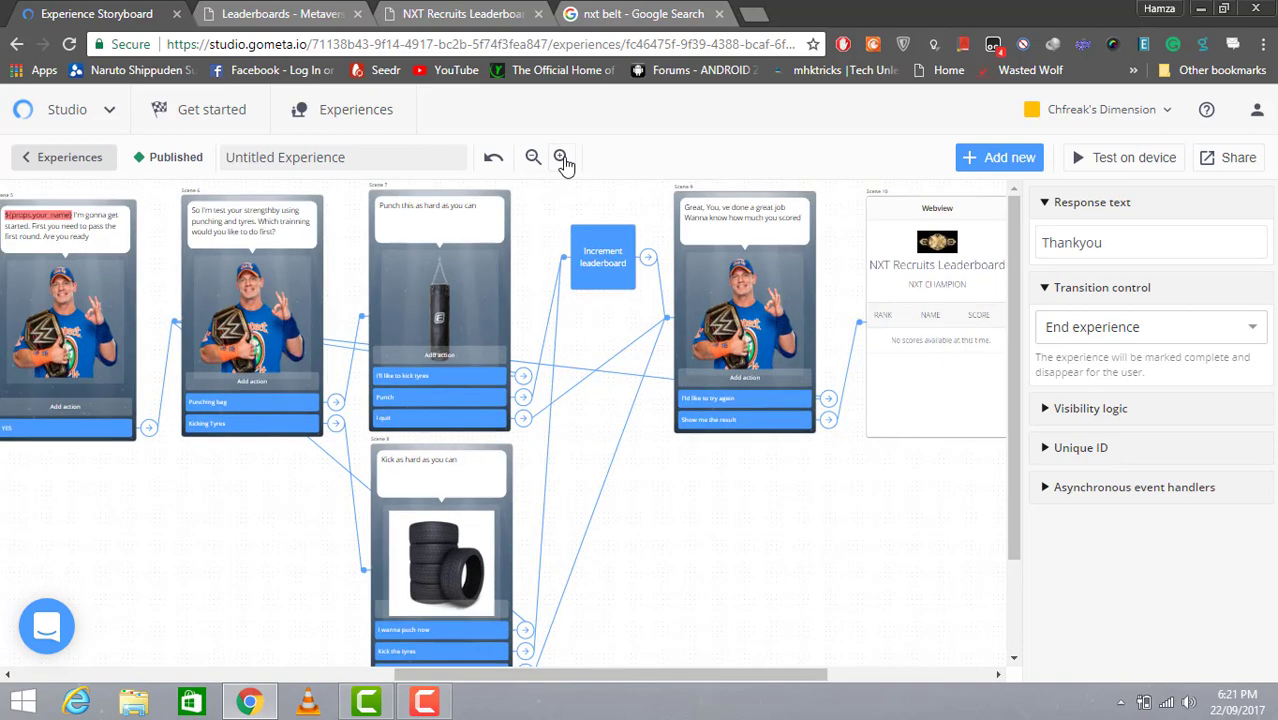
click(561, 158)
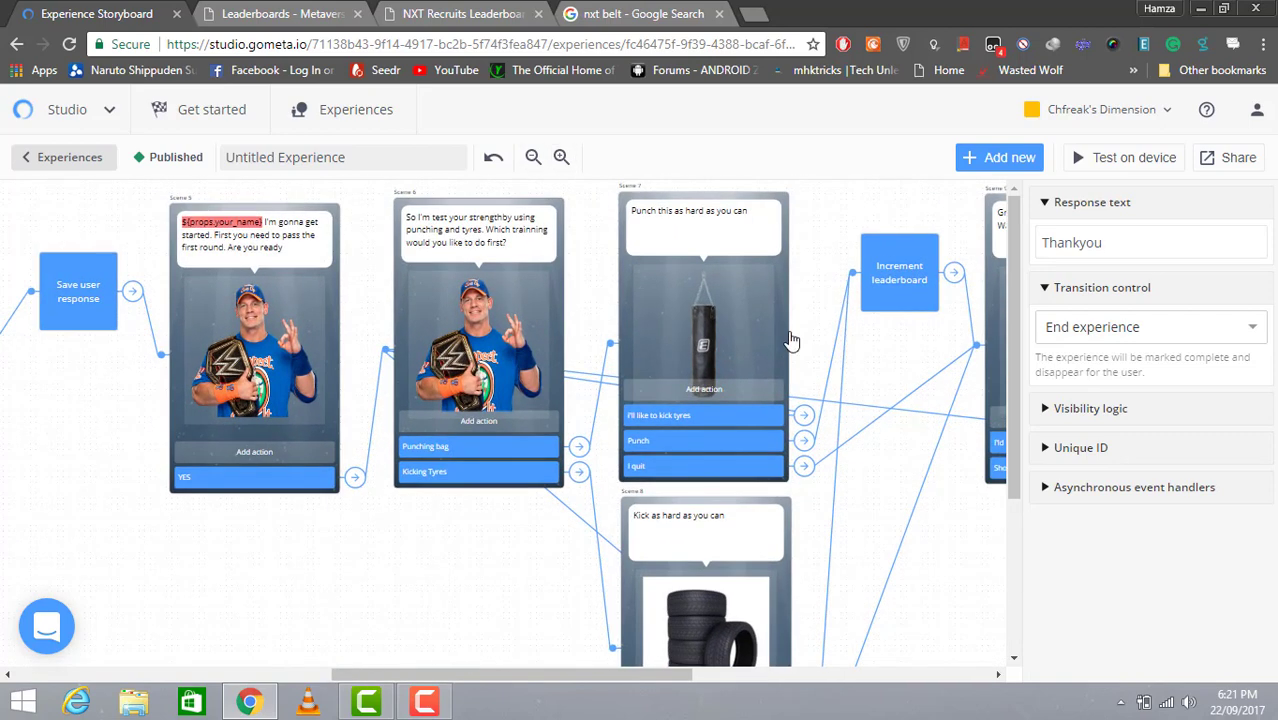
click(1122, 167)
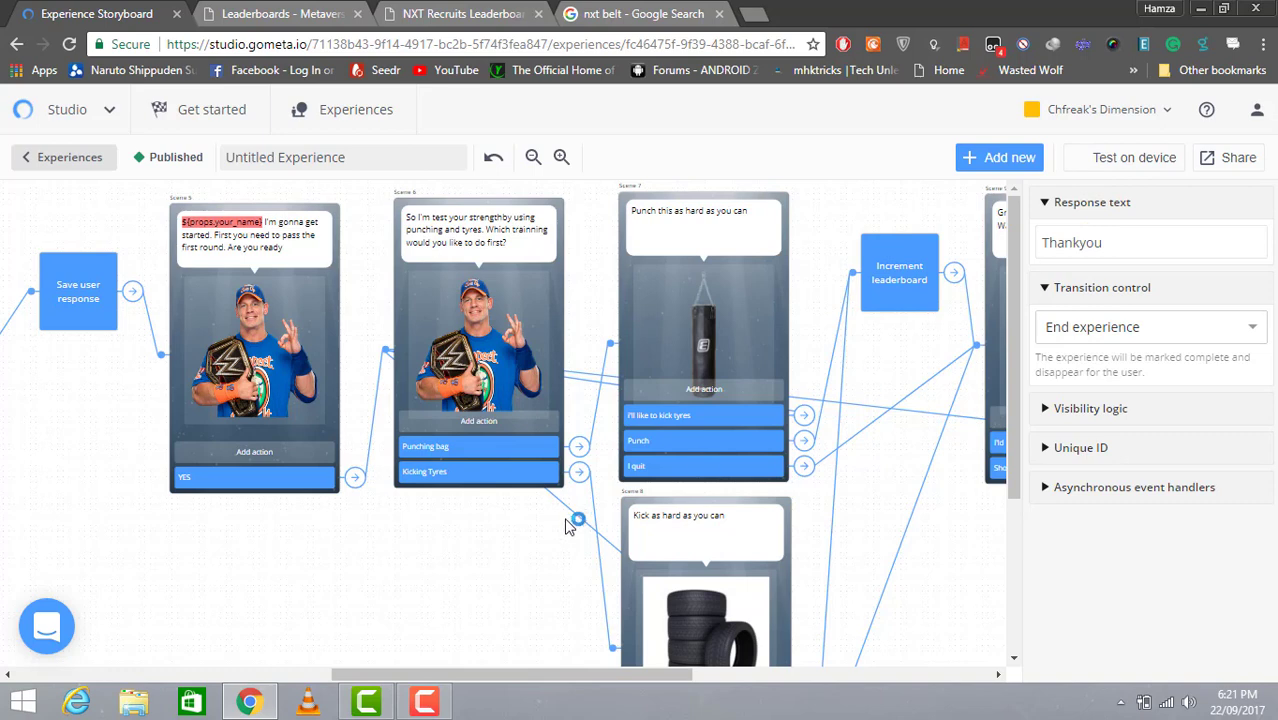
click(424, 702)
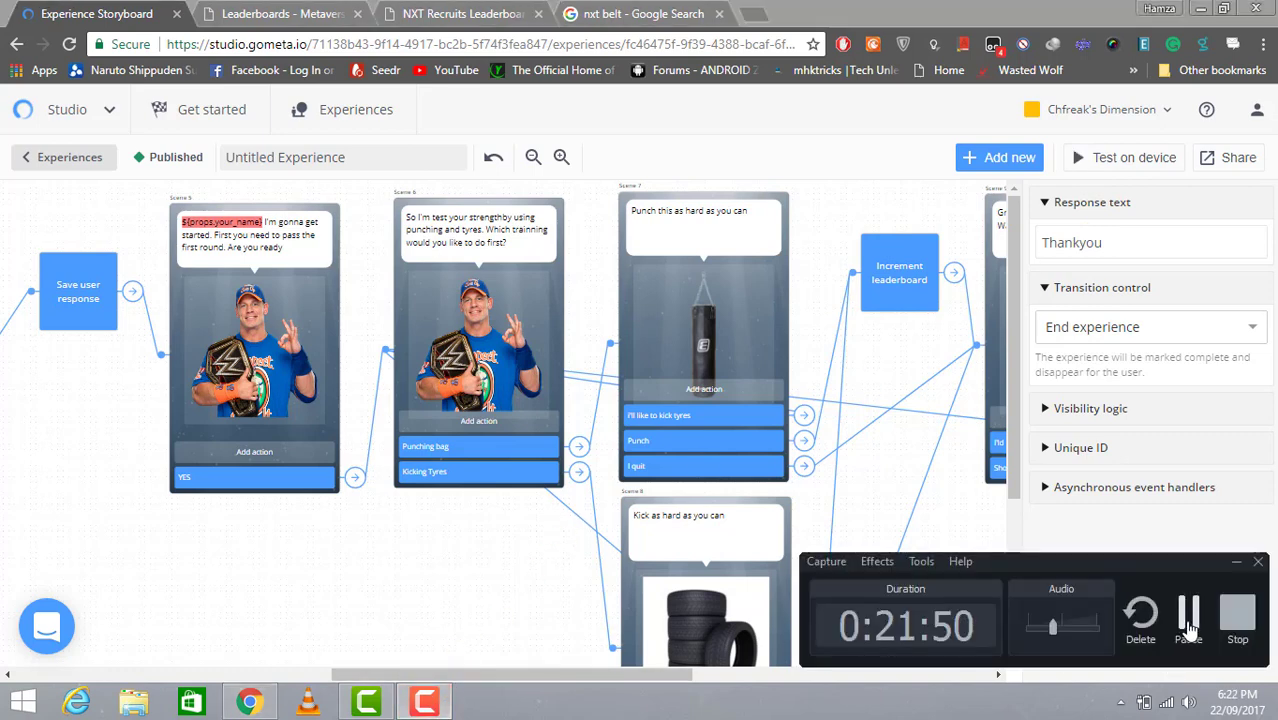
click(1189, 618)
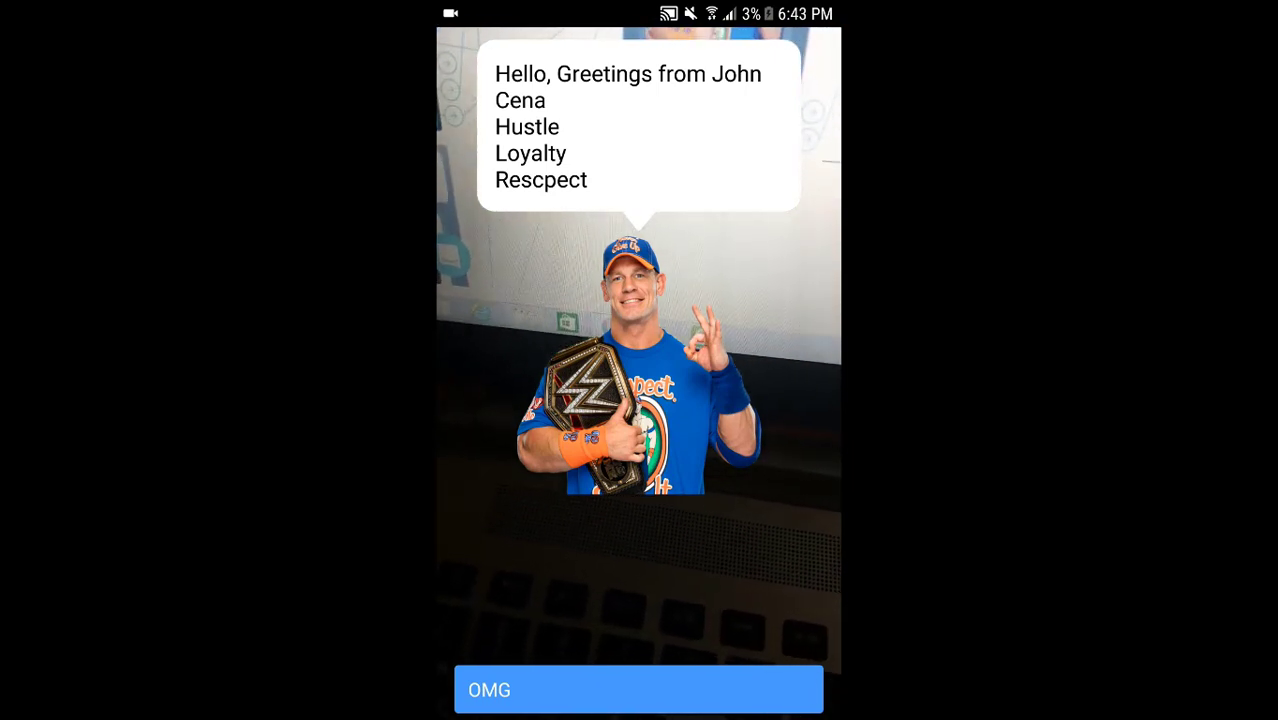
Step: In the experience running on the phone, accept the offer to become a wrestler and submit the player's name as the response
click(639, 690)
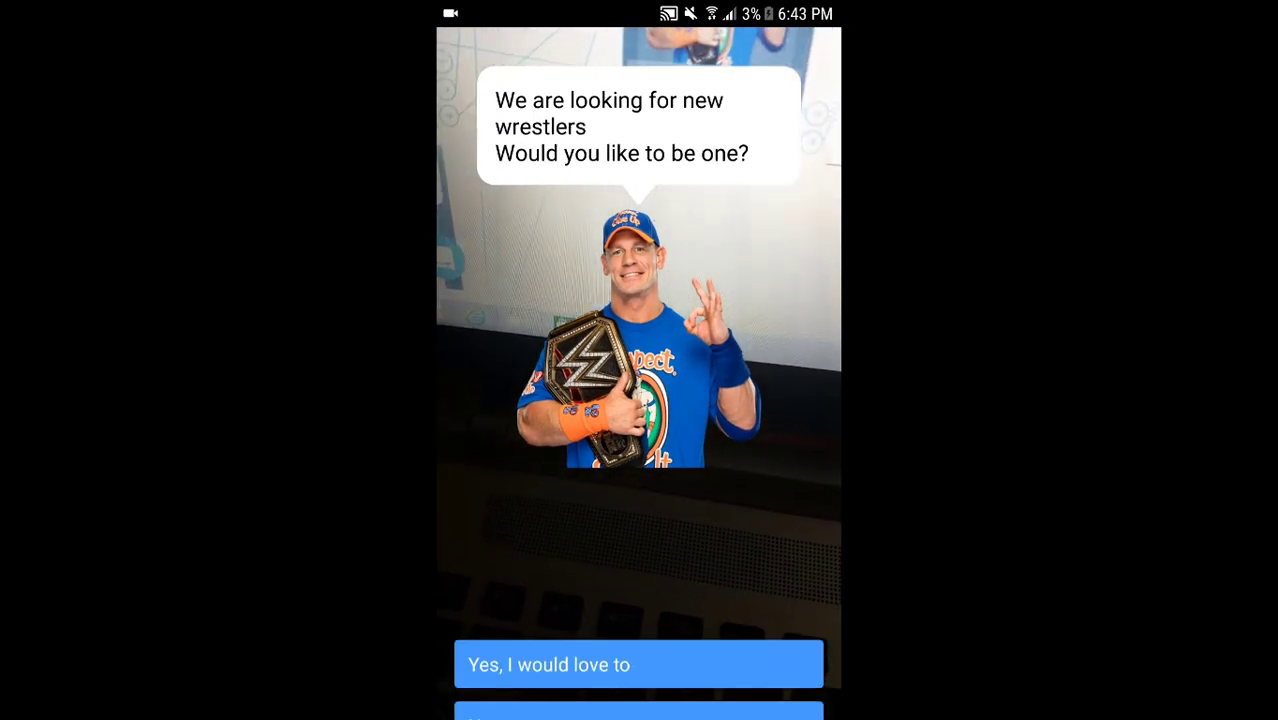
click(639, 628)
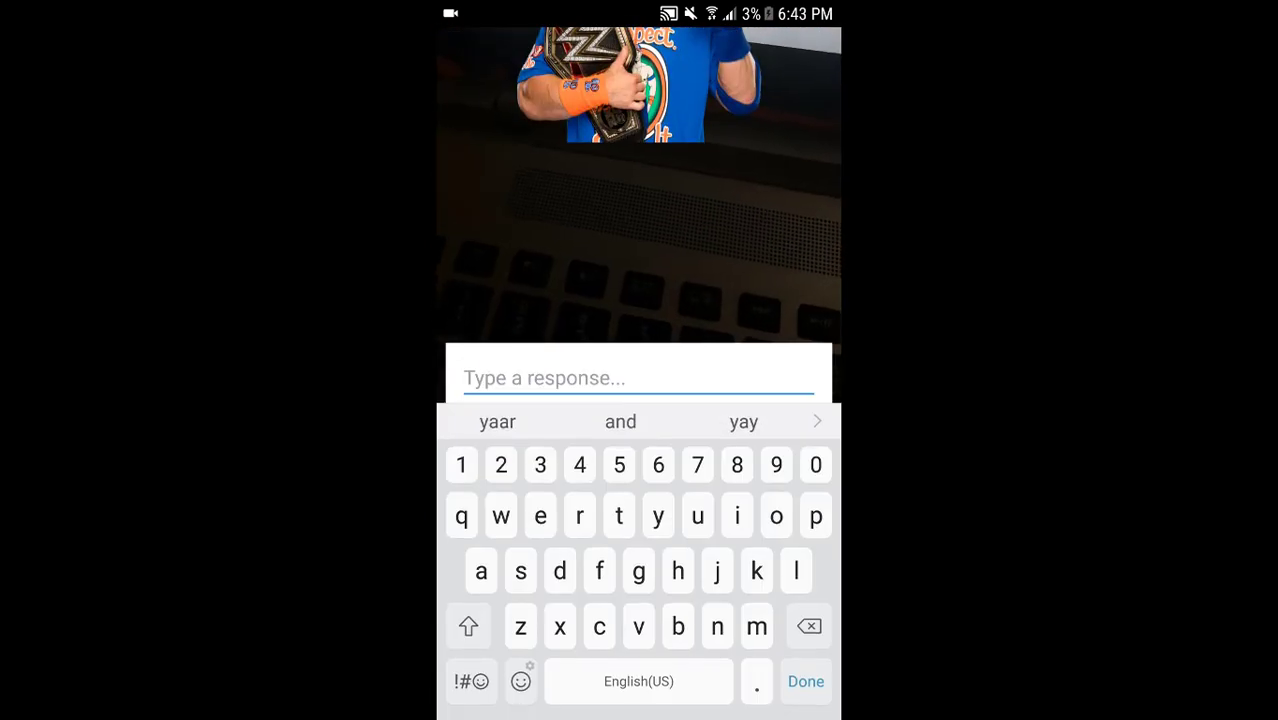
text(chfreak)
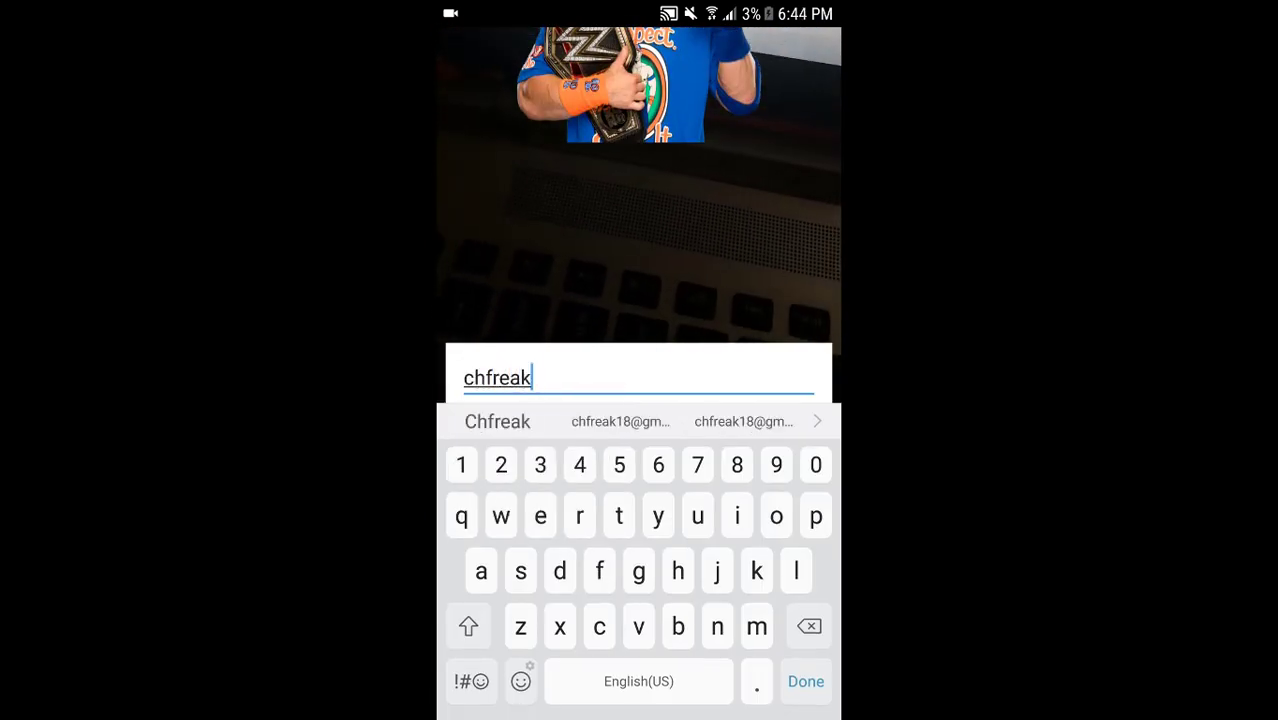
key(BackSpace)
key(BackSpace)
key(BackSpace)
key(BackSpace)
key(BackSpace)
key(BackSpace)
key(BackSpace)
text(james)
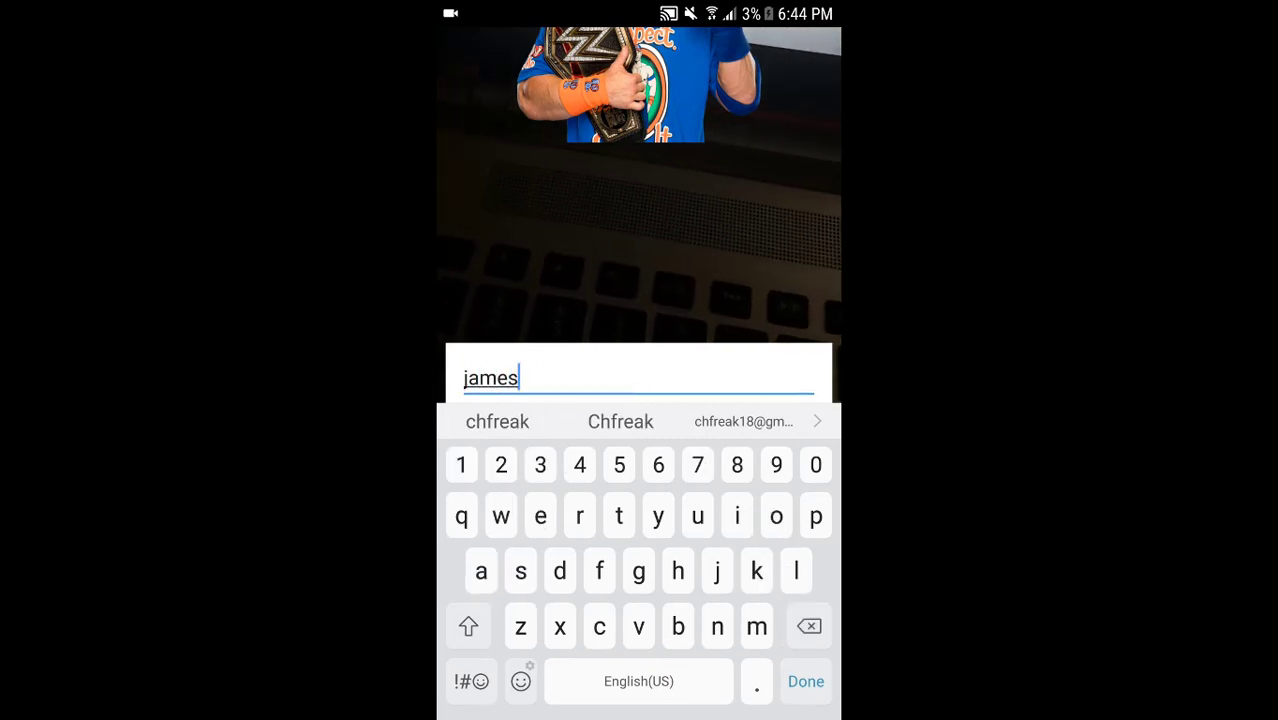
key(Return)
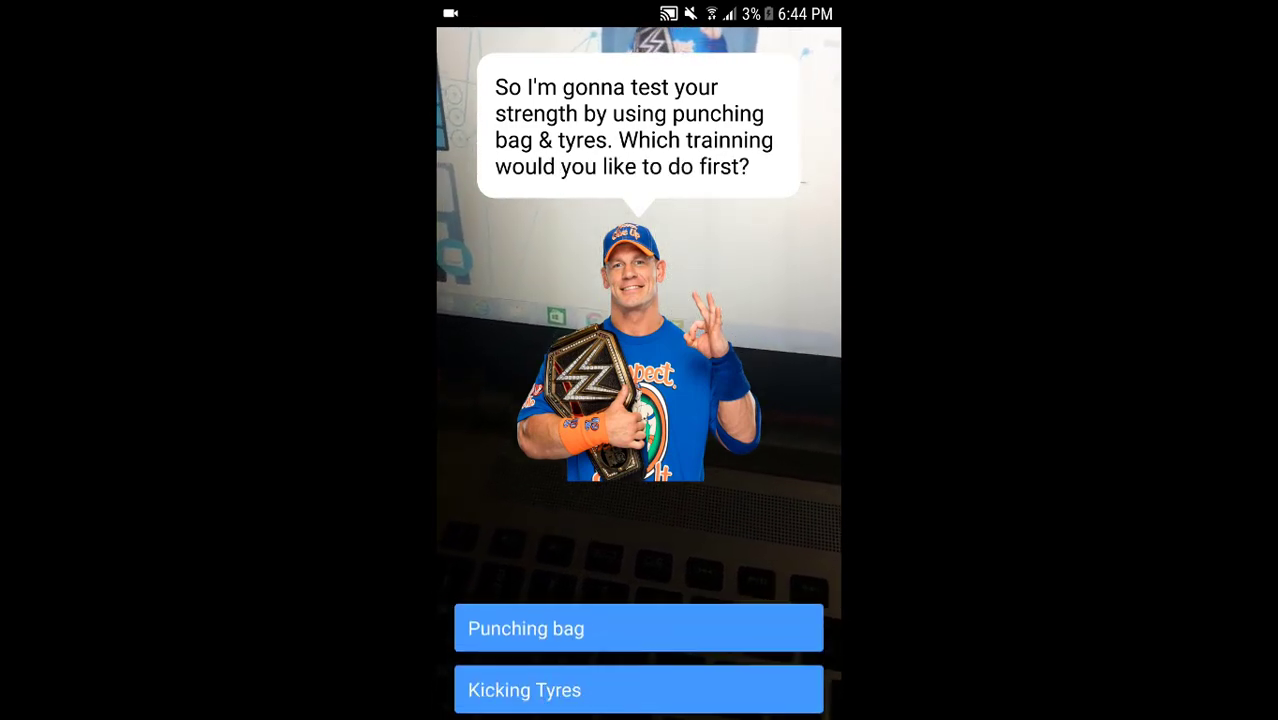
Step: Test the "Punching bag" training with the "Punch" response and go back to the training choice
click(638, 628)
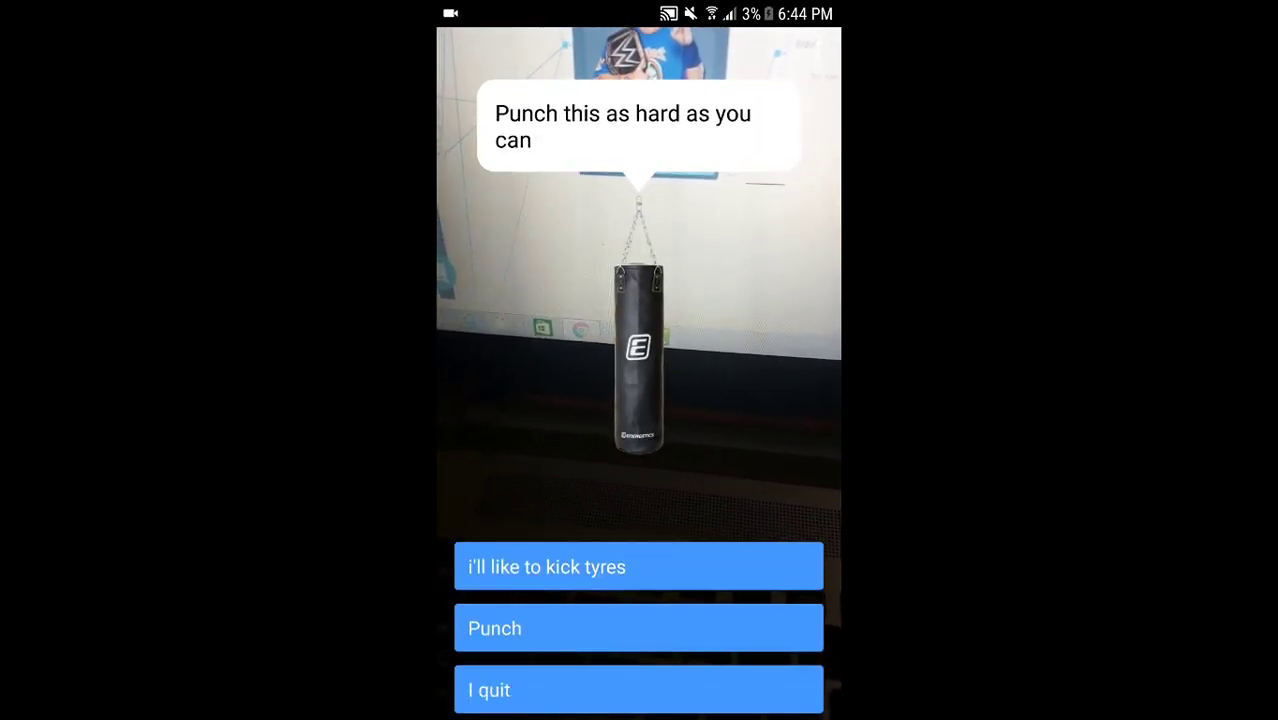
click(638, 628)
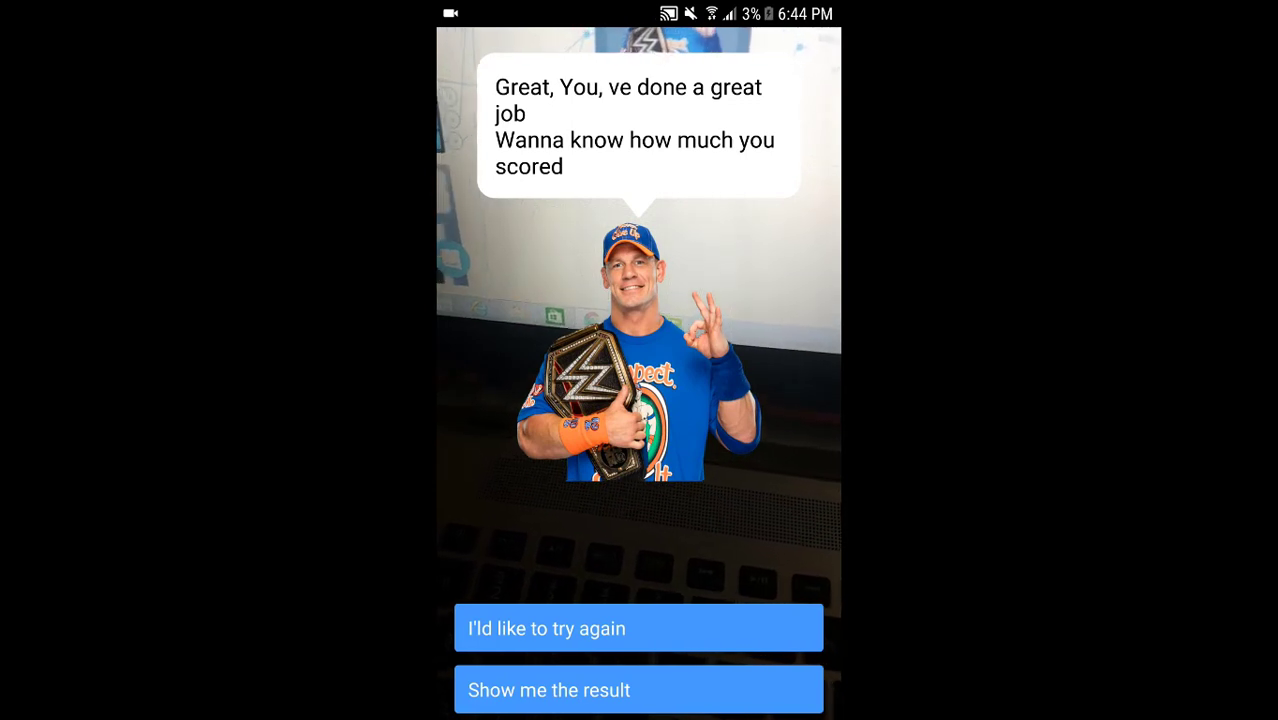
click(638, 690)
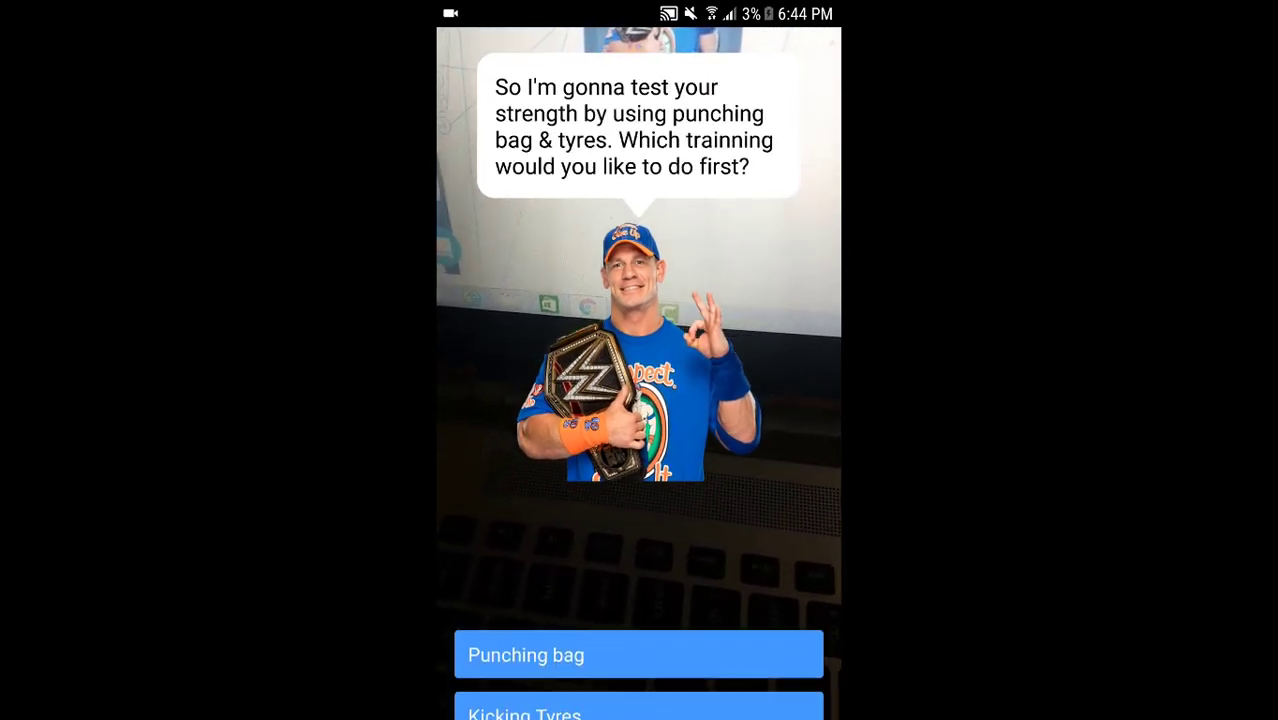
Step: Test the "Kicking Tyres" training with the "Kick the tyres" response and choose "I'ld like to try again"
click(639, 686)
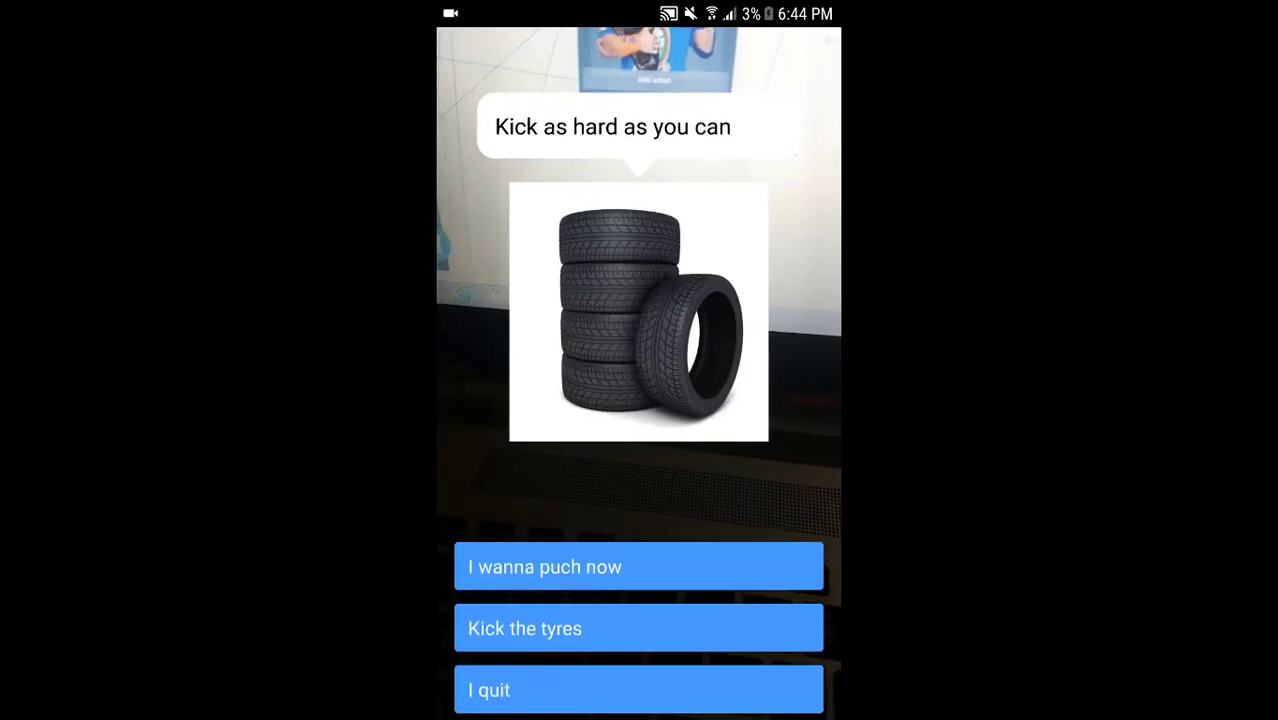
click(639, 628)
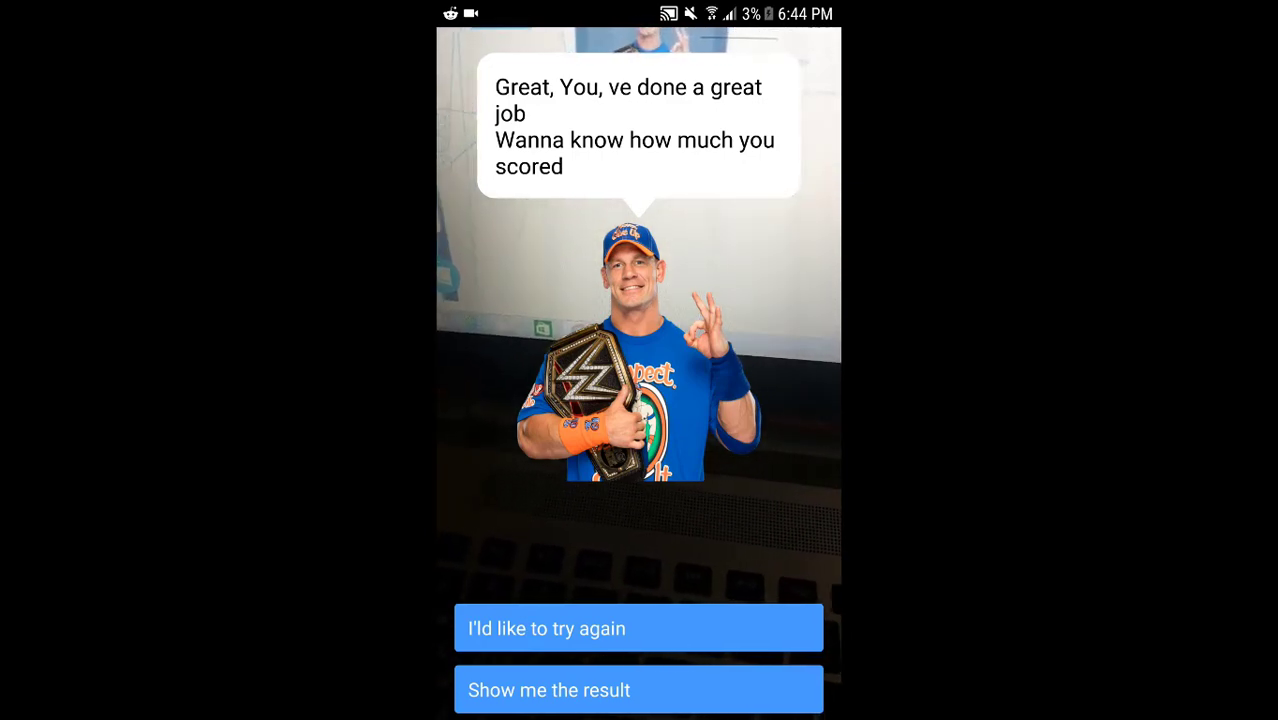
click(639, 628)
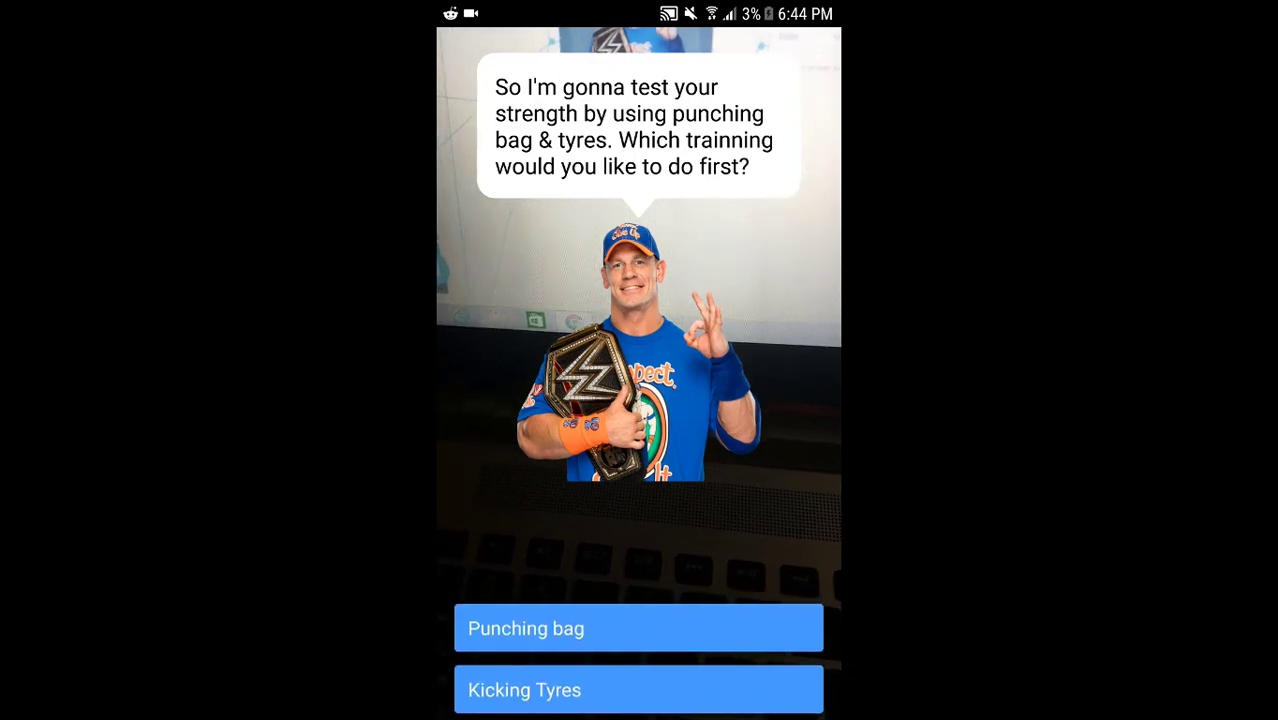
Step: Repeat the tyre-kicking training and choose "Show me the result" to open the leaderboard web view
click(639, 690)
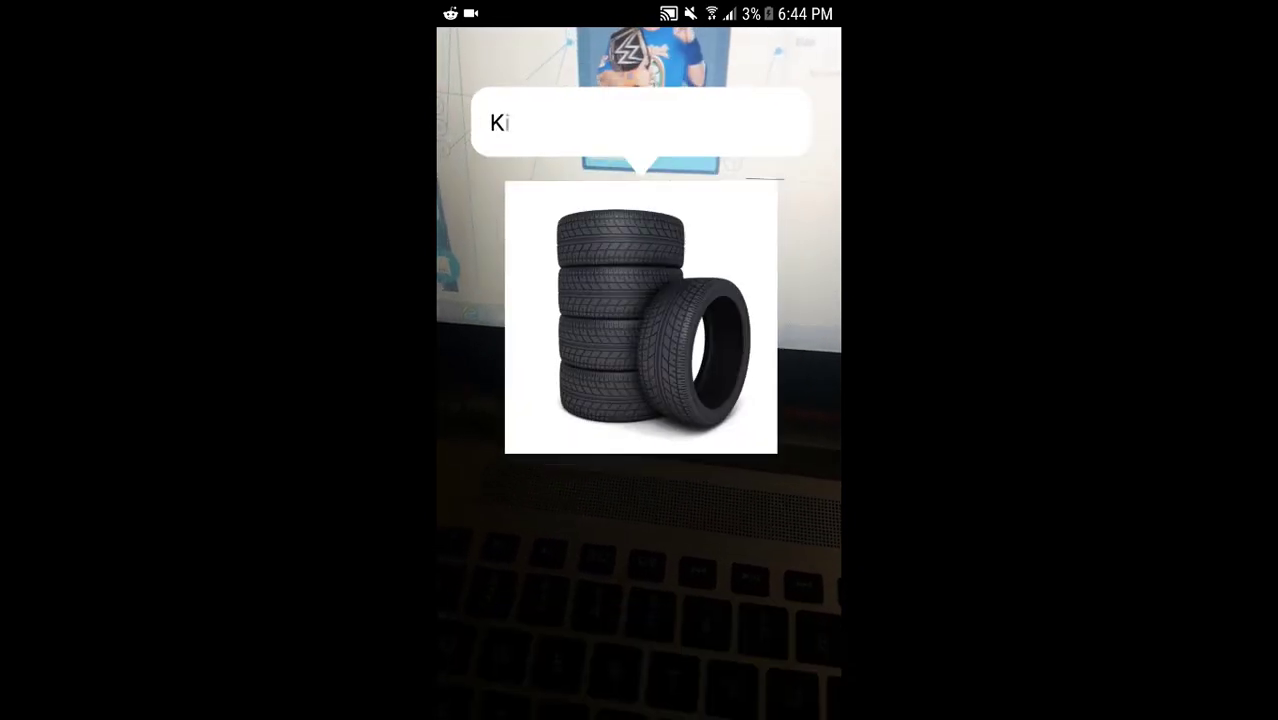
click(639, 628)
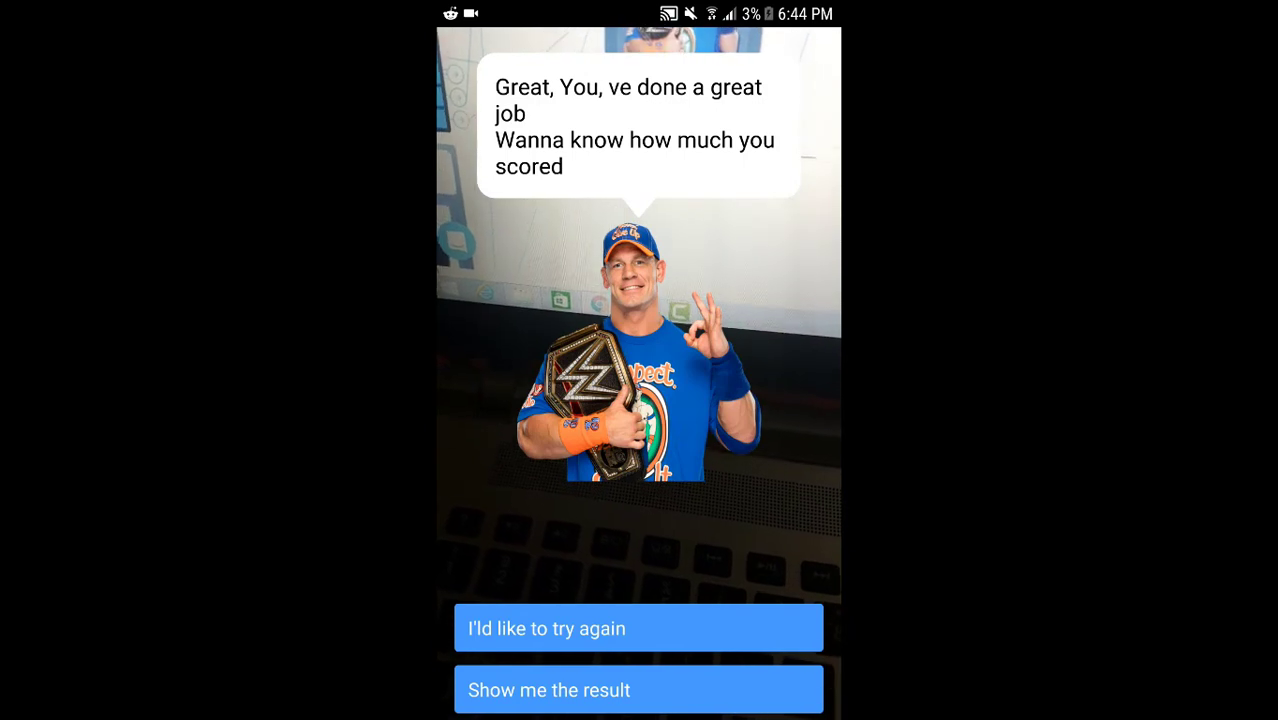
click(639, 690)
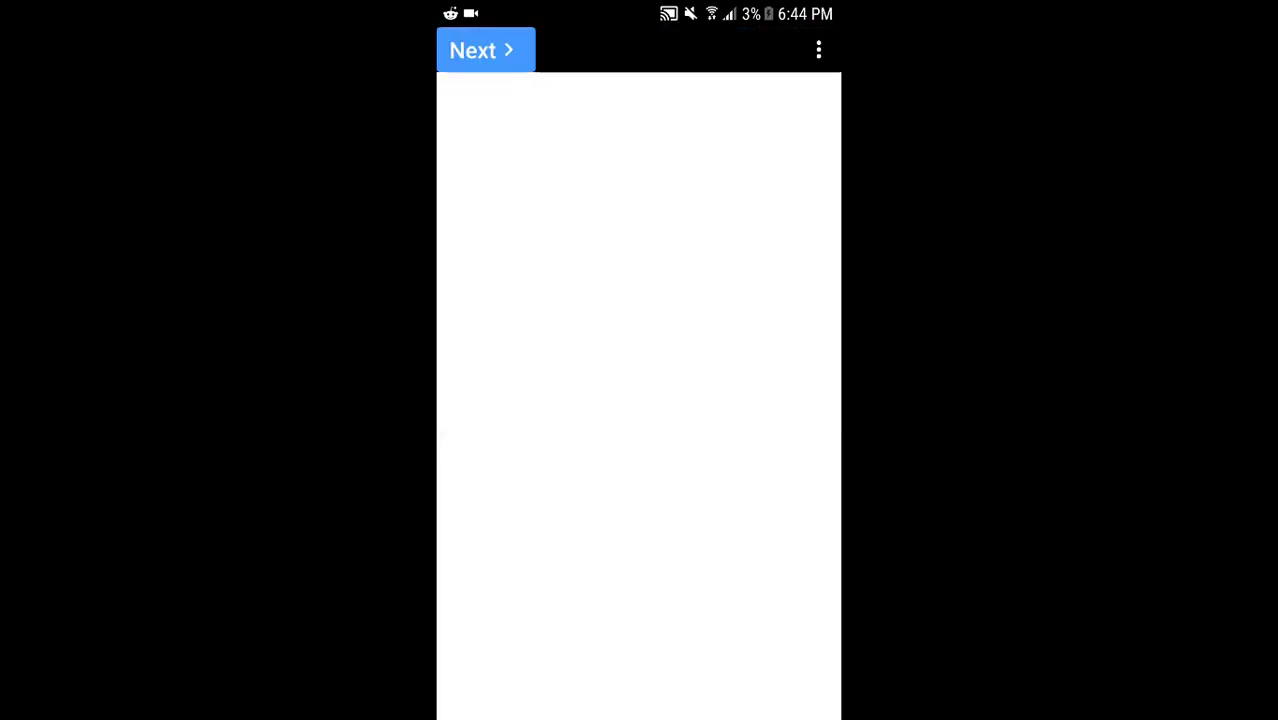